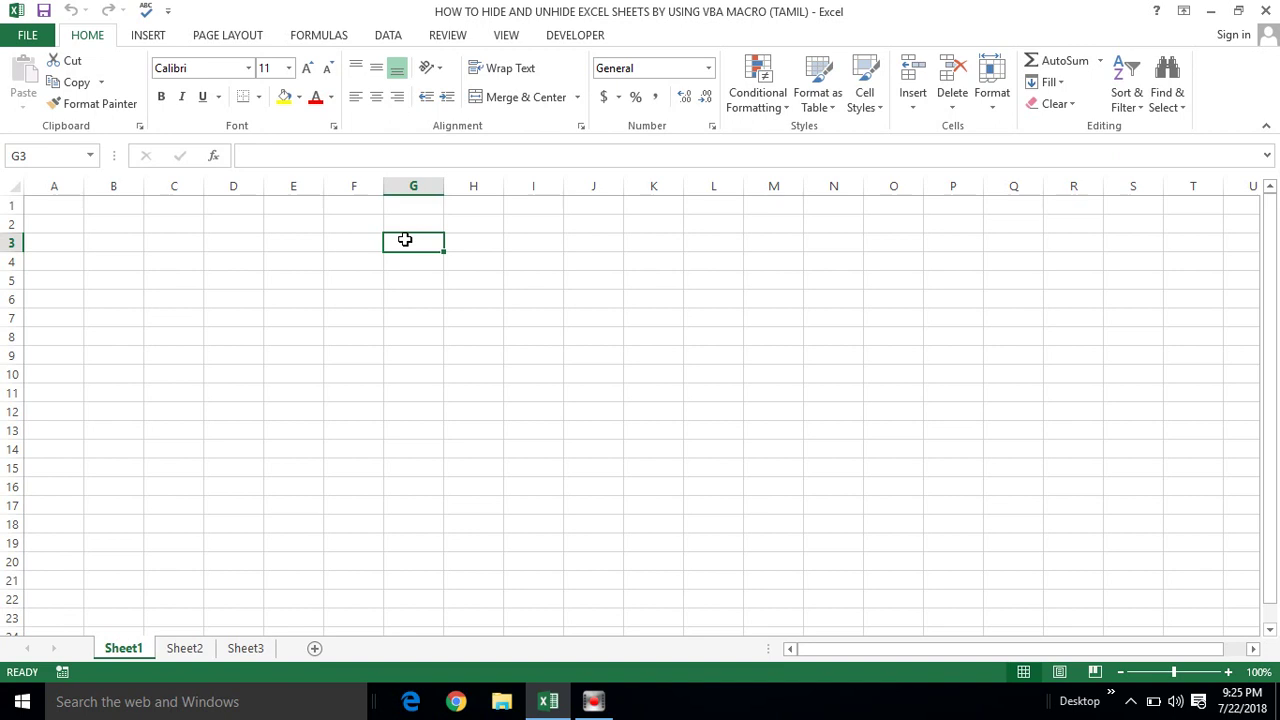
Click through cells on Sheet1, including G7, H5, D12, C14, F8, I6, D19 and E22.
click(427, 318)
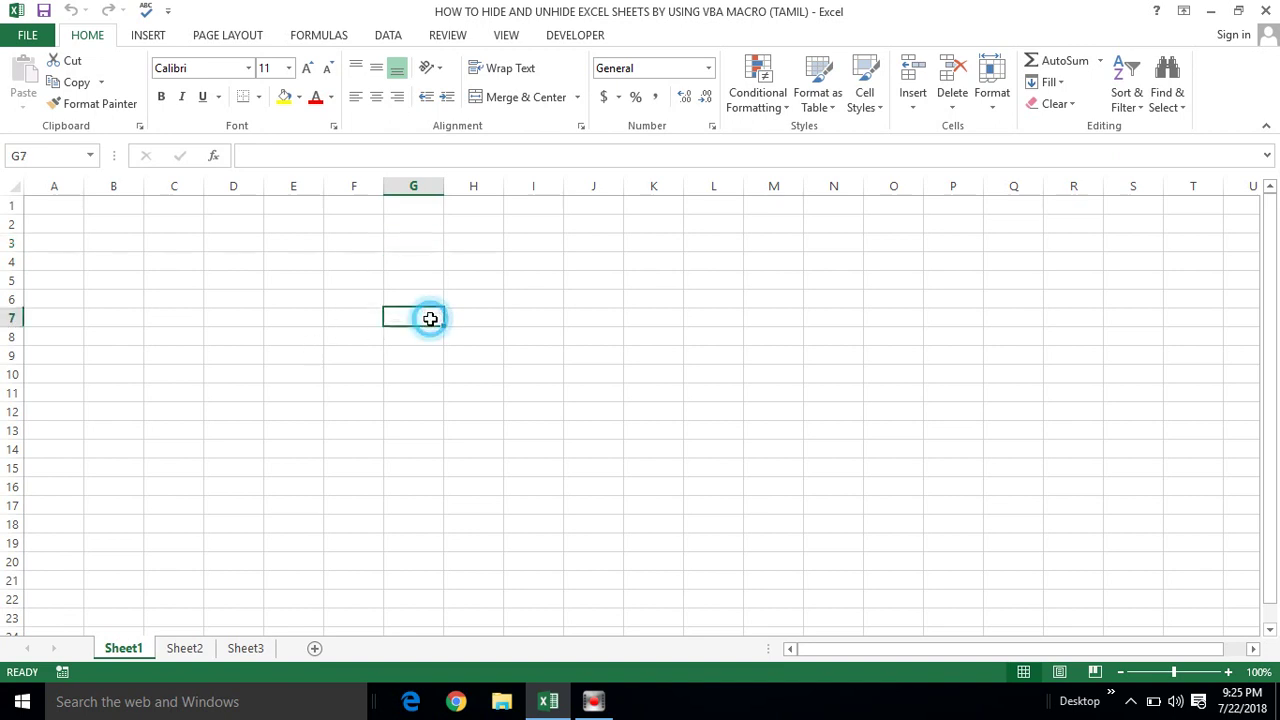
click(491, 277)
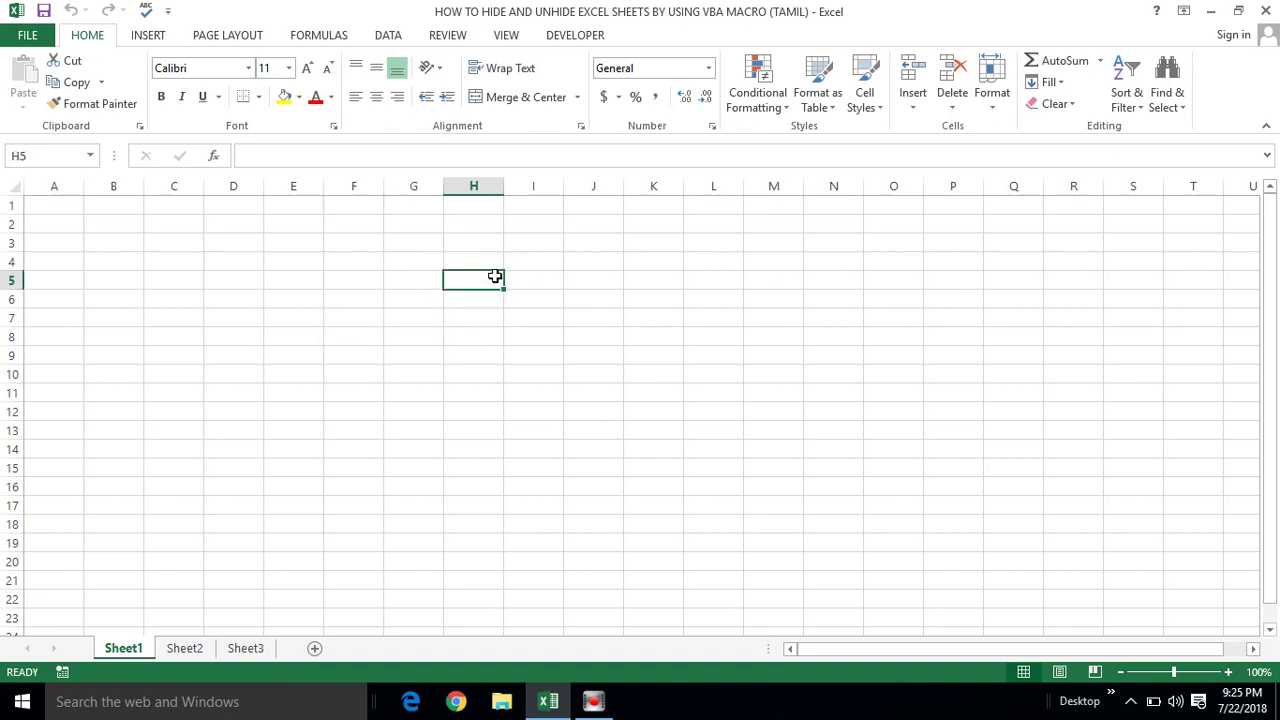
click(410, 275)
click(234, 406)
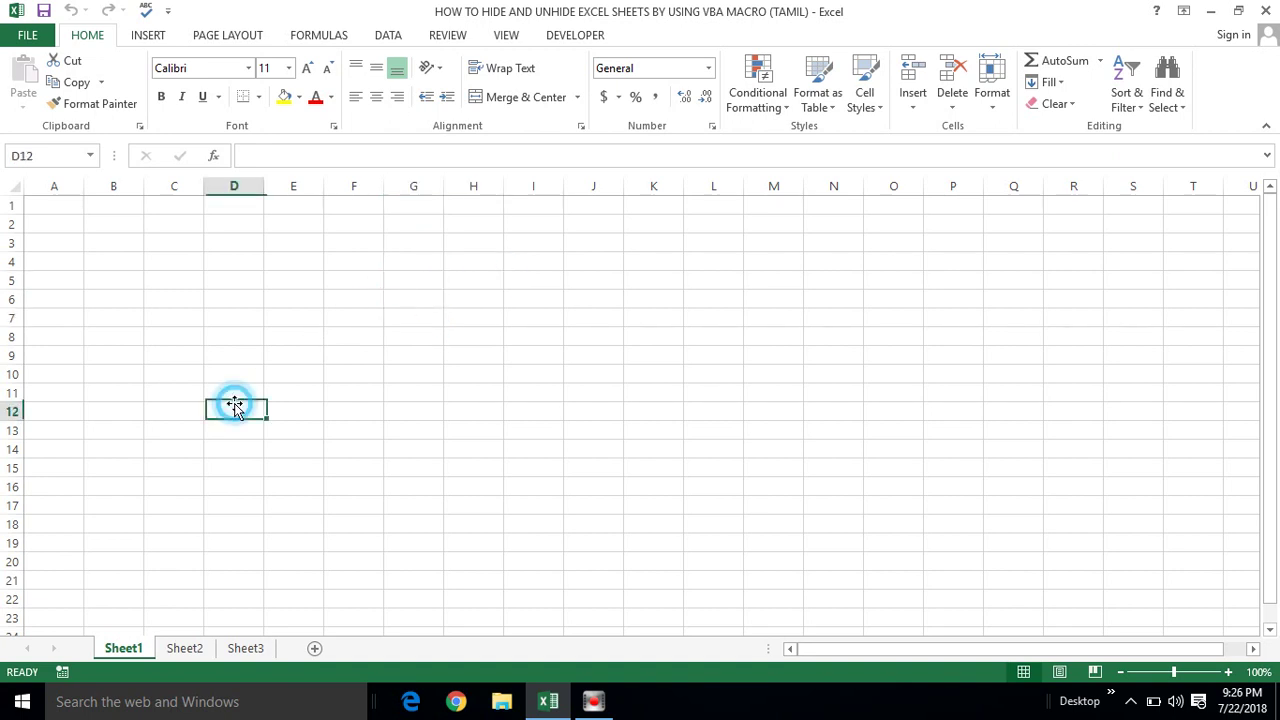
click(193, 447)
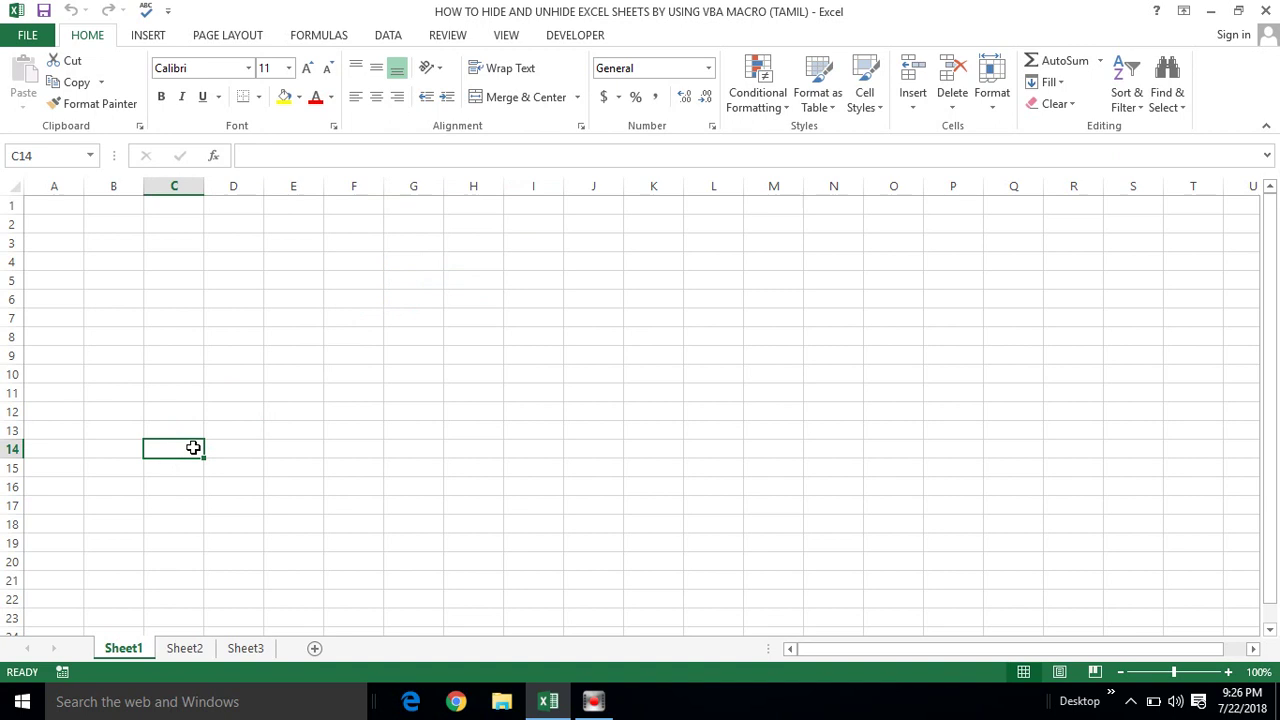
click(226, 389)
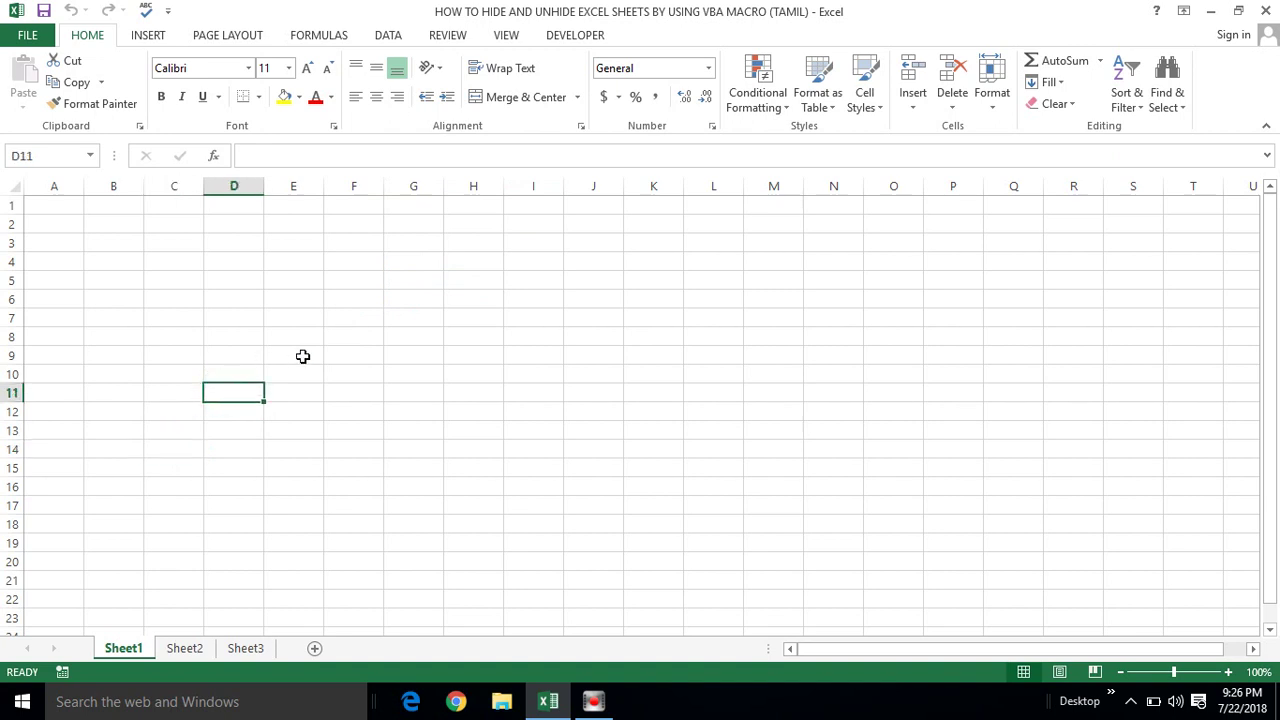
click(360, 338)
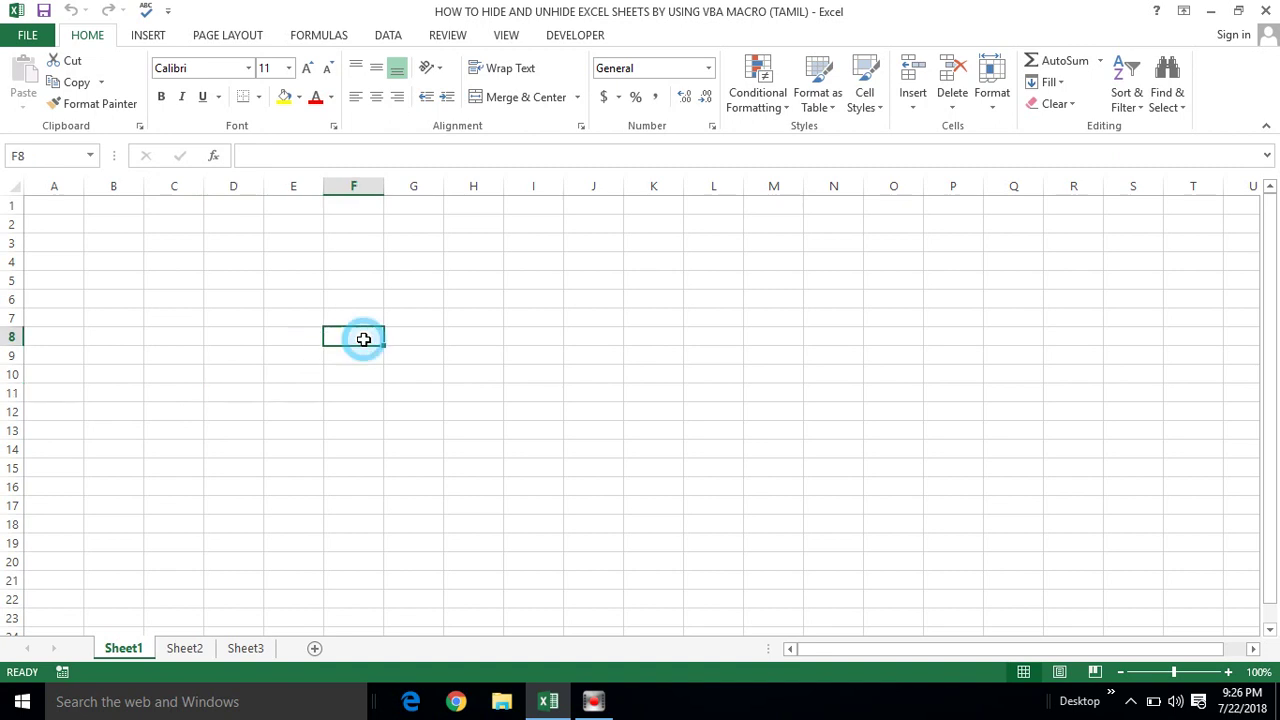
click(423, 326)
click(482, 314)
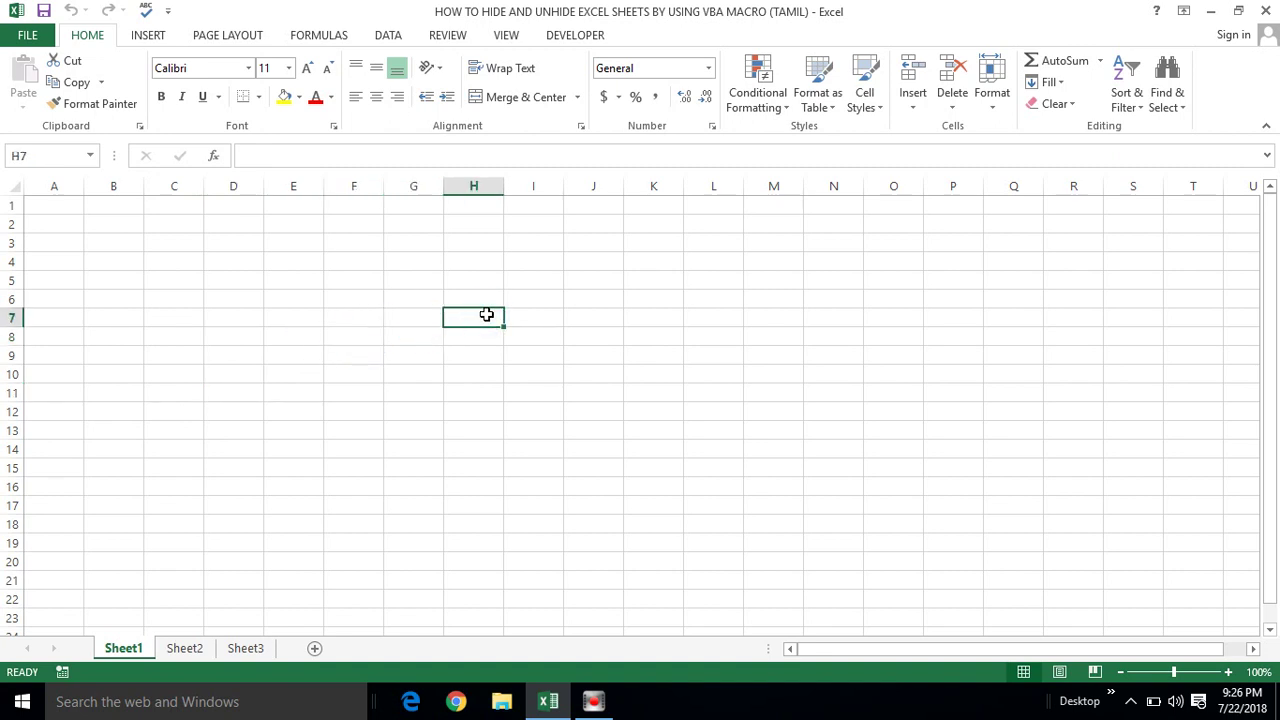
click(537, 307)
click(490, 350)
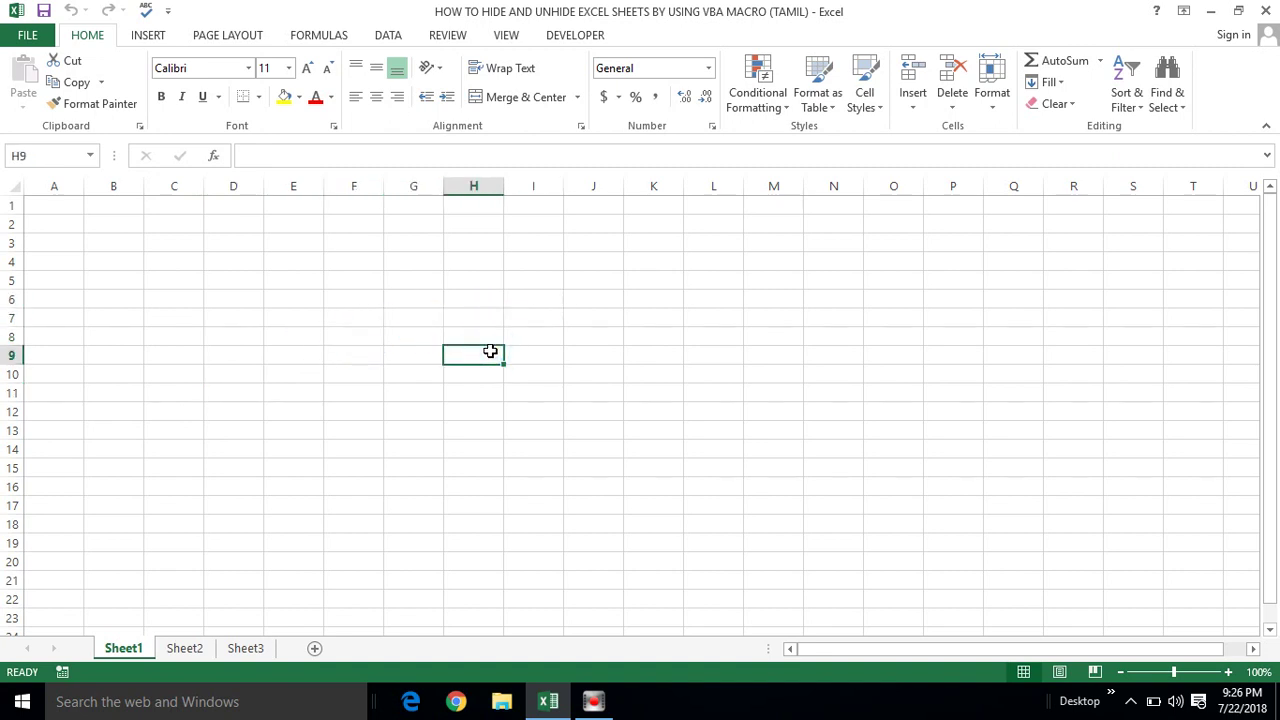
click(373, 358)
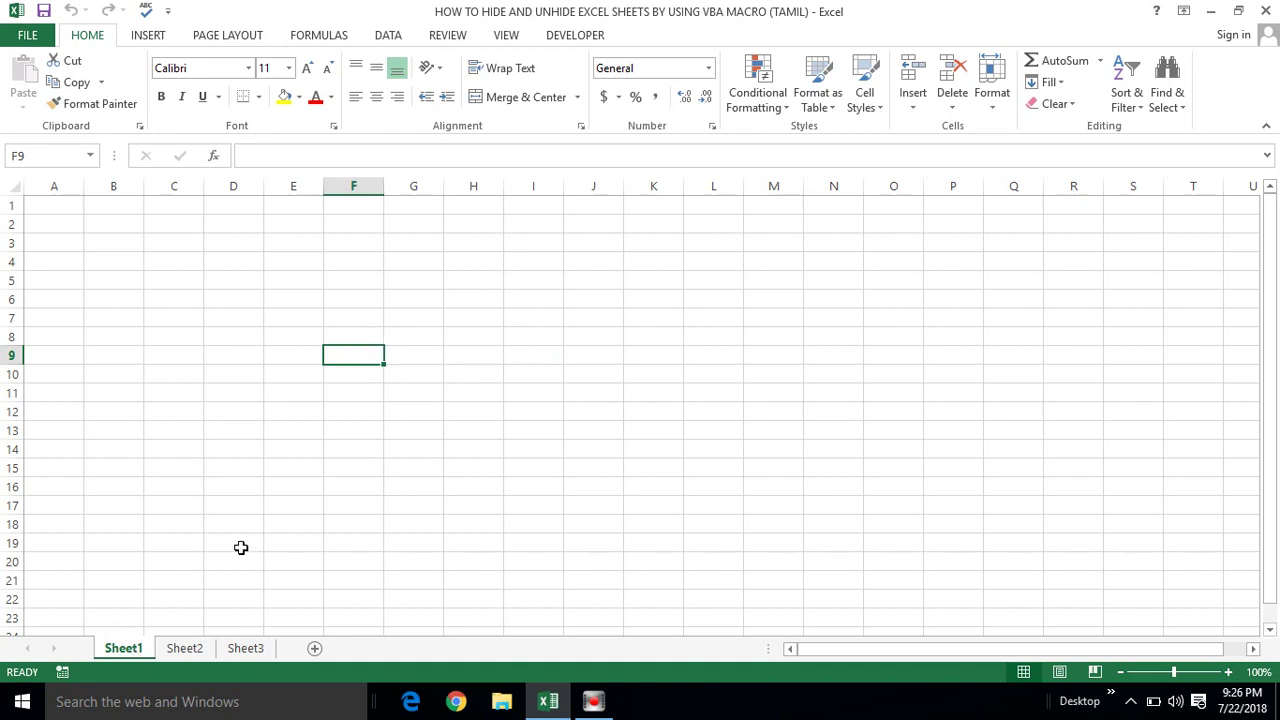
click(246, 540)
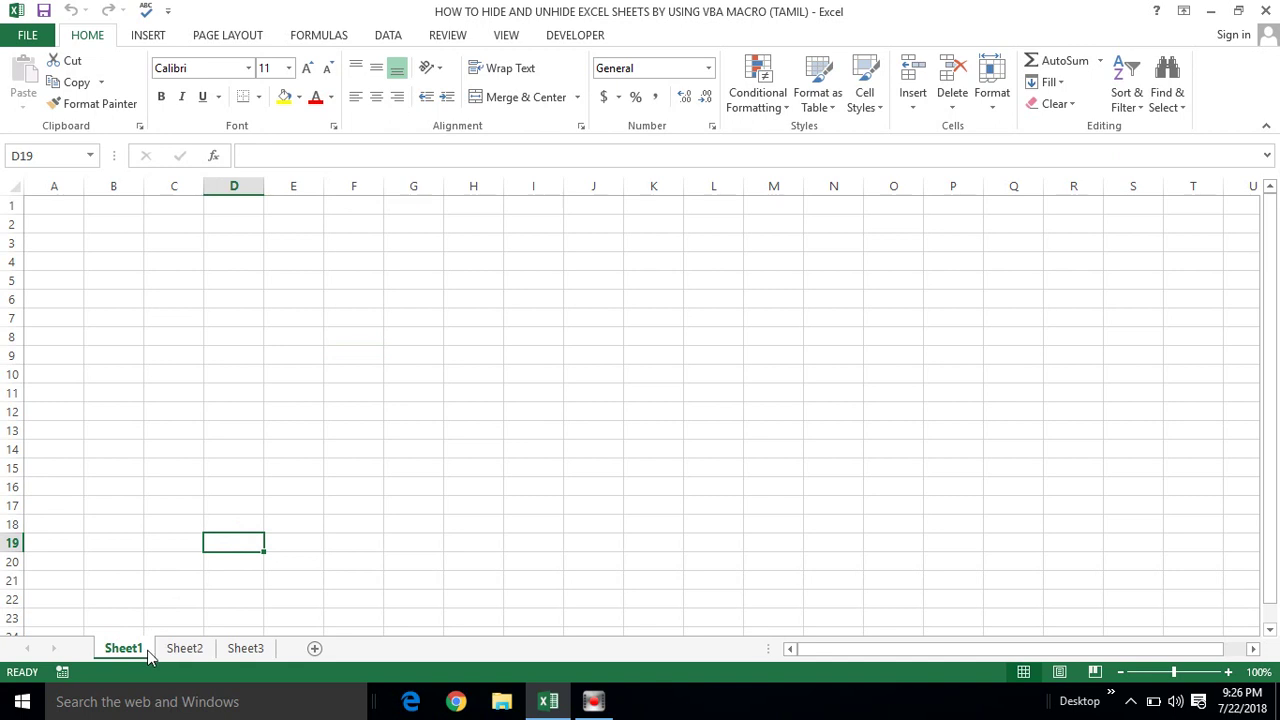
click(269, 597)
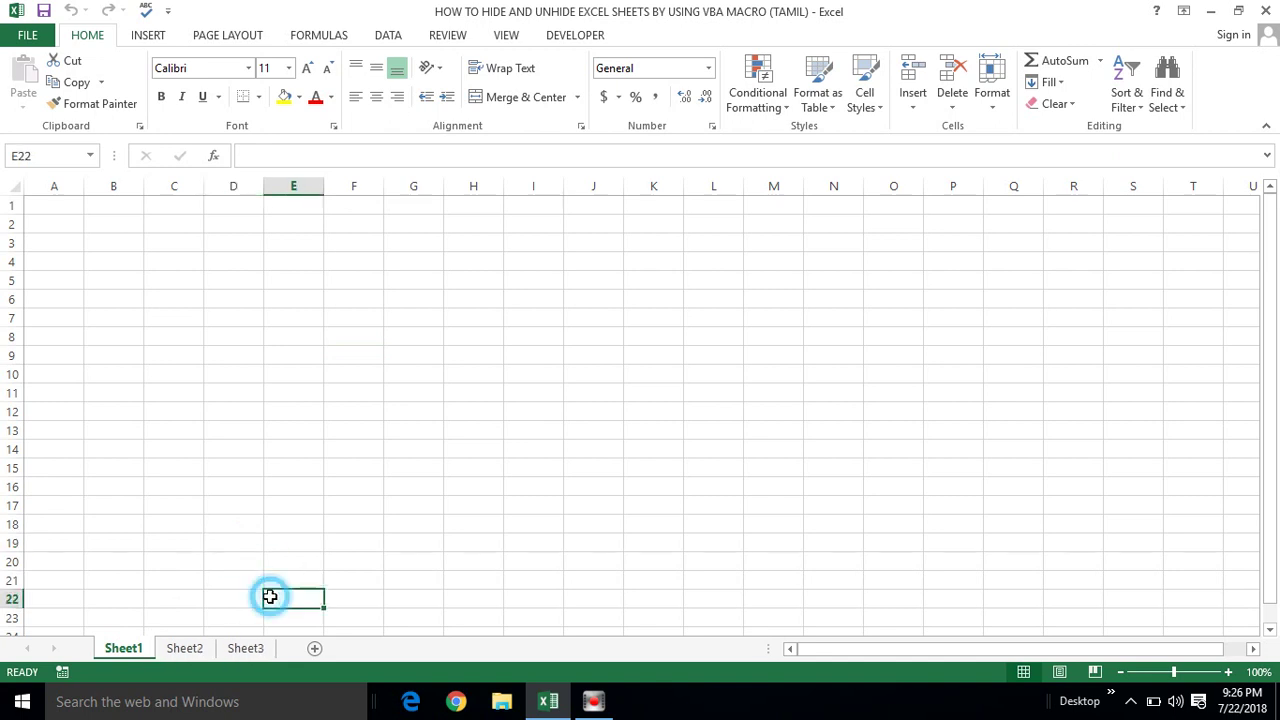
Look over Sheet2 and Sheet3, then return to Sheet2.
click(188, 648)
click(232, 648)
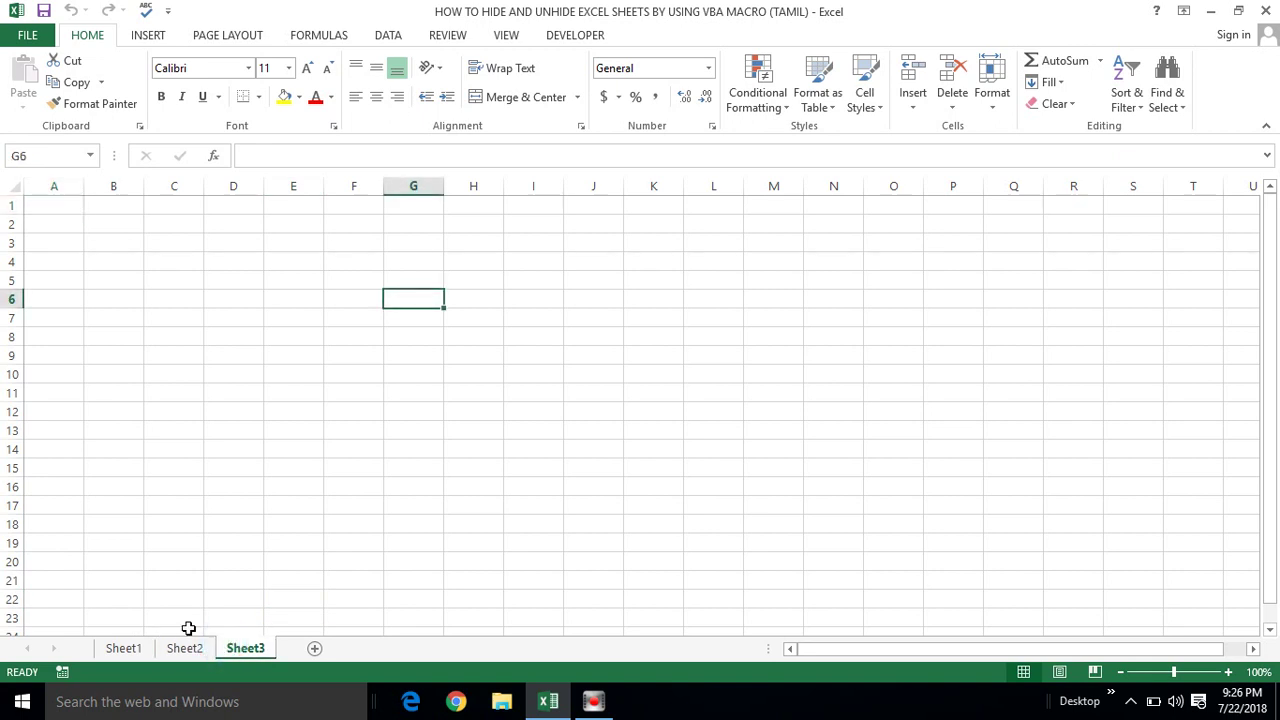
click(282, 534)
click(190, 650)
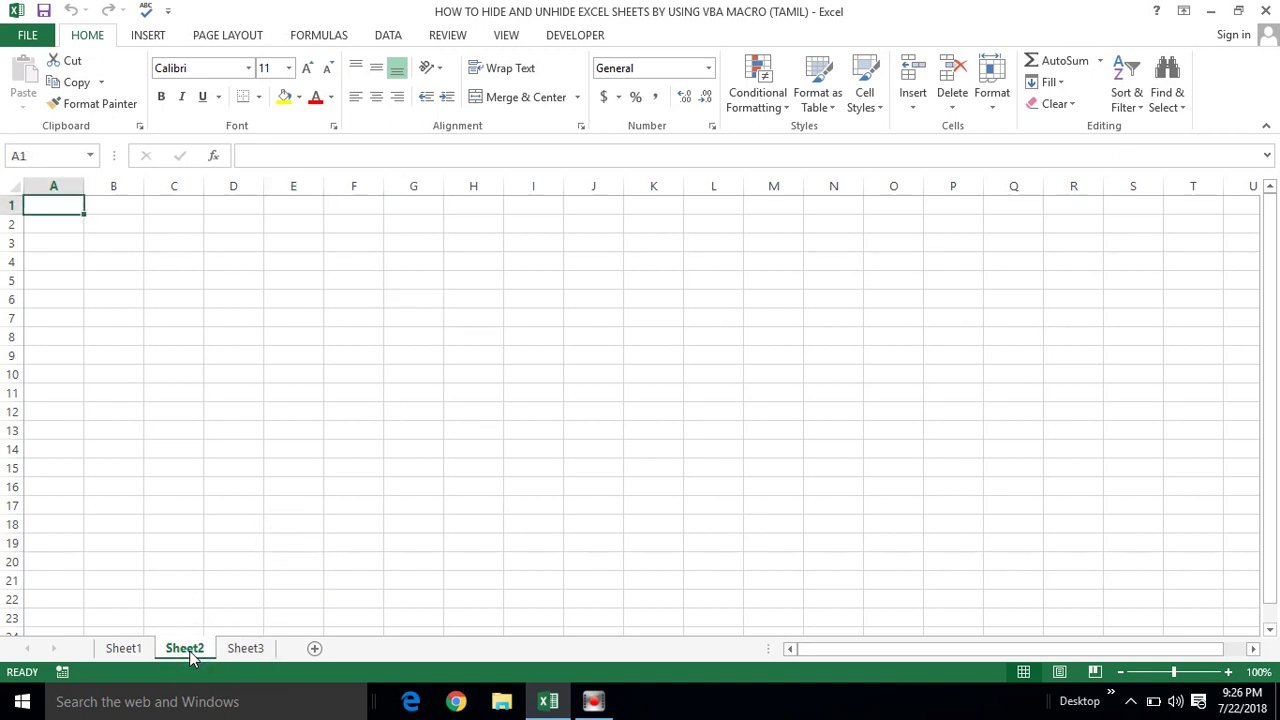
Hide Sheet2 and then Sheet3 from the tab menu, leaving Sheet1 active.
right_click(192, 652)
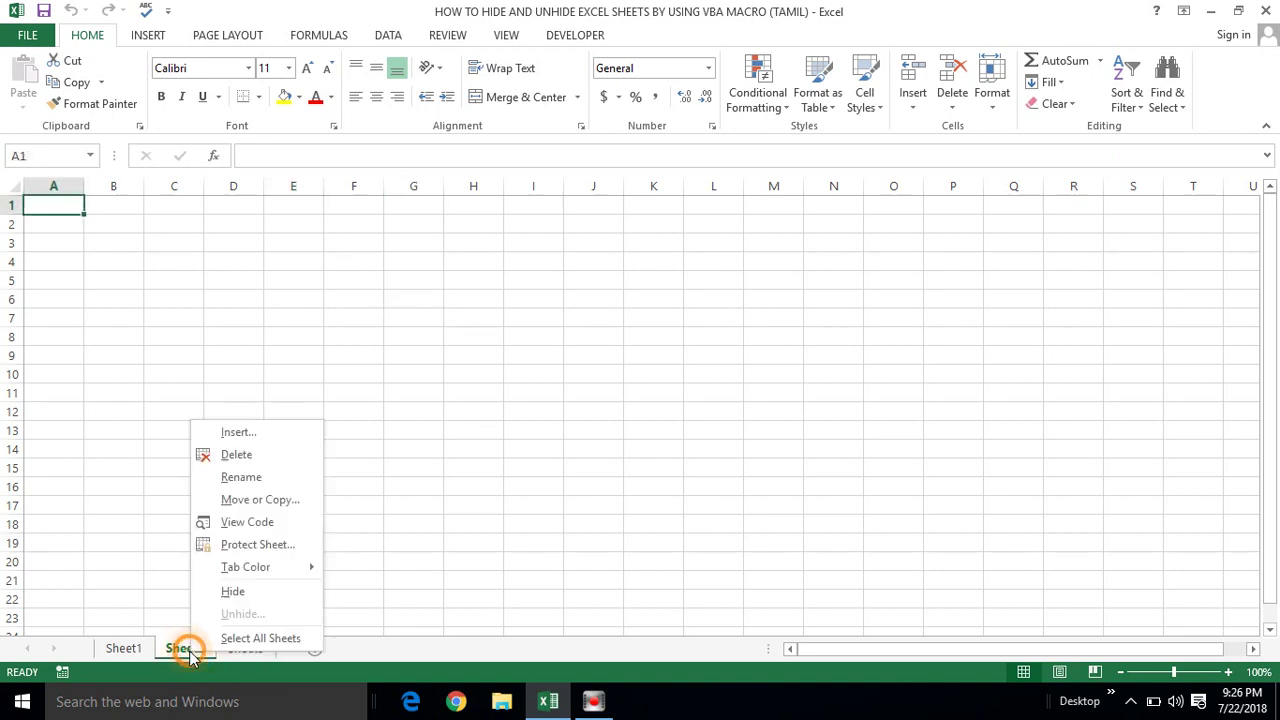
click(234, 594)
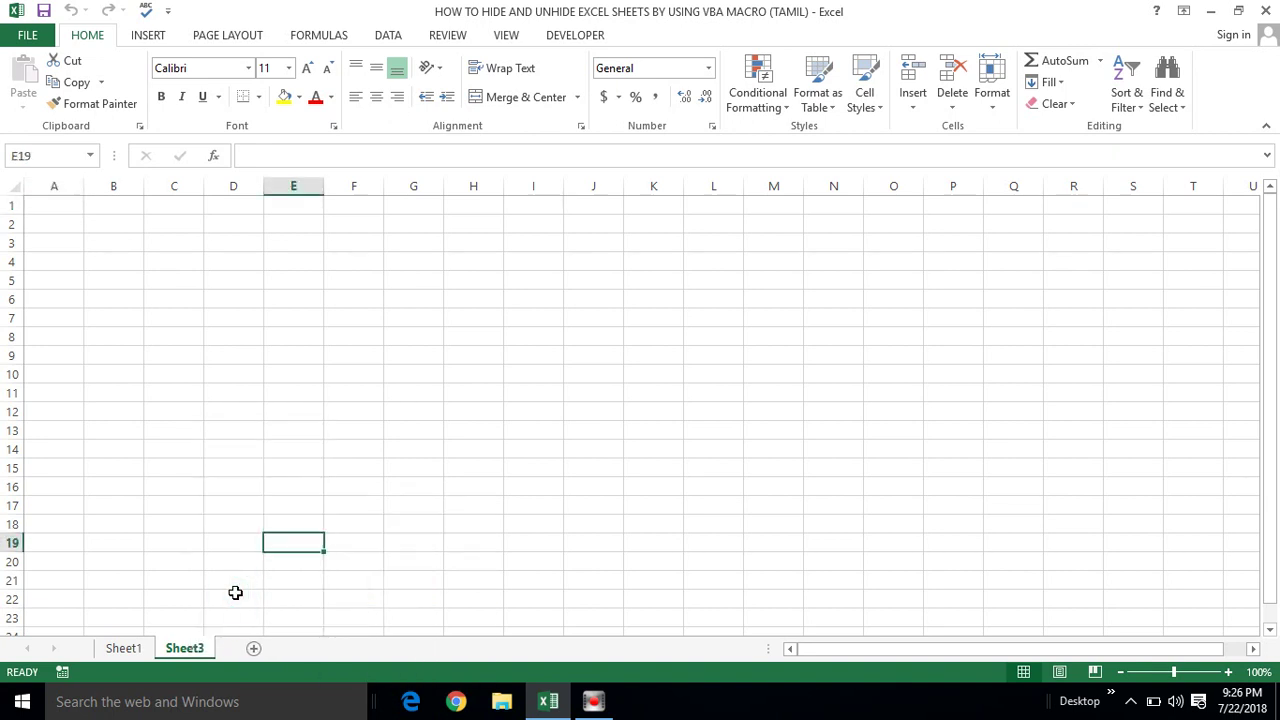
right_click(199, 652)
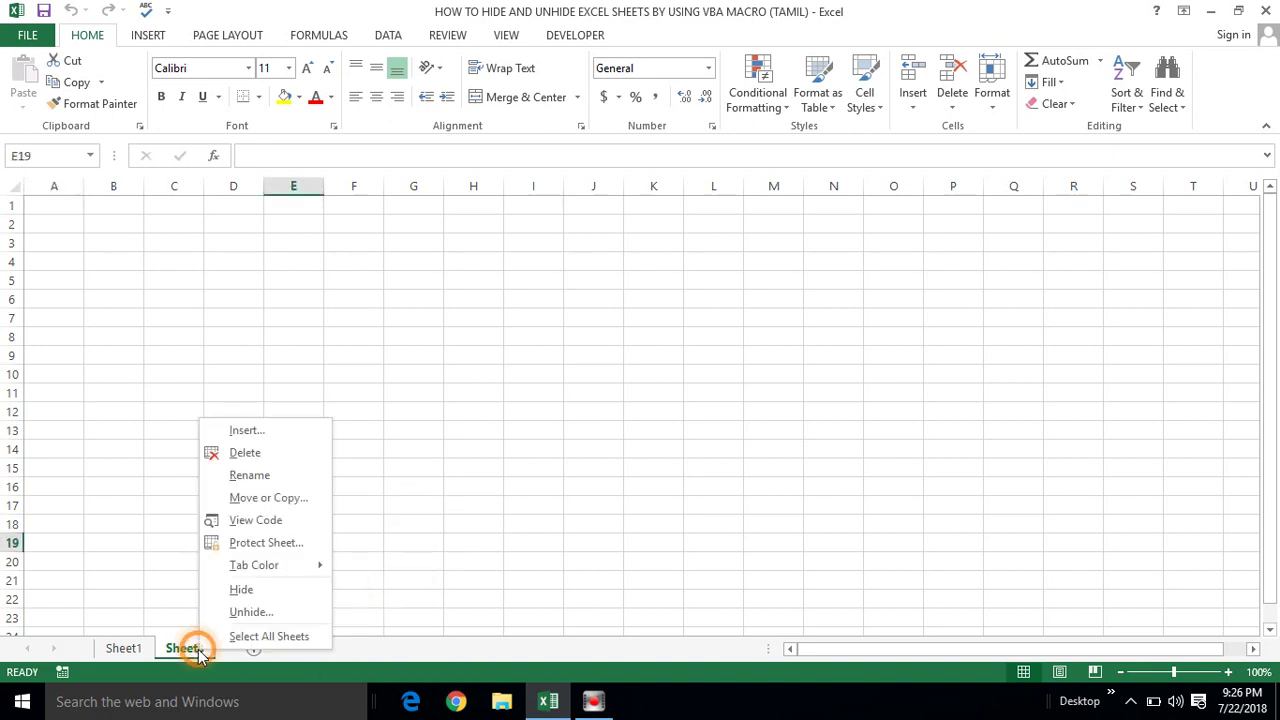
click(250, 594)
click(214, 522)
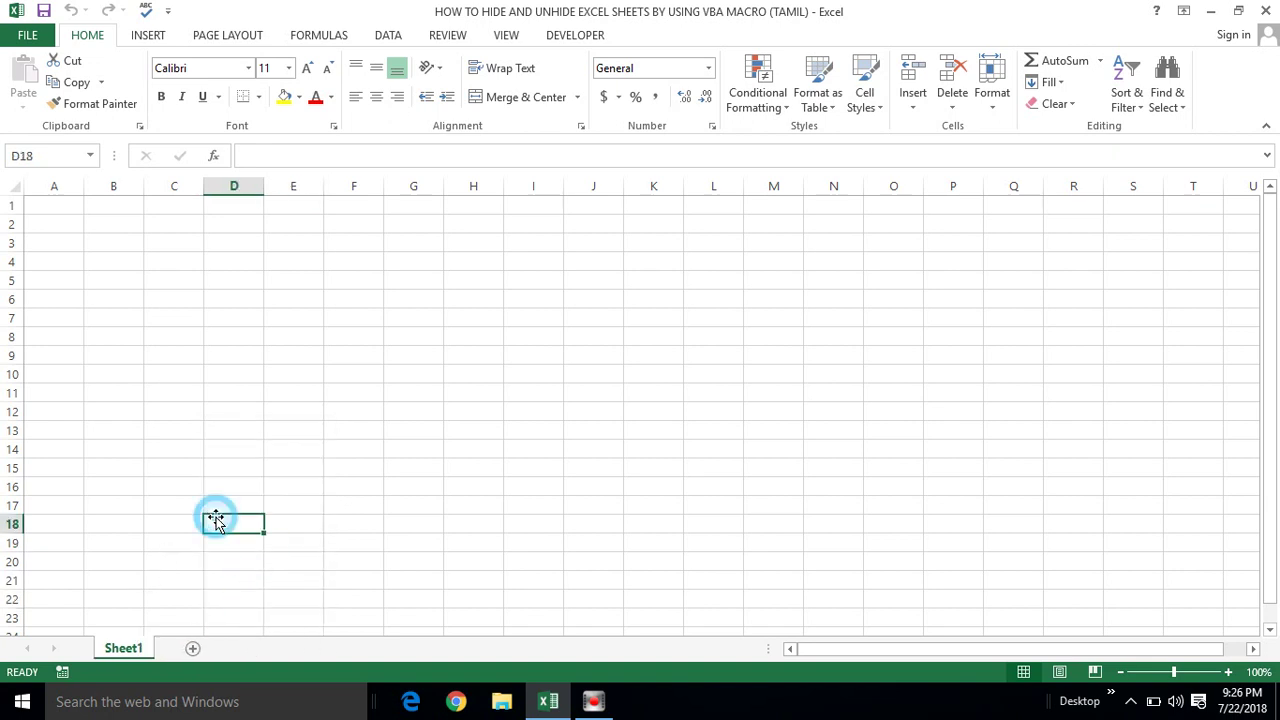
click(262, 467)
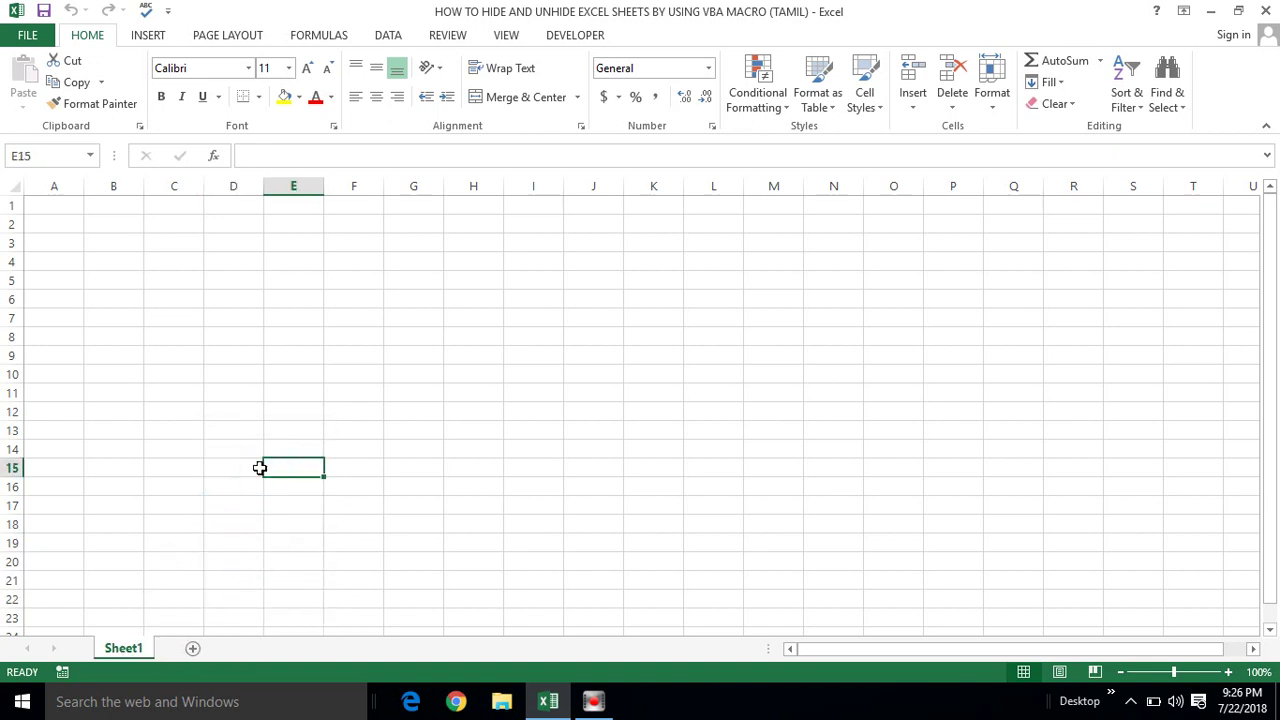
Unhide Sheet2 through the Unhide list.
right_click(126, 652)
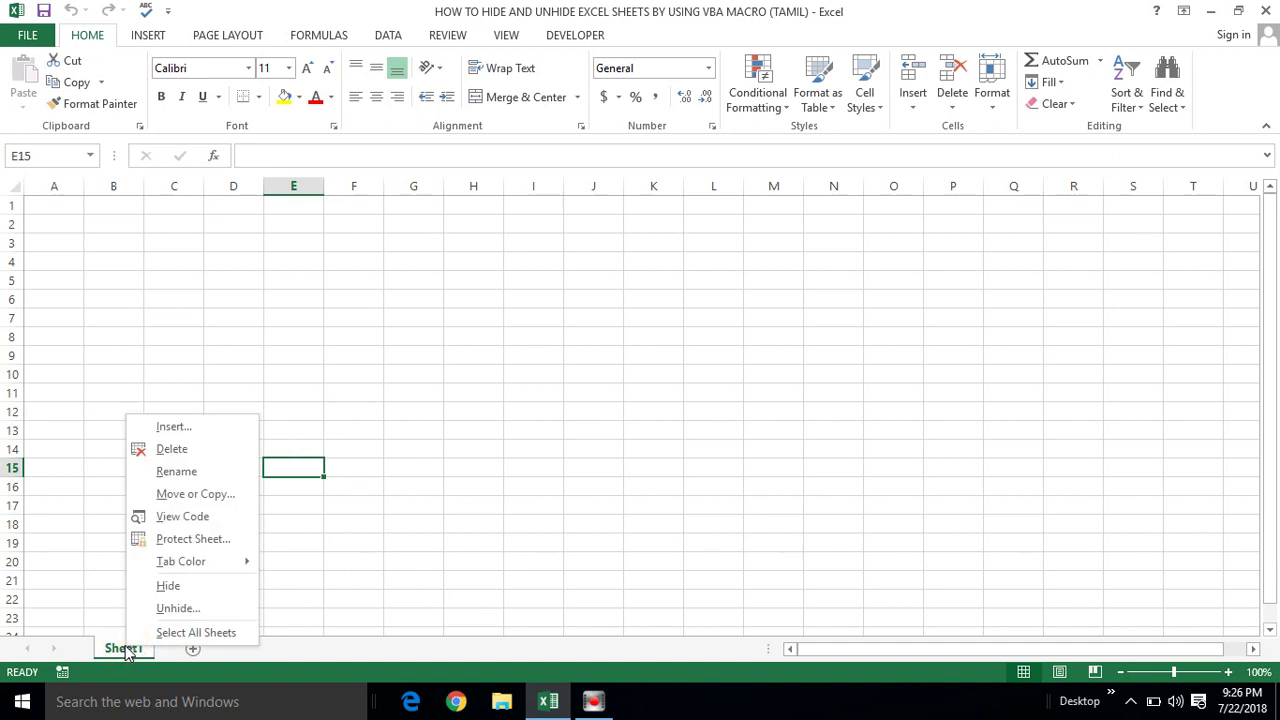
click(170, 612)
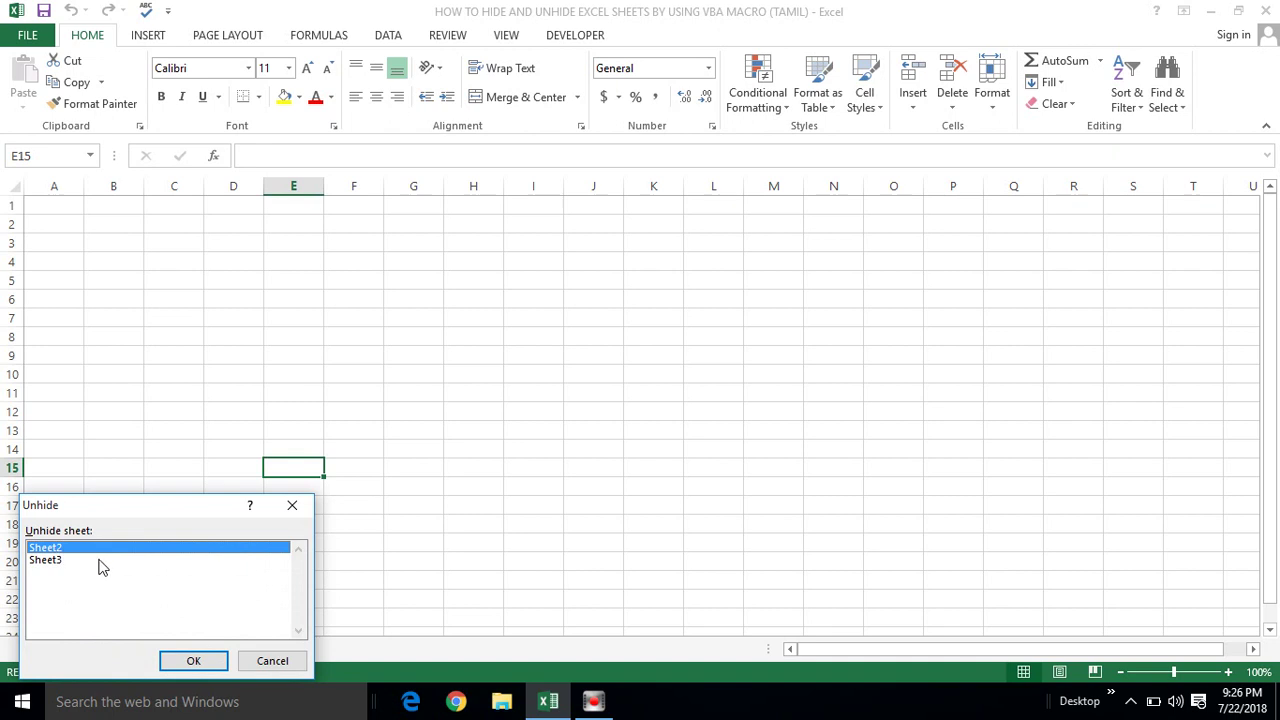
click(186, 662)
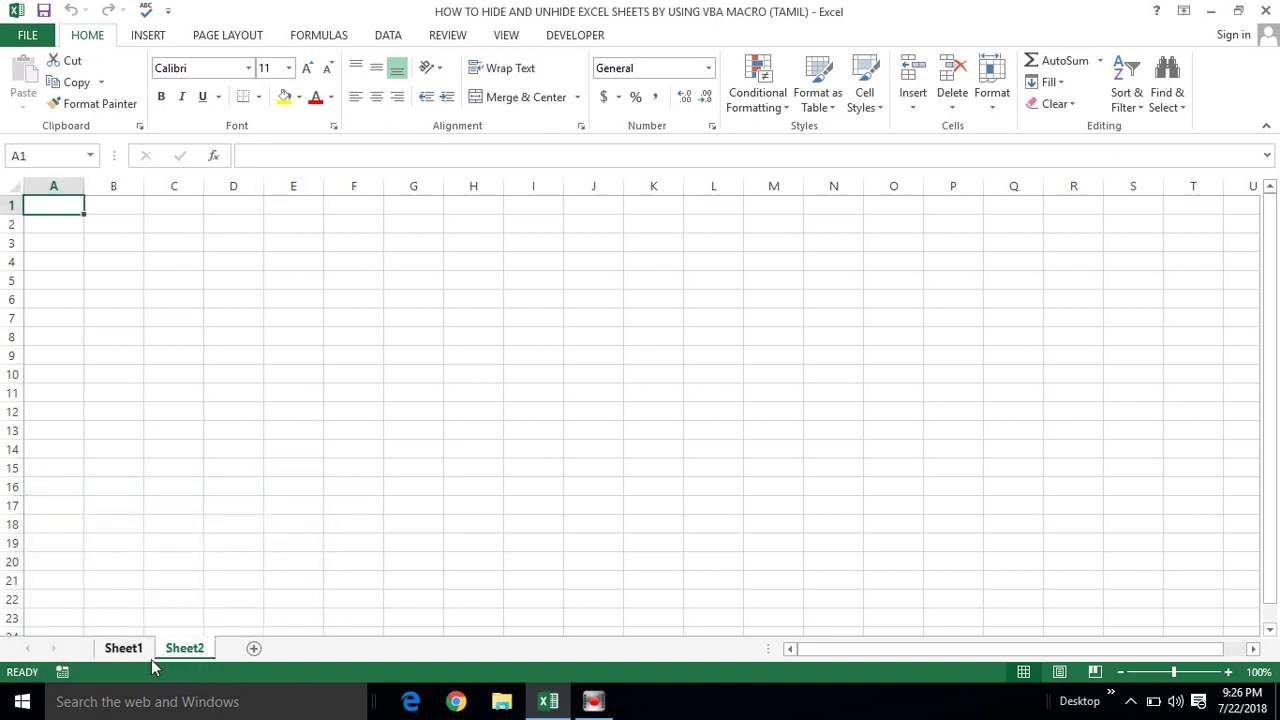
Unhide Sheet3 the same way, then make Sheet2 the active sheet.
right_click(184, 652)
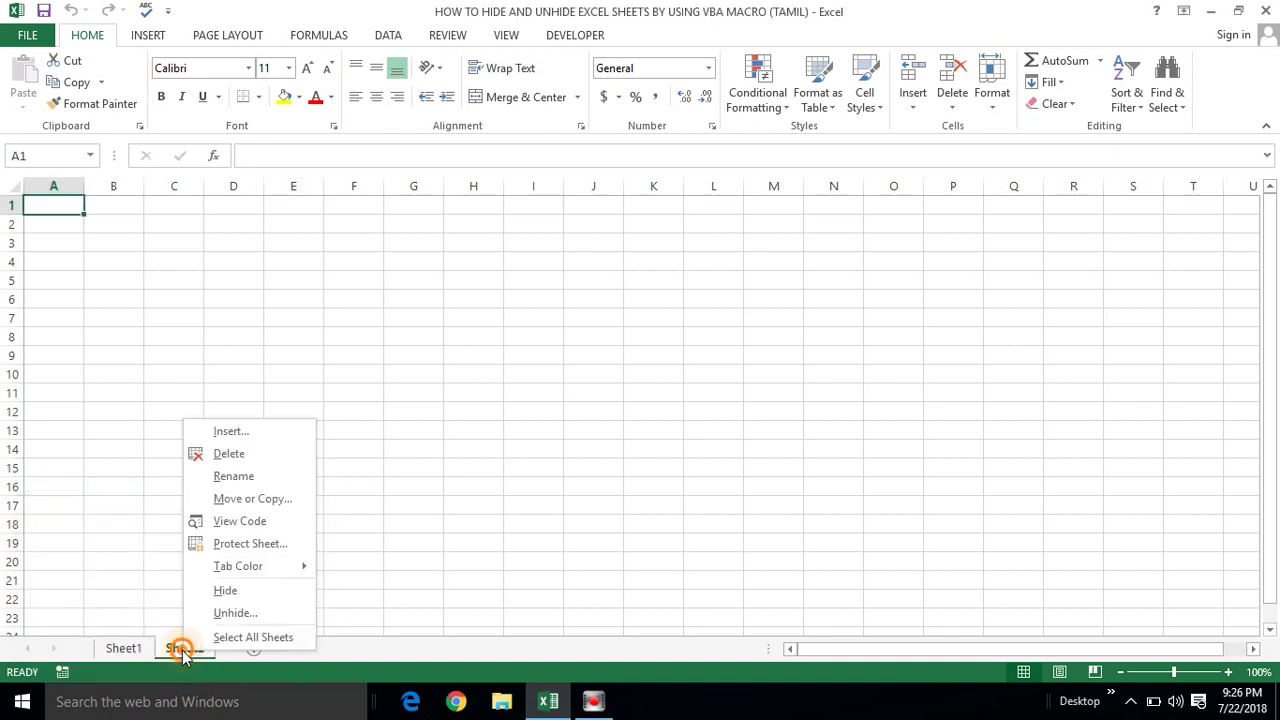
click(224, 616)
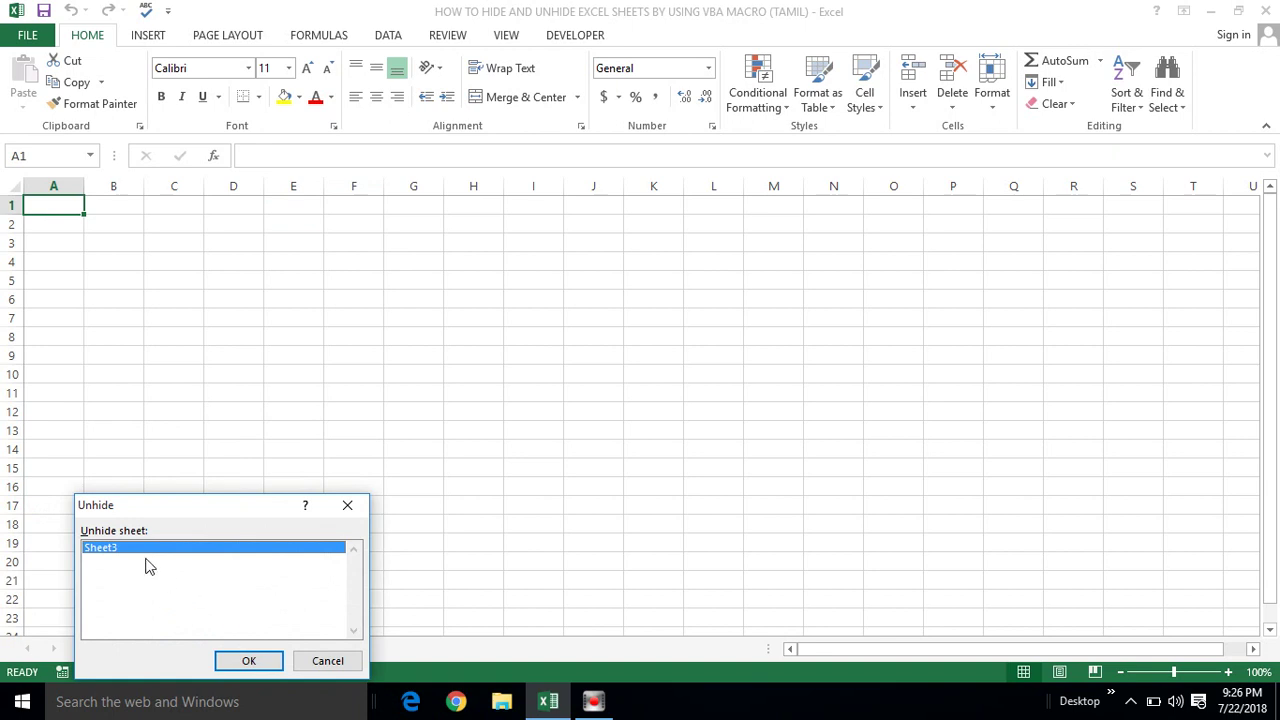
click(236, 662)
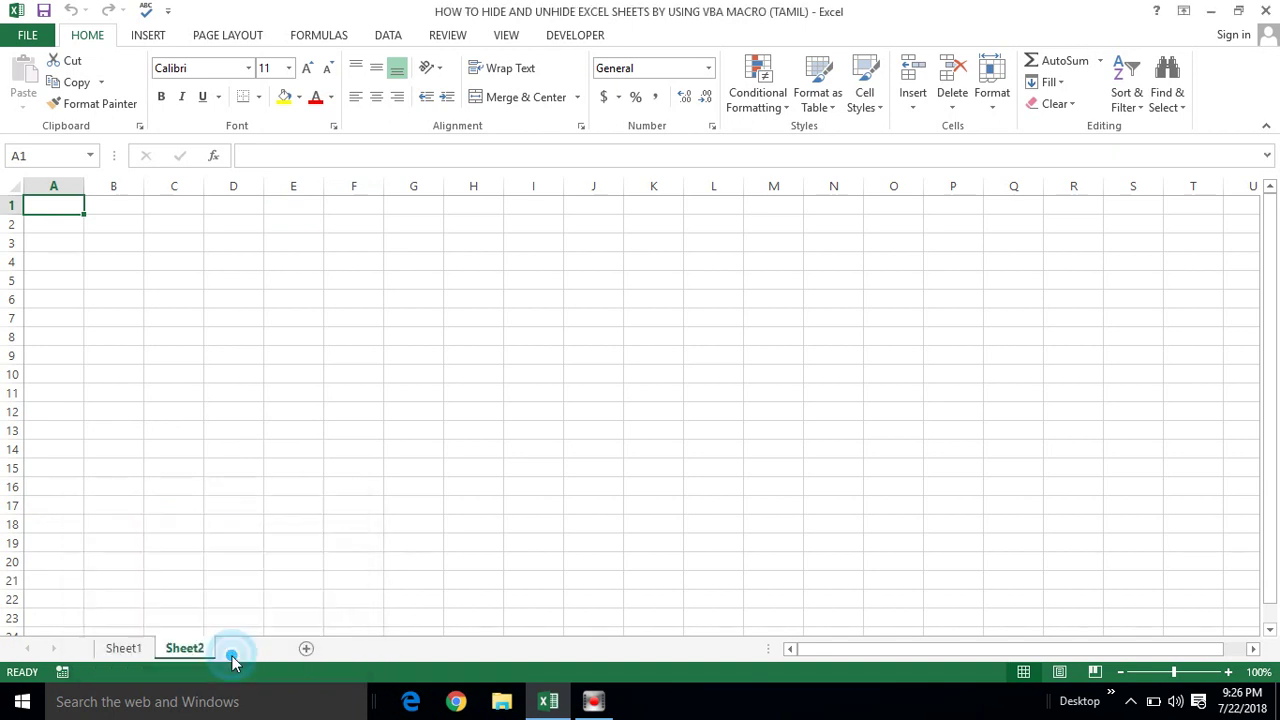
click(339, 484)
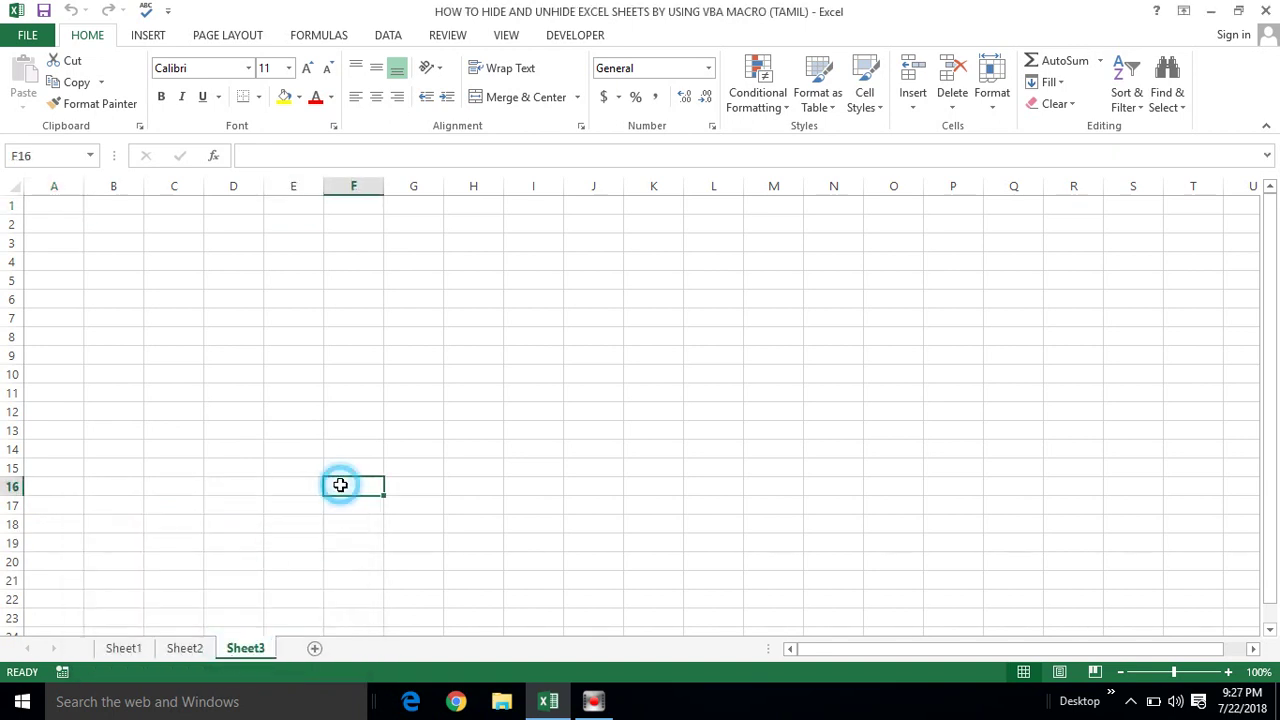
click(199, 652)
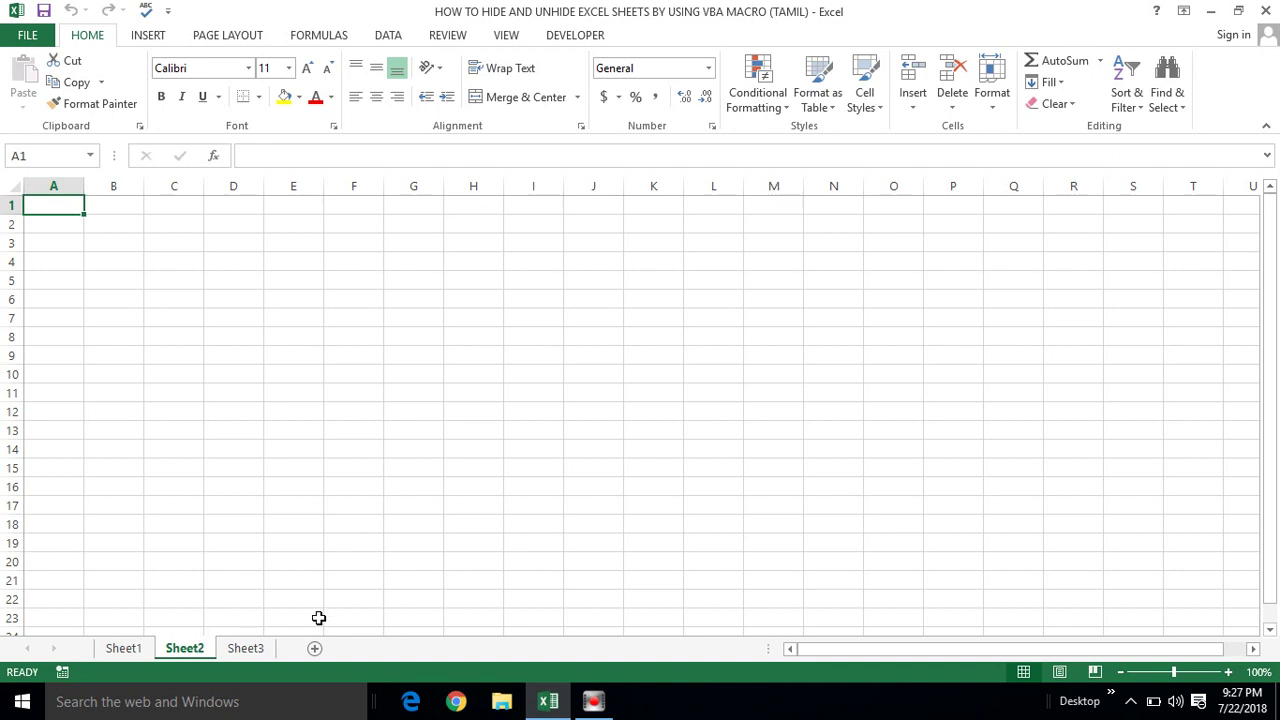
Open Sheet2's empty code module in the VBA editor with View Code.
click(364, 387)
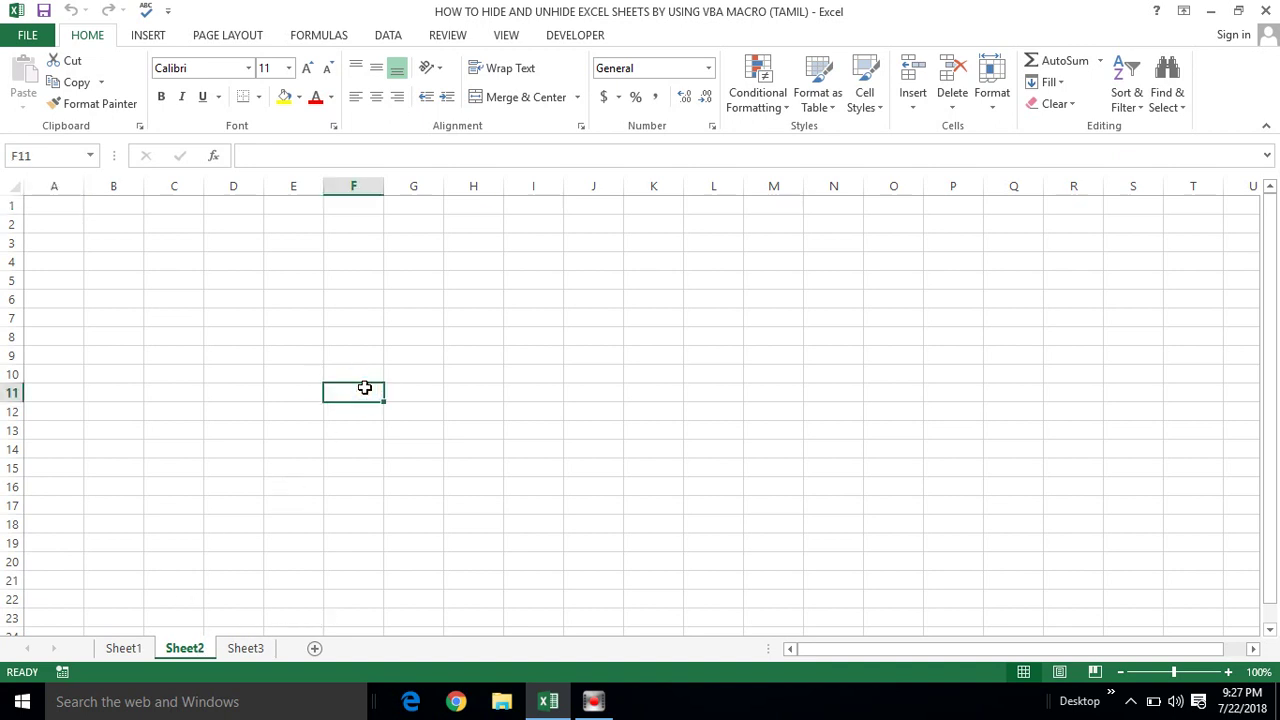
click(390, 305)
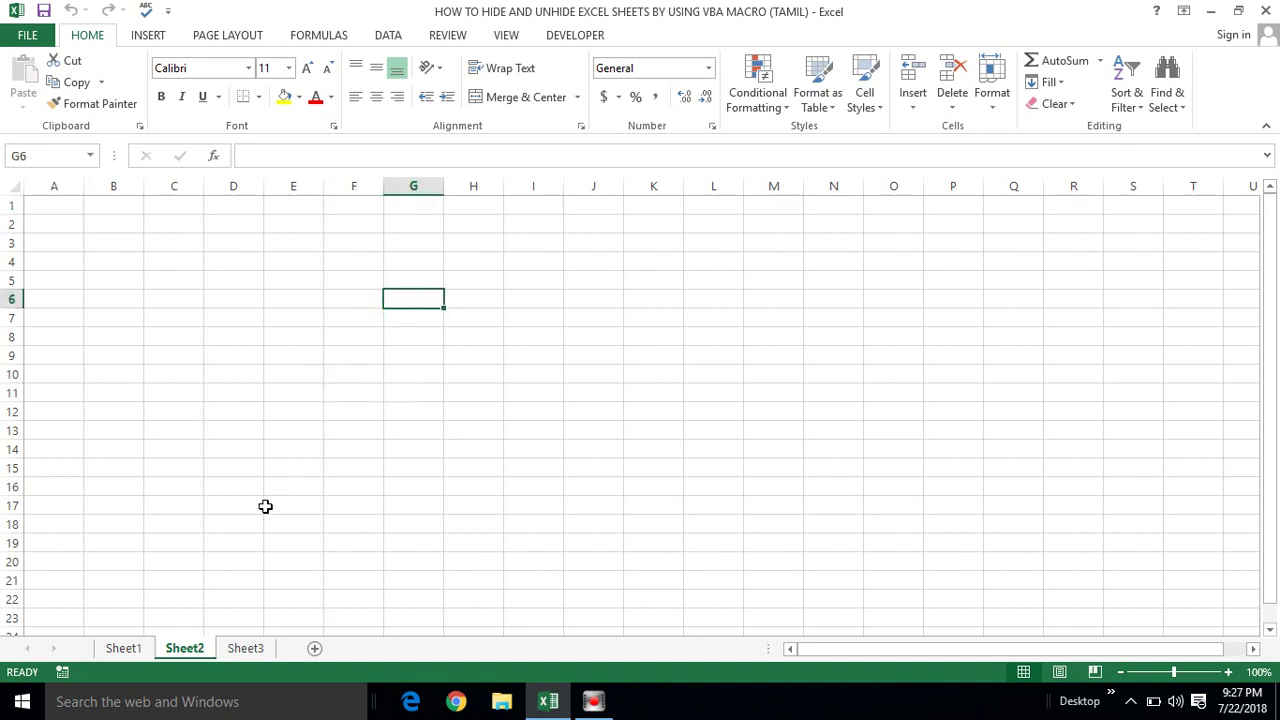
right_click(183, 655)
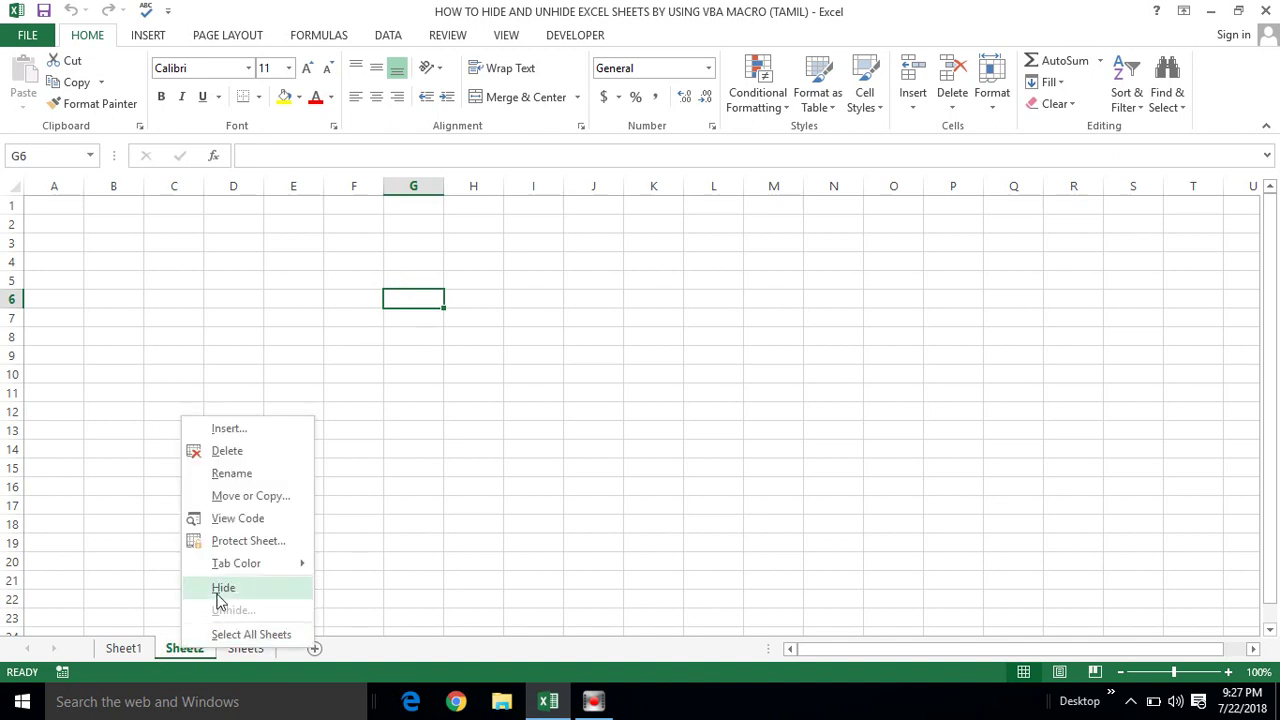
click(240, 520)
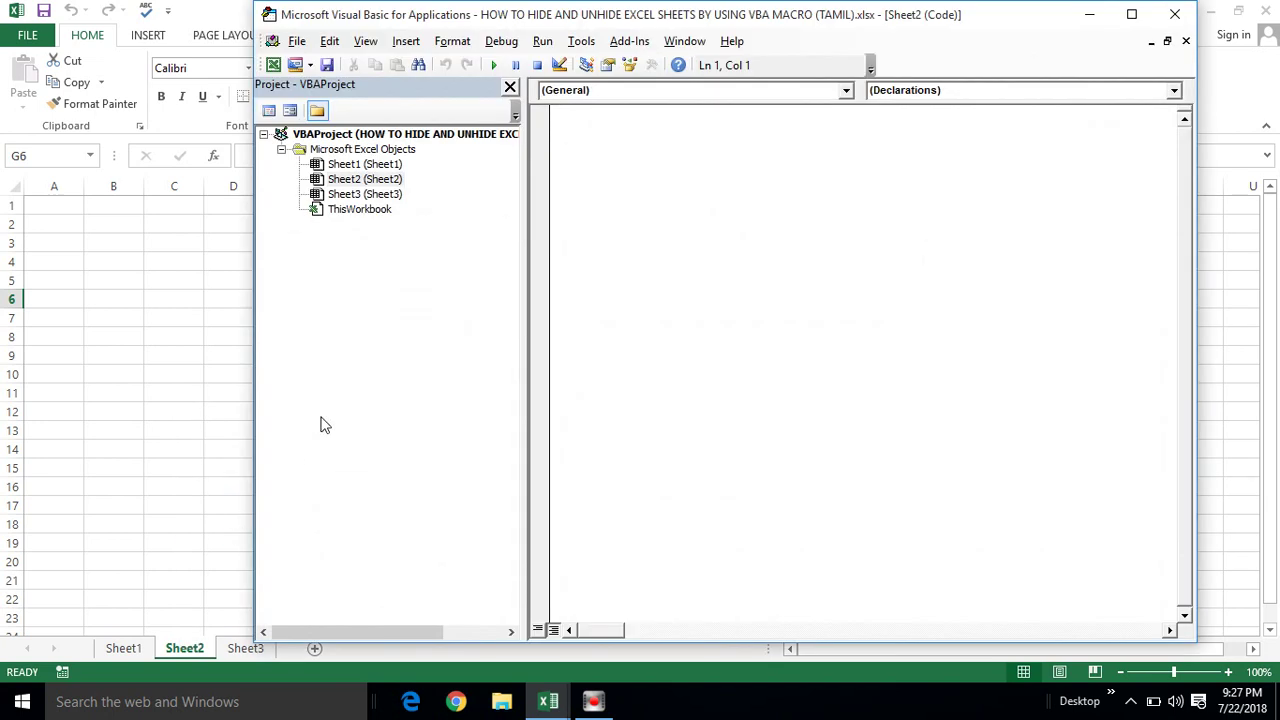
Maximize the VBA editor, show the Properties Window, and select Sheet1.
double_click(571, 18)
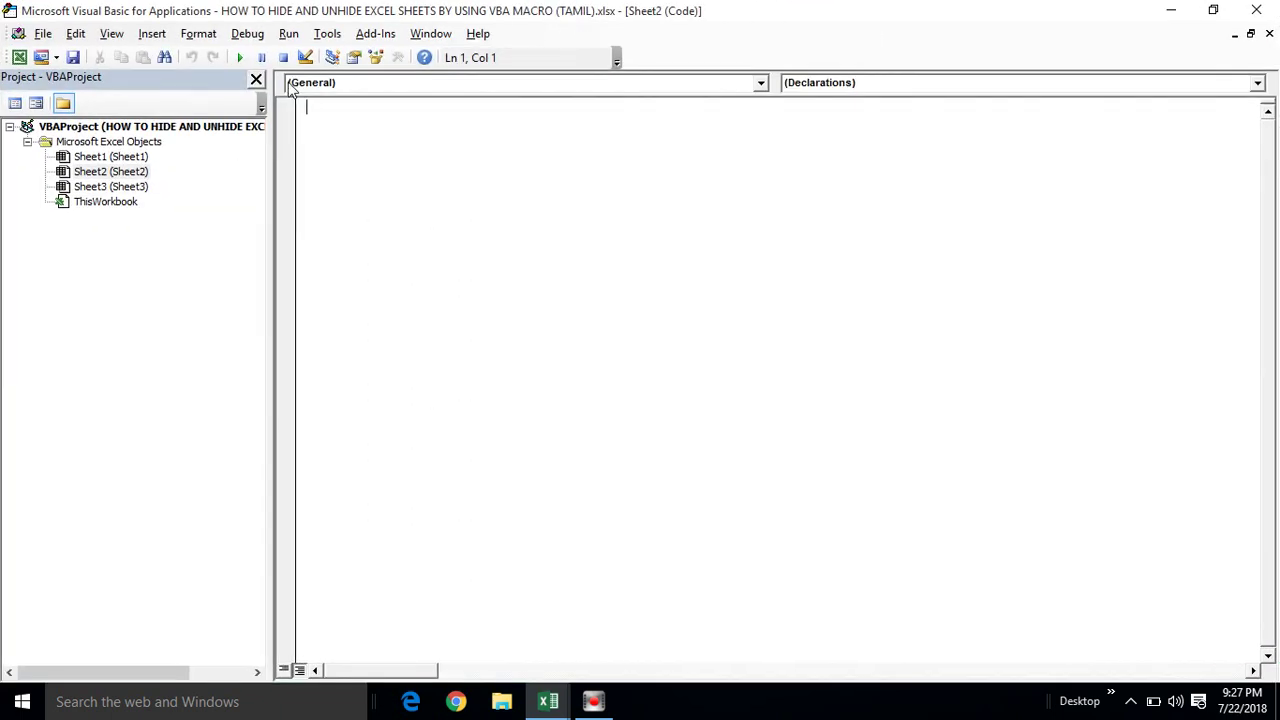
click(112, 34)
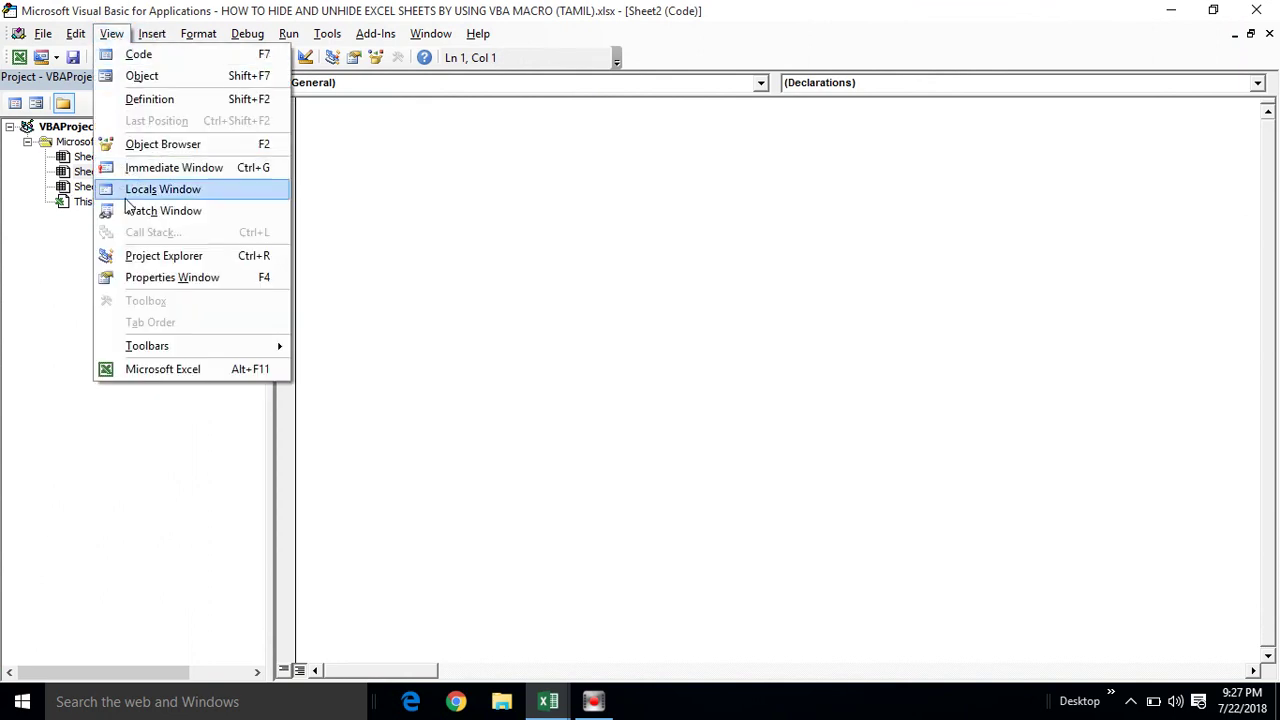
click(134, 283)
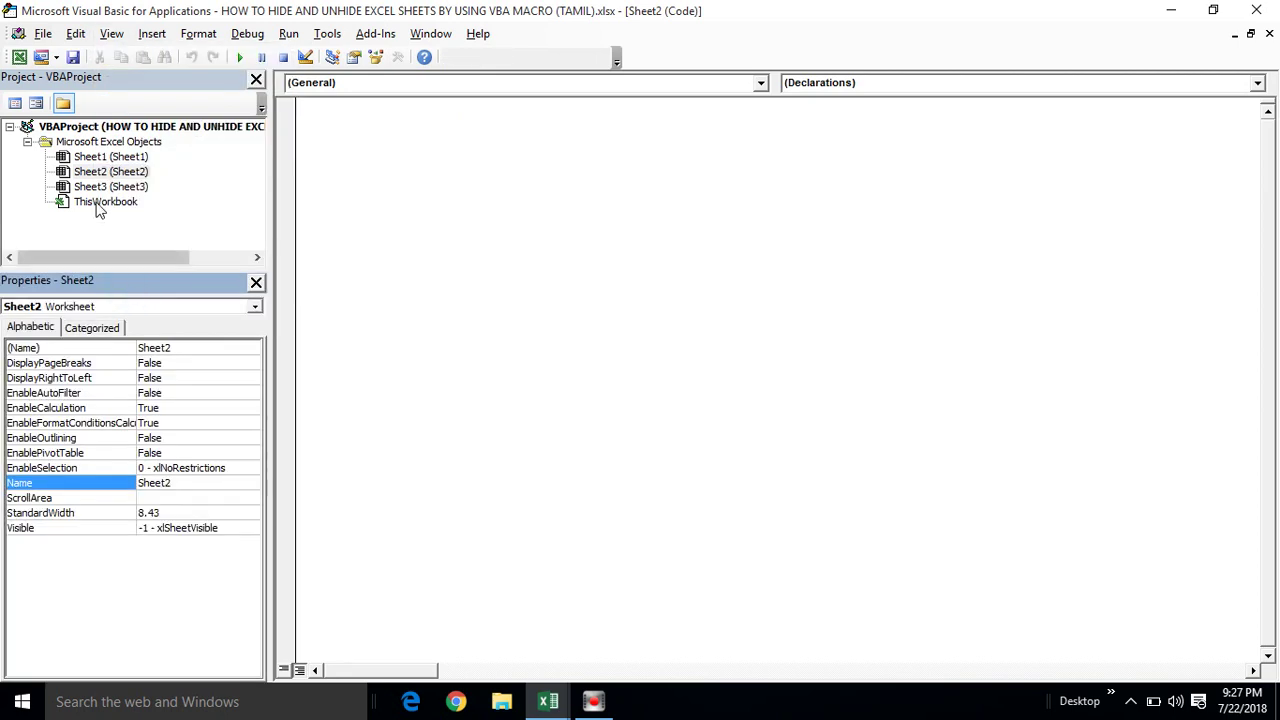
click(111, 158)
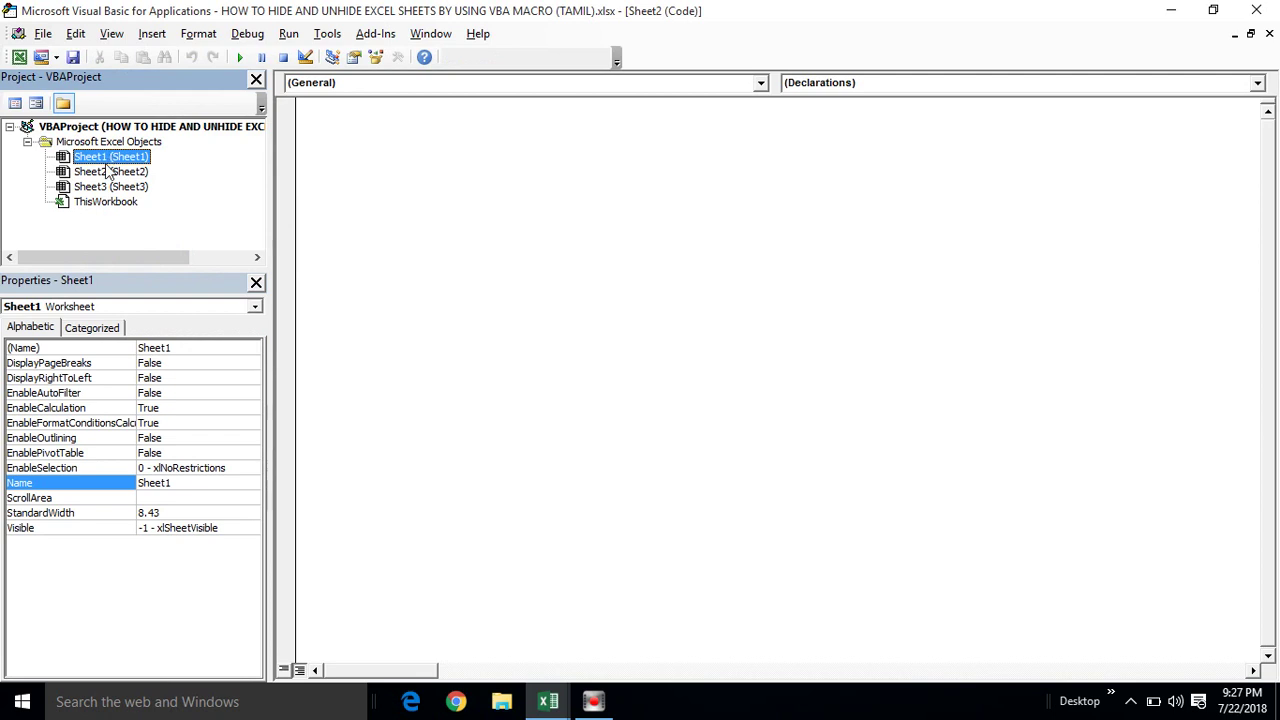
click(110, 172)
click(103, 188)
click(112, 160)
Set Sheet1's Visible property to 0 - xlSheetHidden and return to Excel.
click(163, 527)
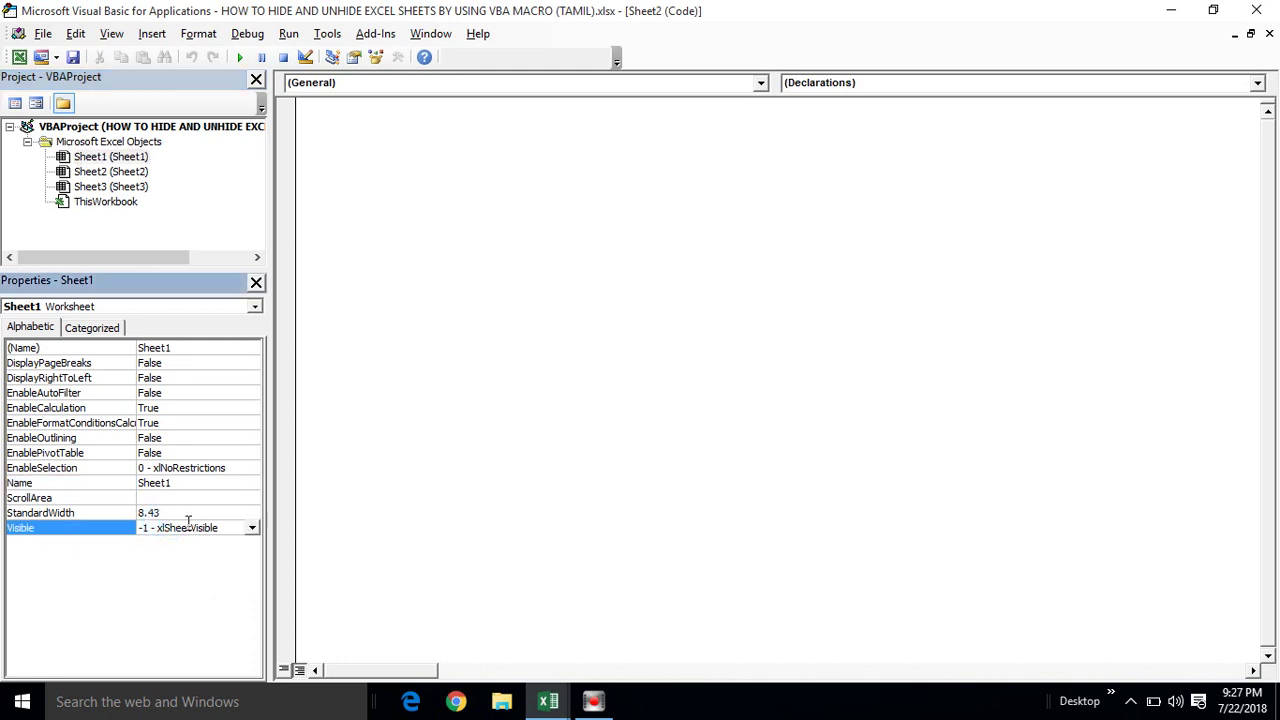
click(252, 527)
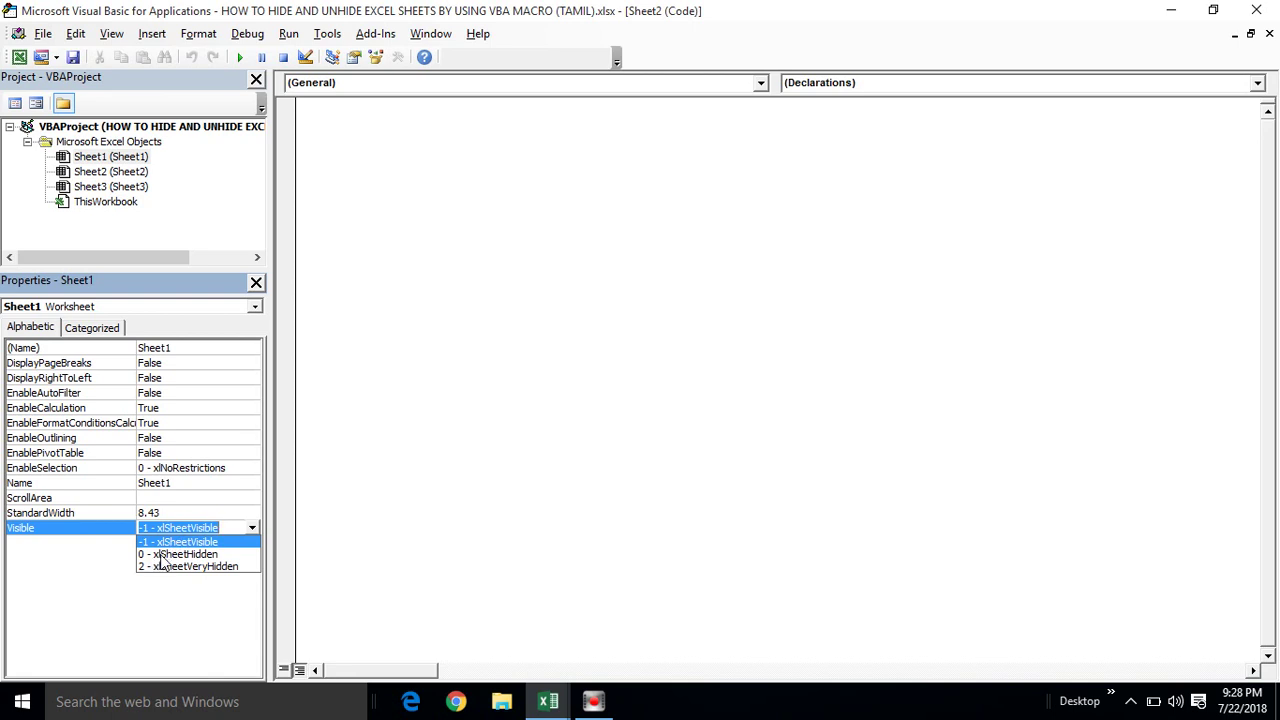
click(150, 555)
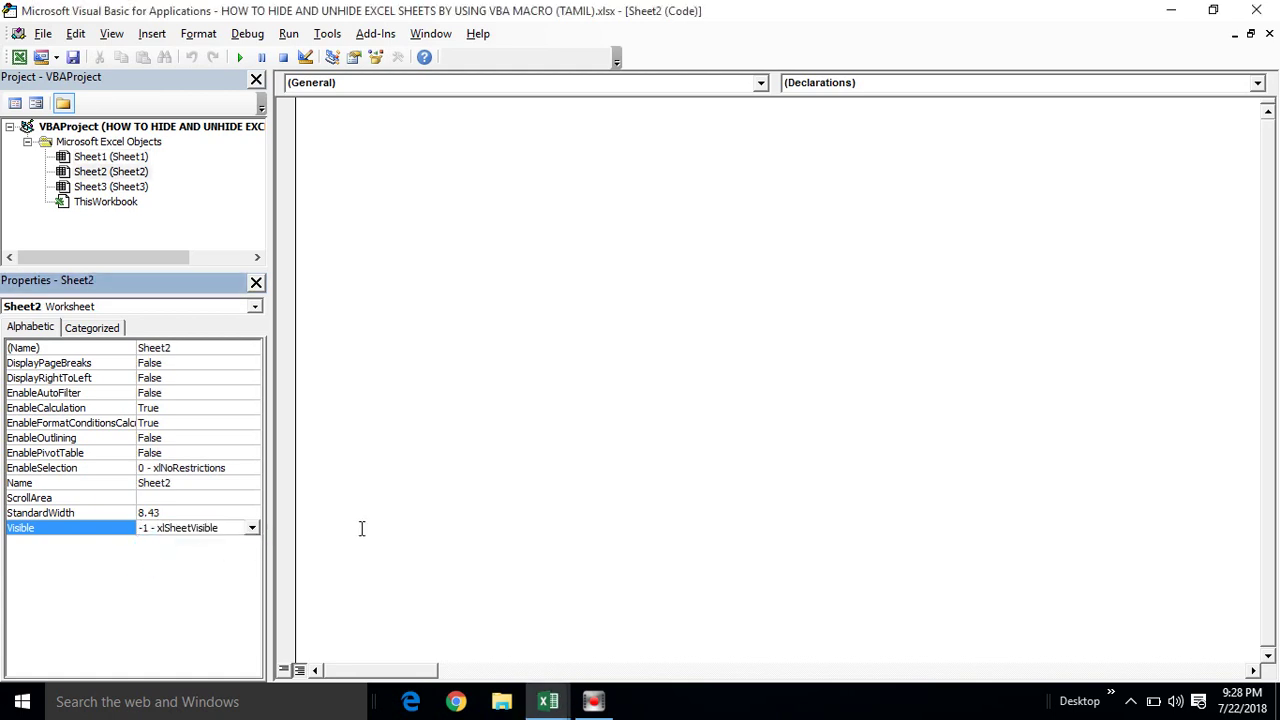
key(alt+Tab)
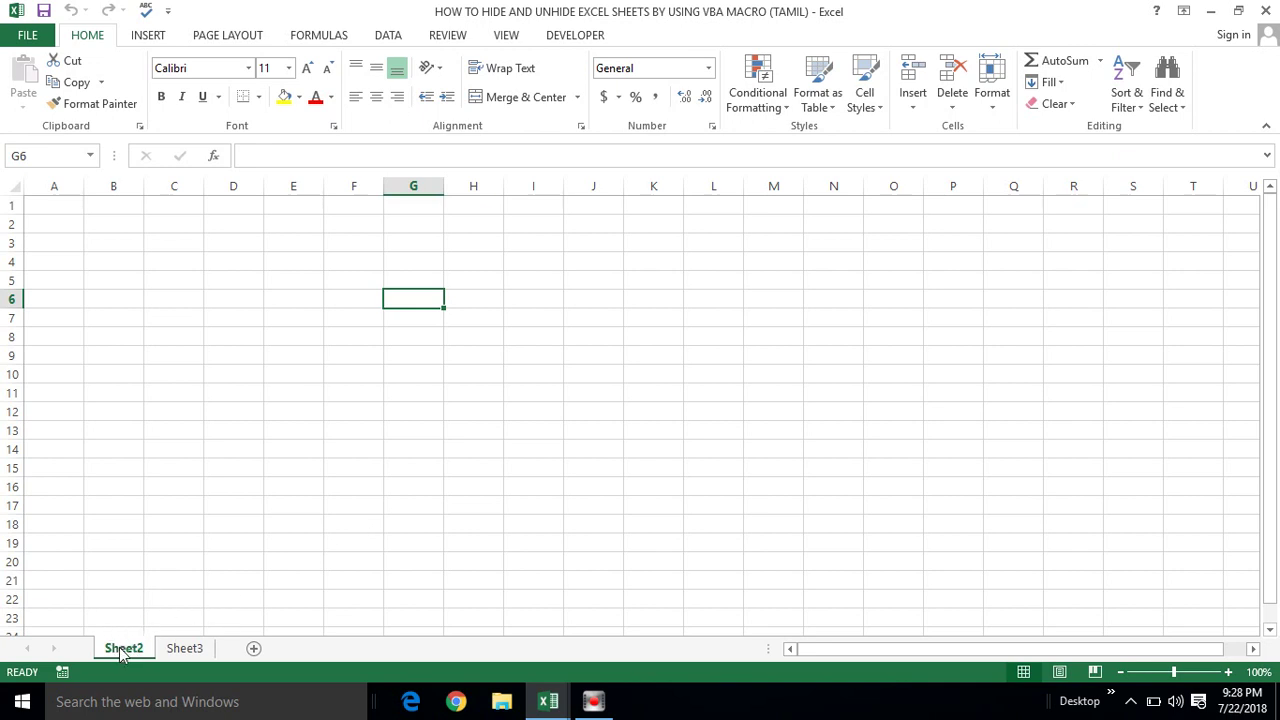
Restore Sheet1 through the Unhide dialog, then make Sheet2 active.
click(120, 650)
right_click(133, 650)
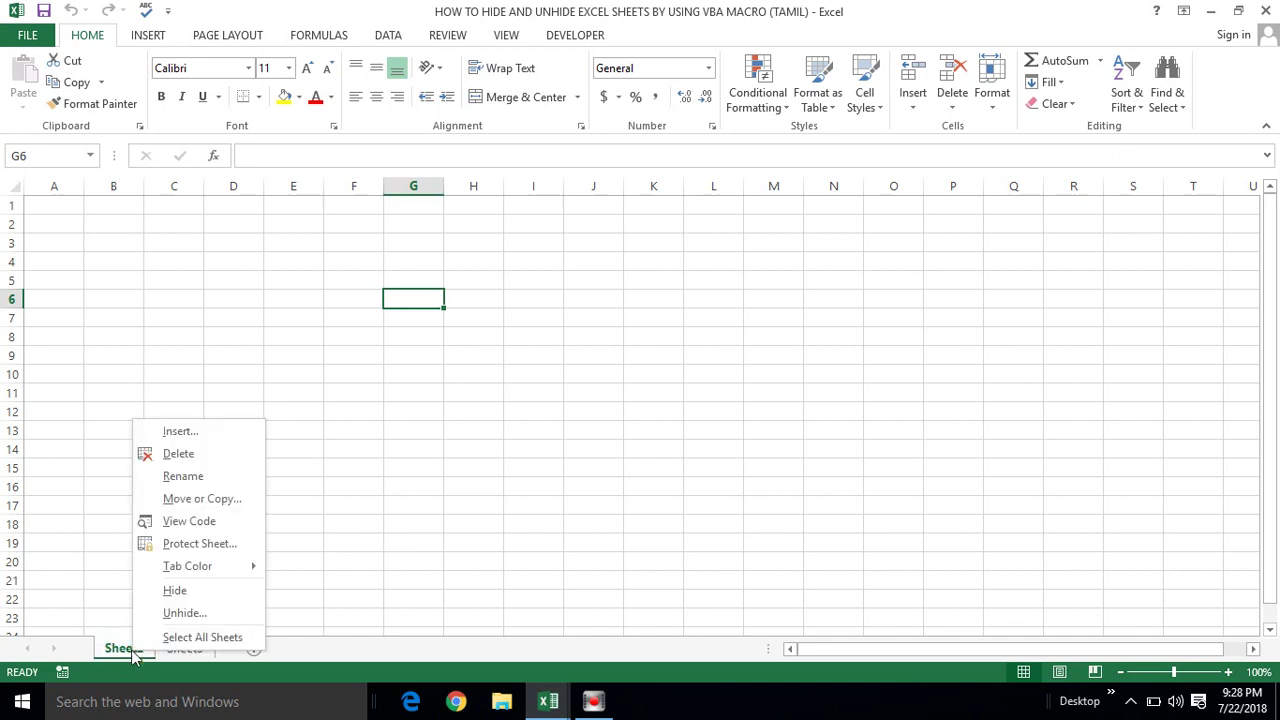
click(175, 613)
click(134, 549)
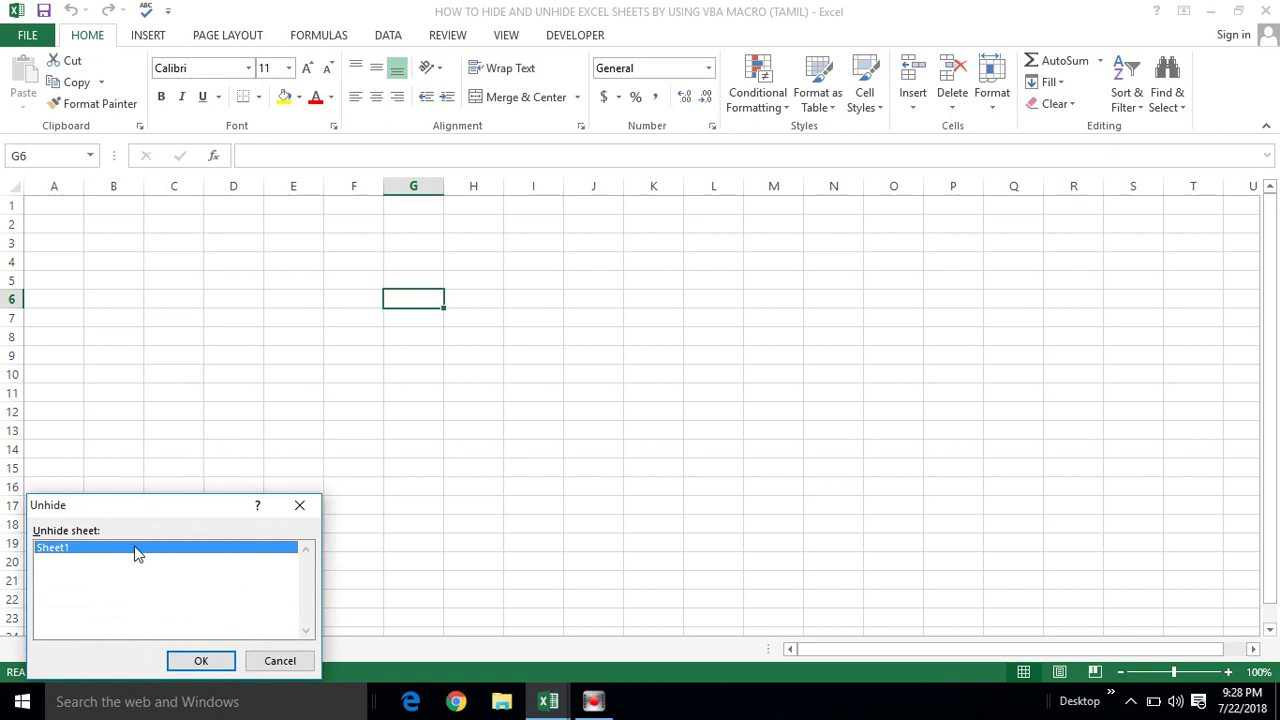
click(192, 662)
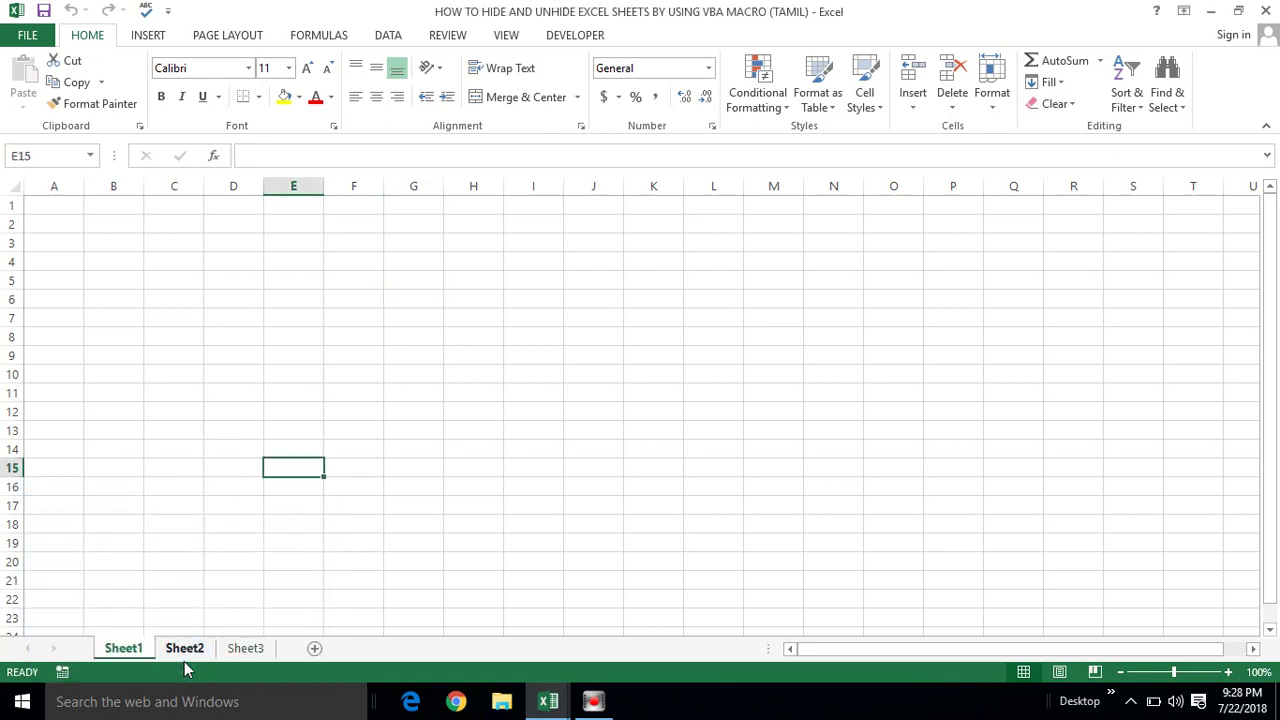
click(184, 650)
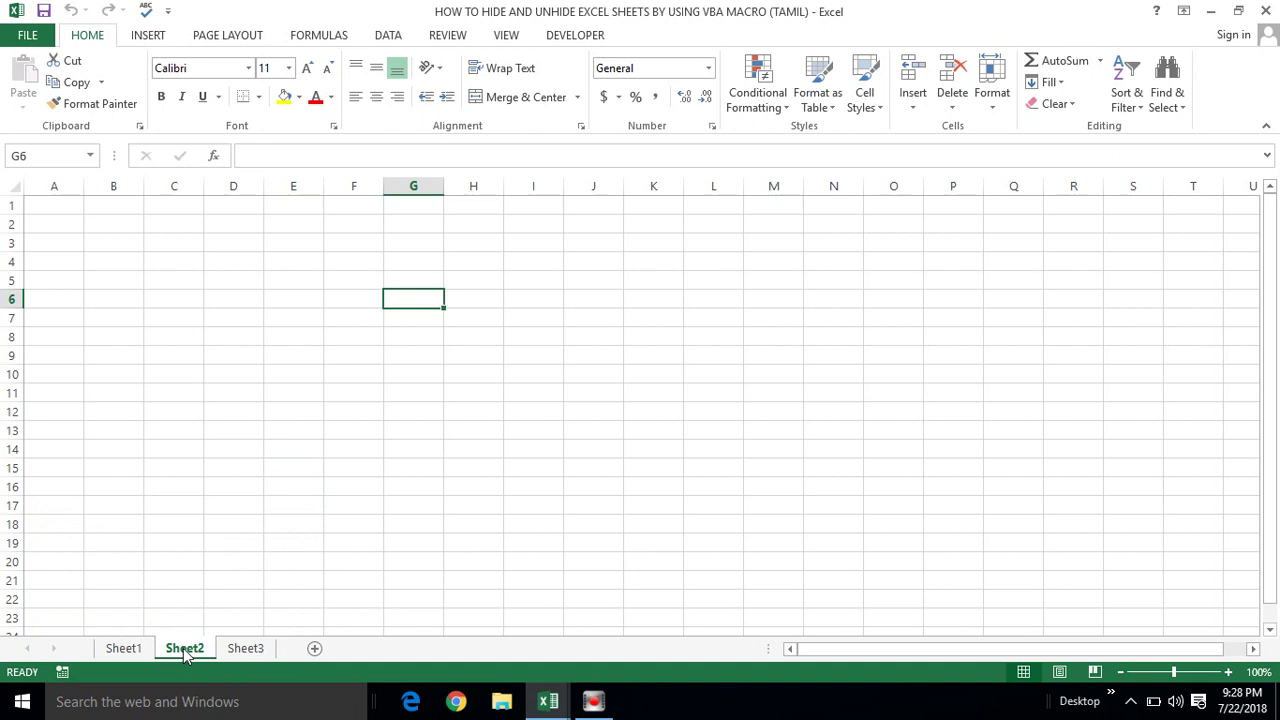
In the VBA editor, set Sheet2's Visible property to 2 - xlSheetVeryHidden.
key(alt+Tab)
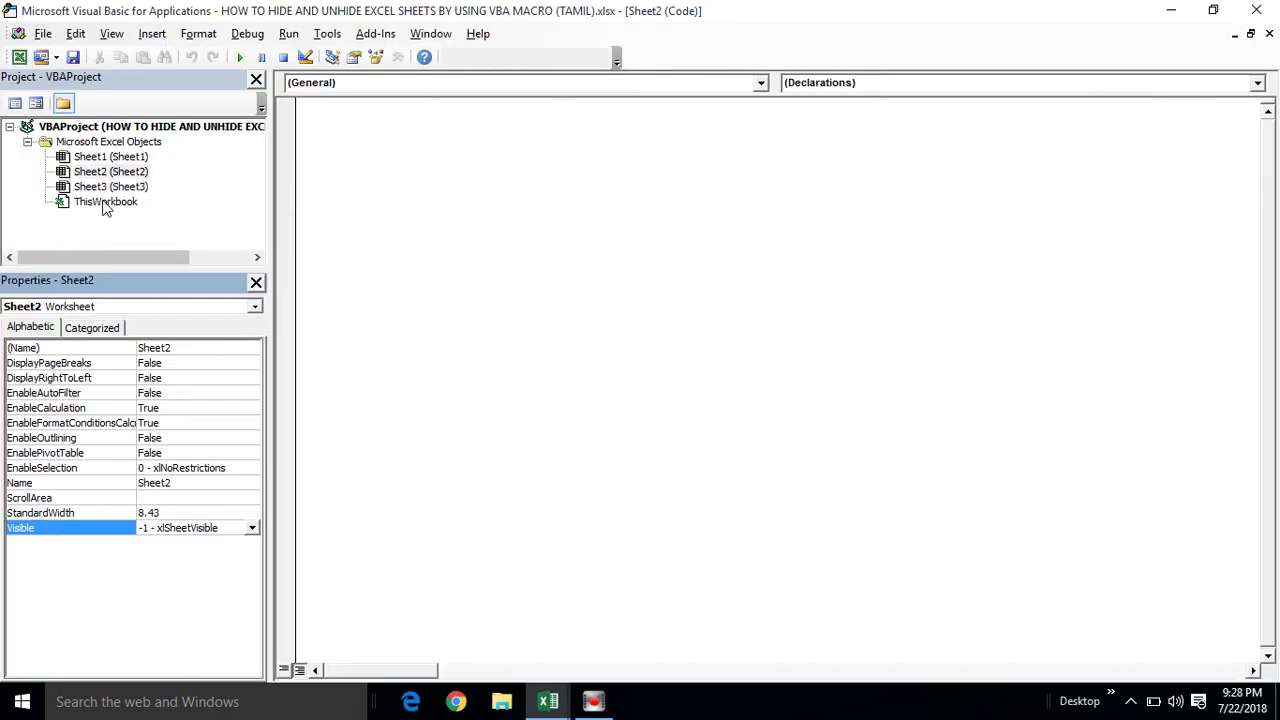
click(112, 157)
click(113, 172)
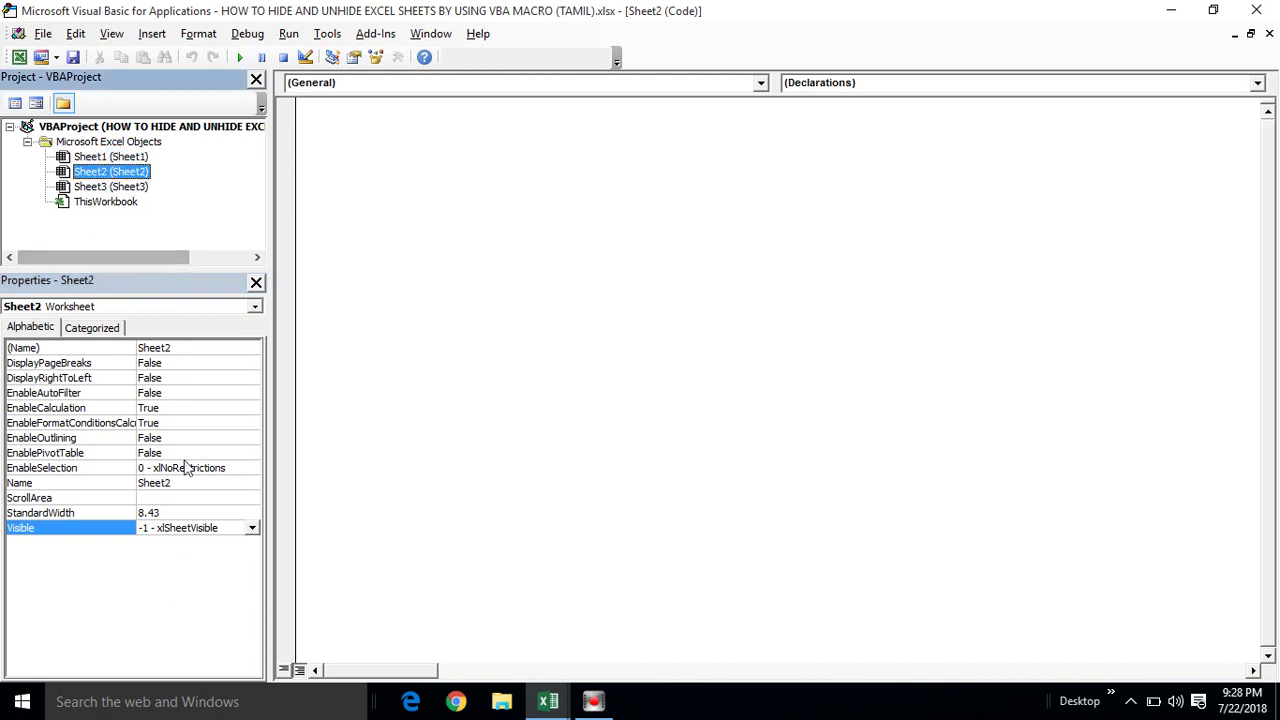
click(251, 527)
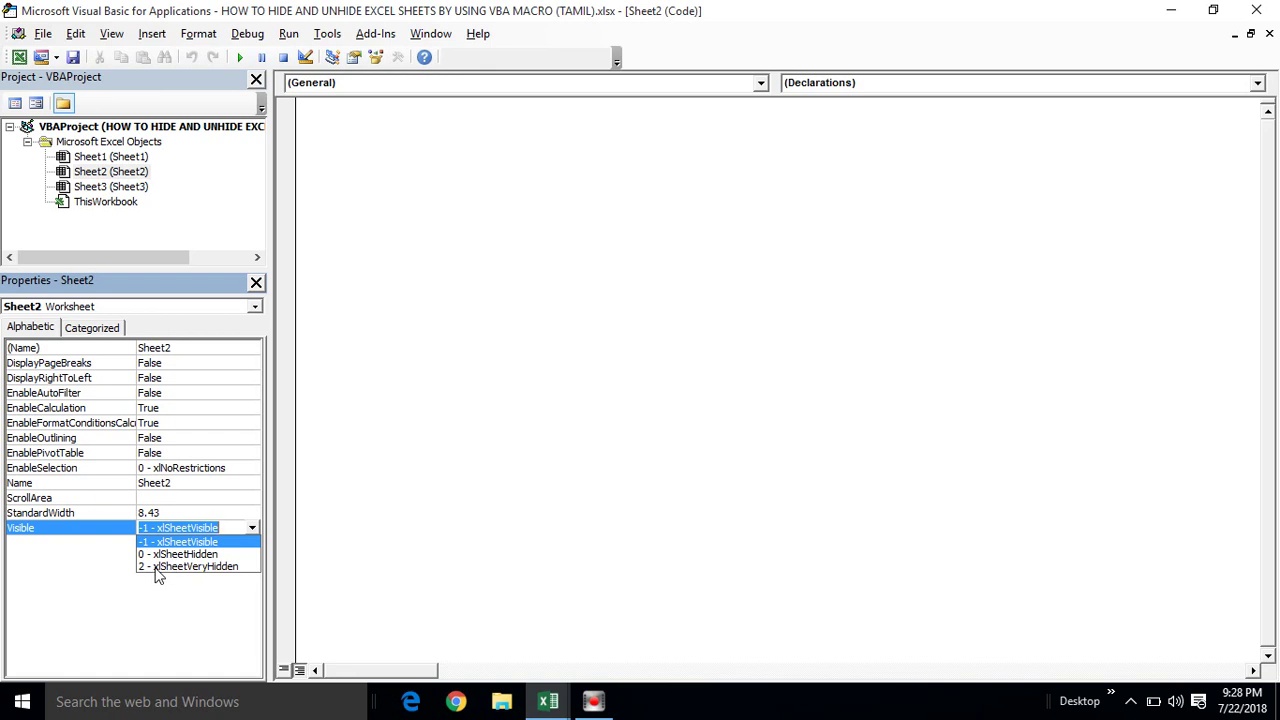
click(156, 567)
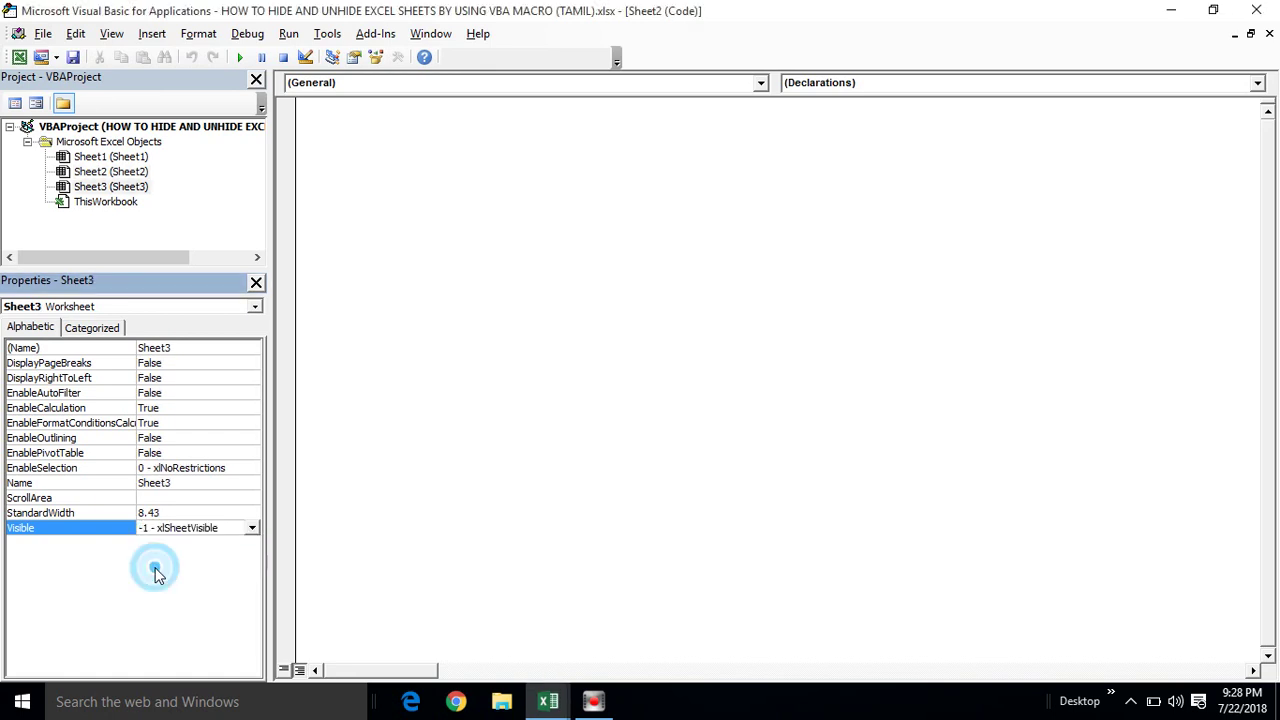
Make Sheet3 very hidden too, then confirm in Excel that Unhide is unavailable.
click(251, 527)
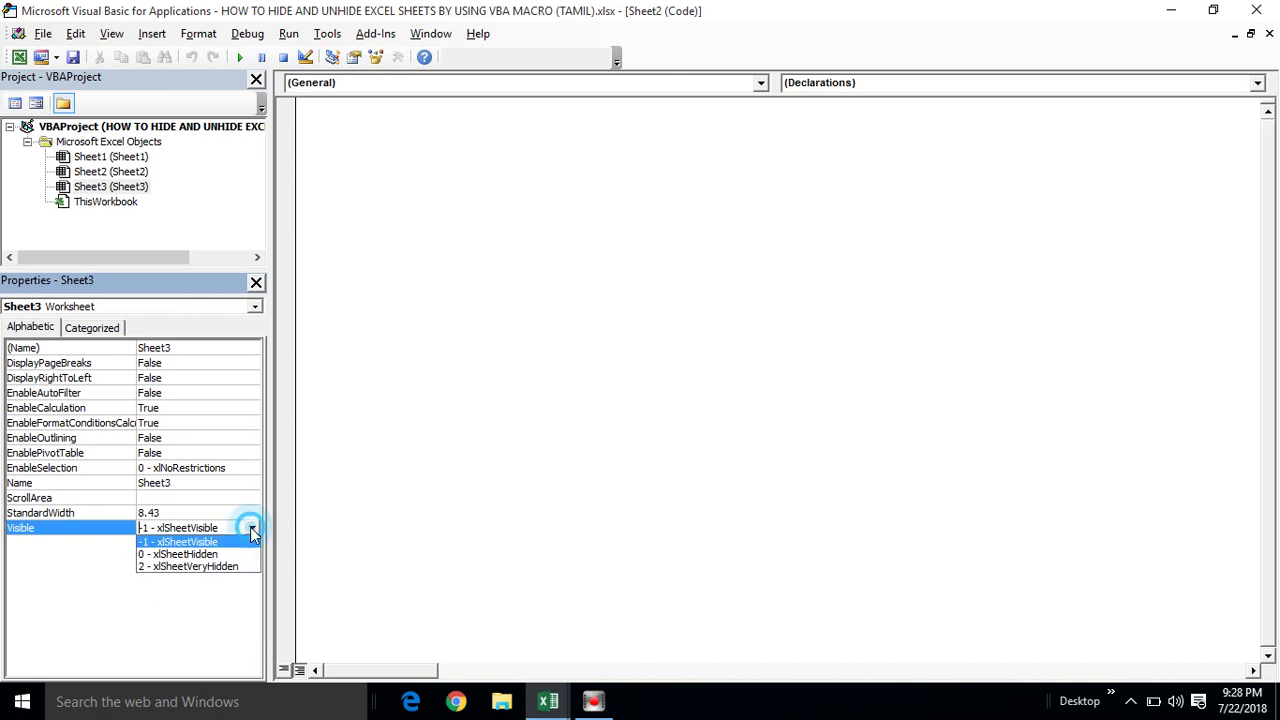
click(176, 567)
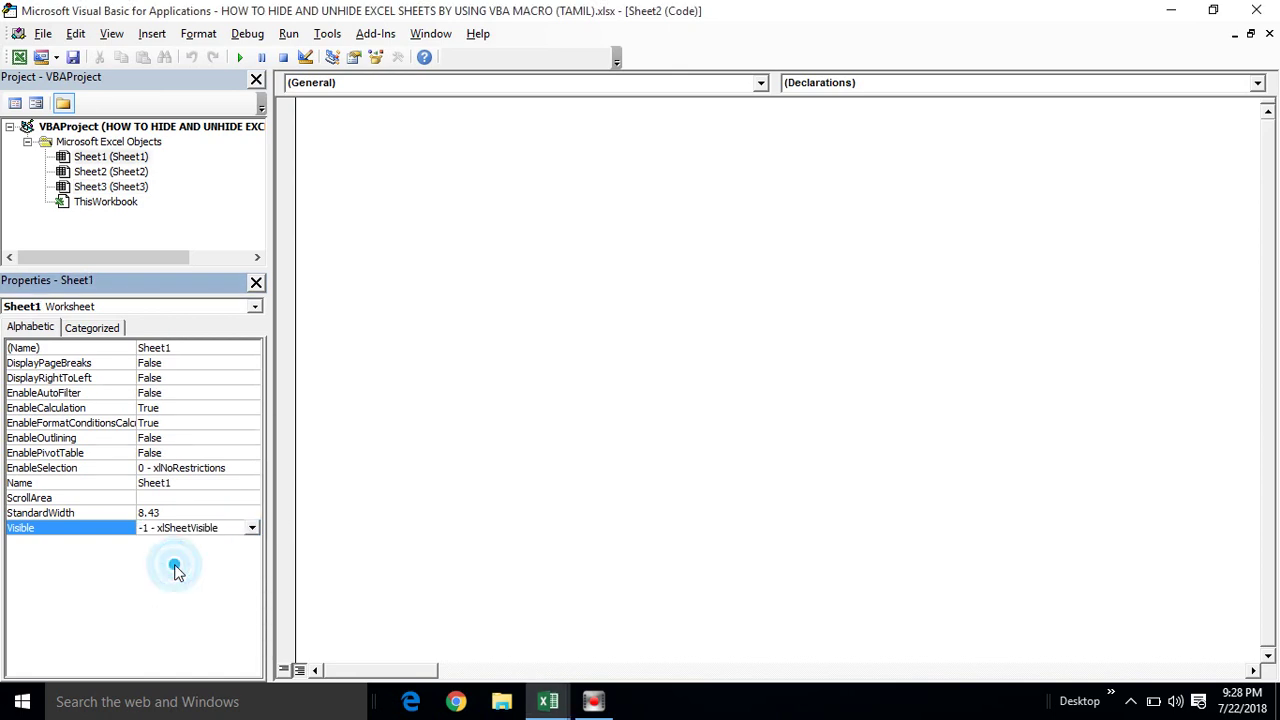
click(251, 527)
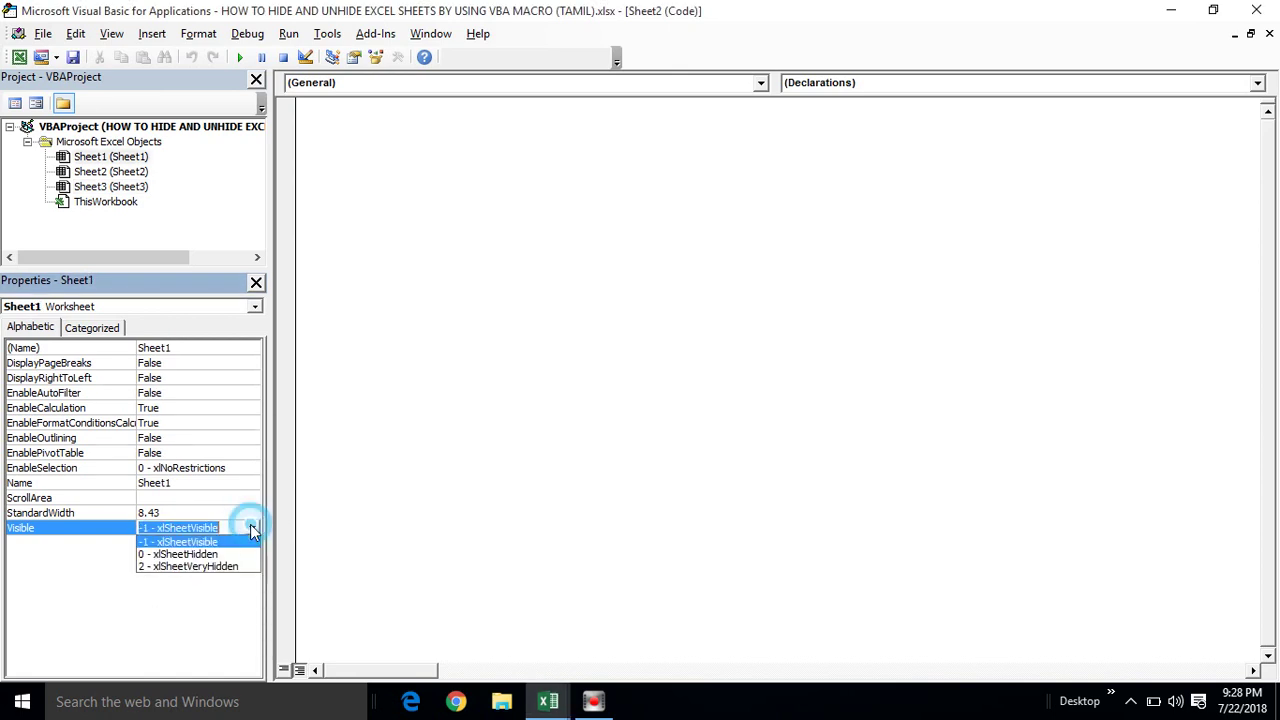
click(85, 174)
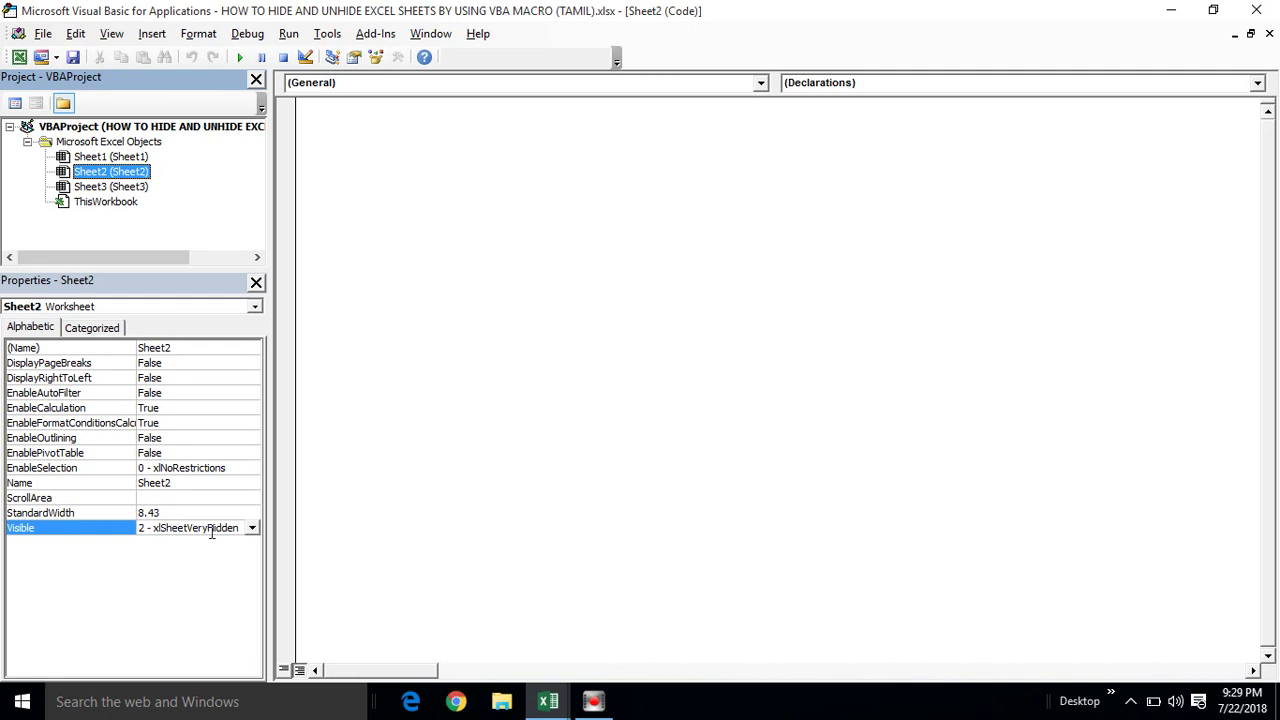
key(alt+Tab)
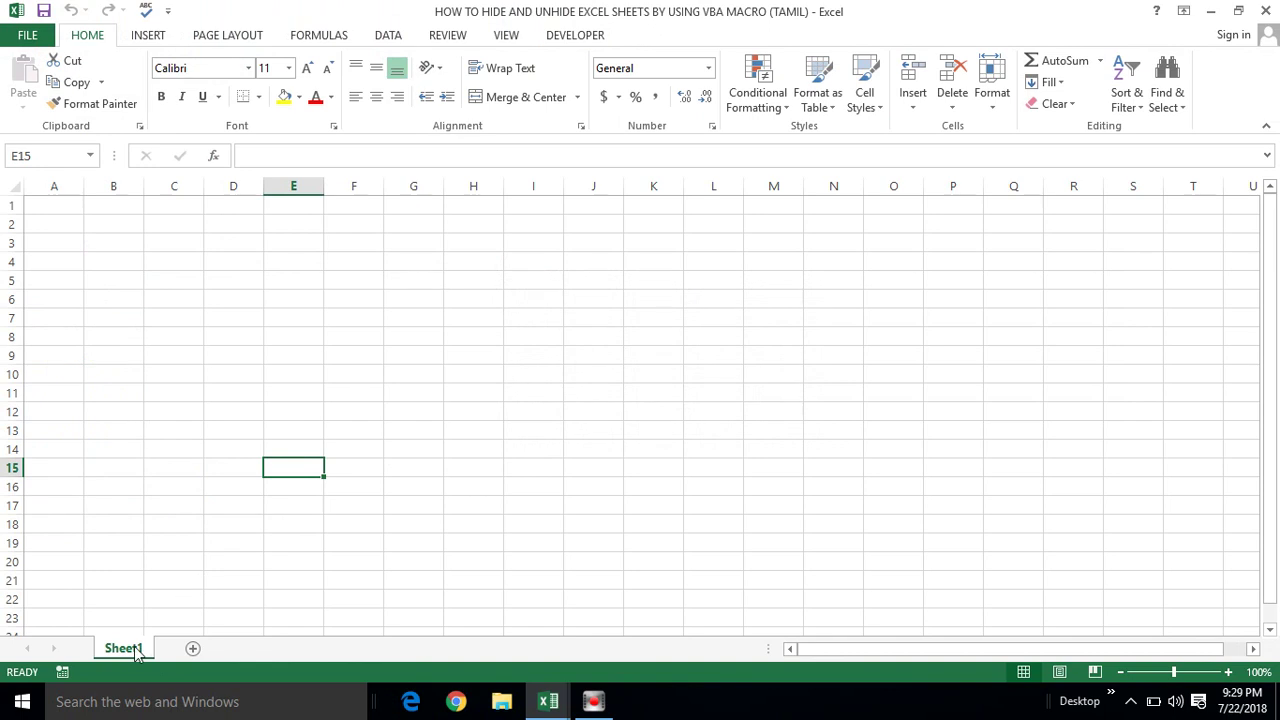
right_click(138, 650)
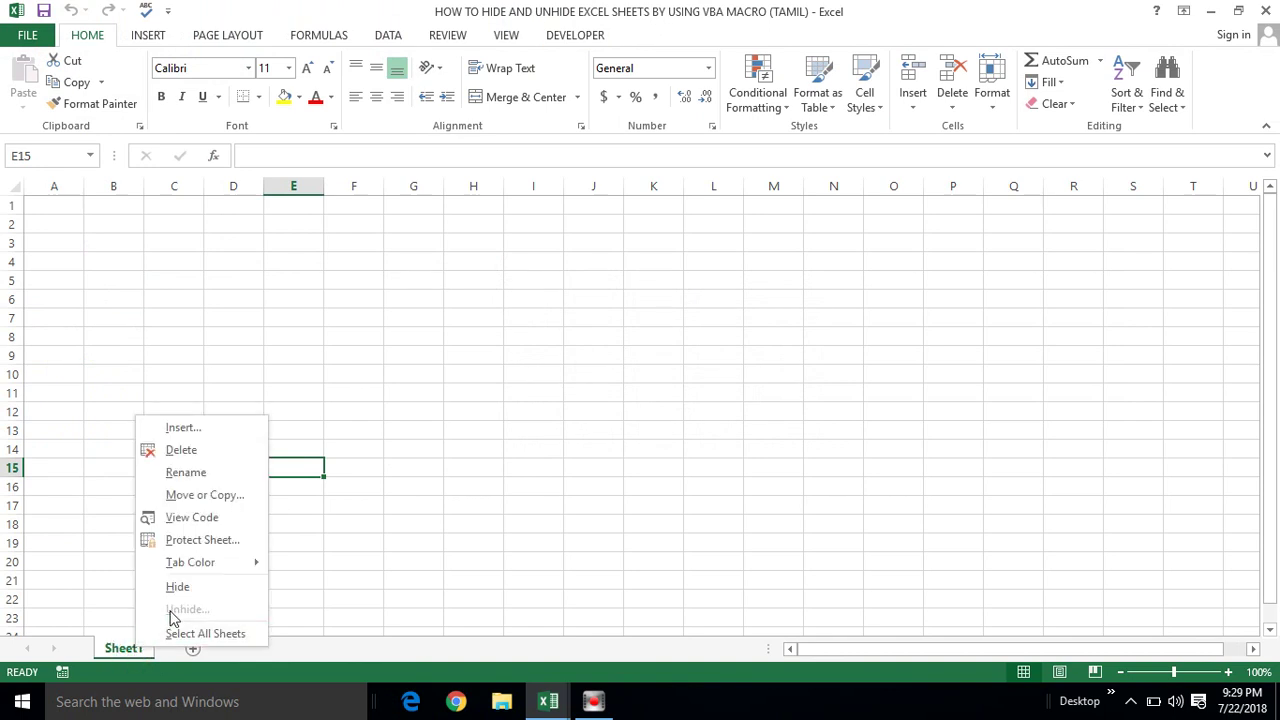
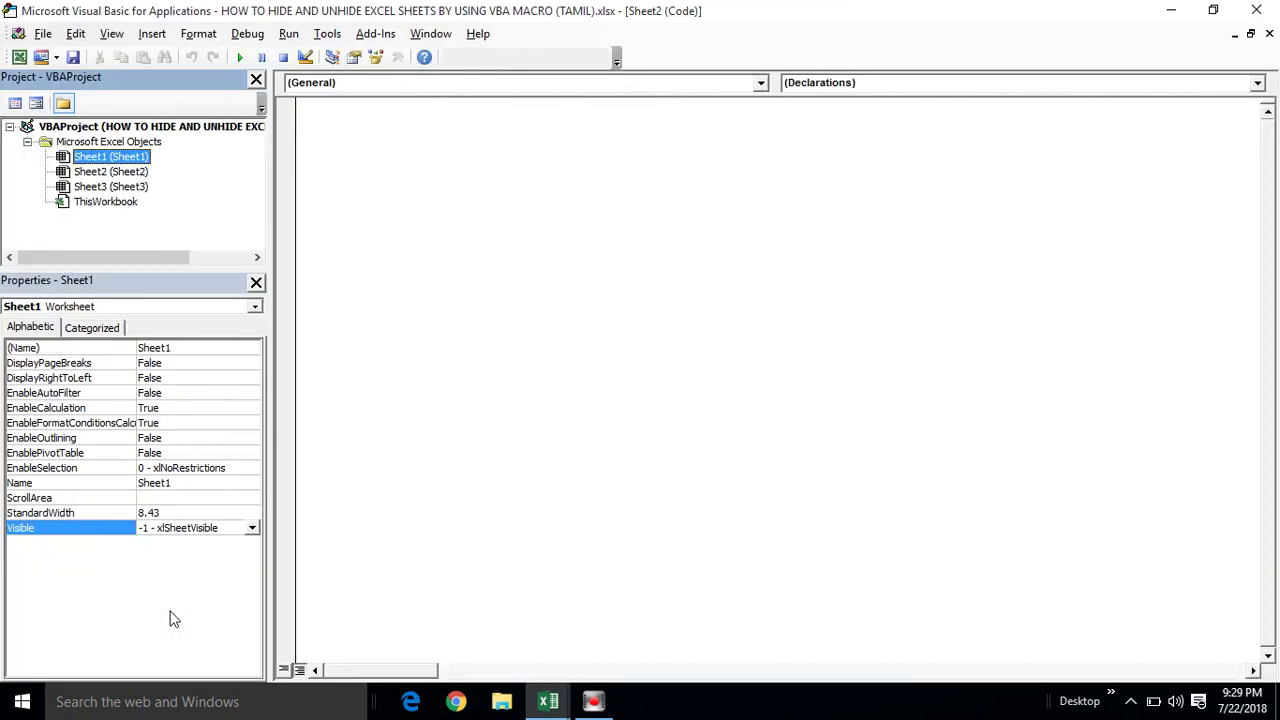
Check that Sheet3 and Sheet2 both have Visible set to 2 - xlSheetVeryHidden.
click(191, 510)
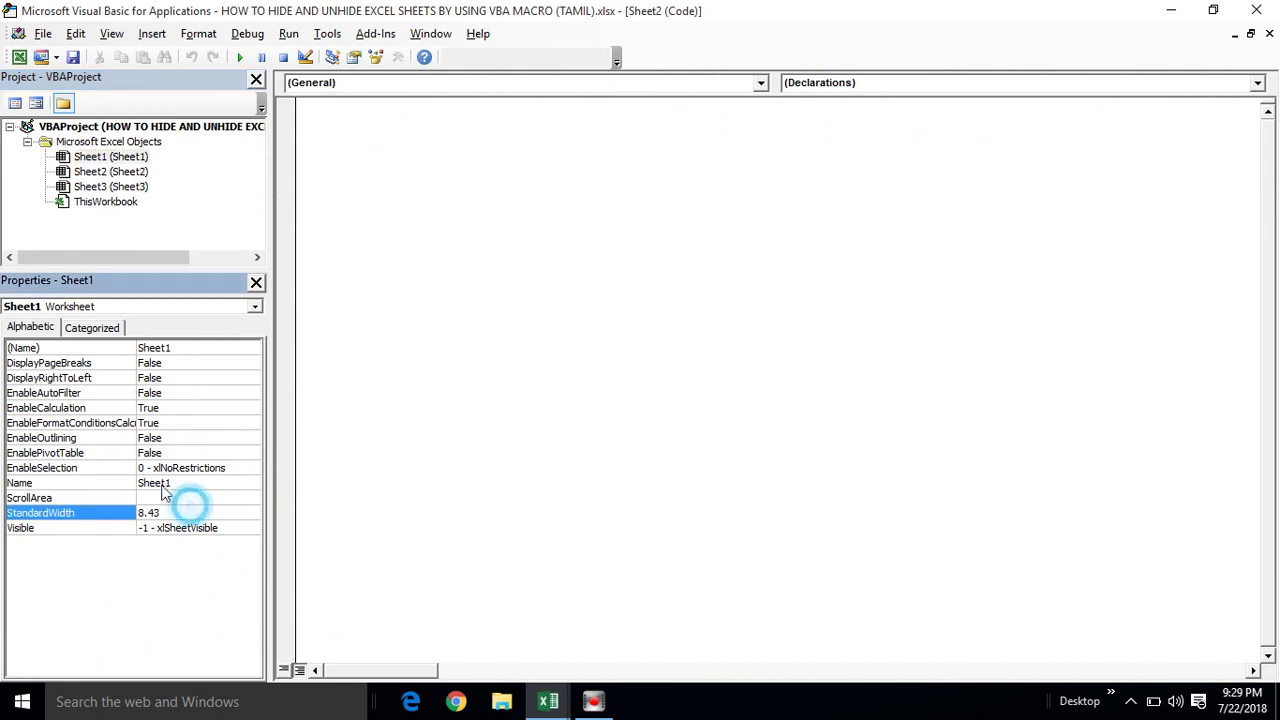
click(129, 192)
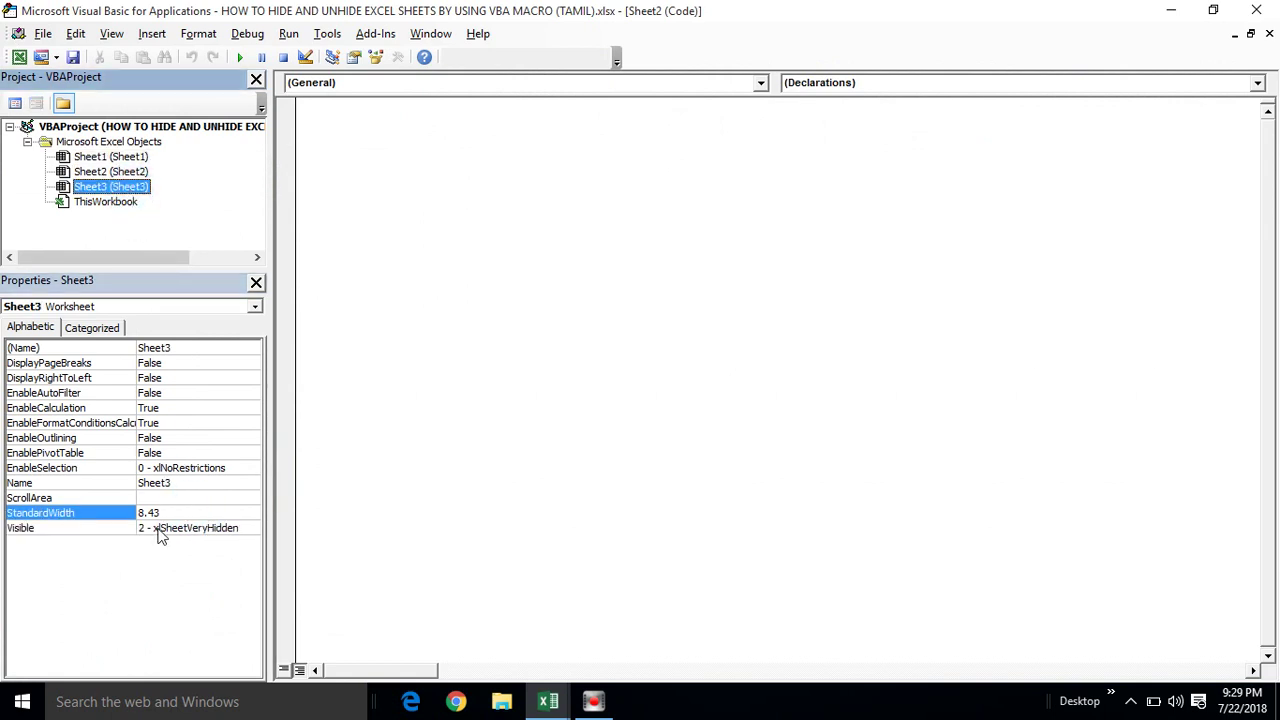
click(115, 173)
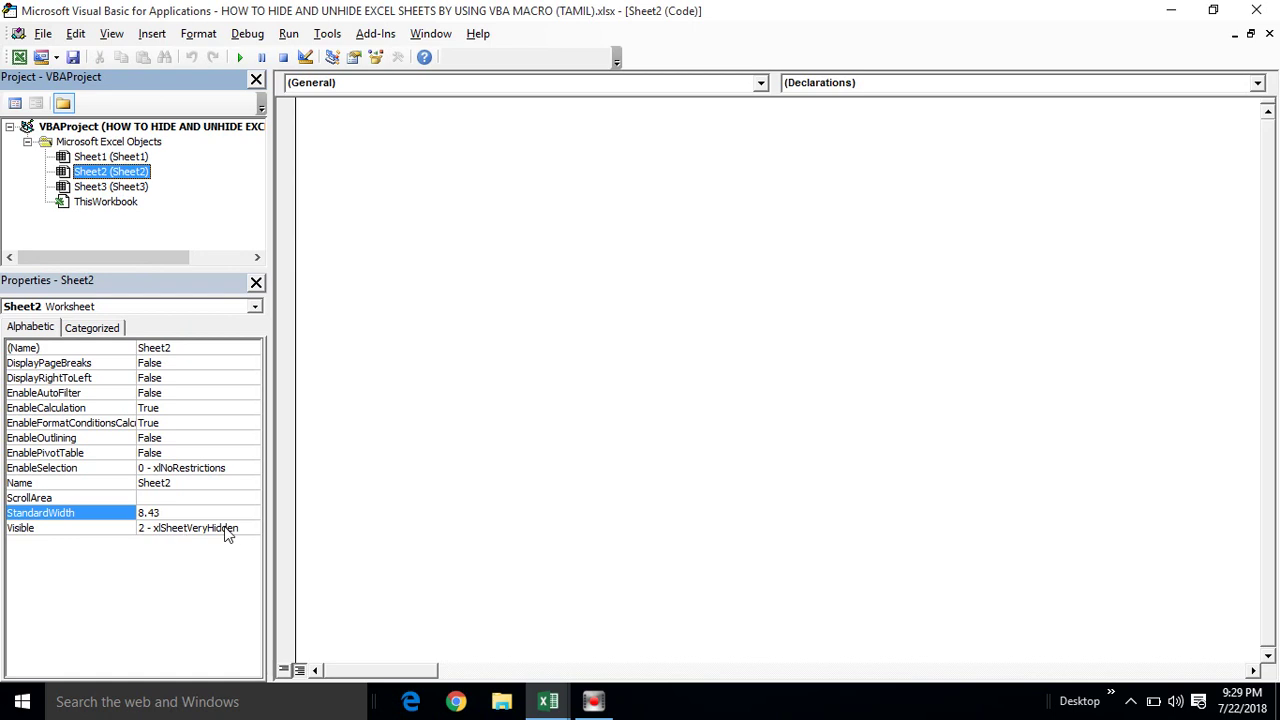
Back in Excel, confirm Unhide is greyed out in the Sheet1 tab's menu.
key(alt+F11)
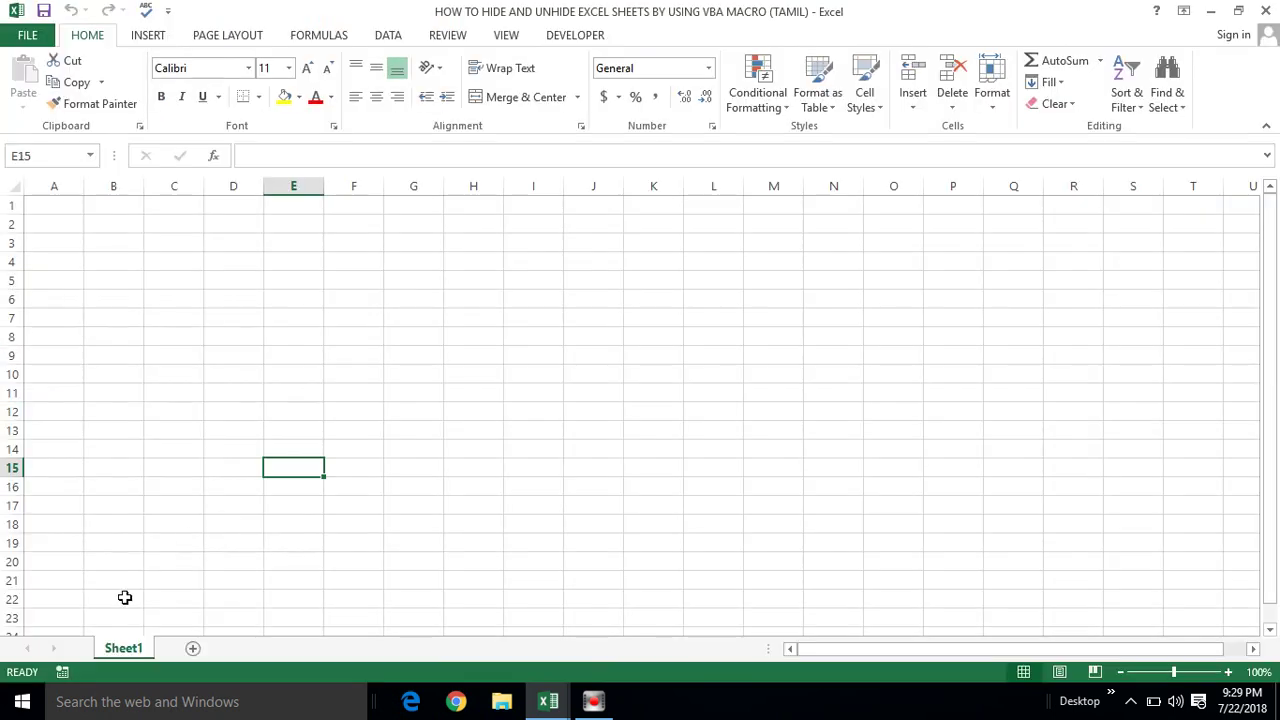
right_click(128, 652)
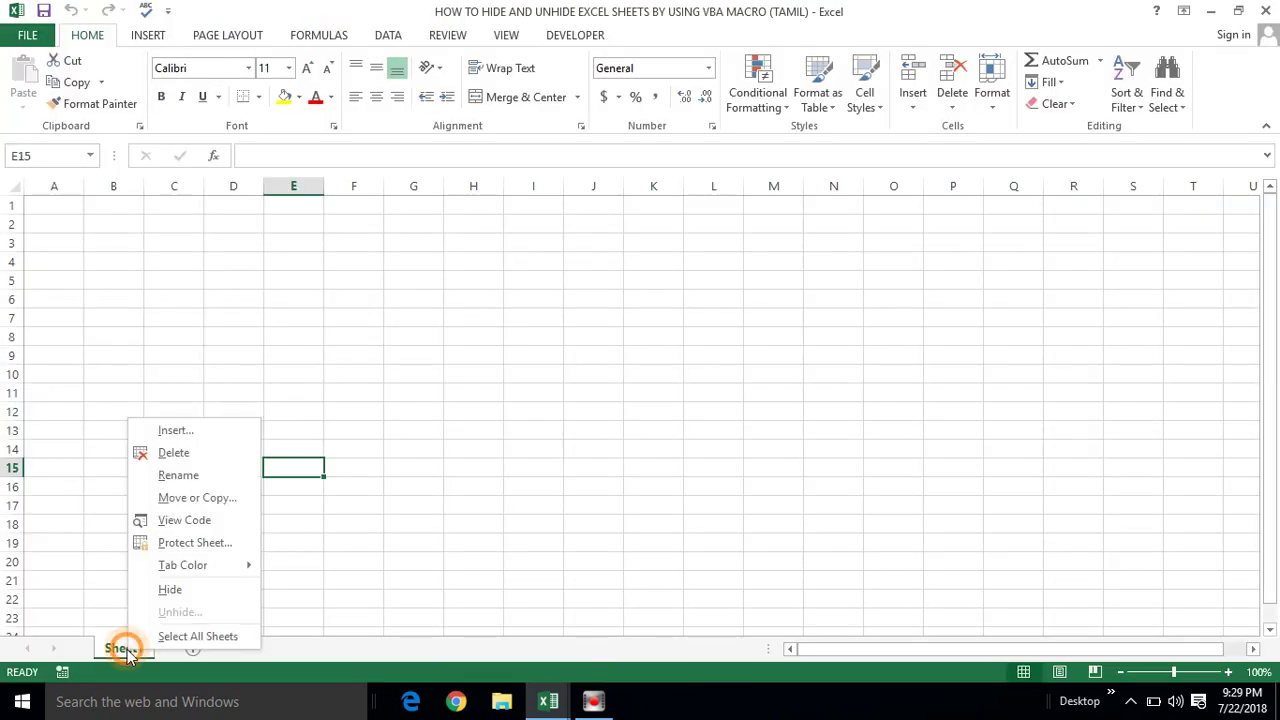
click(178, 614)
click(309, 581)
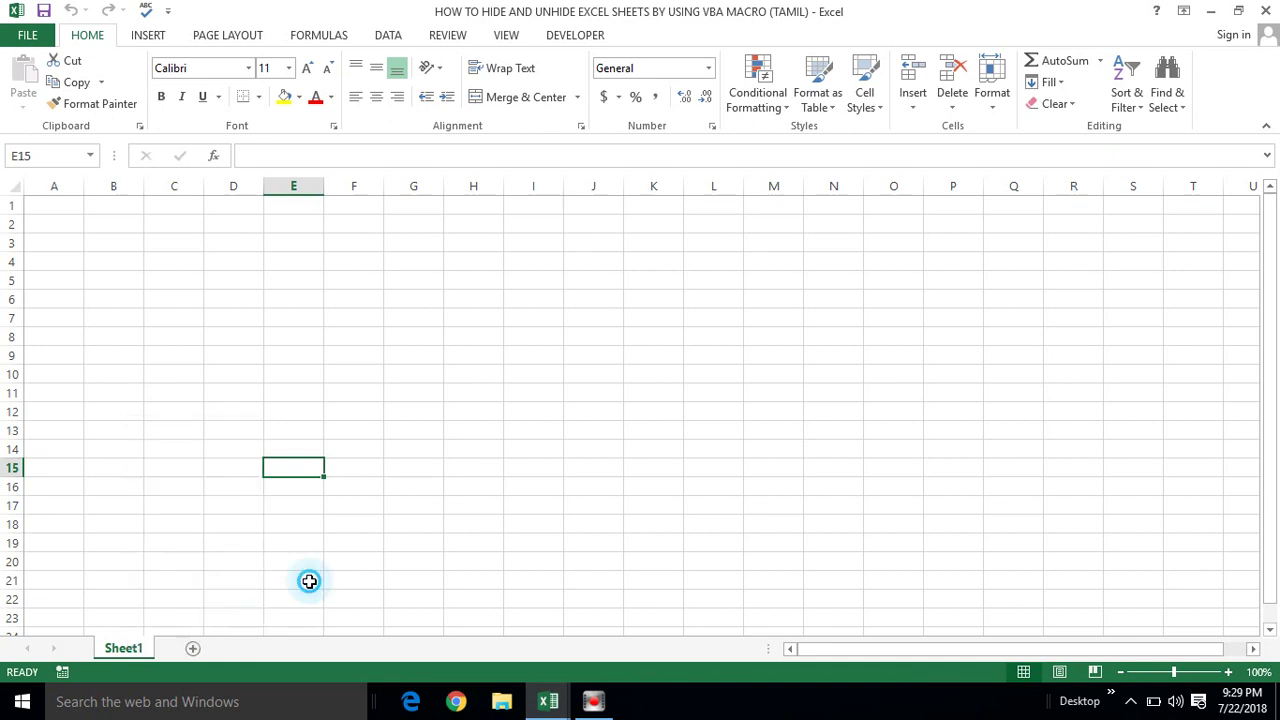
right_click(137, 650)
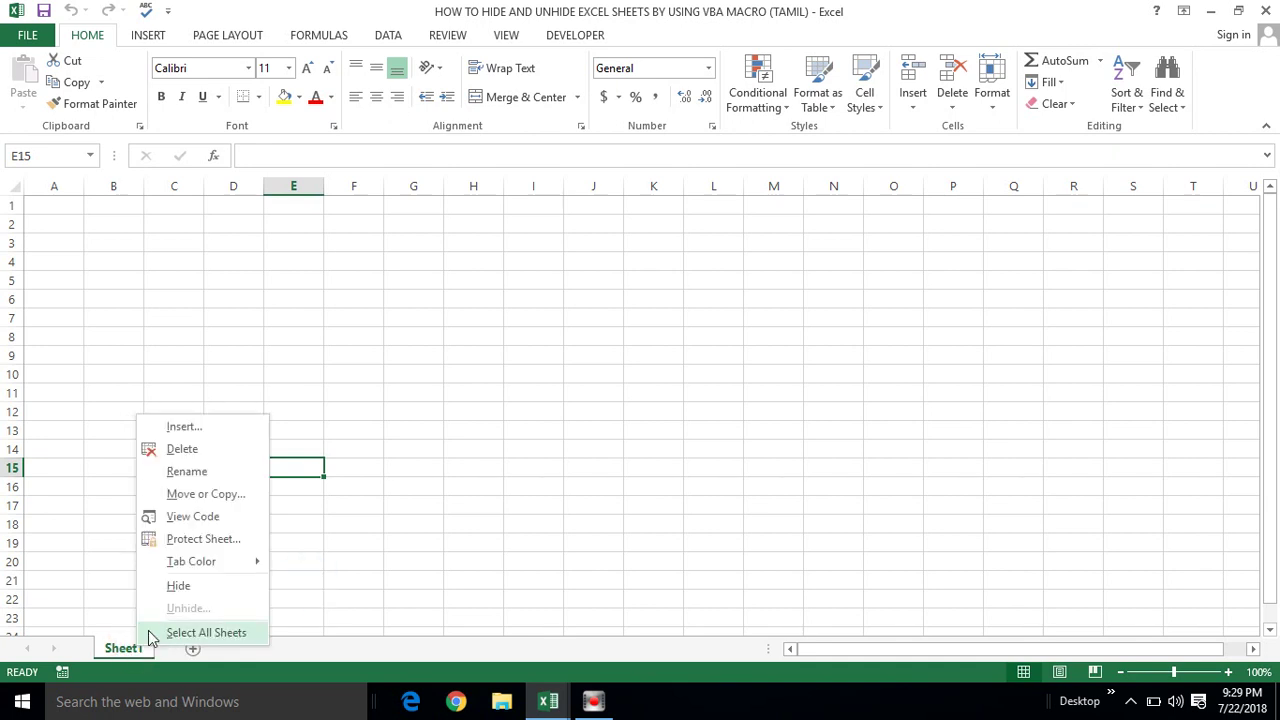
click(181, 610)
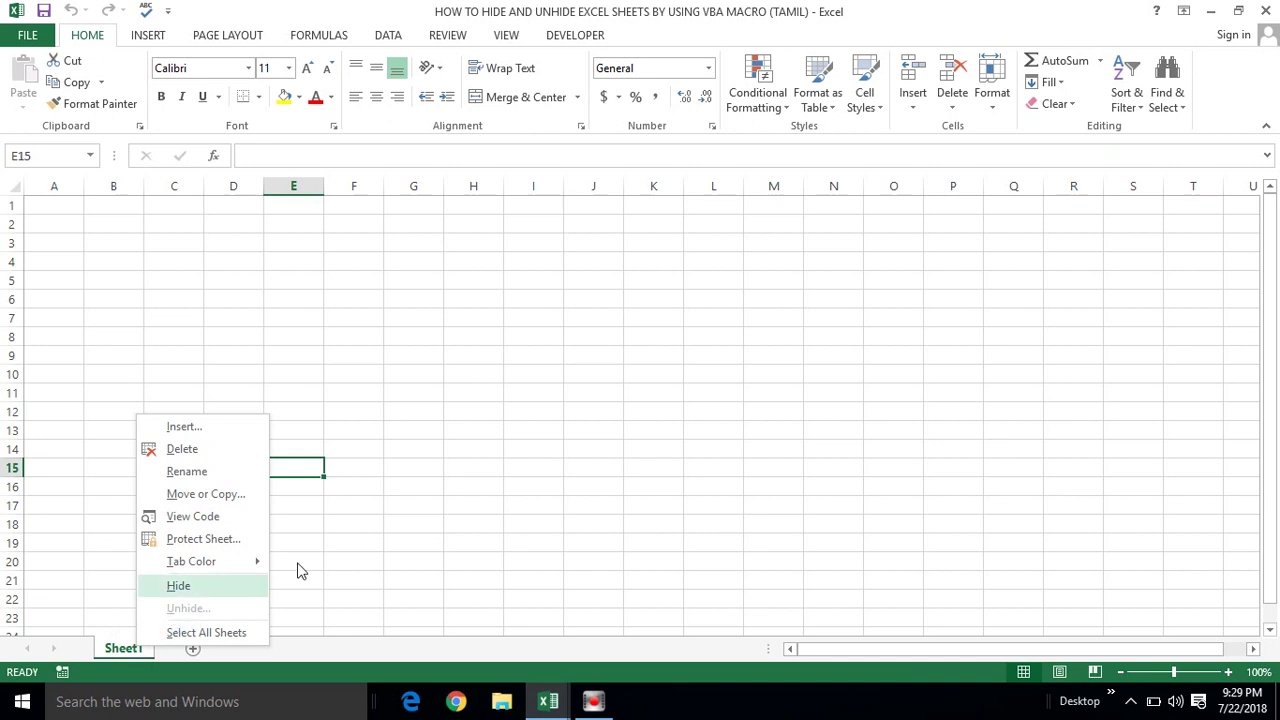
click(355, 532)
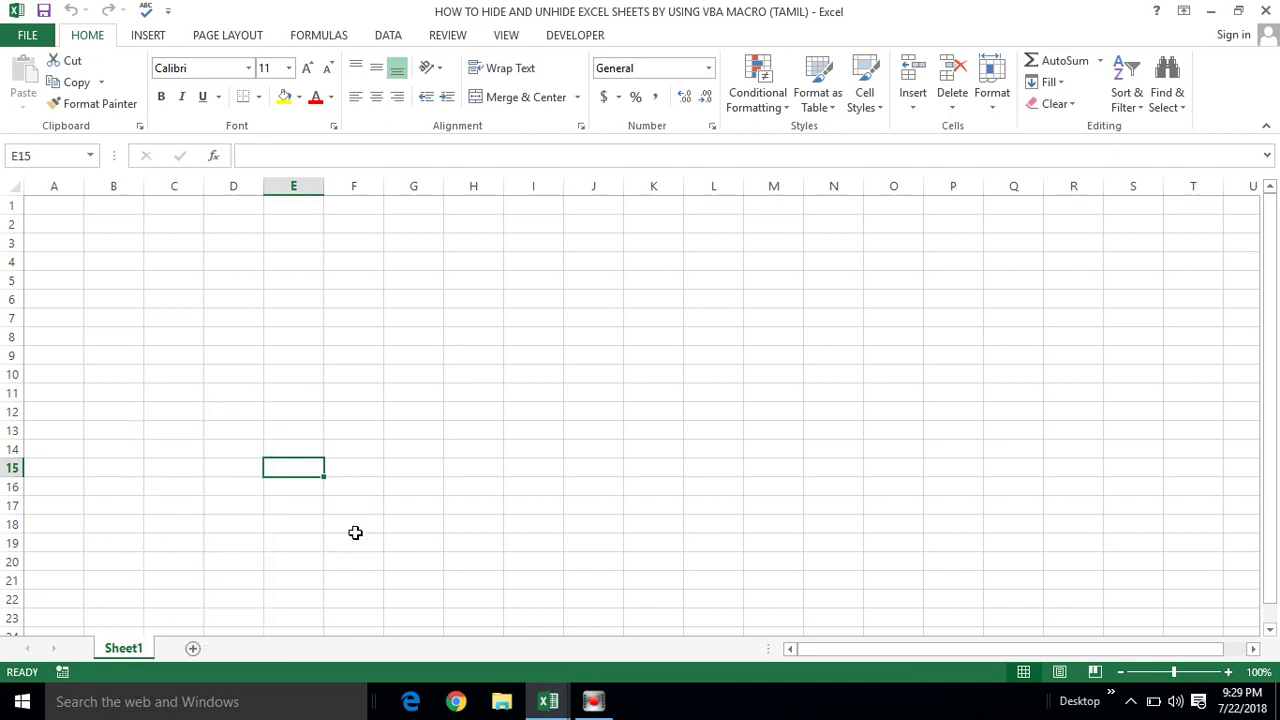
Recheck that no sheet can be unhidden, then open Sheet1's code via View Code.
click(284, 370)
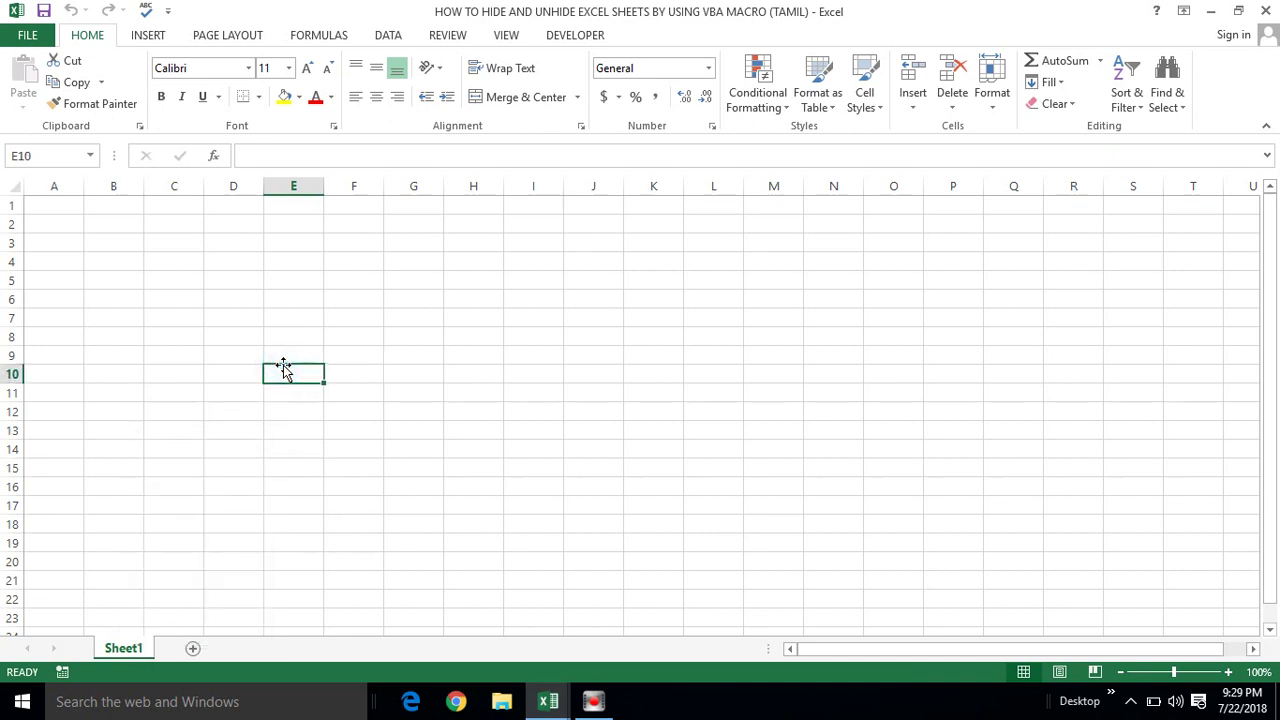
click(270, 334)
click(231, 332)
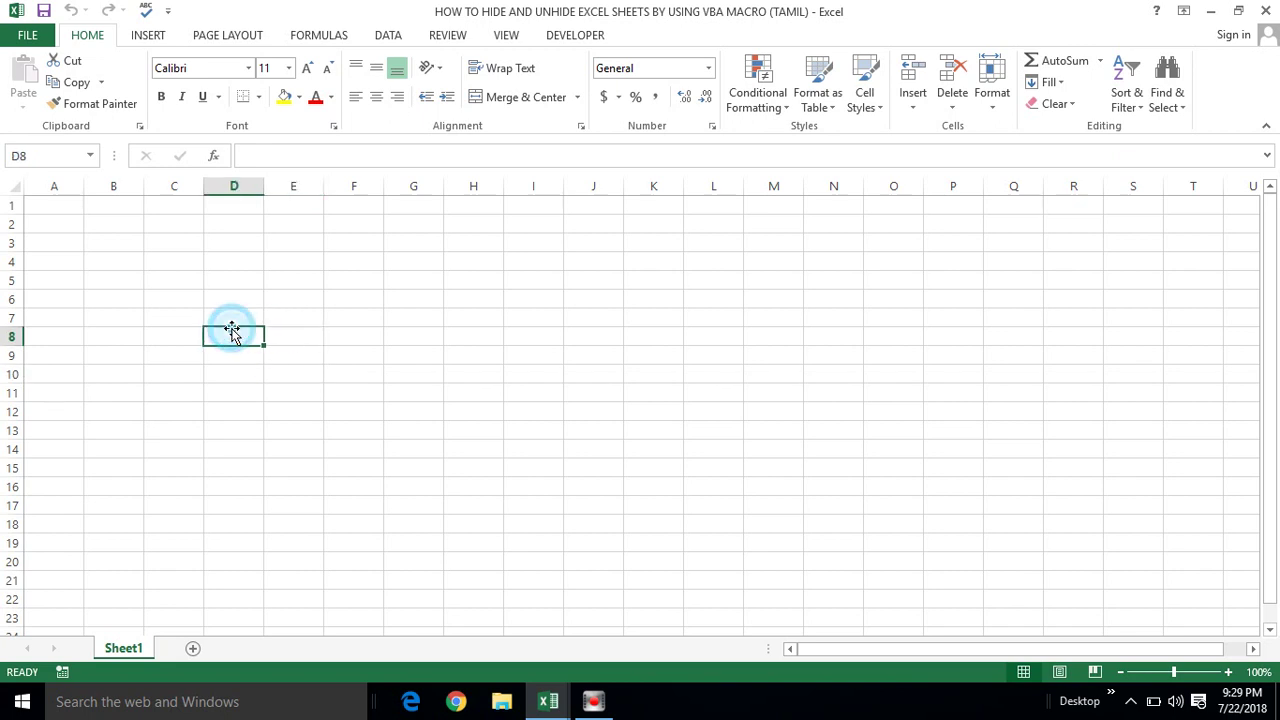
right_click(133, 653)
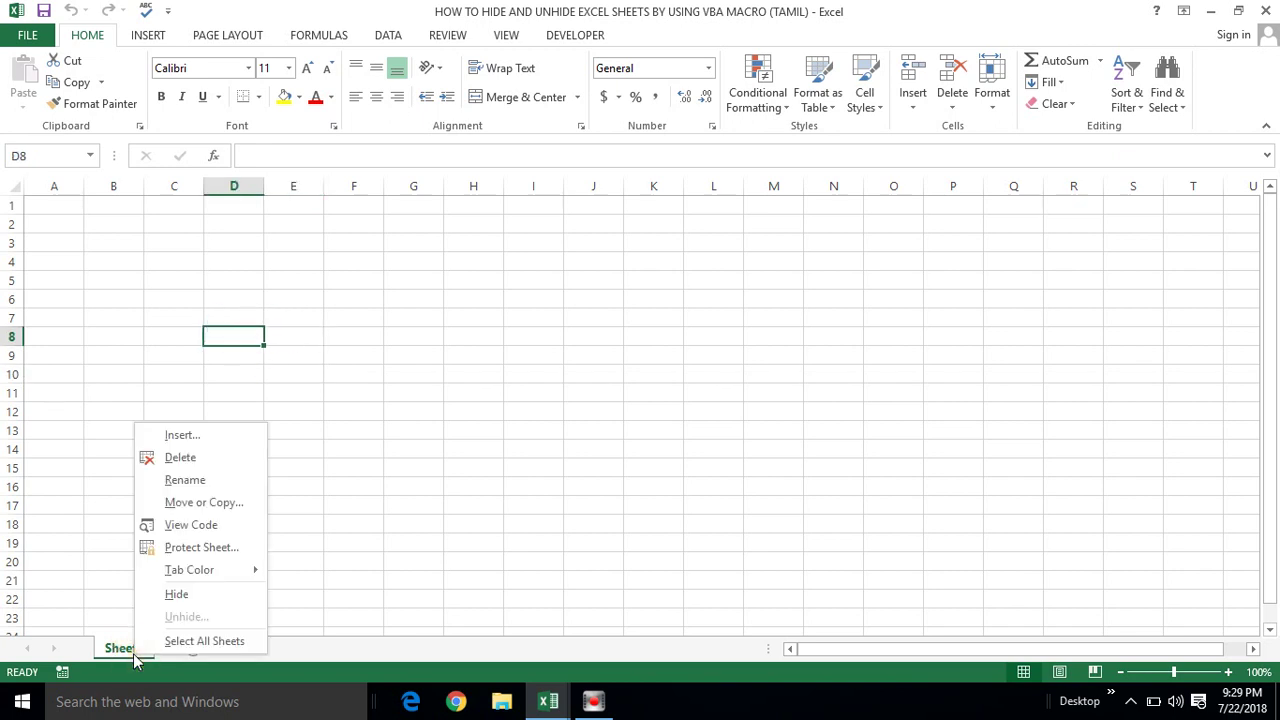
click(172, 616)
click(330, 407)
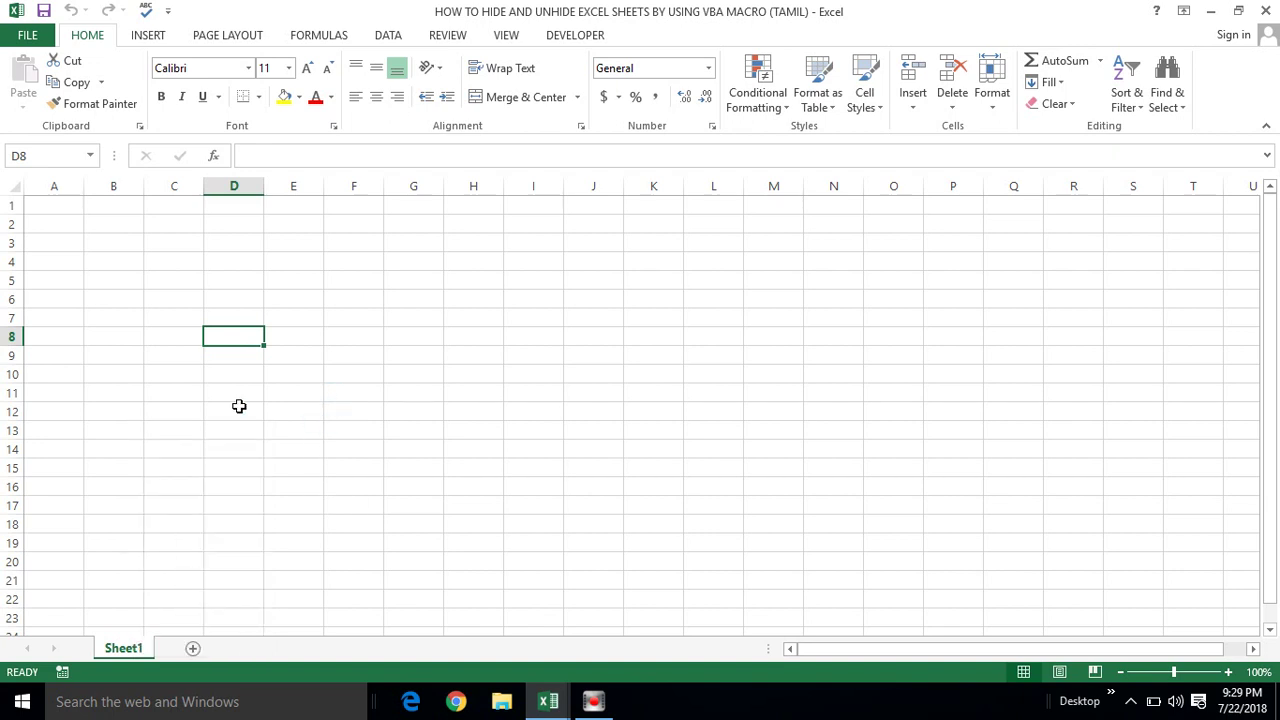
right_click(124, 650)
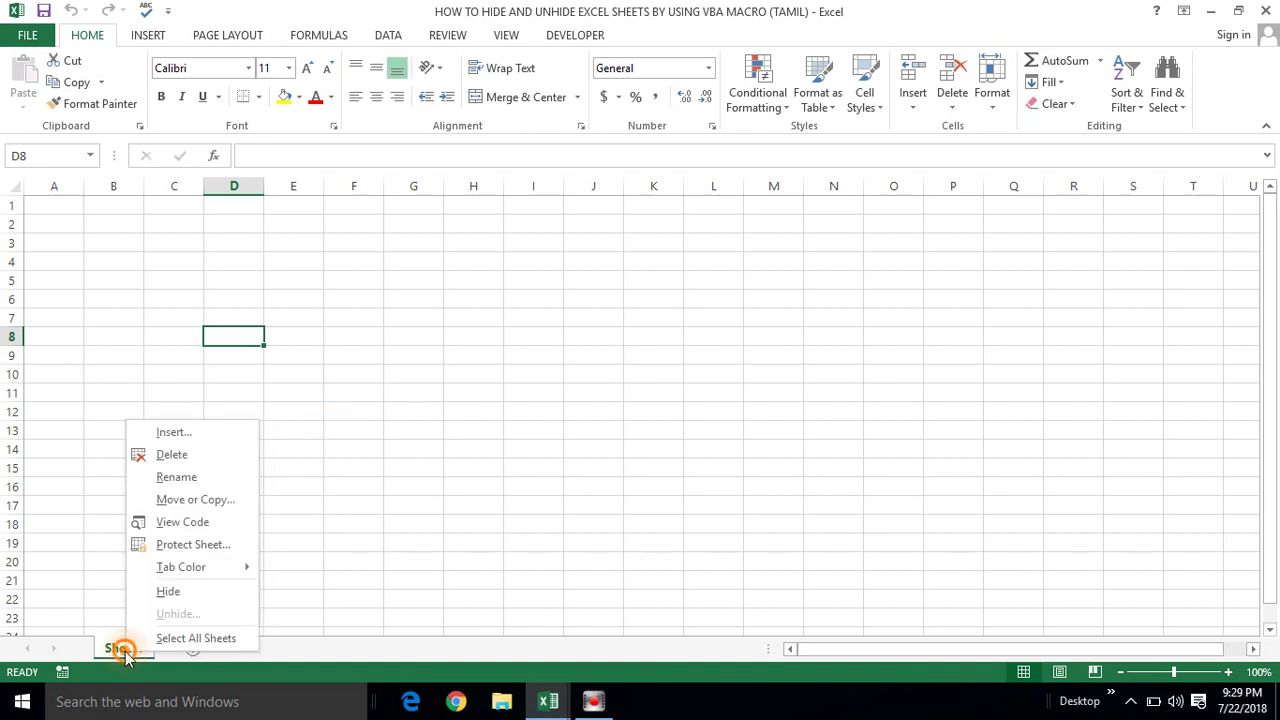
click(196, 525)
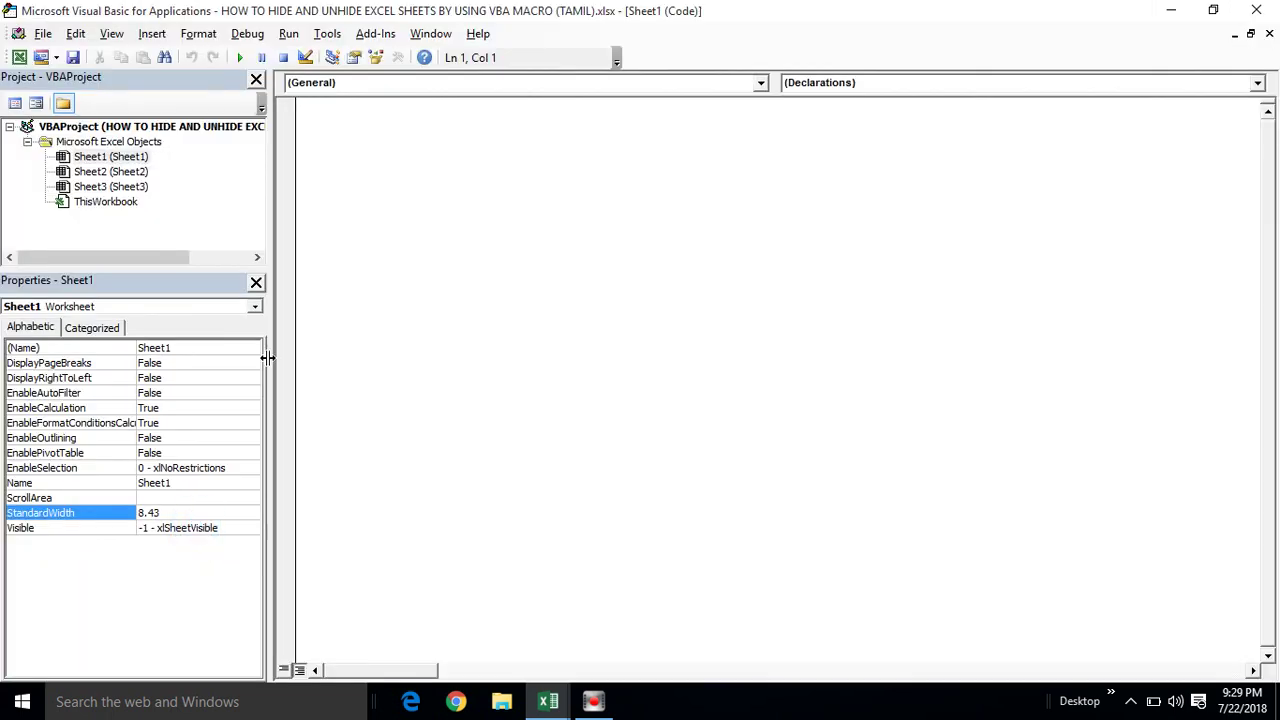
Set Visible to -1 - xlSheetVisible for Sheet2 and Sheet3, then return to Excel.
click(128, 173)
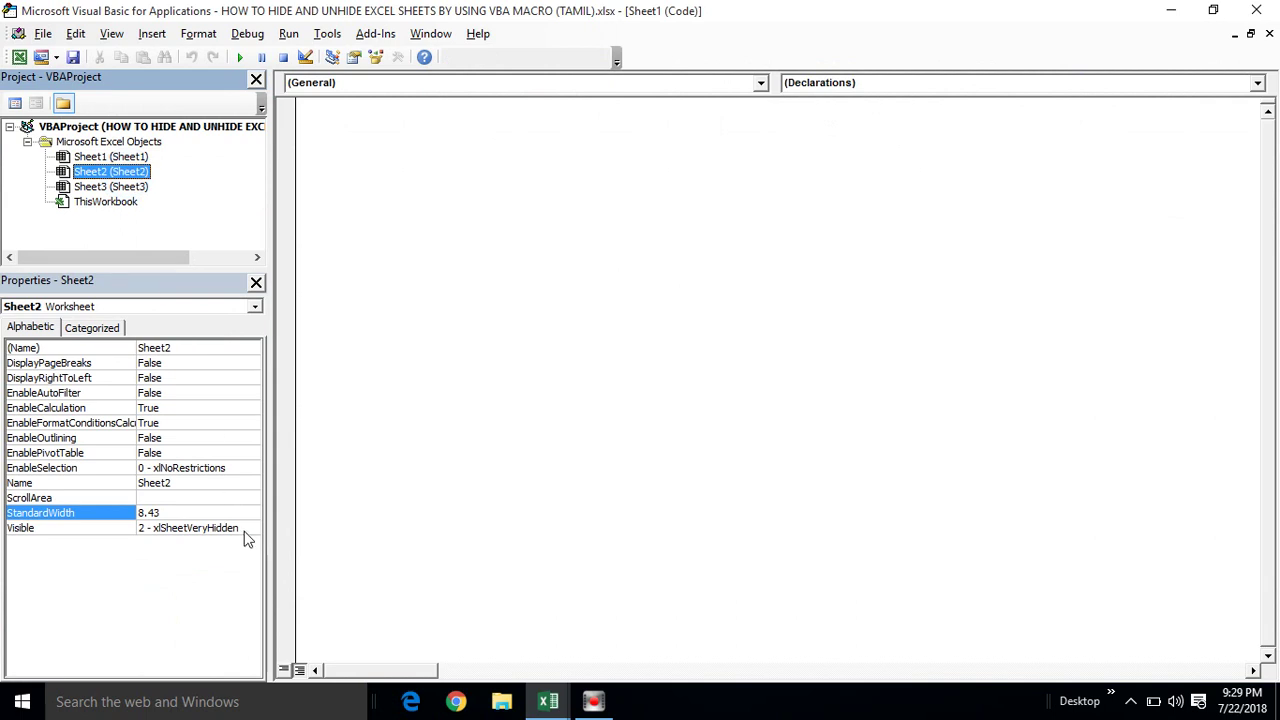
click(248, 528)
click(252, 527)
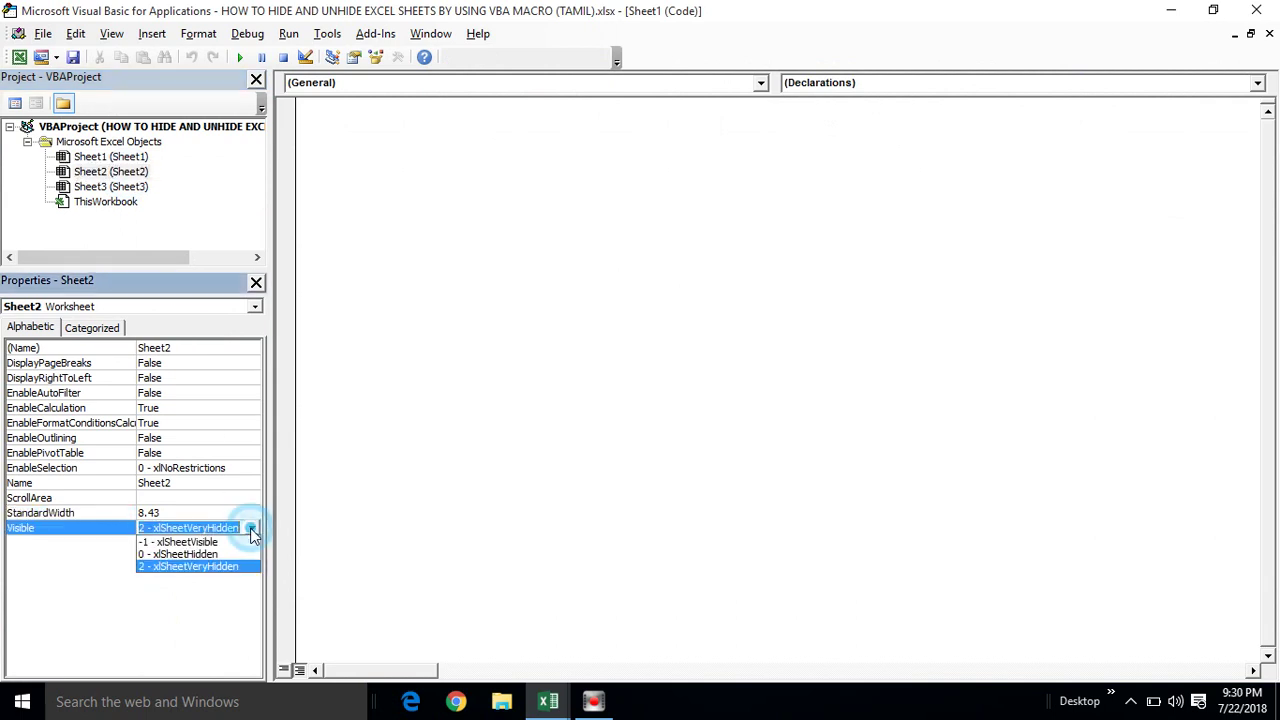
click(174, 542)
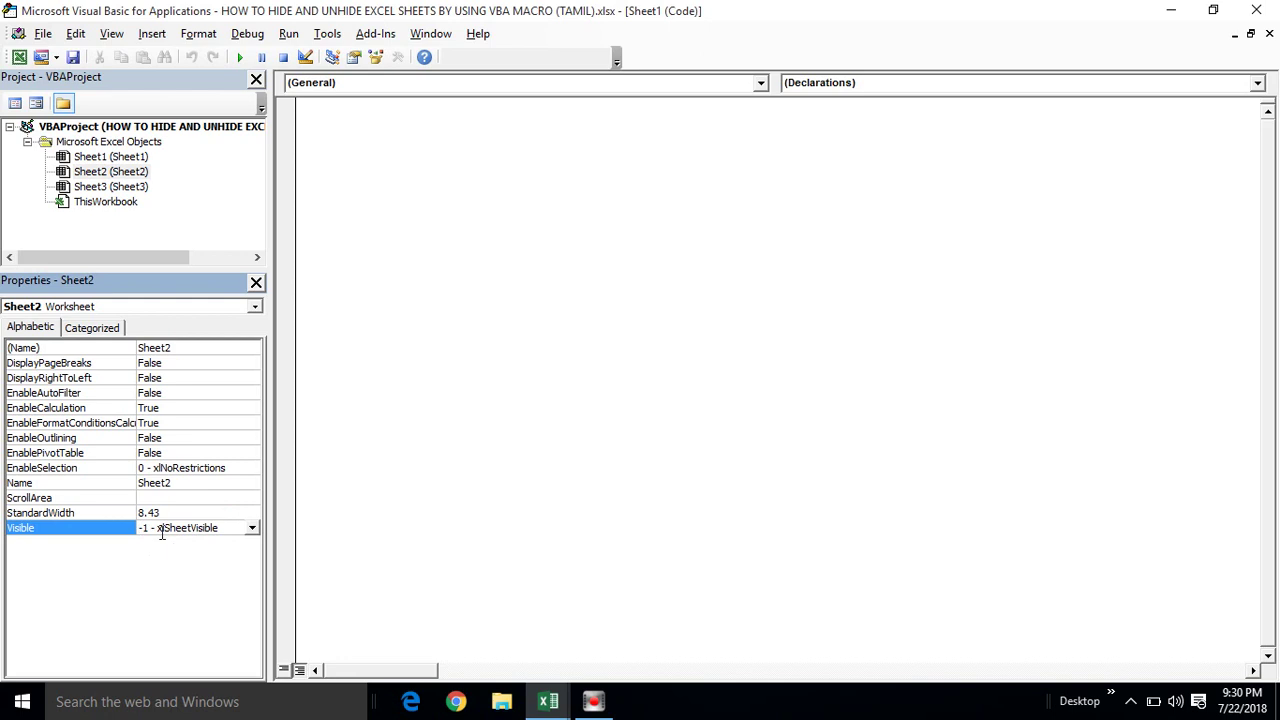
click(111, 187)
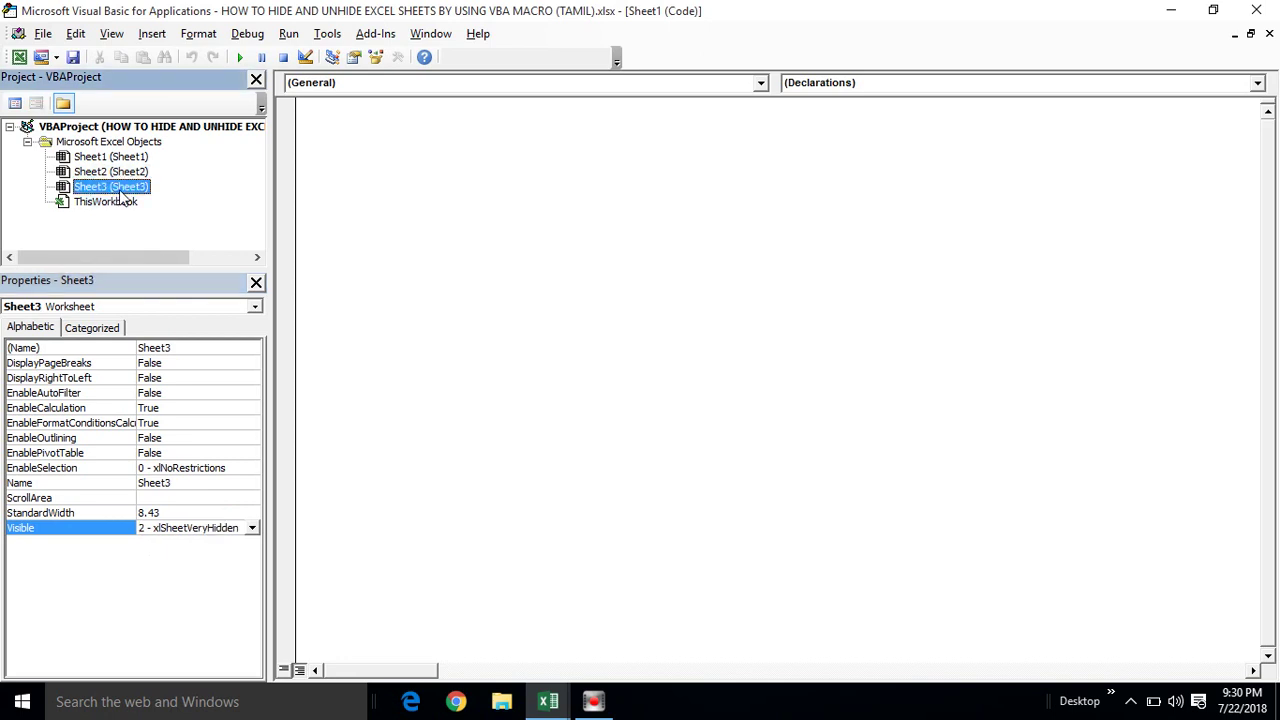
click(253, 530)
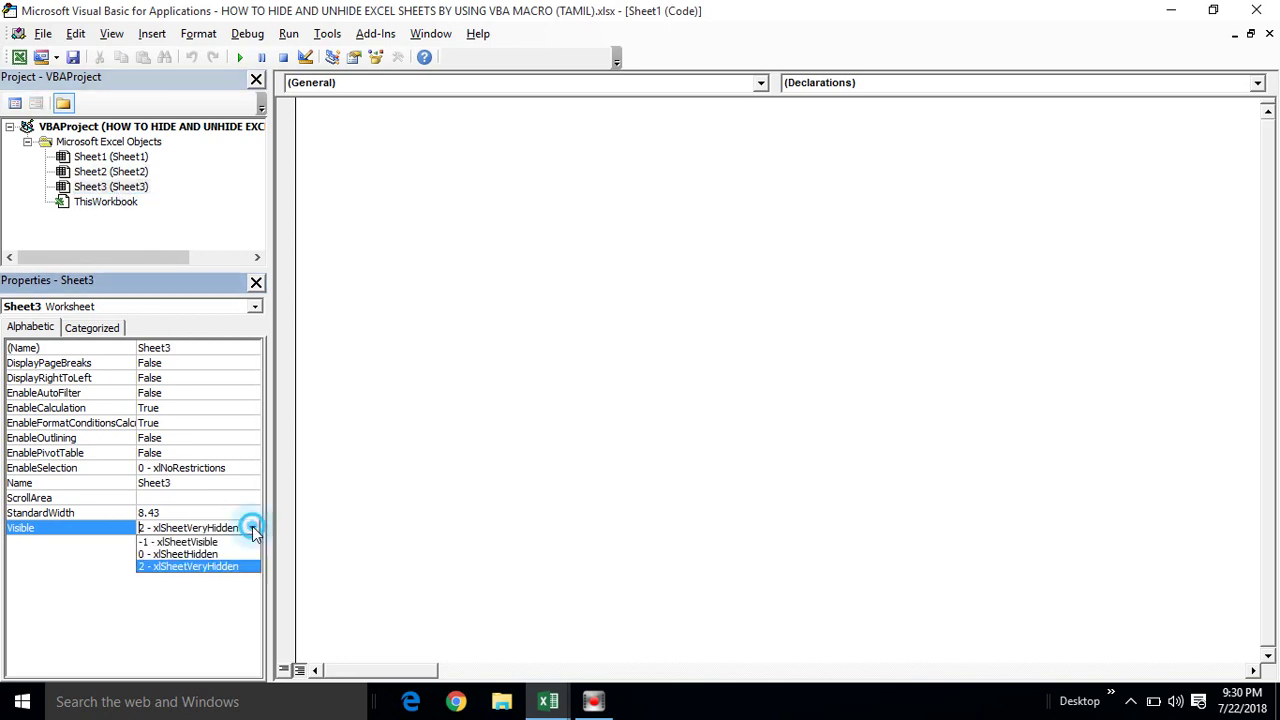
click(188, 543)
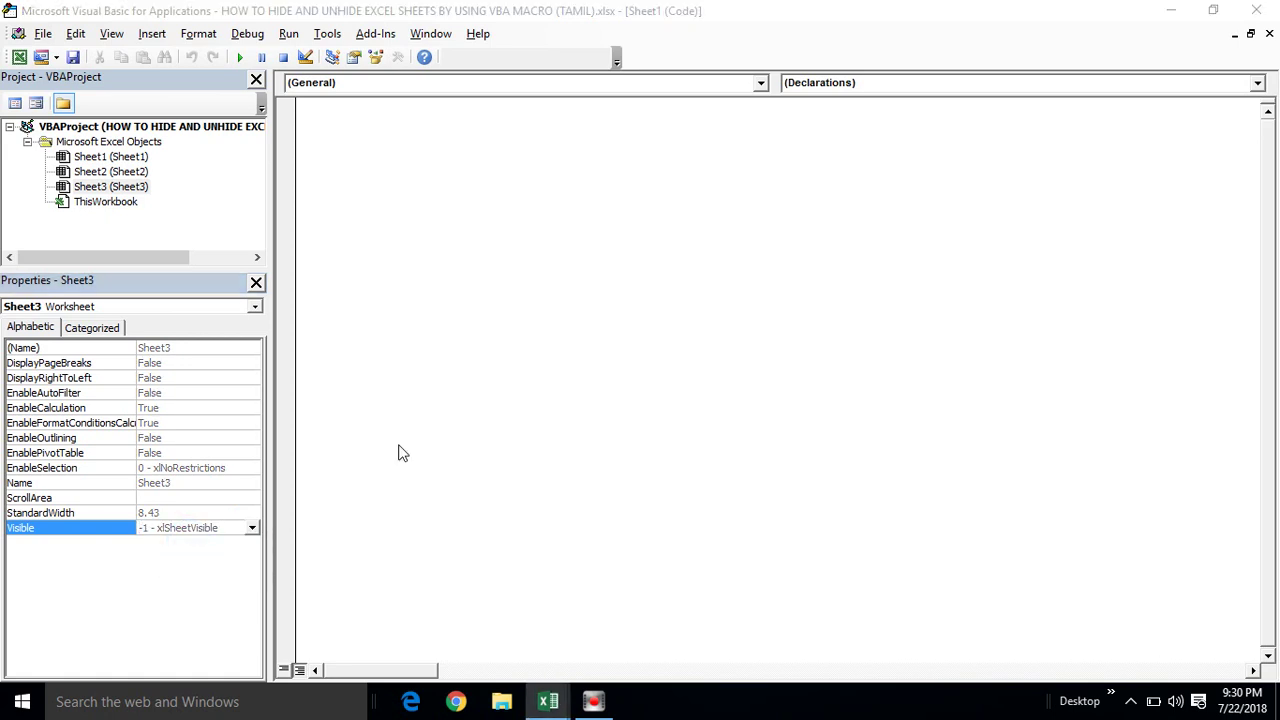
key(alt+F11)
Switch through Sheet2 and Sheet3 to confirm they're visible, then right-click the Sheet1 tab.
click(190, 651)
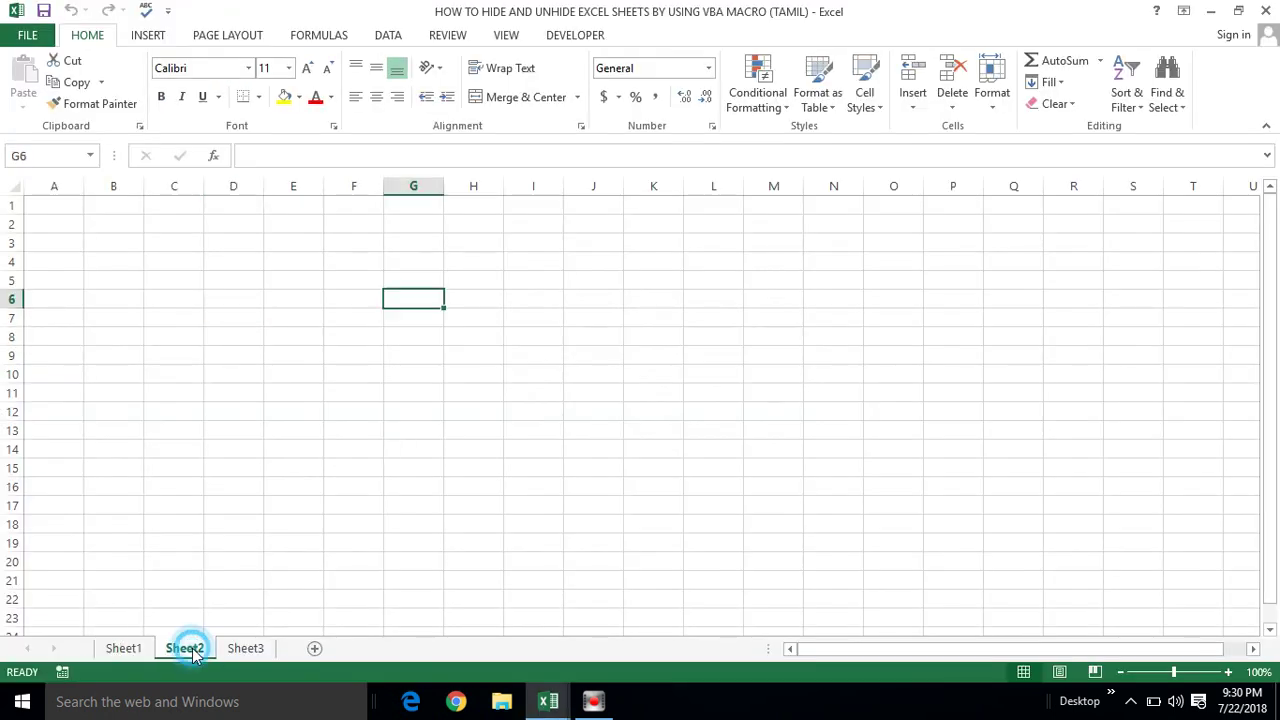
click(236, 648)
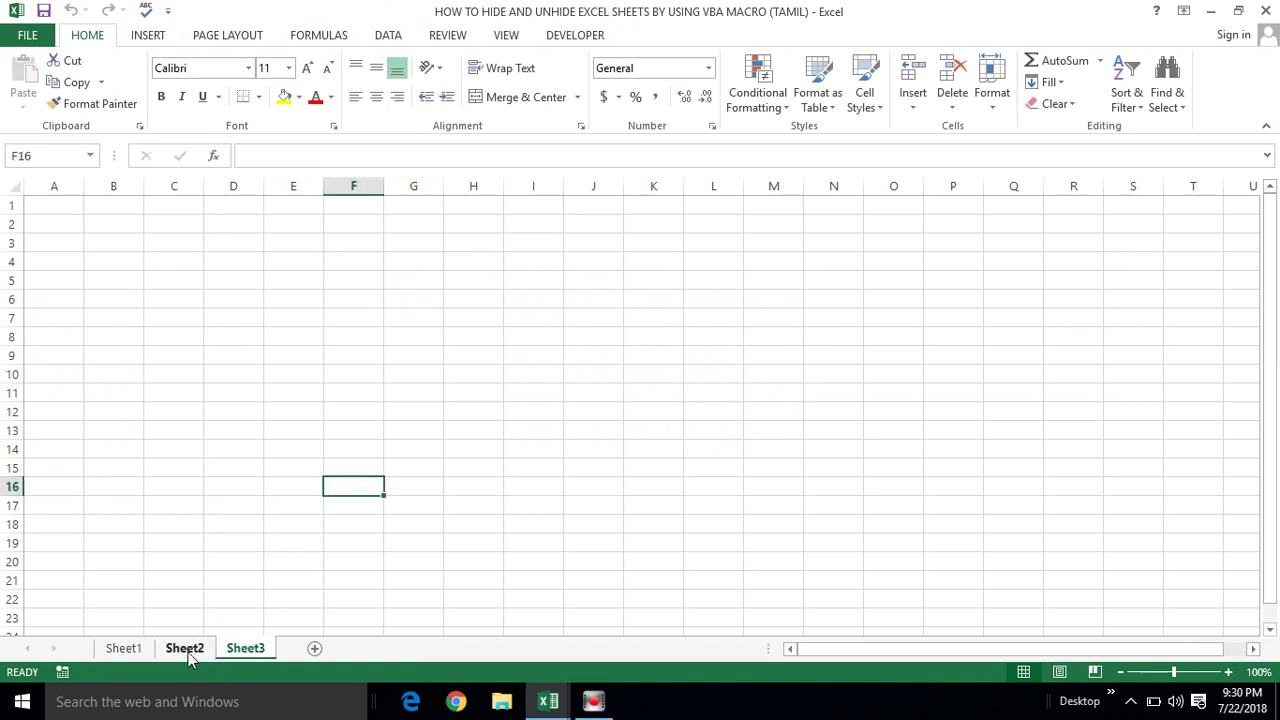
click(188, 650)
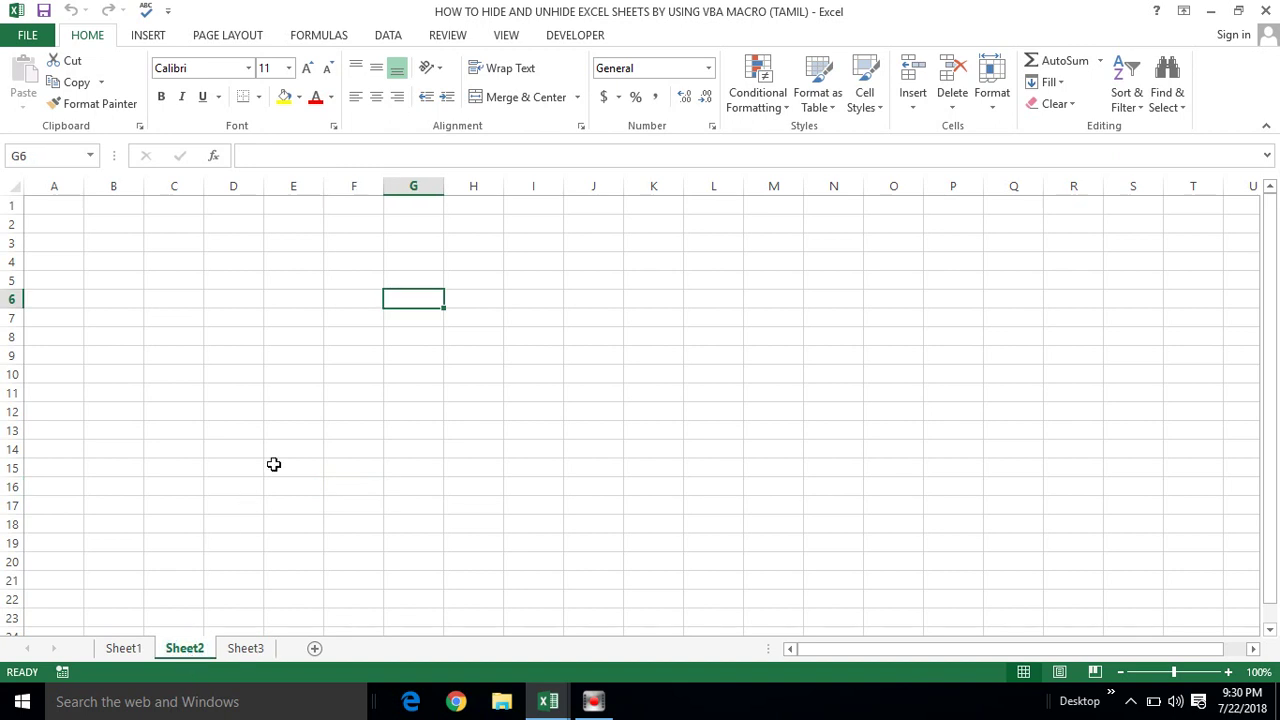
click(318, 414)
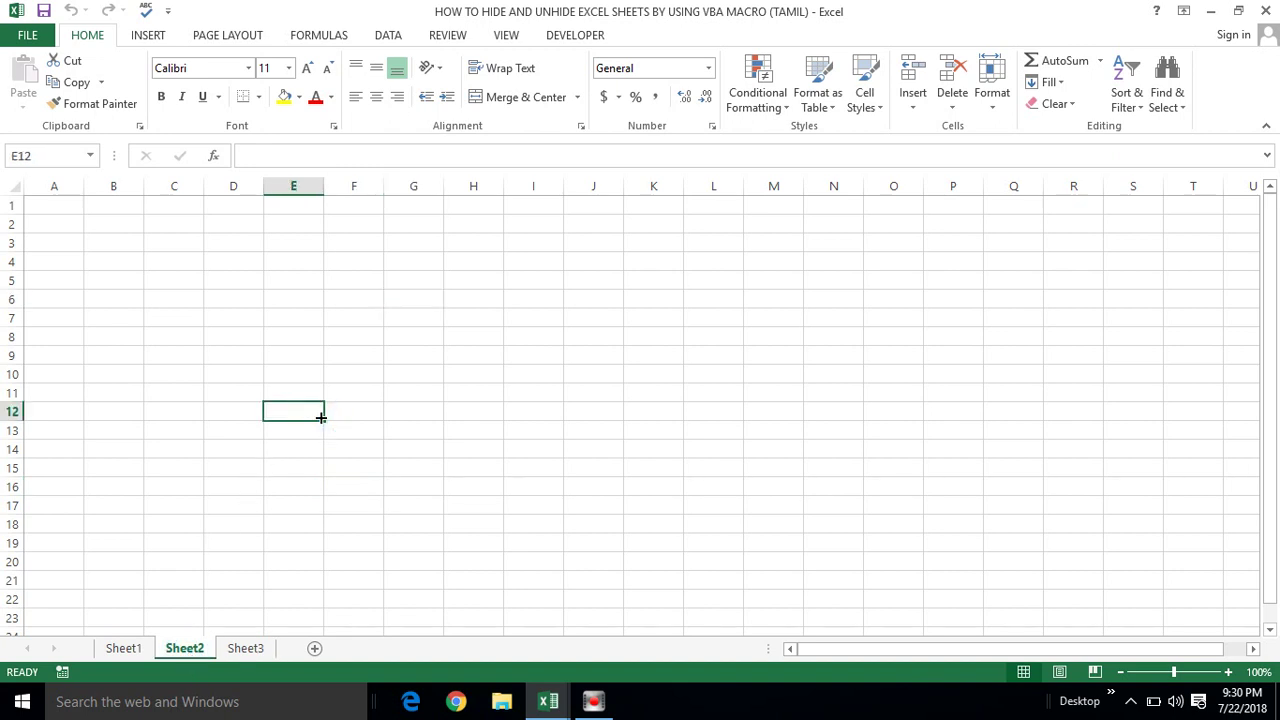
click(235, 648)
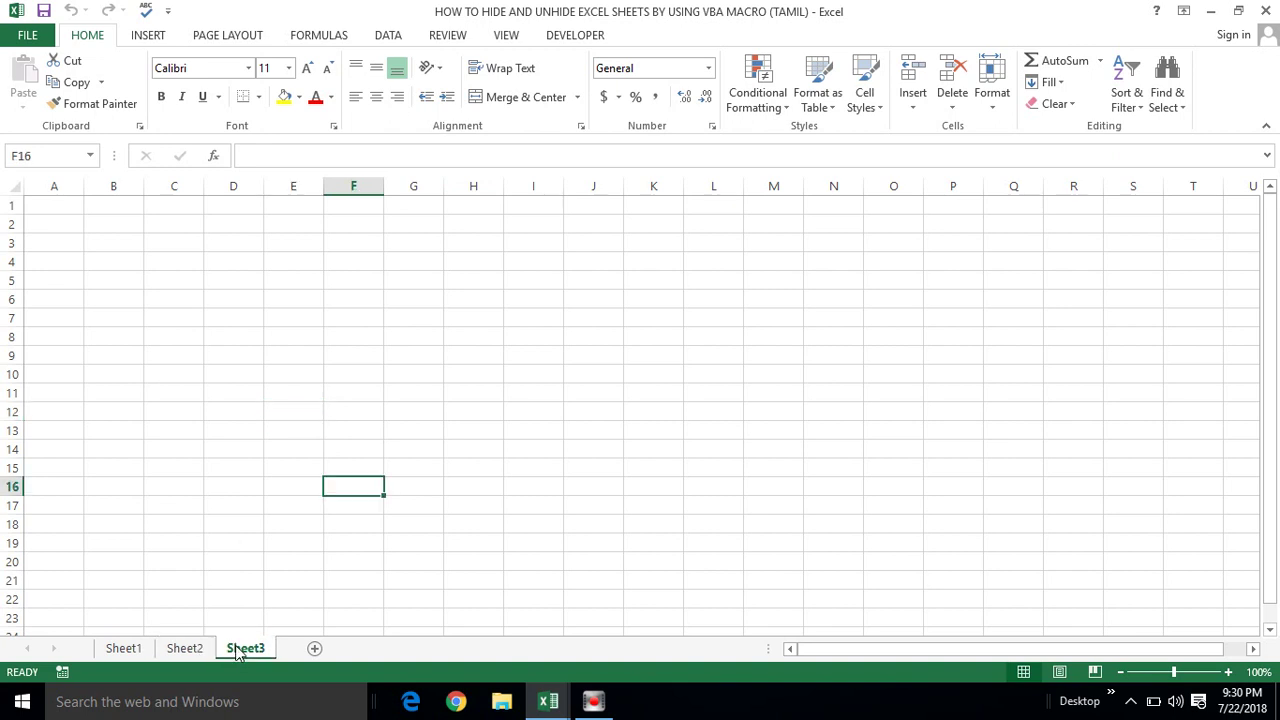
click(142, 649)
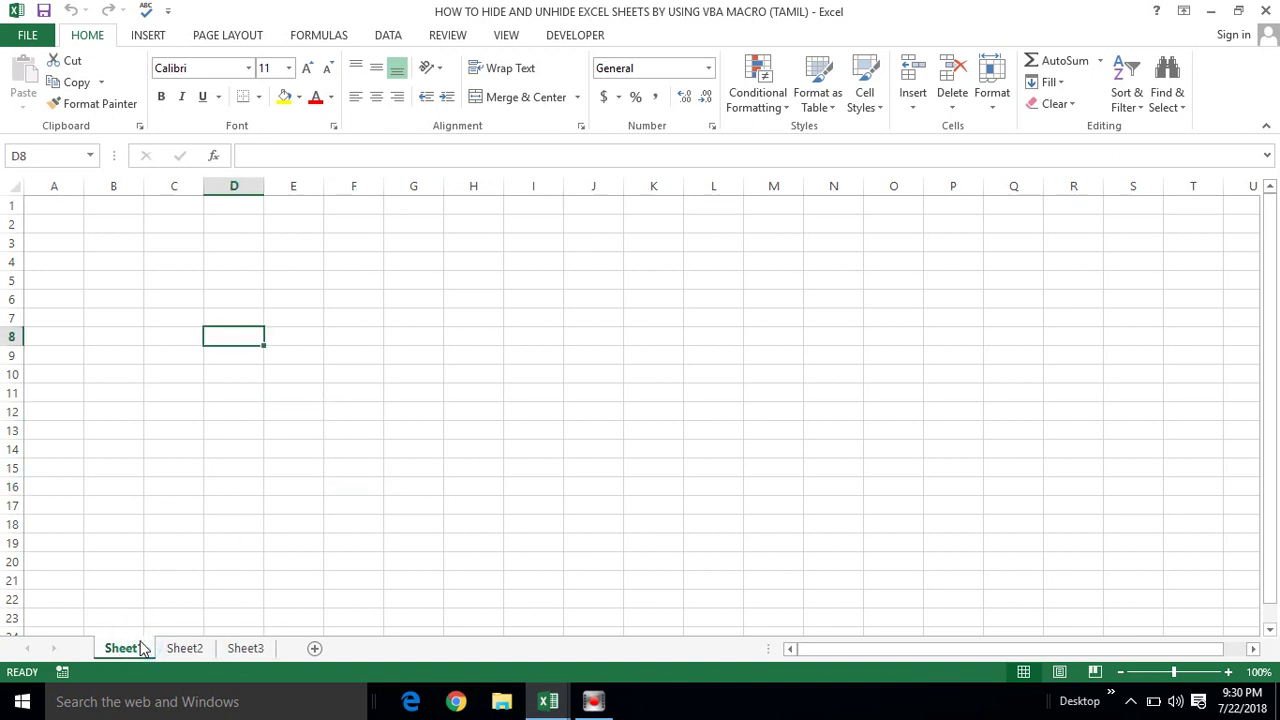
right_click(142, 649)
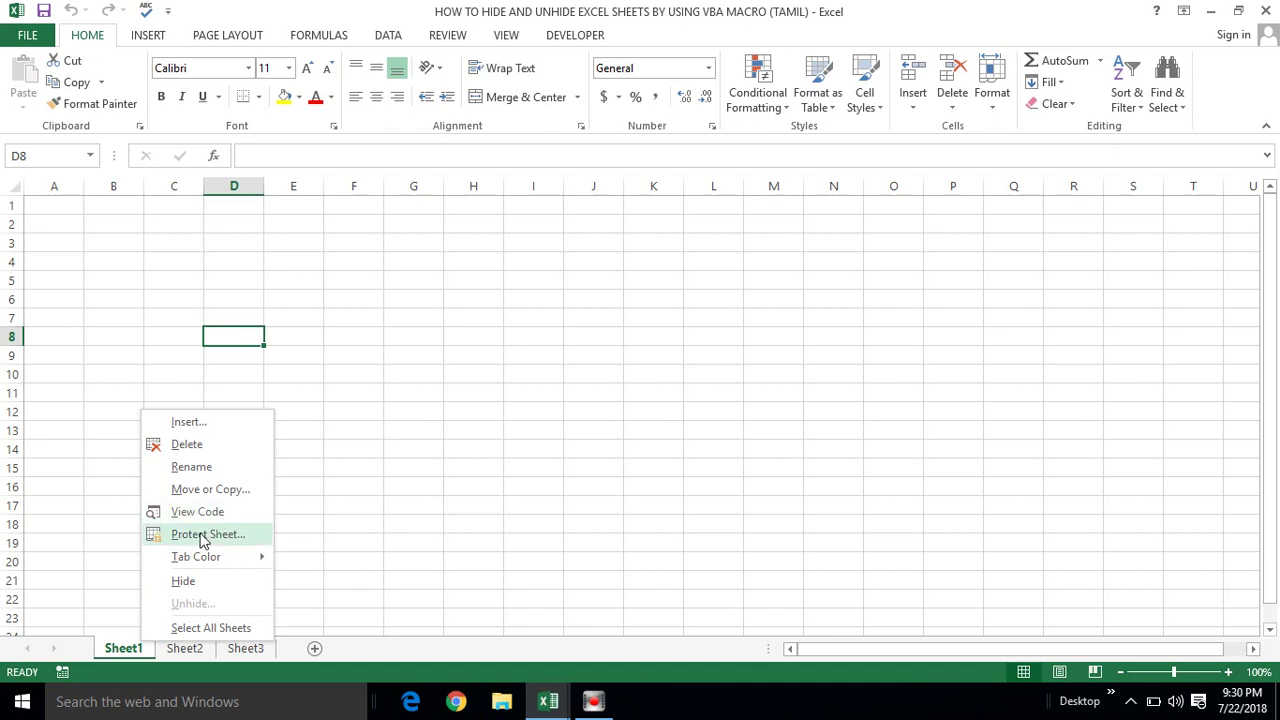
View Sheet1's code and Visible options without changing them, then close the Properties pane and editor.
click(207, 515)
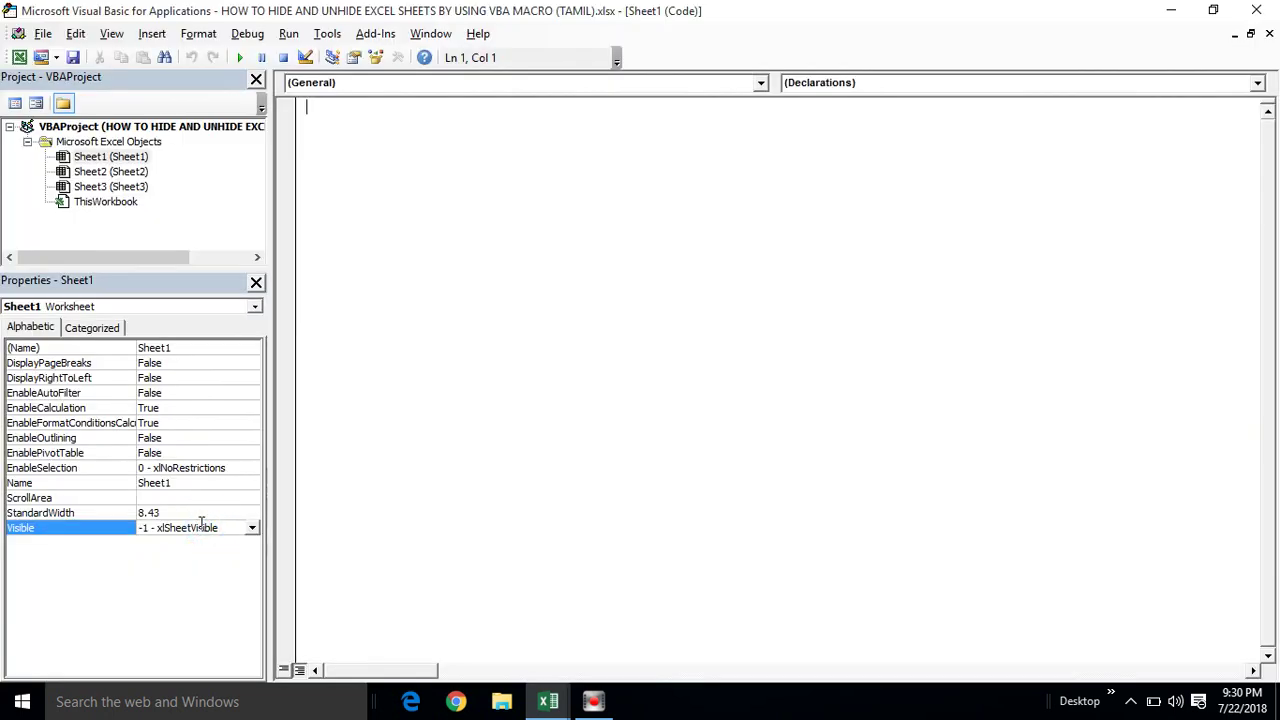
click(253, 528)
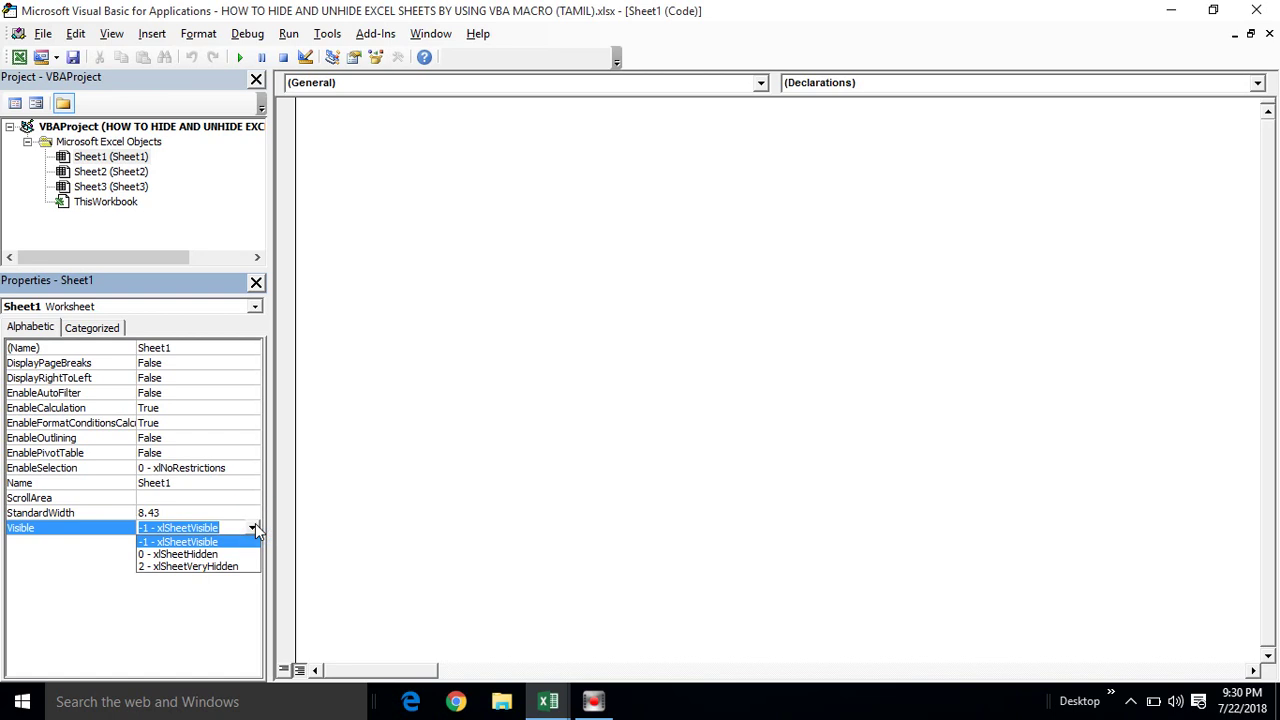
click(328, 500)
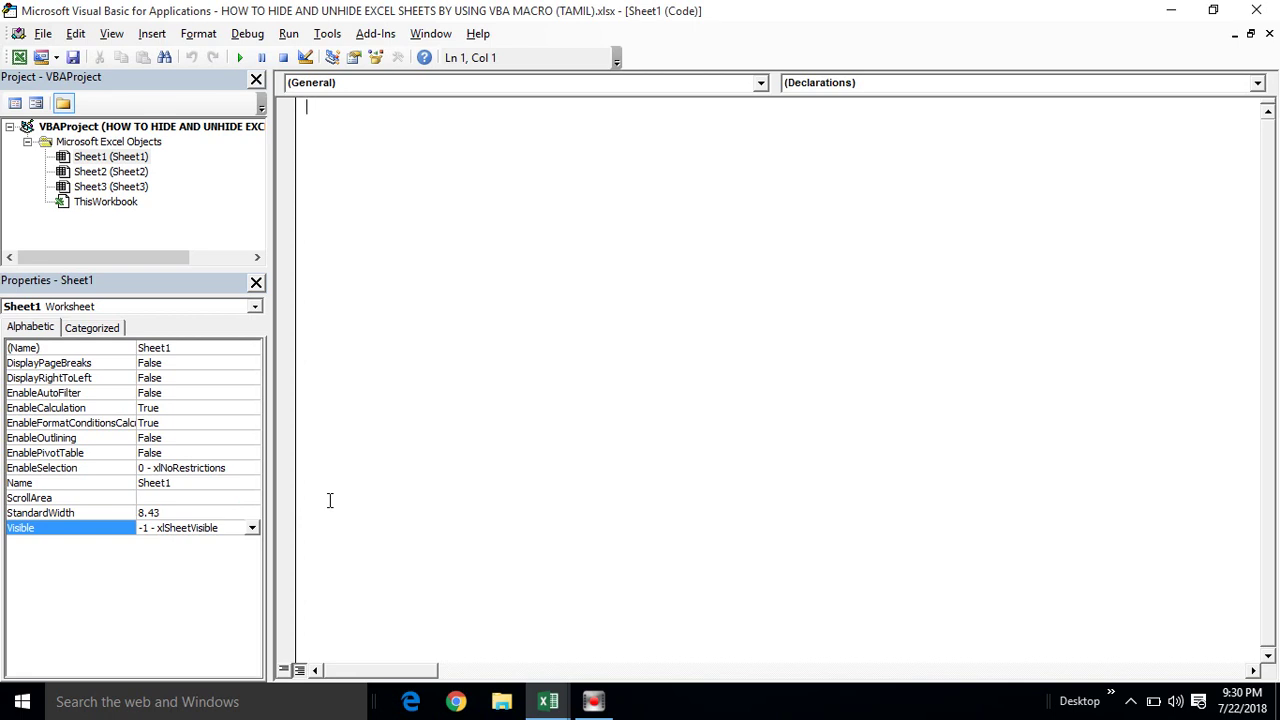
click(256, 284)
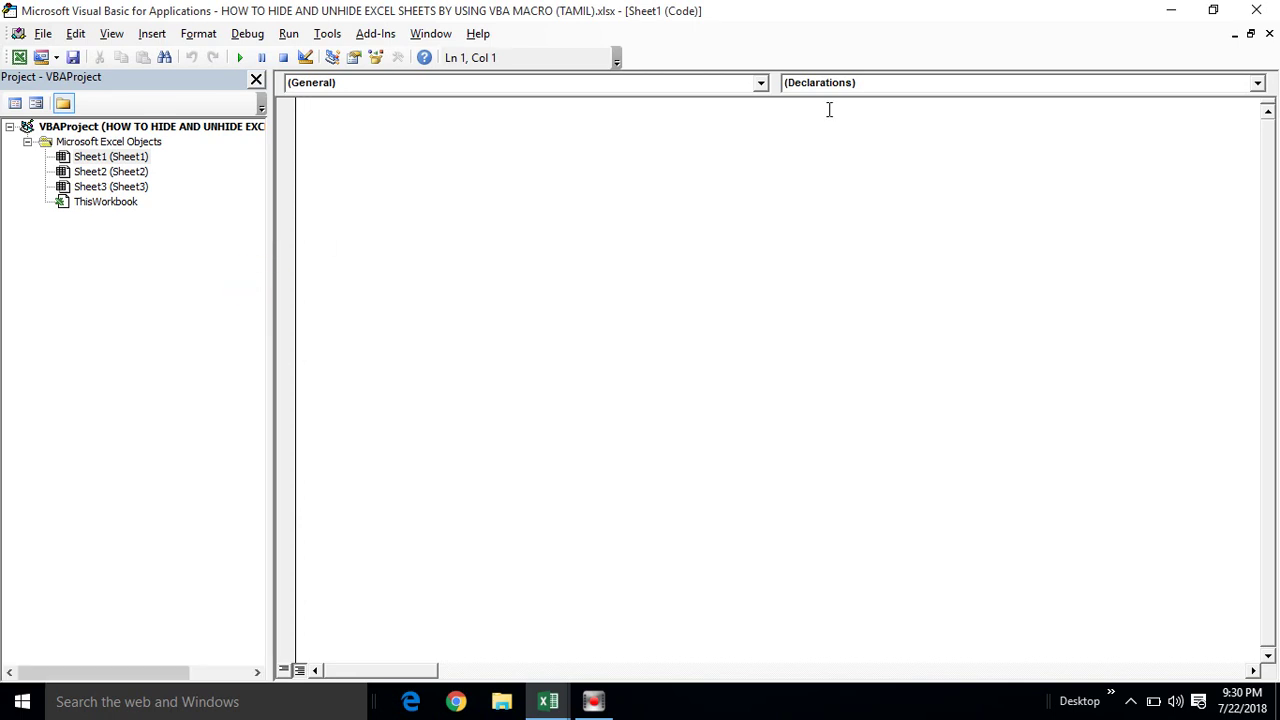
click(1259, 11)
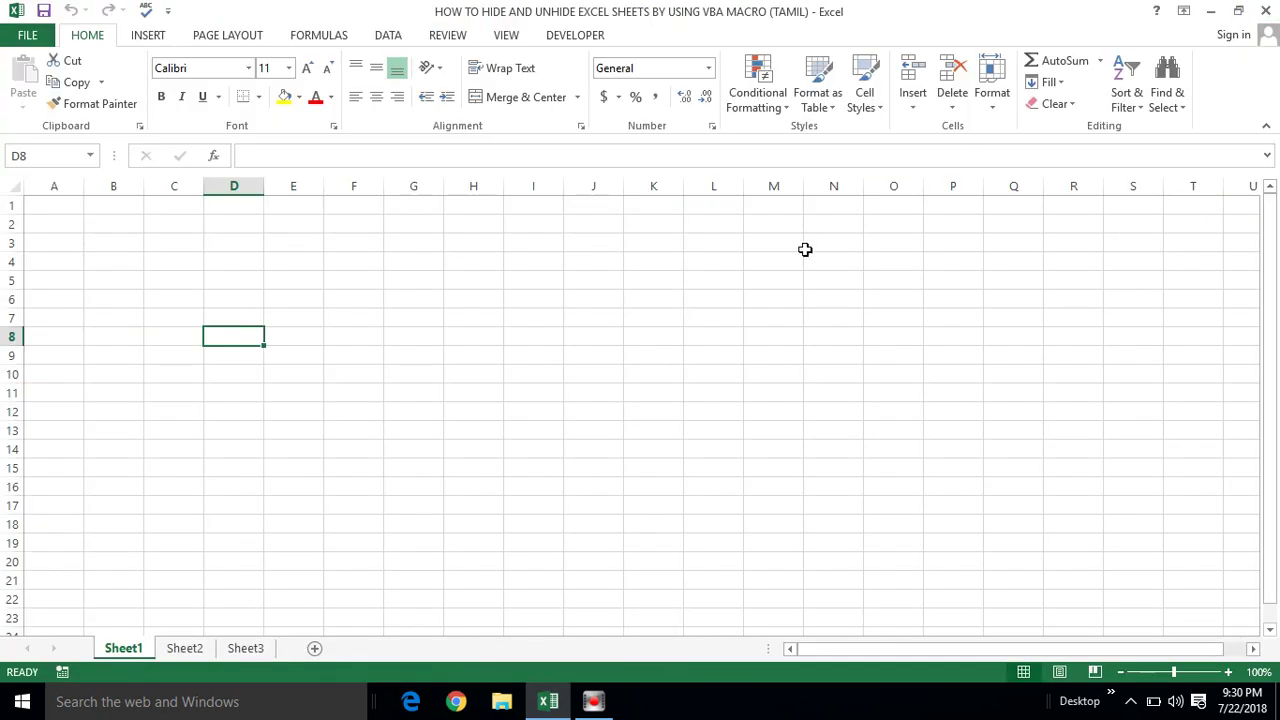
Insert a Rounded Rectangle shape spanning cells G3 to I4.
click(441, 285)
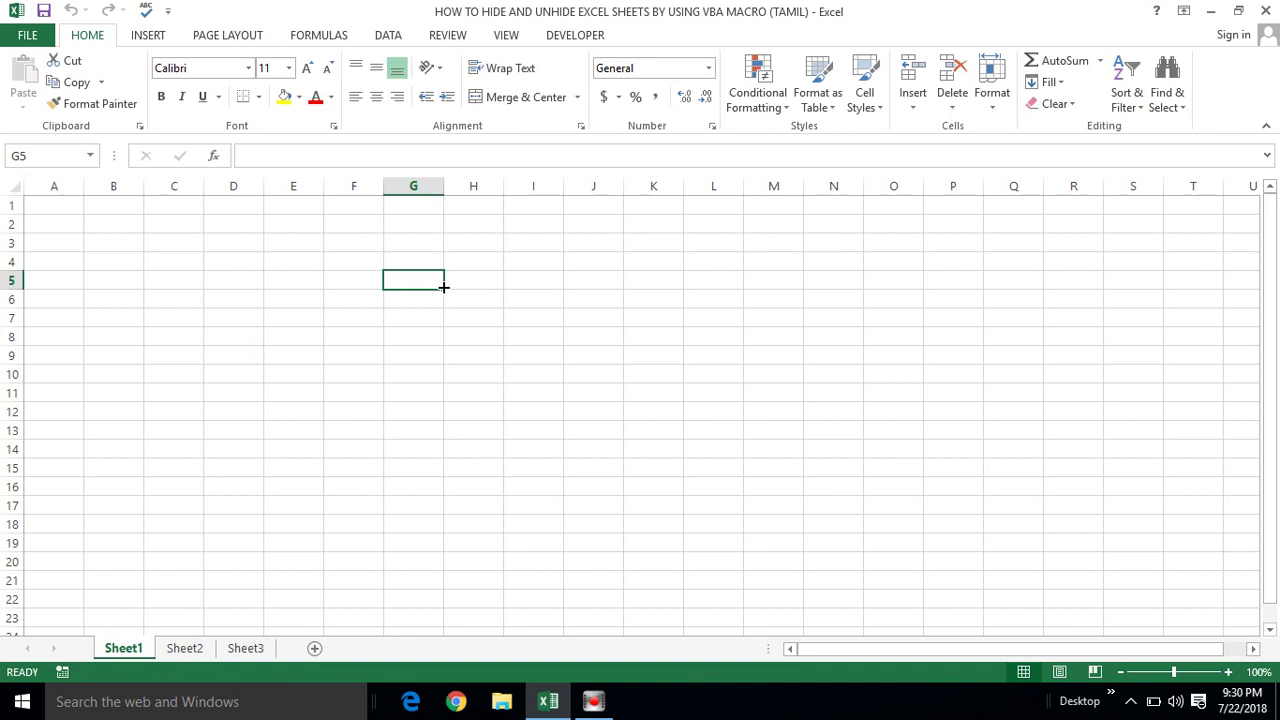
click(412, 259)
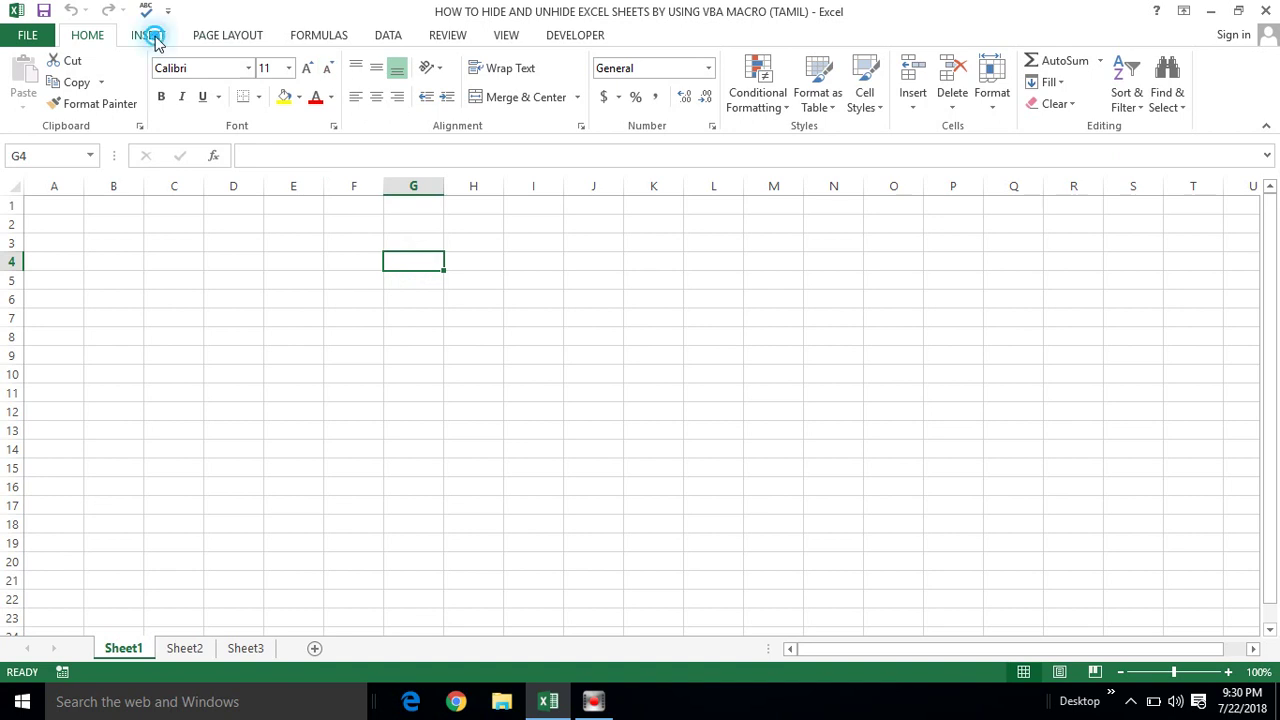
click(150, 37)
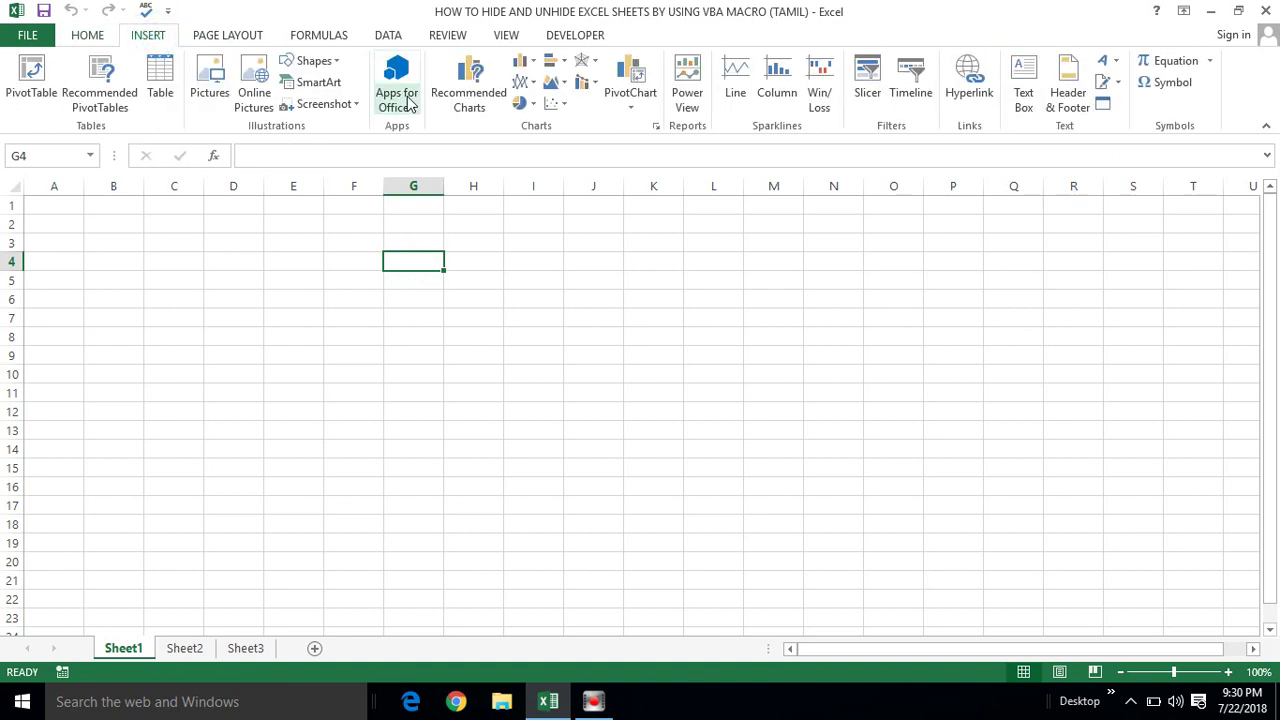
click(314, 61)
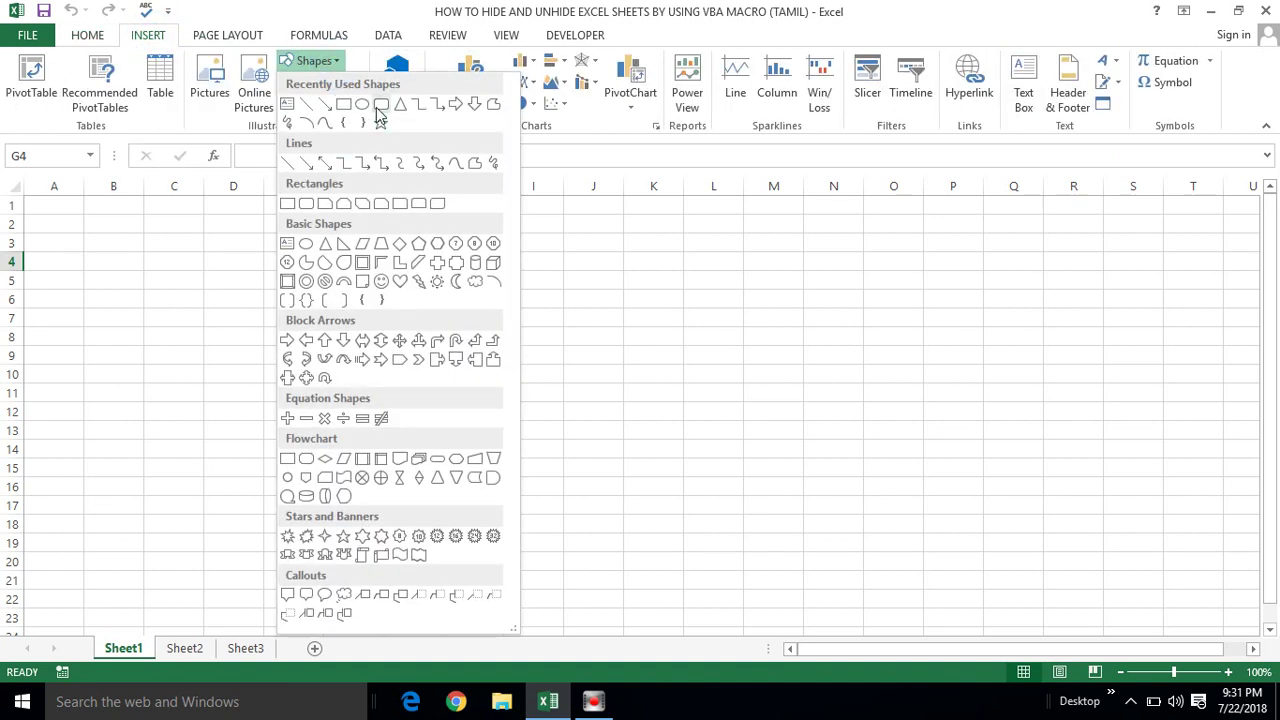
click(380, 105)
mouse_move(380, 241)
mouse_down()
mouse_move(447, 238)
mouse_move(531, 278)
mouse_up()
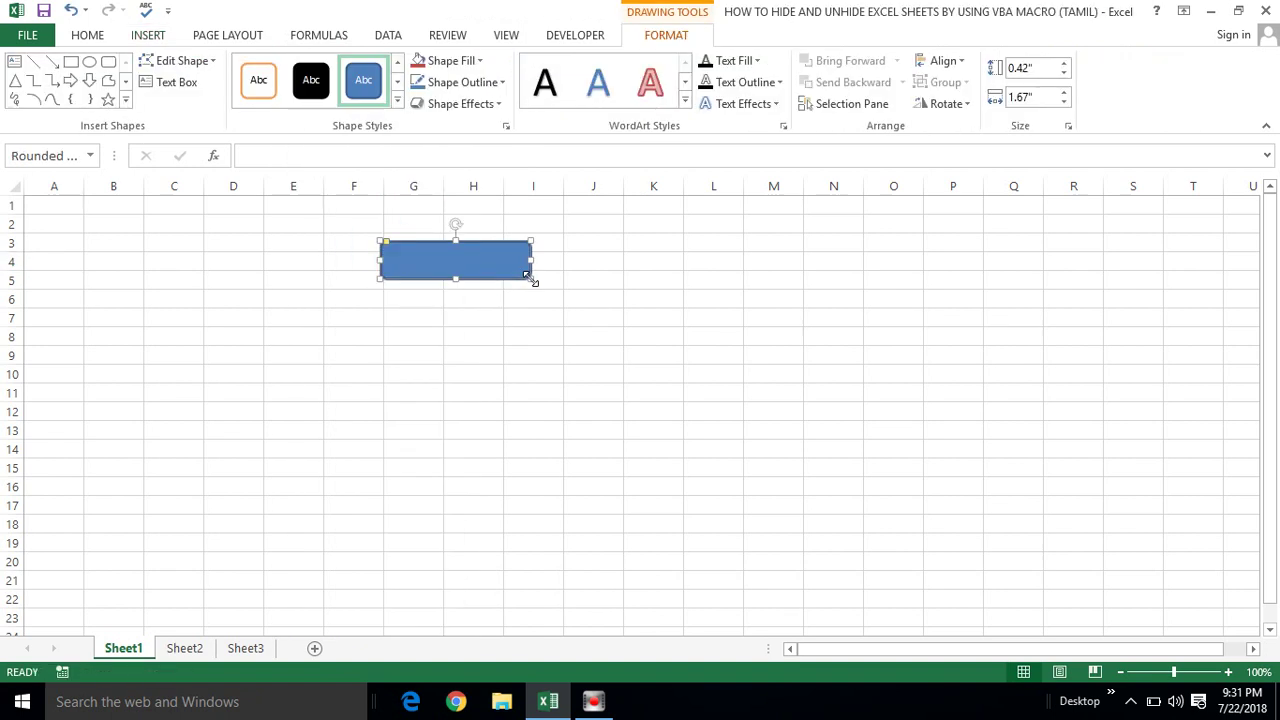
Type 'Click To Hide Sheets' in the rectangle, bold it, and centre it horizontally and vertically.
right_click(442, 258)
click(505, 365)
text(Click To Hide Sheets)
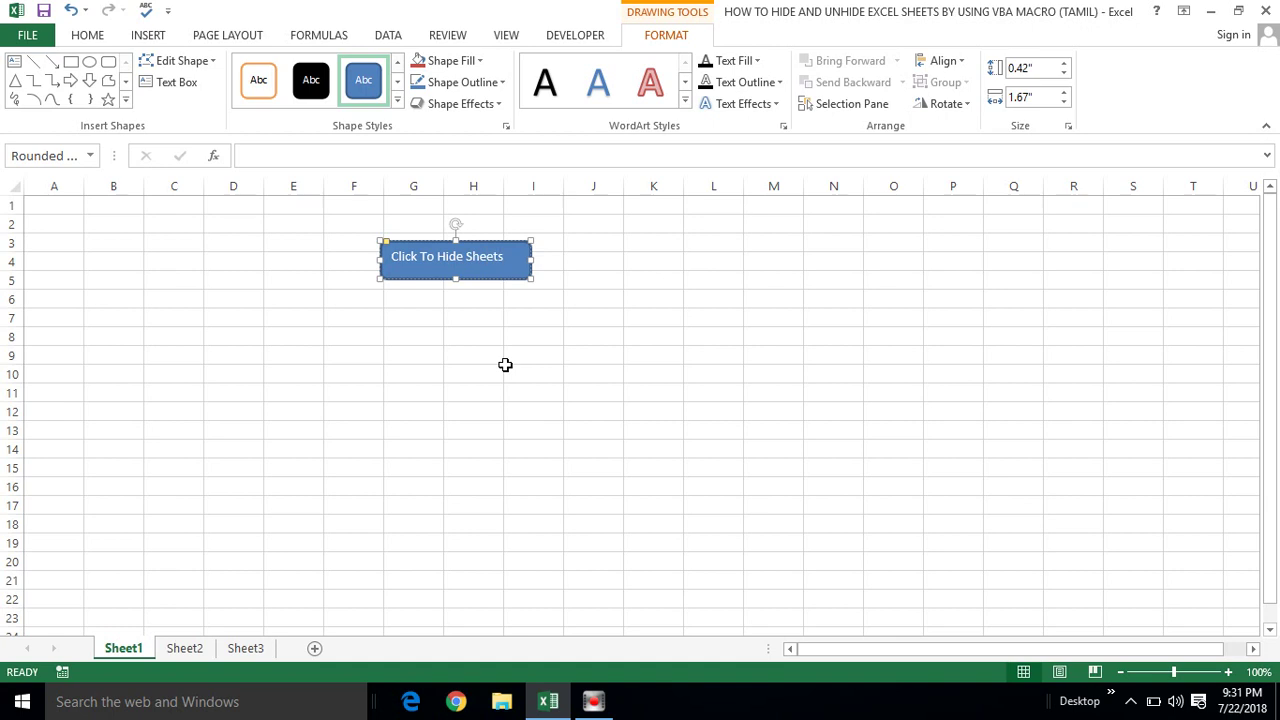
key(ctrl+a)
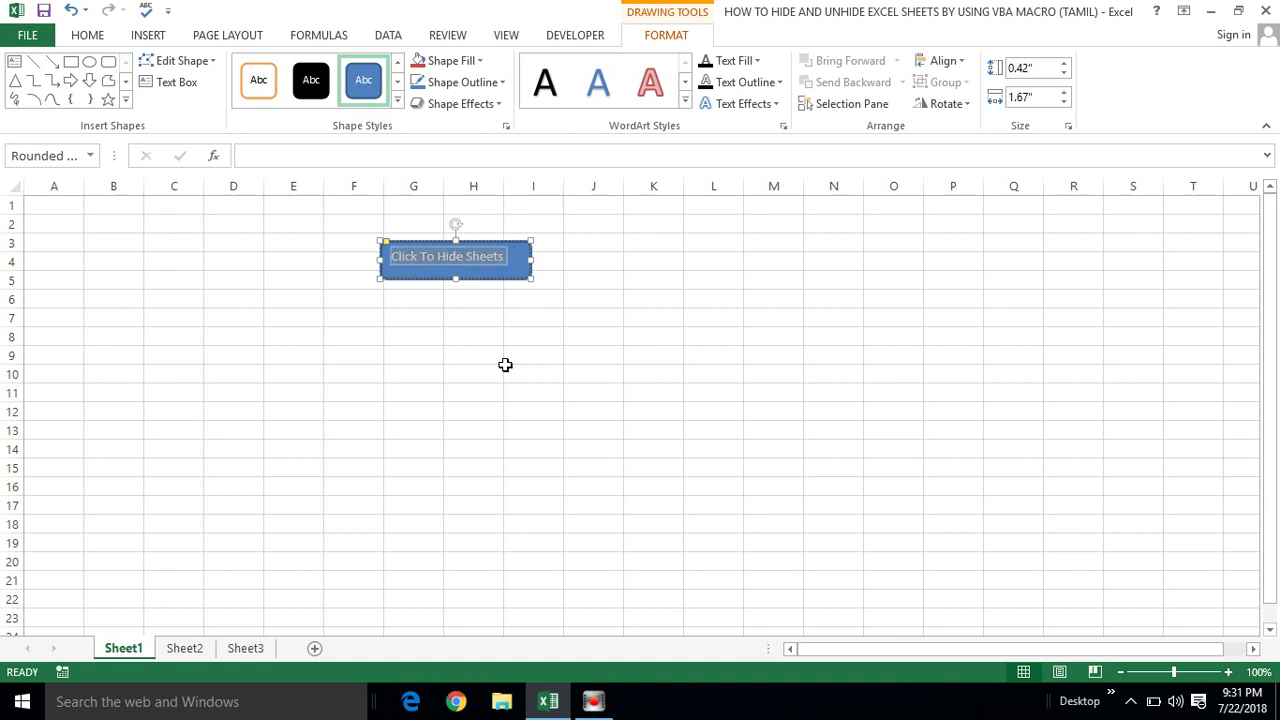
key(ctrl+b)
click(87, 35)
click(376, 97)
click(377, 68)
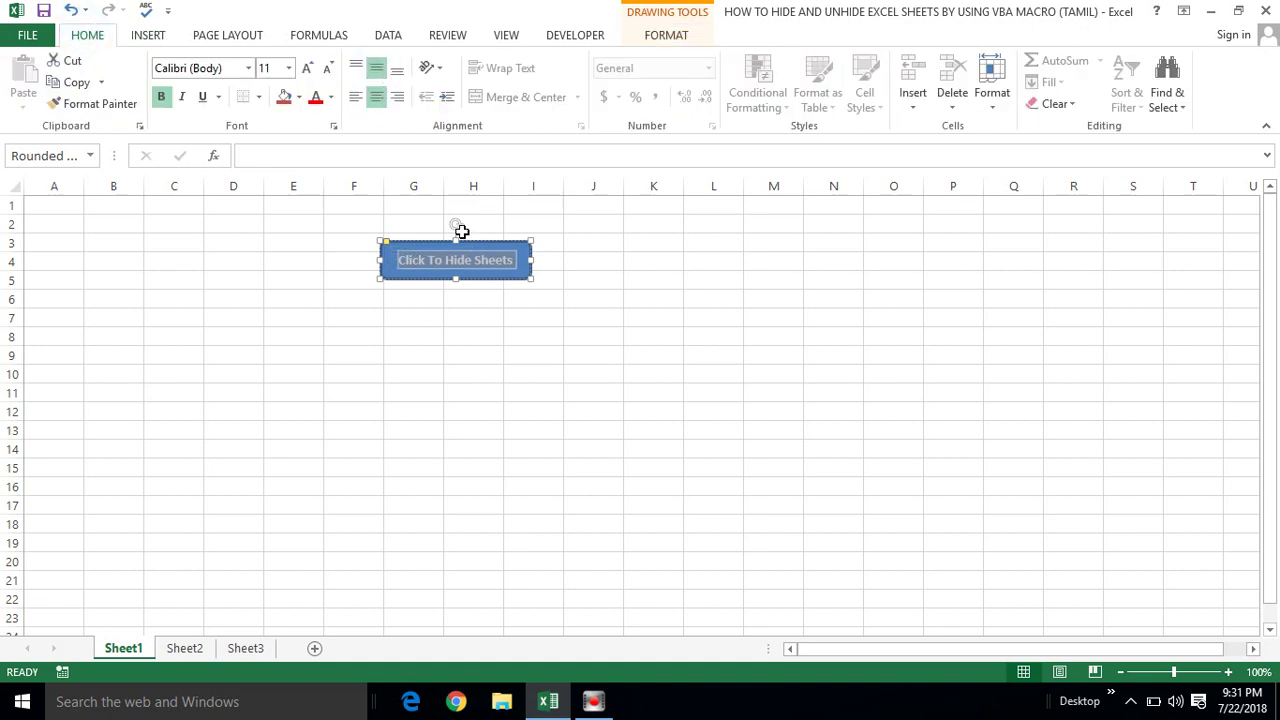
click(560, 316)
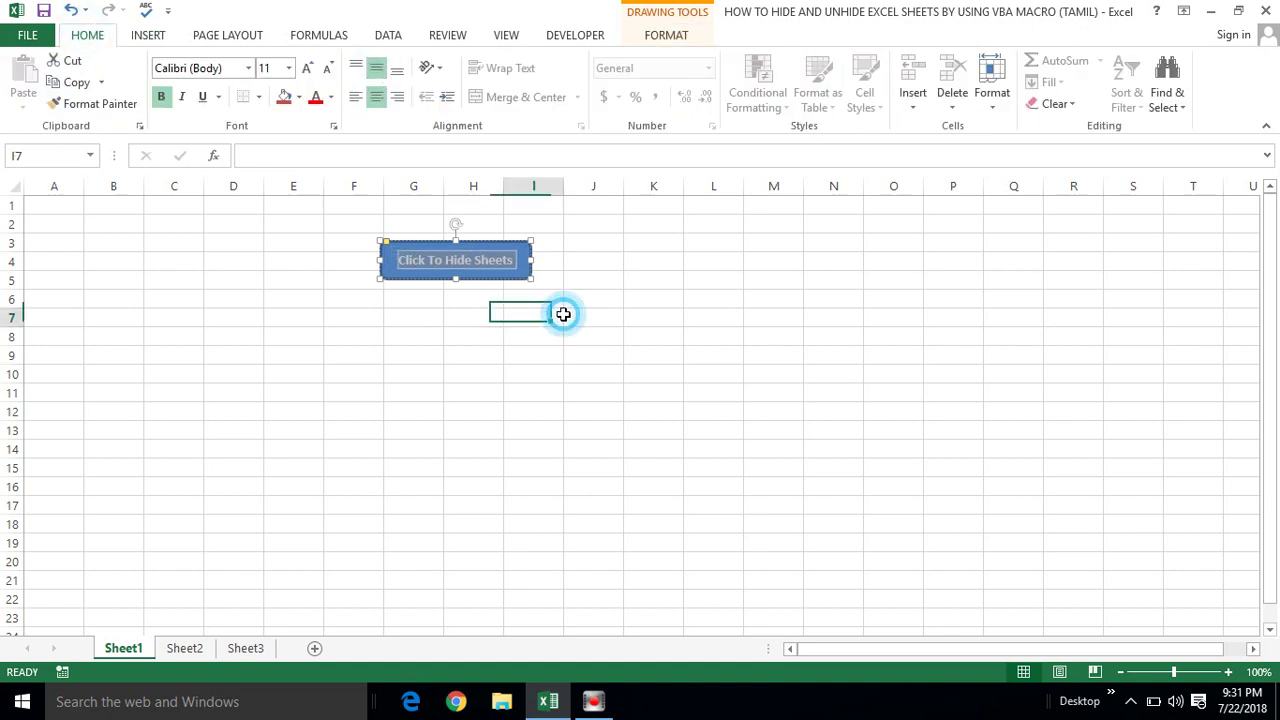
Give the button a light dotted pattern fill in Format Shape.
right_click(451, 267)
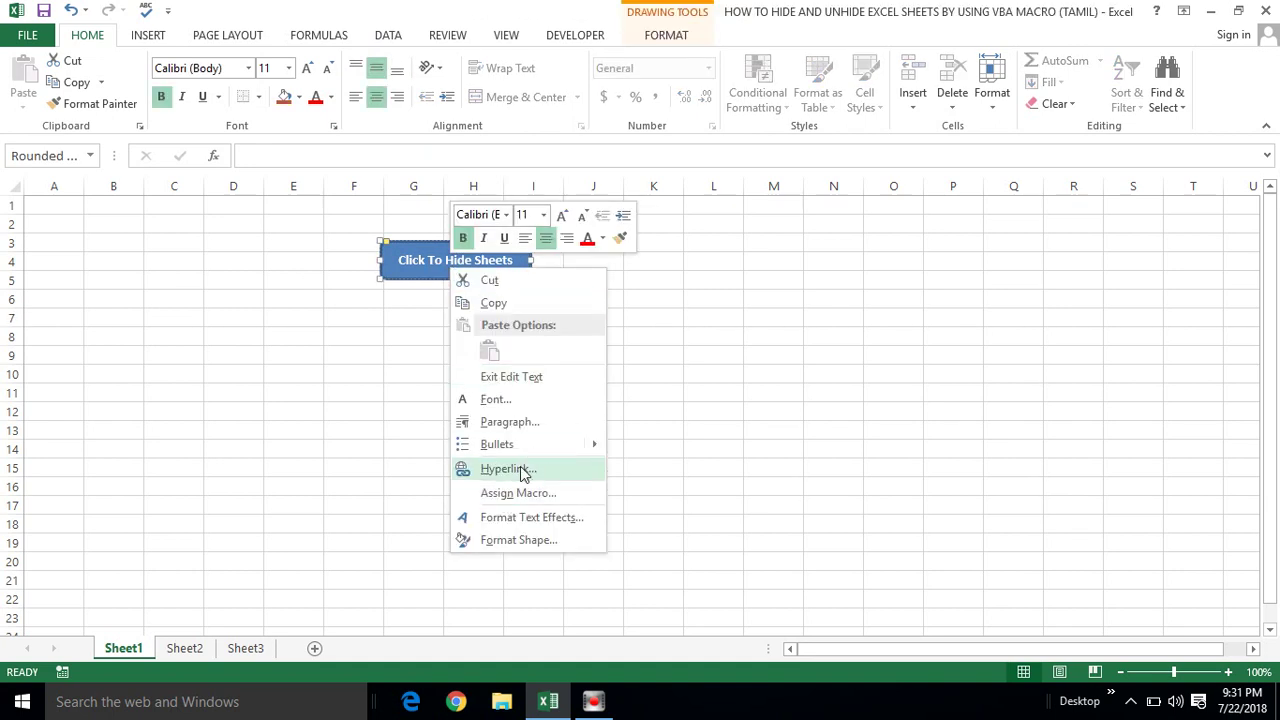
click(490, 540)
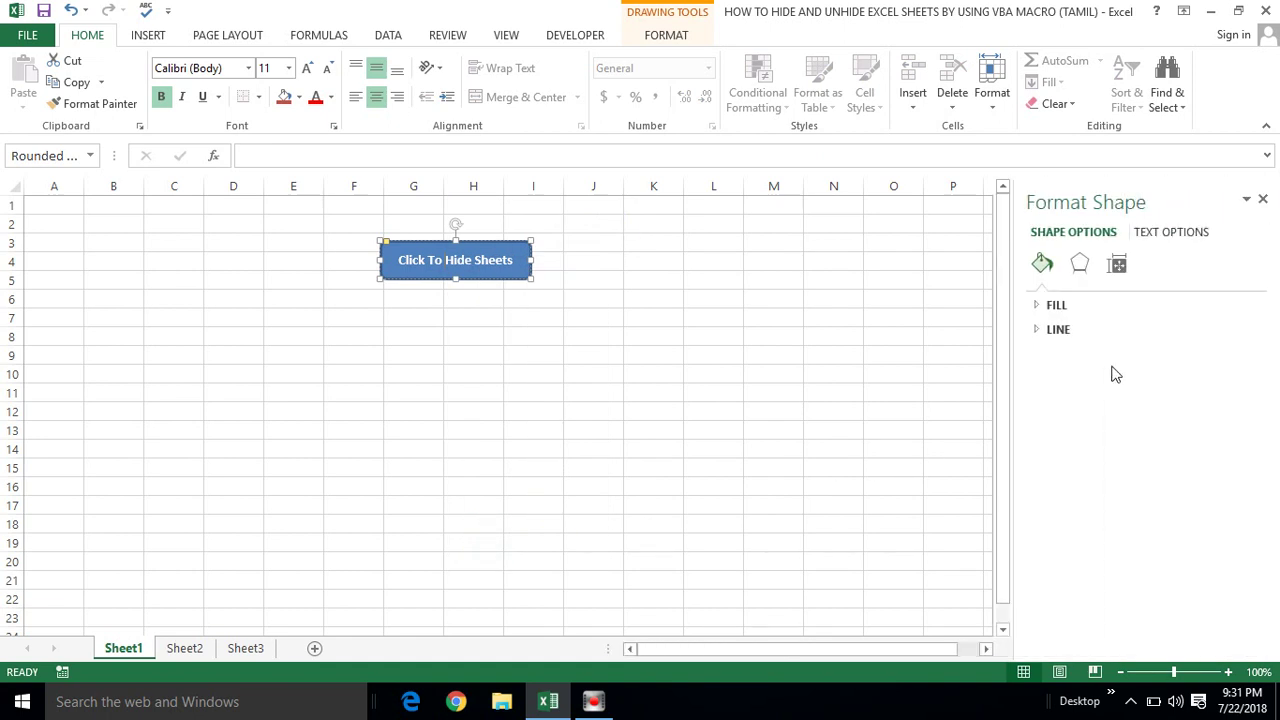
click(1043, 306)
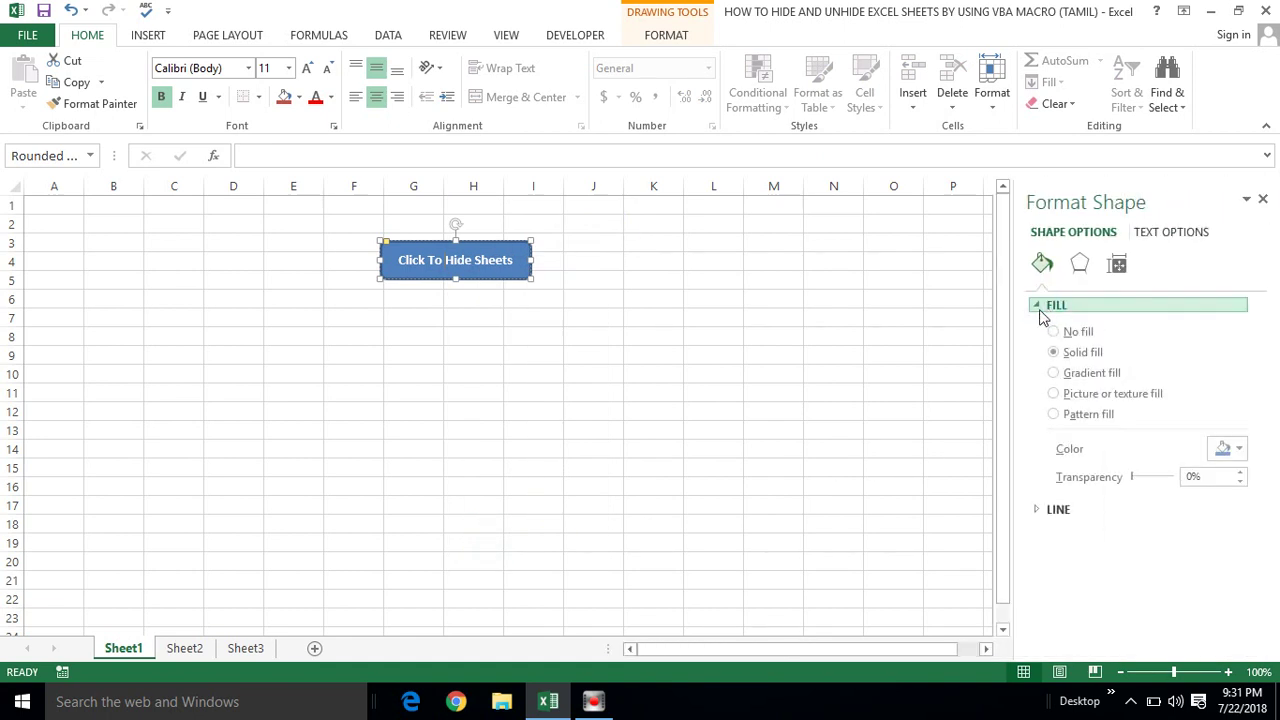
click(1054, 418)
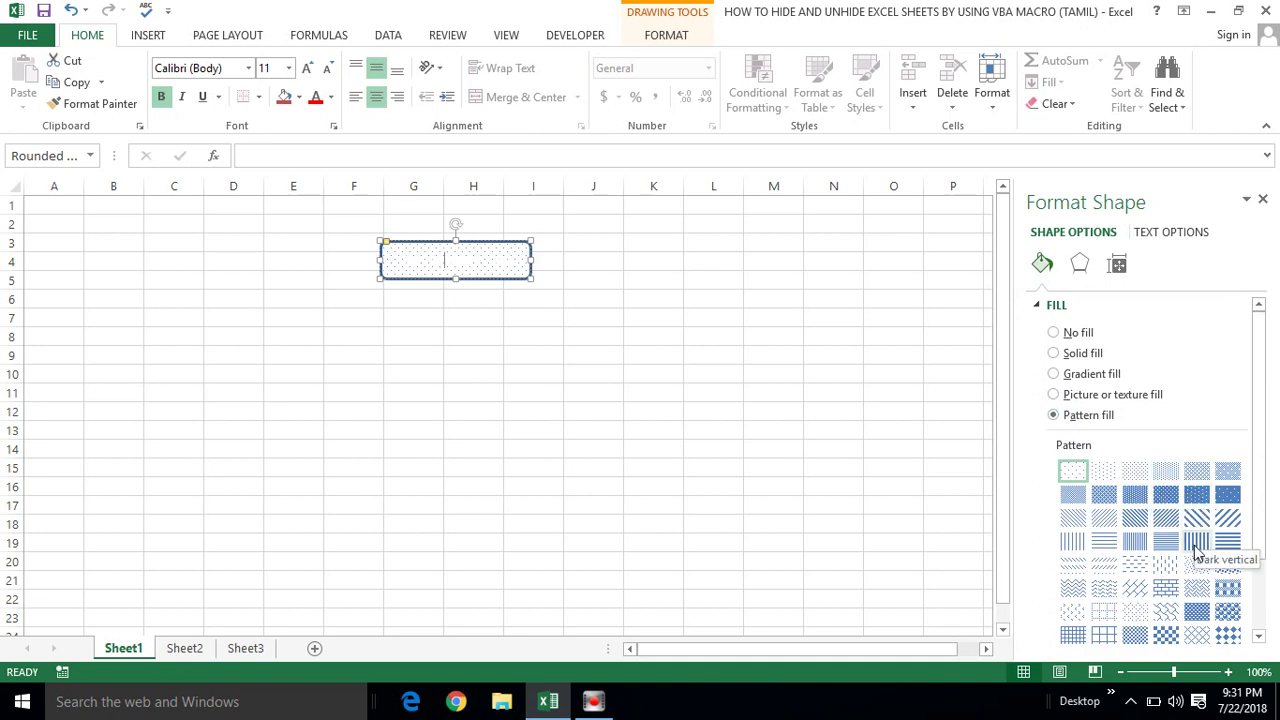
click(1227, 613)
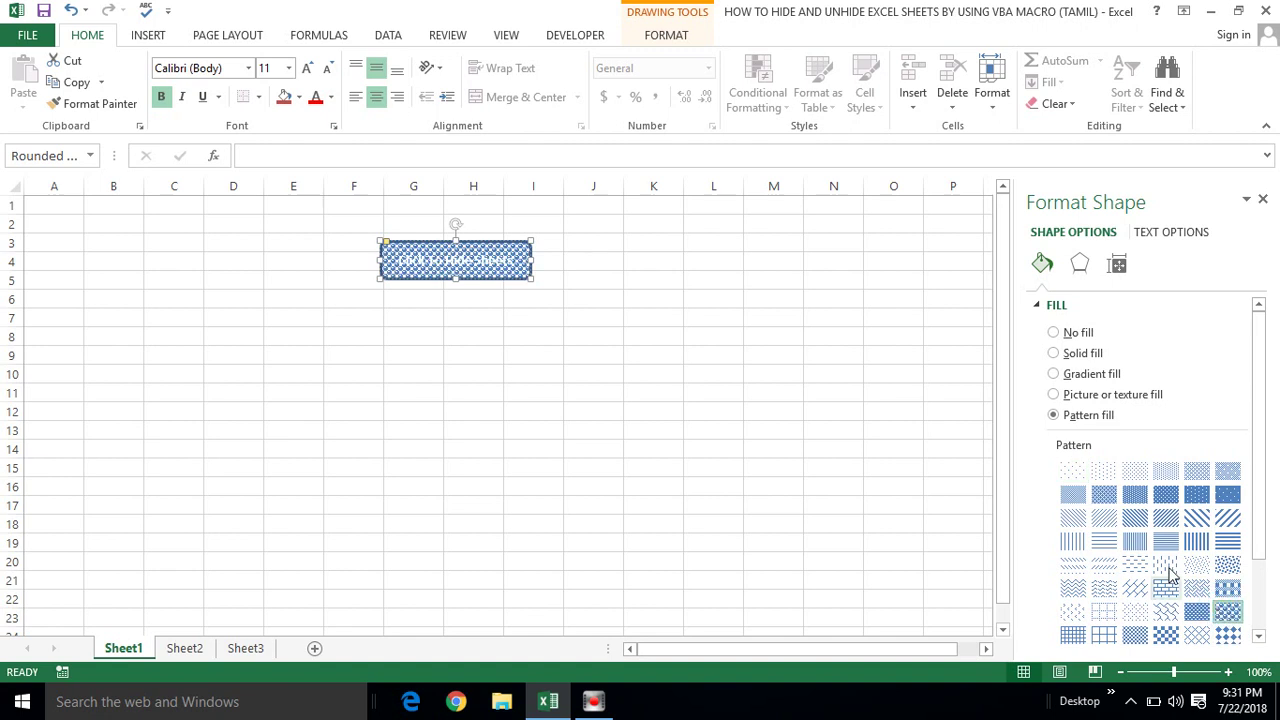
click(1167, 474)
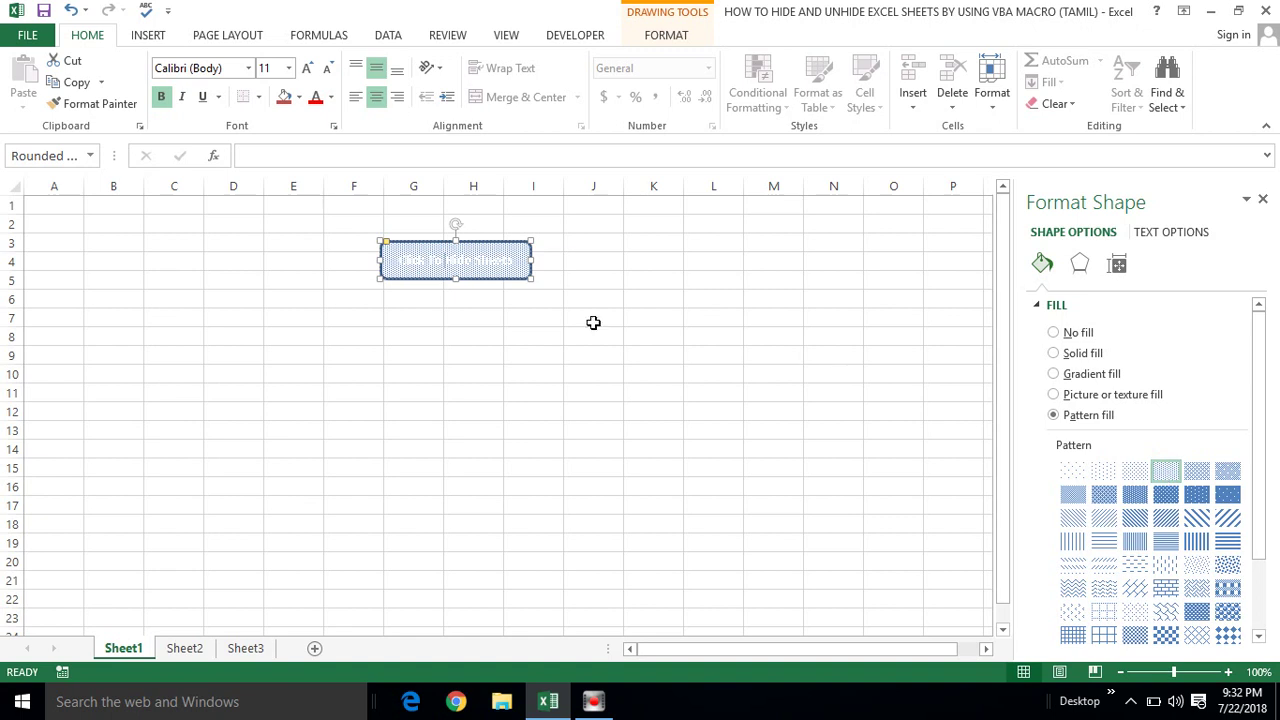
Make the button's label text black.
triple_click(512, 260)
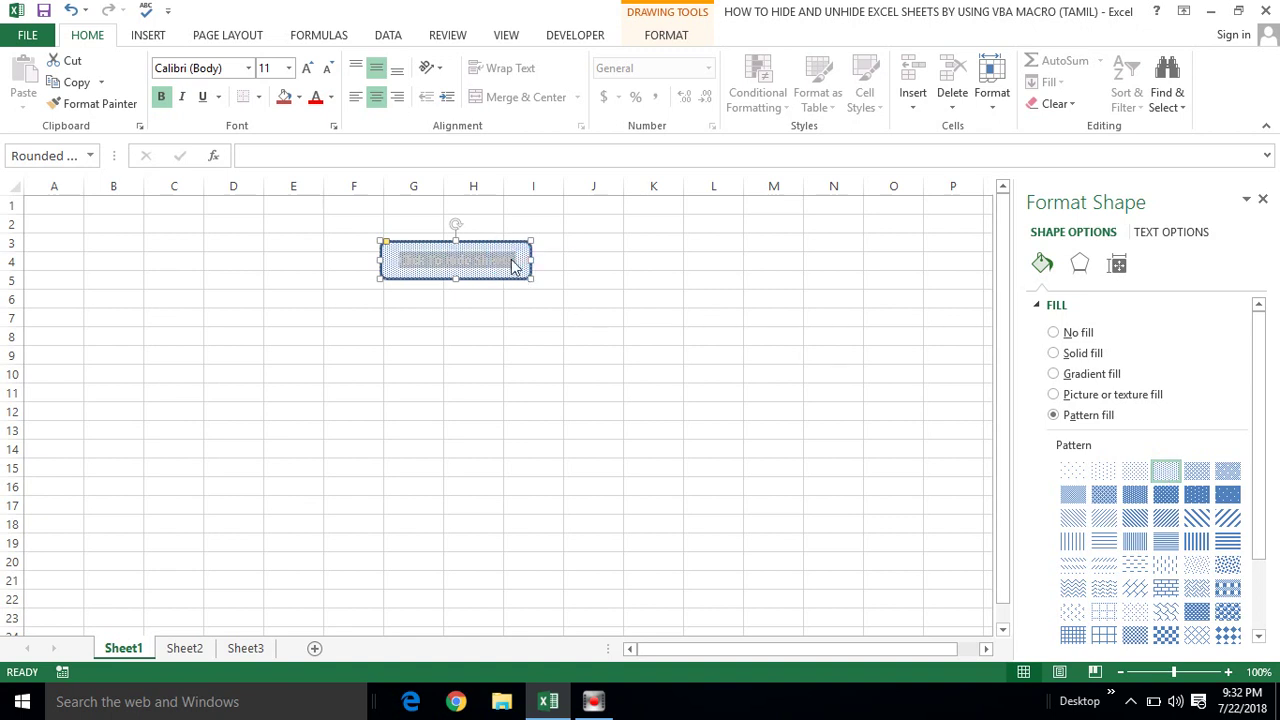
click(331, 97)
click(331, 163)
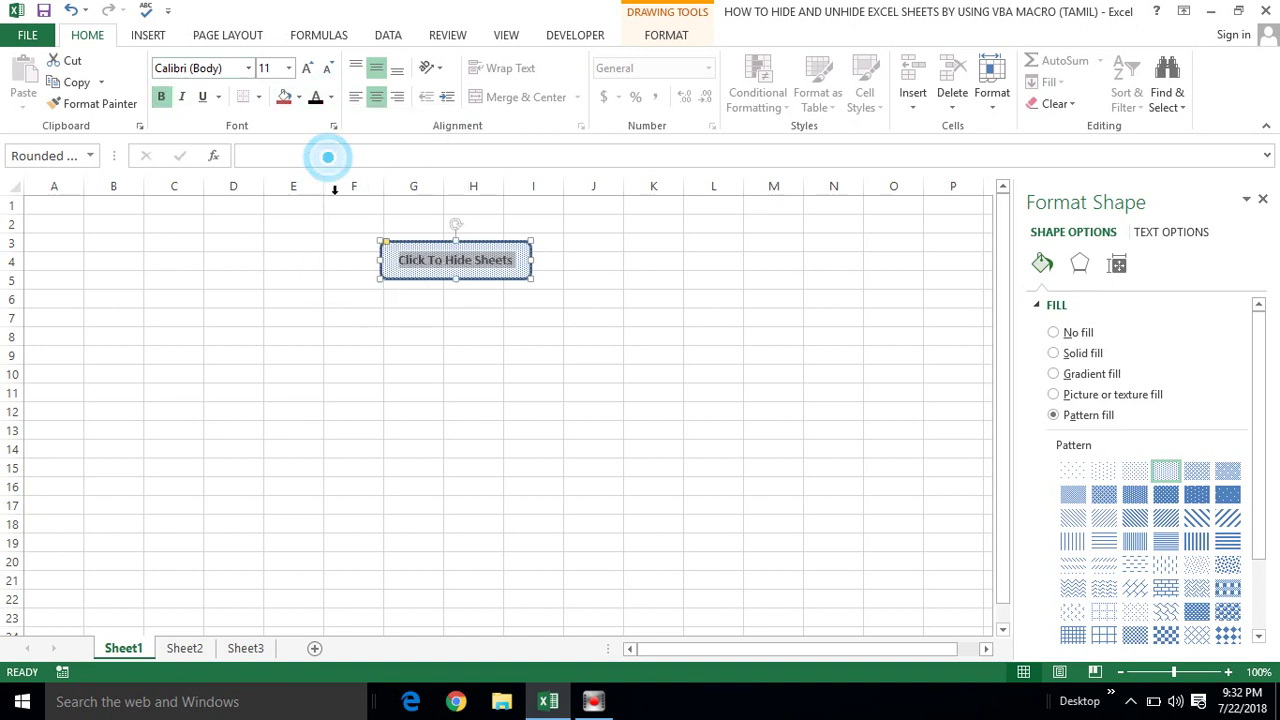
click(358, 371)
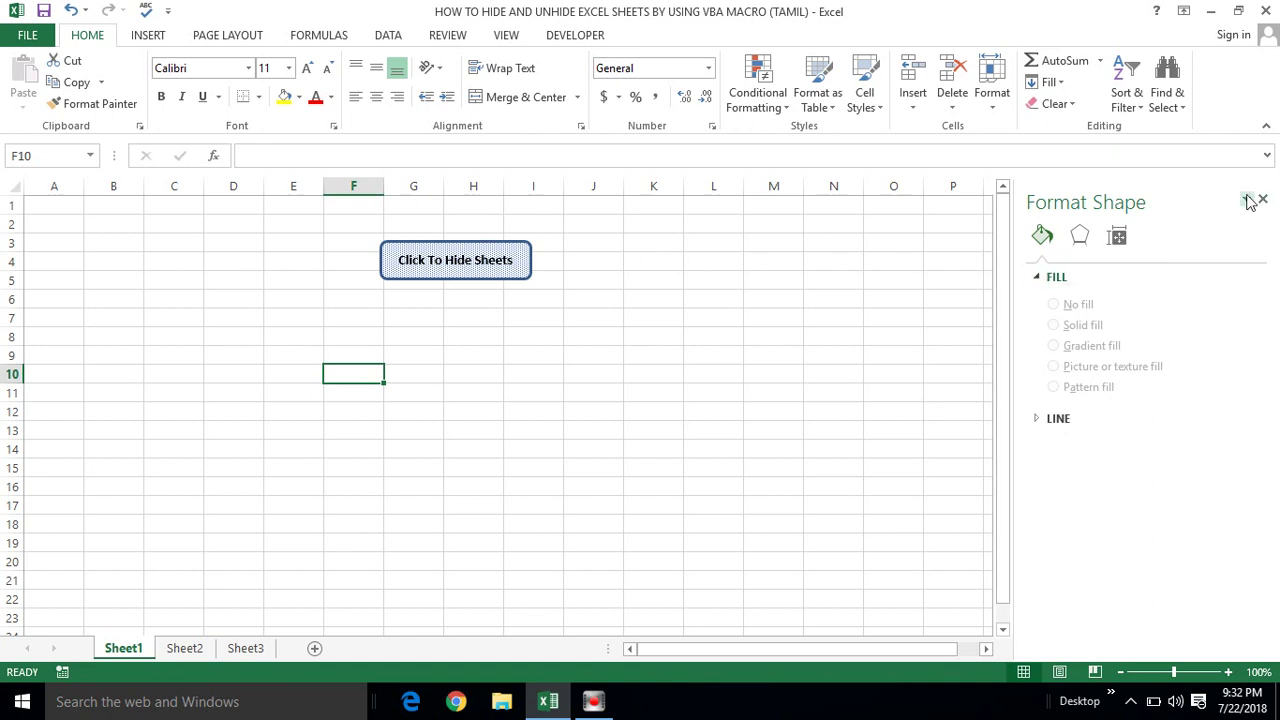
Duplicate the Click To Hide Sheets button and place the copy to its right.
click(1262, 199)
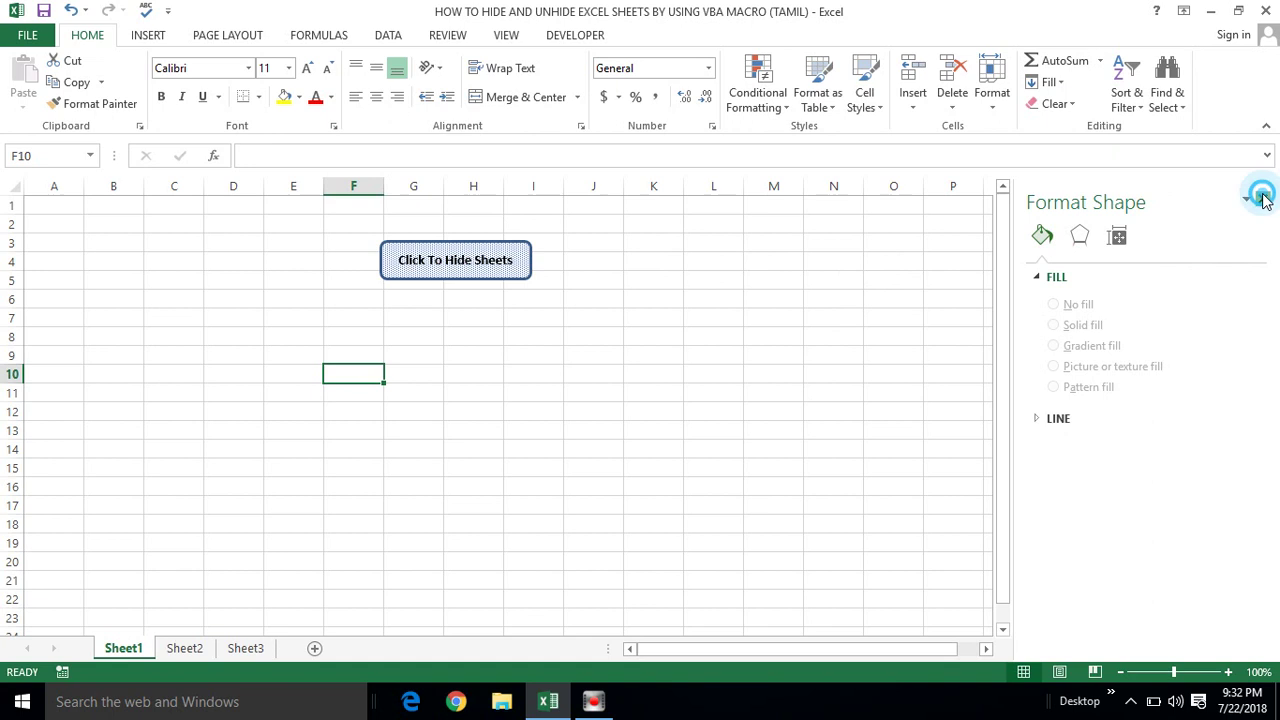
click(466, 251)
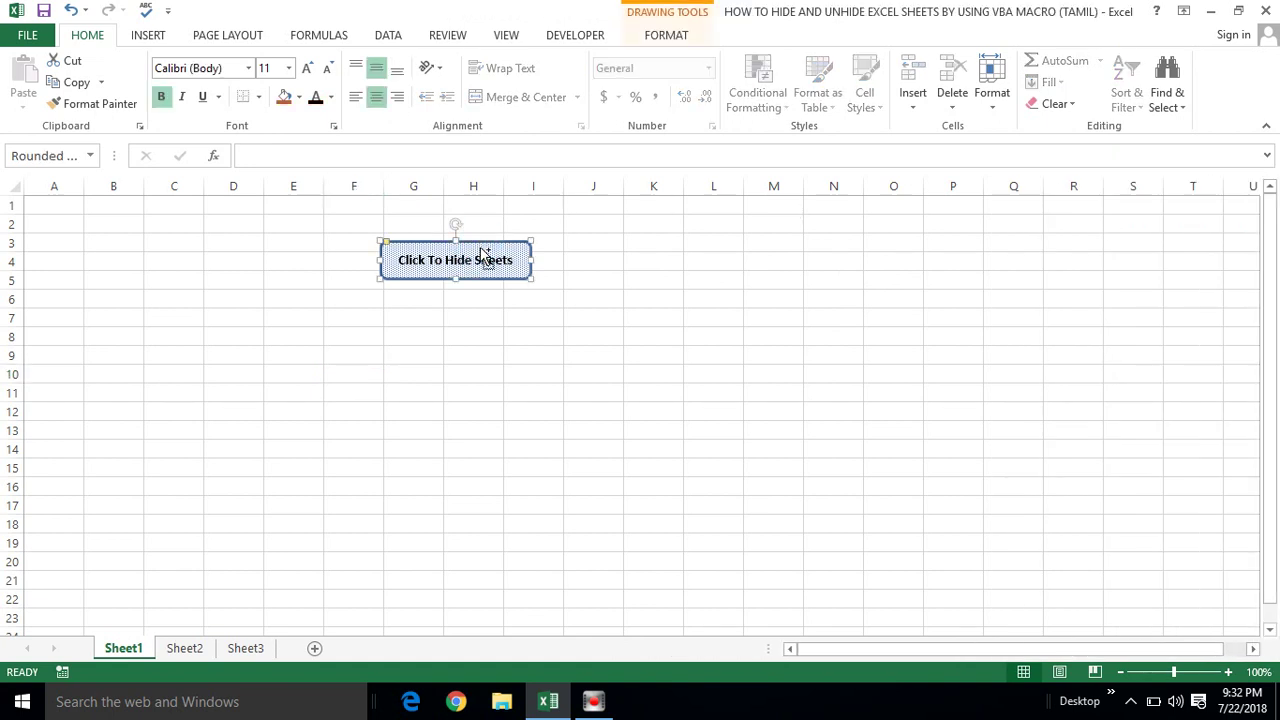
key(ctrl+d)
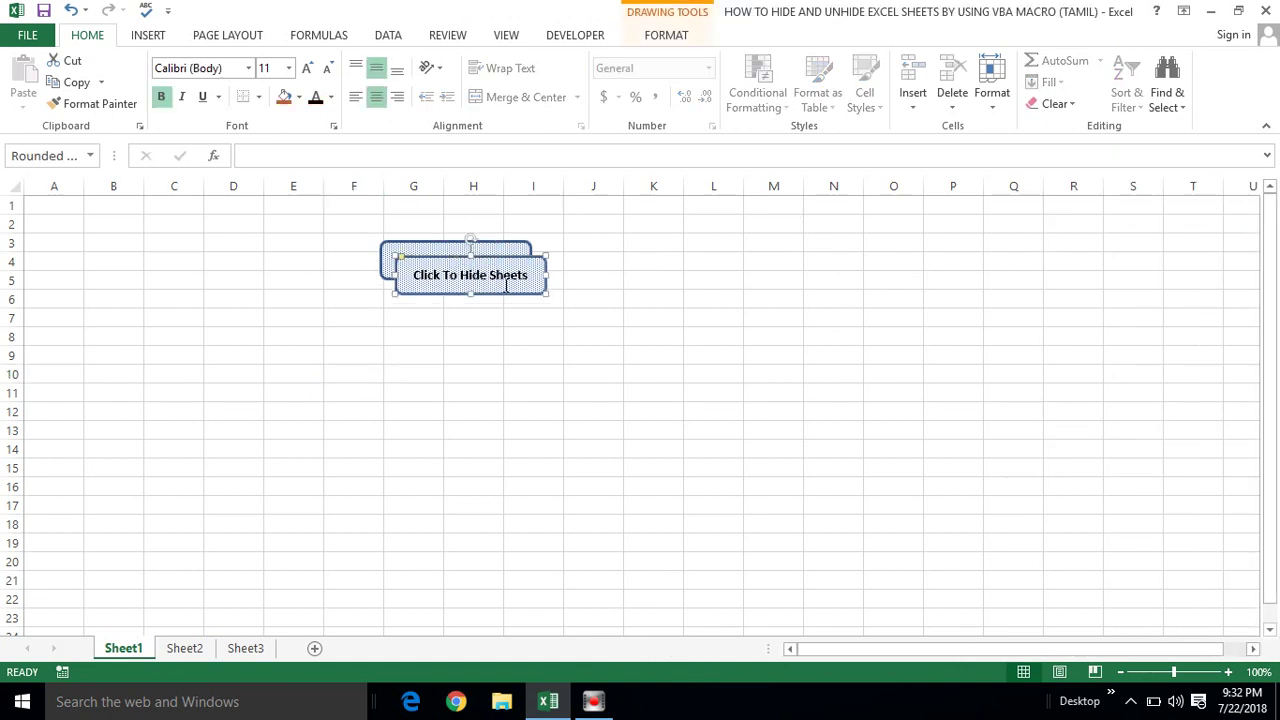
mouse_move(535, 262)
mouse_down()
mouse_move(516, 318)
mouse_move(710, 245)
mouse_up()
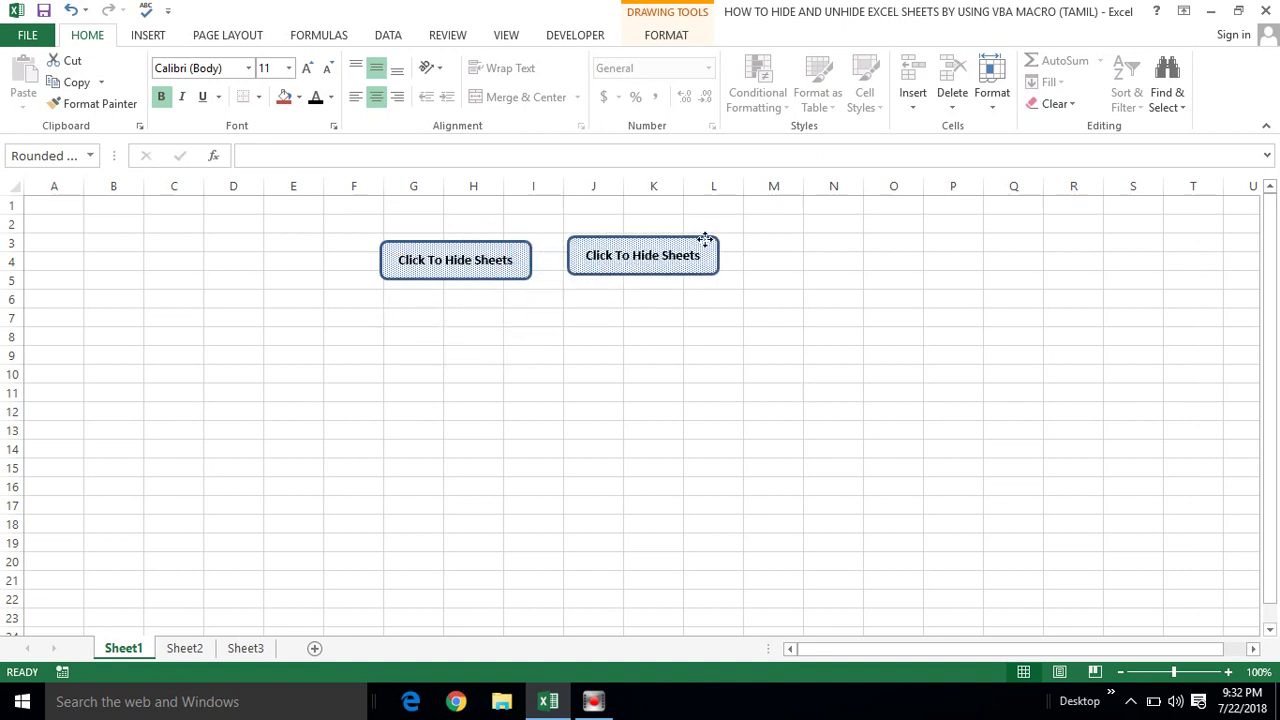
Change the copy's text to 'Click To Unhide Sheets'.
right_click(712, 256)
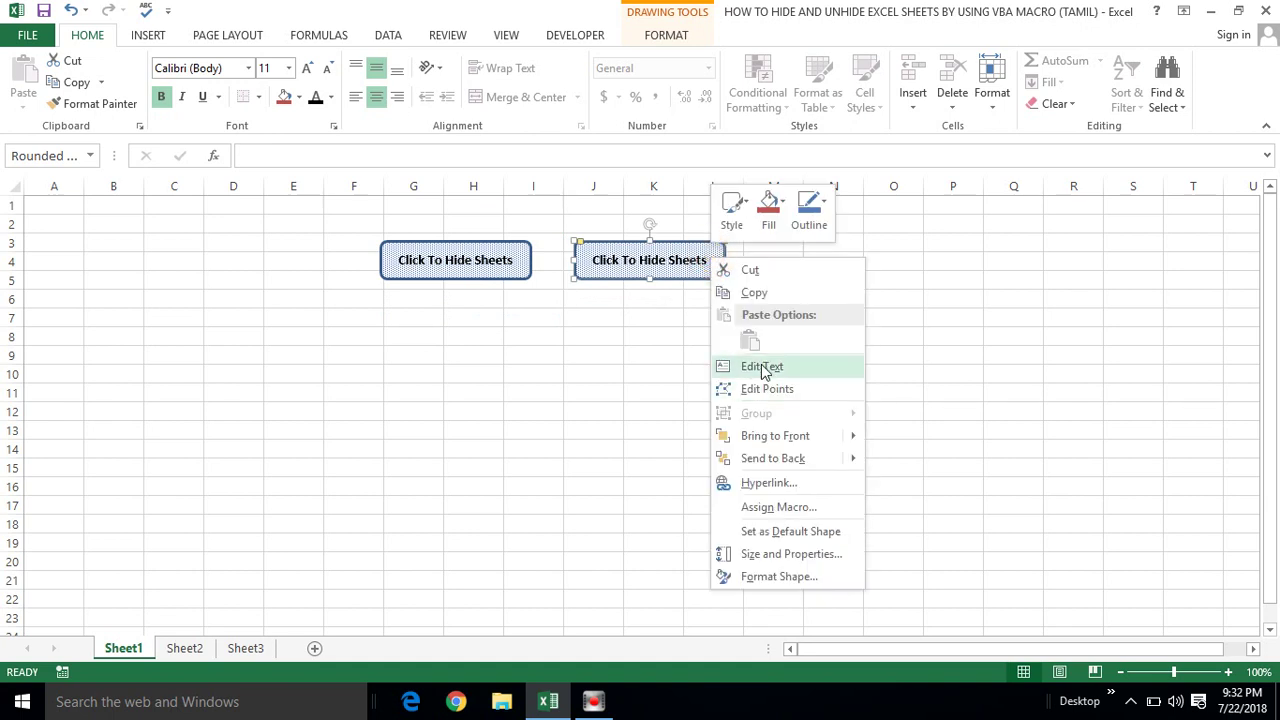
click(761, 366)
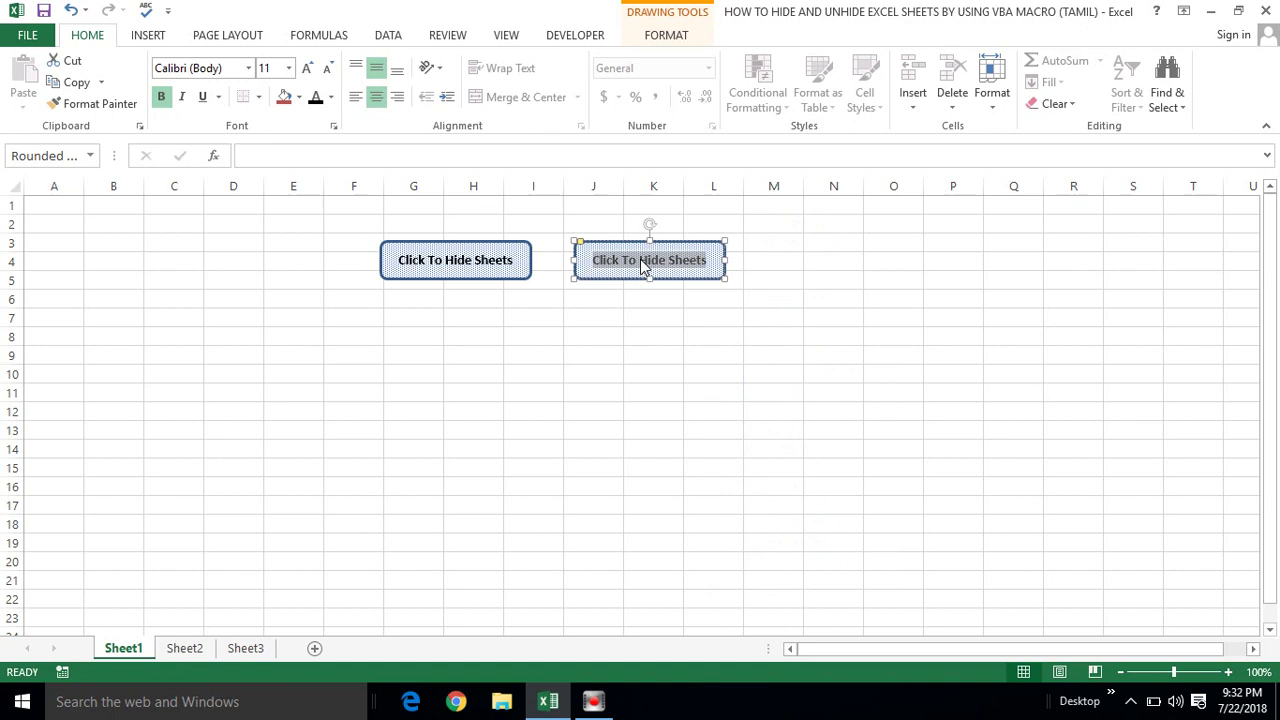
click(640, 259)
text(Un)
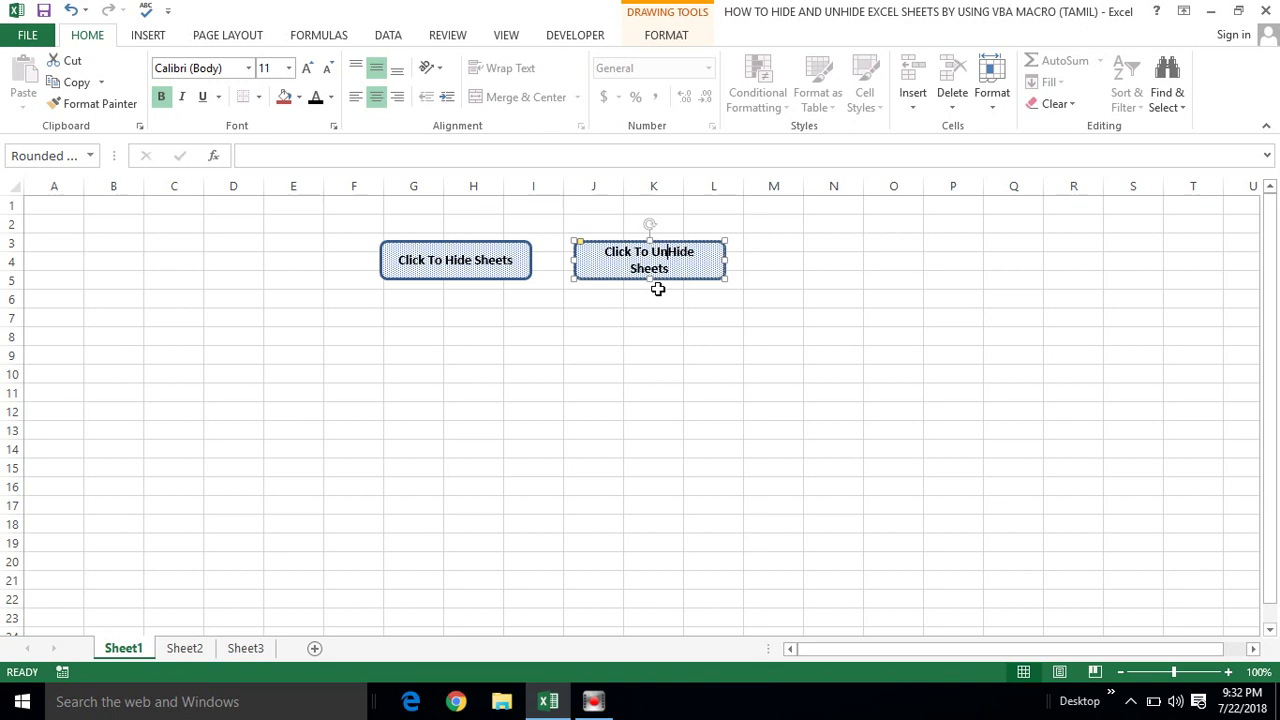
key(Delete)
text(h)
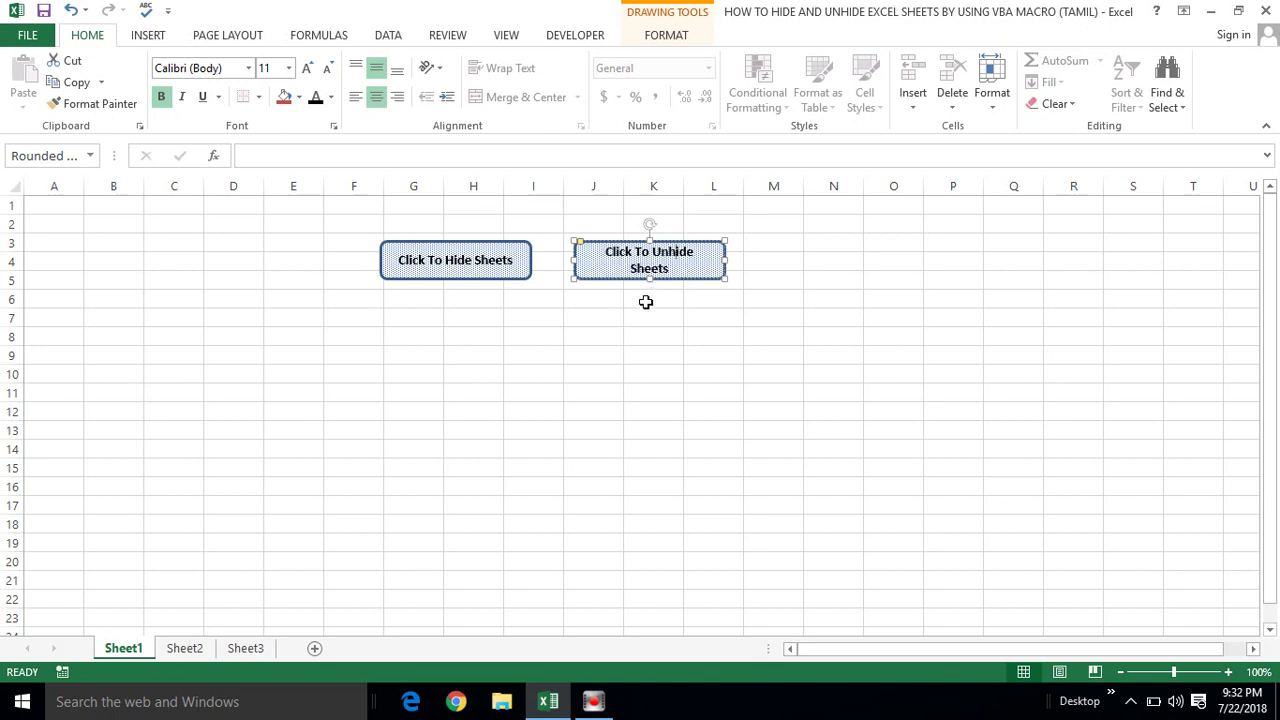
click(634, 321)
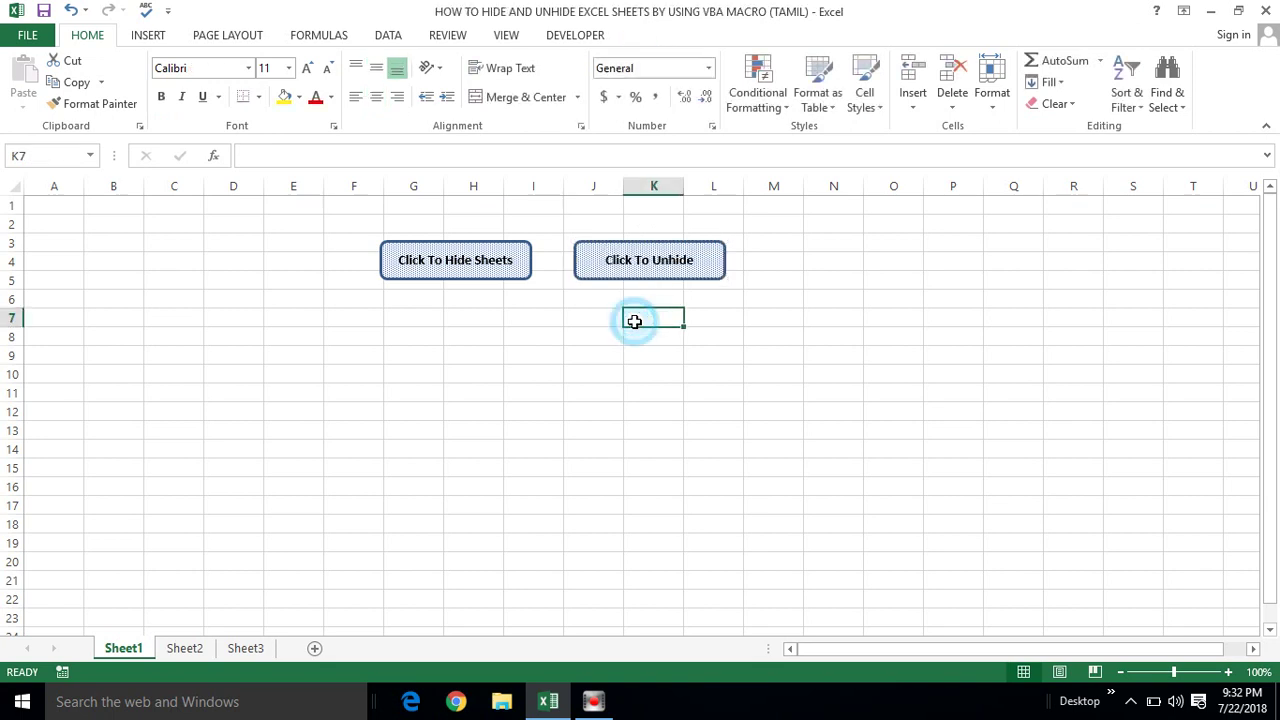
Widen the Unhide and Hide buttons slightly, then select the Hide button's text.
click(716, 270)
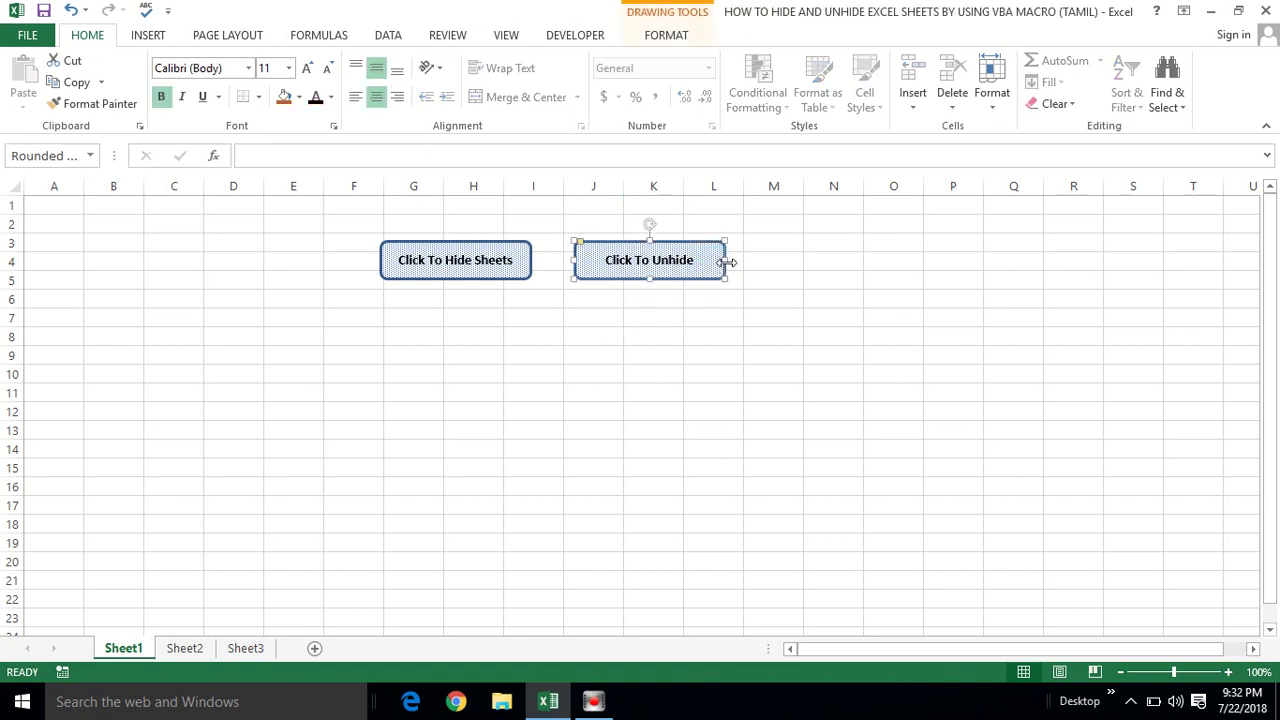
drag(726, 260, 743, 259)
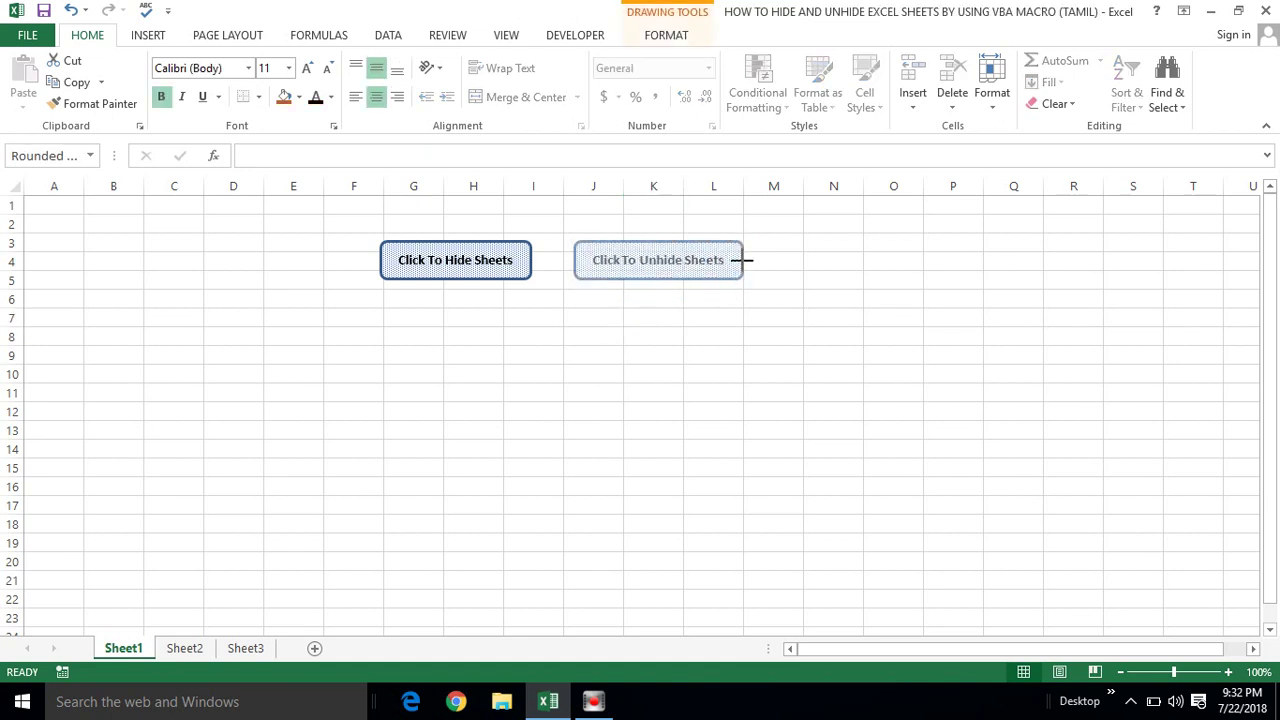
click(531, 261)
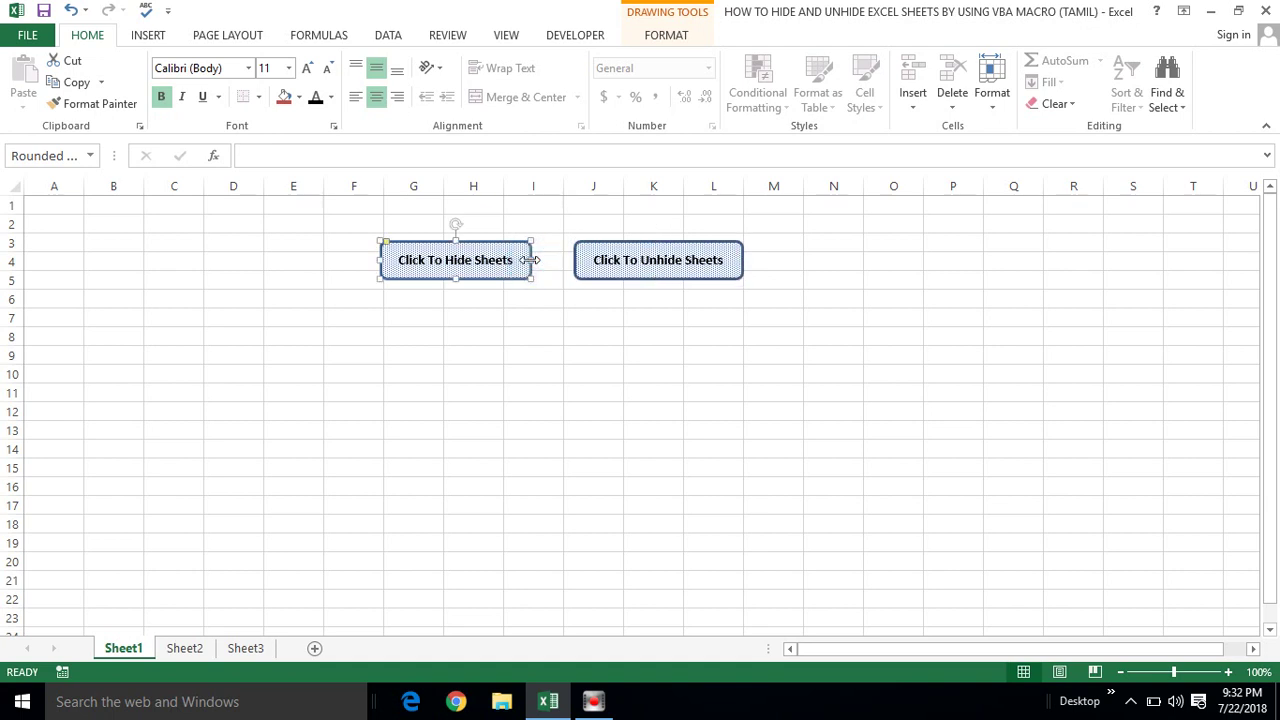
drag(531, 261, 543, 260)
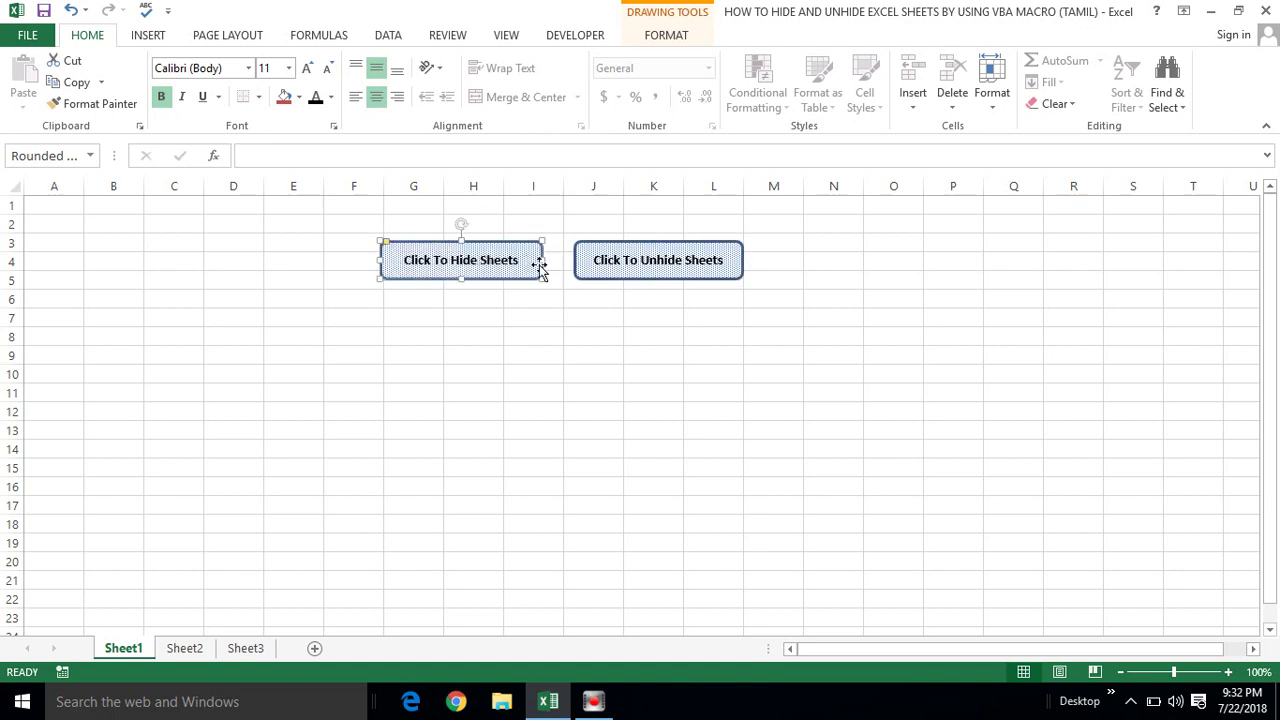
click(408, 262)
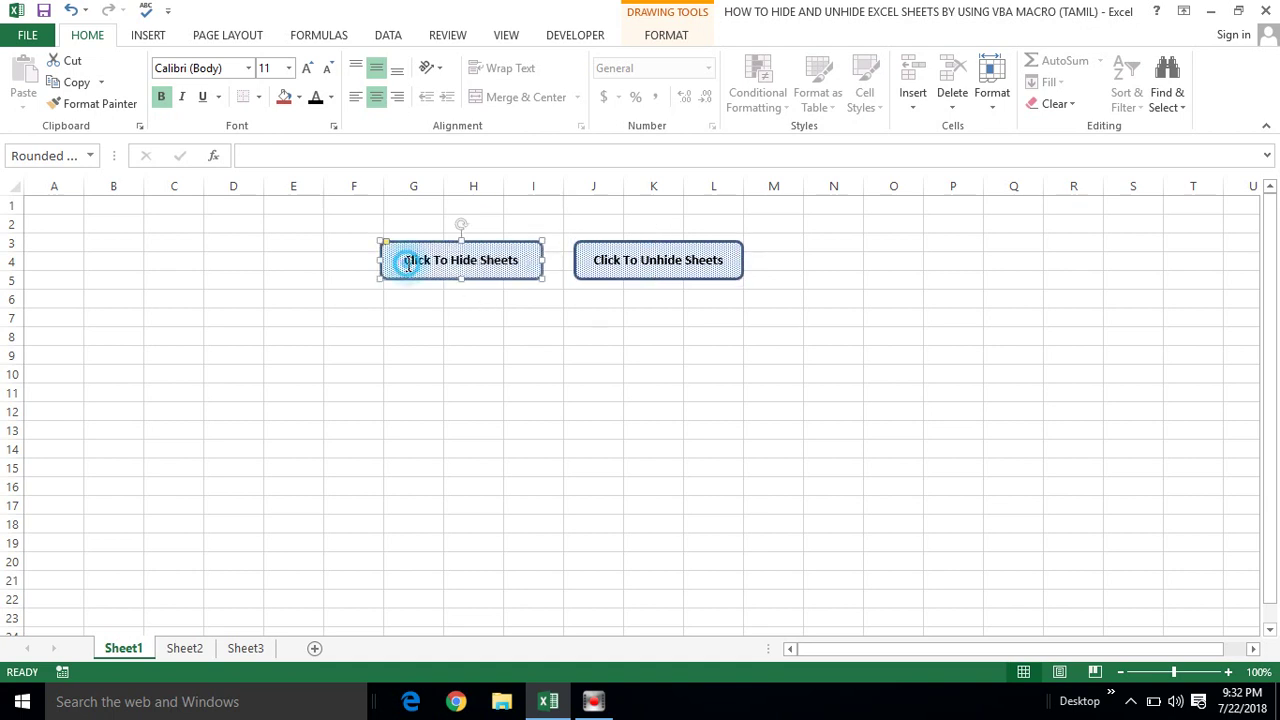
key(ctrl+a)
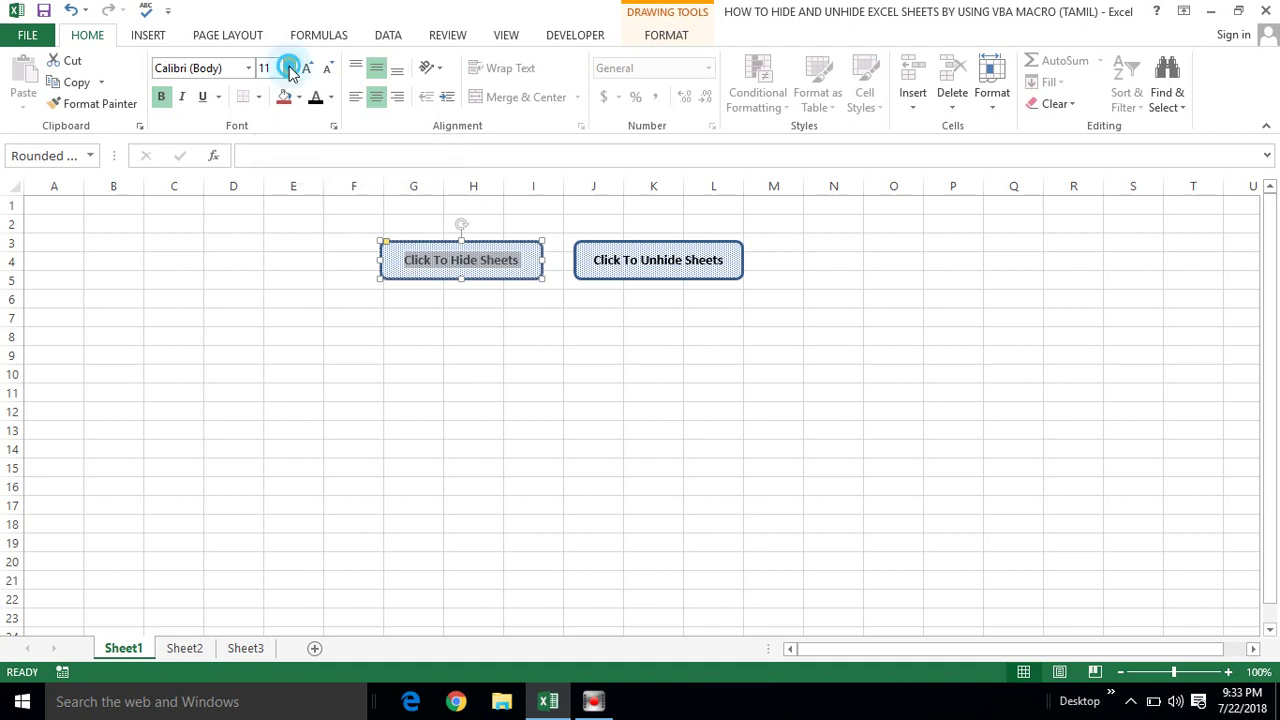
Set the text of both the Hide and Unhide buttons to 14 point.
click(289, 68)
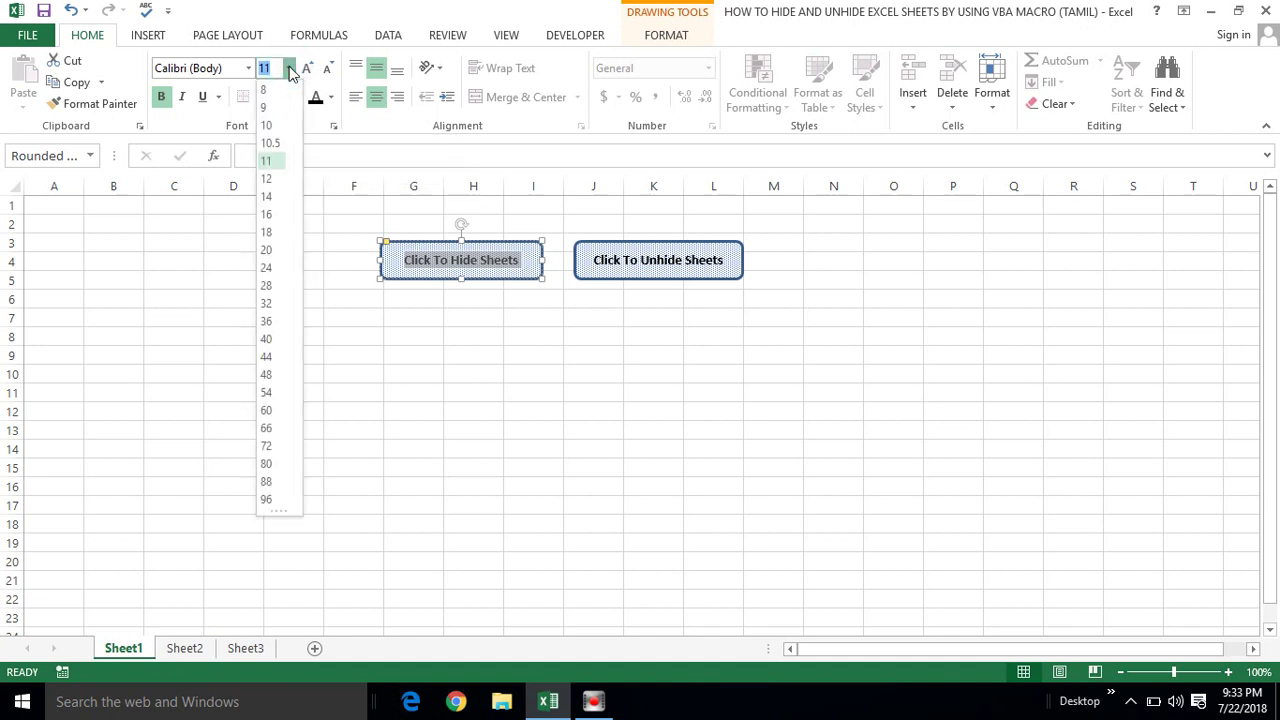
click(267, 197)
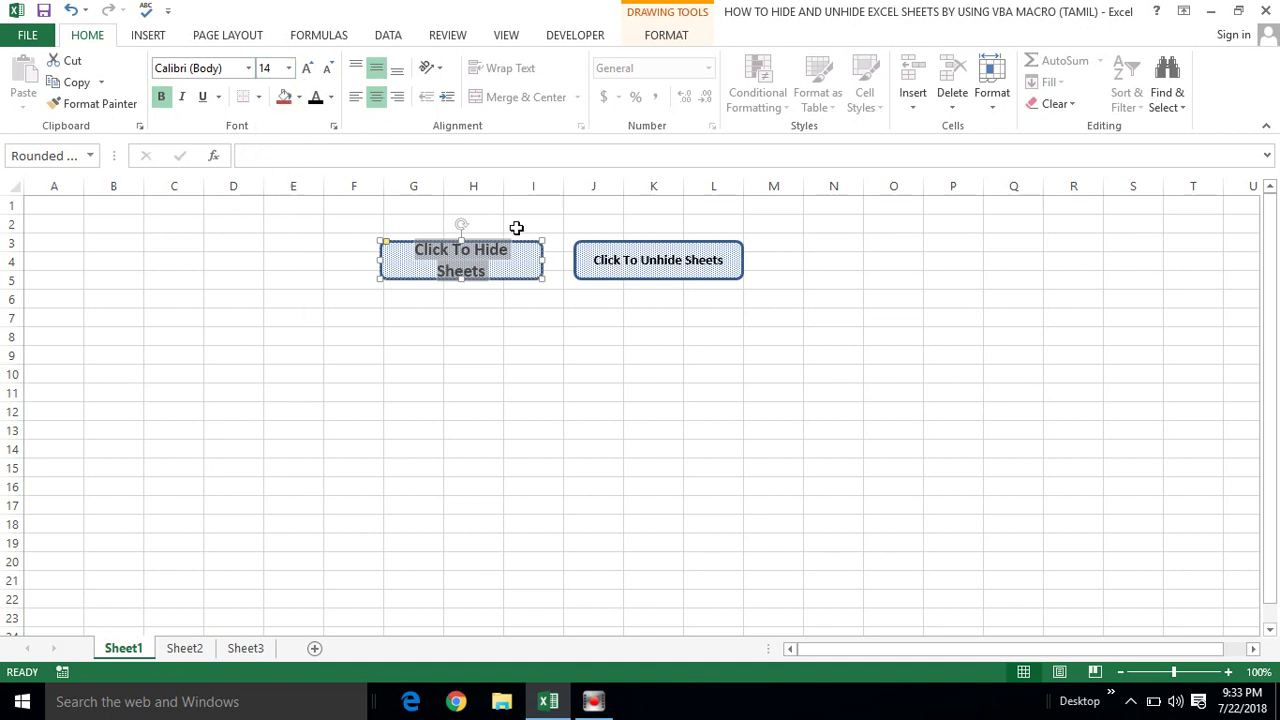
click(597, 260)
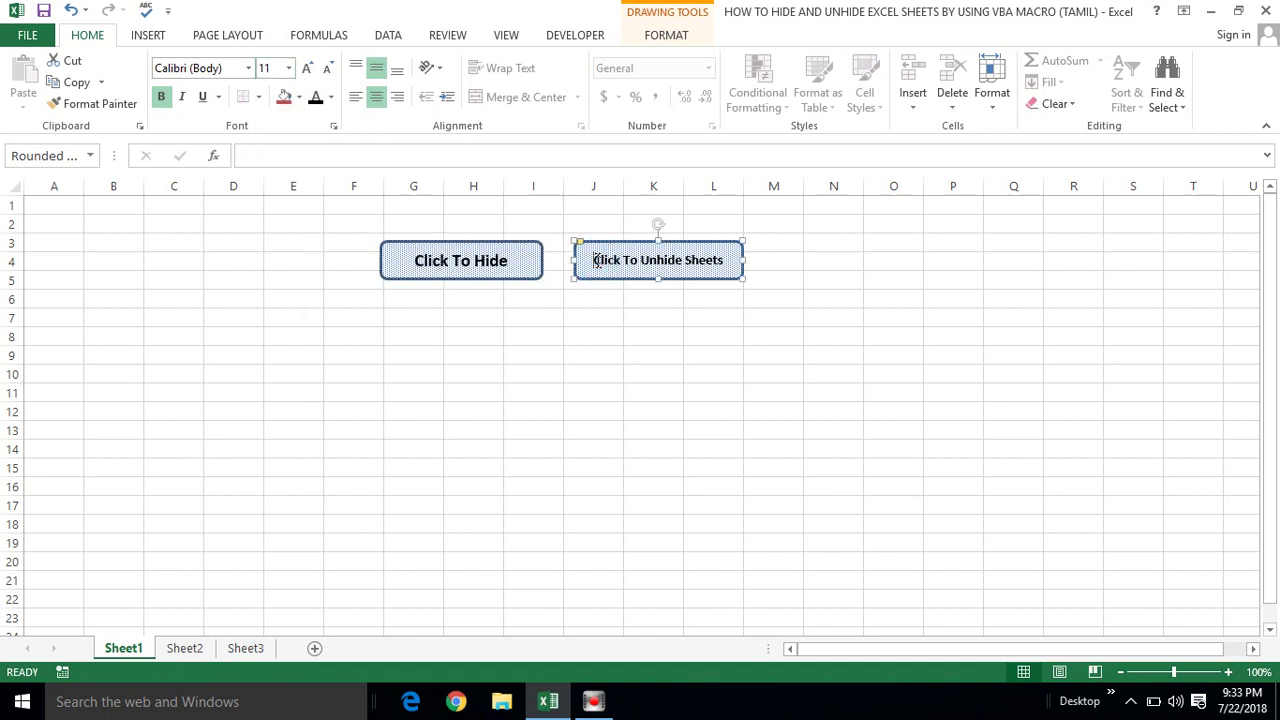
key(ctrl+a)
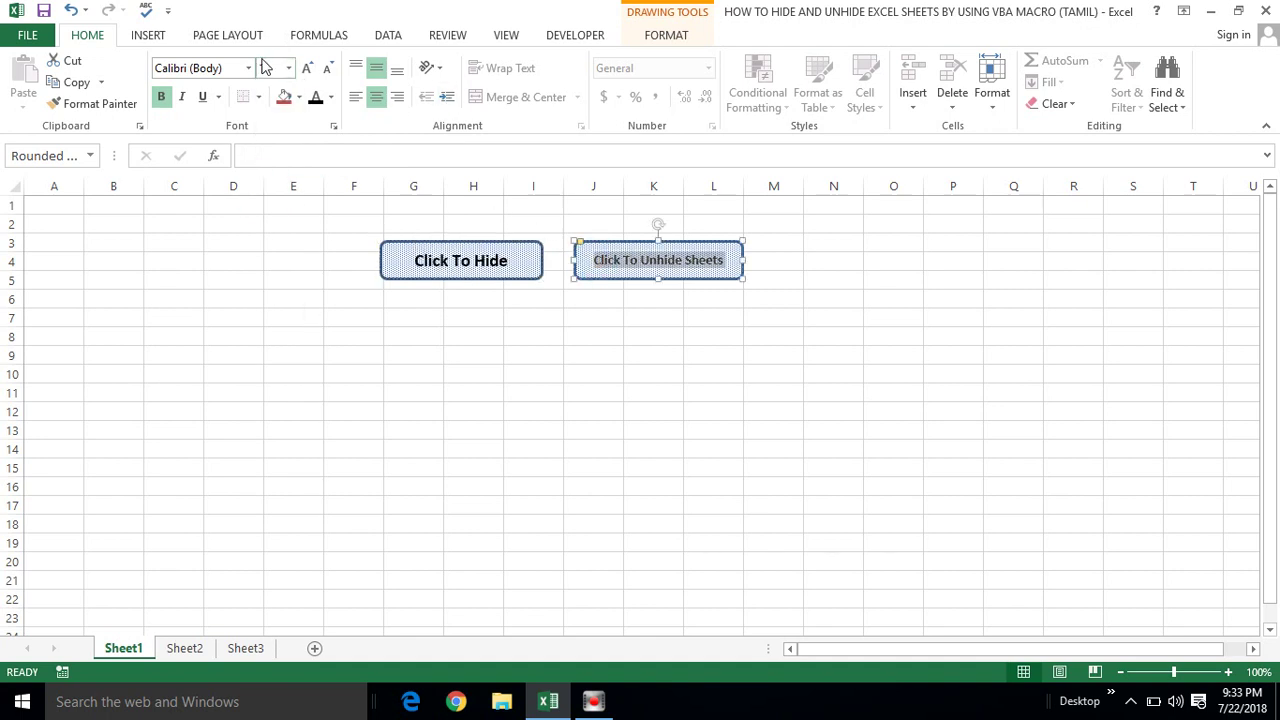
click(288, 68)
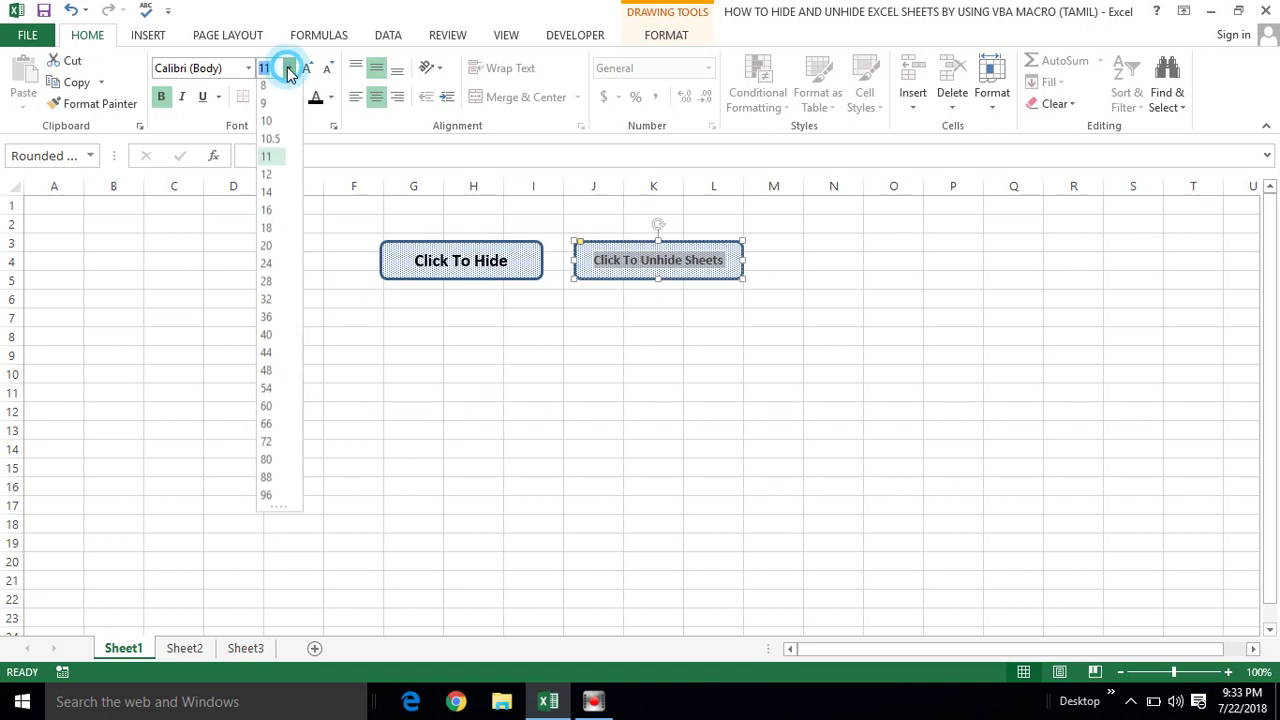
click(268, 195)
click(340, 298)
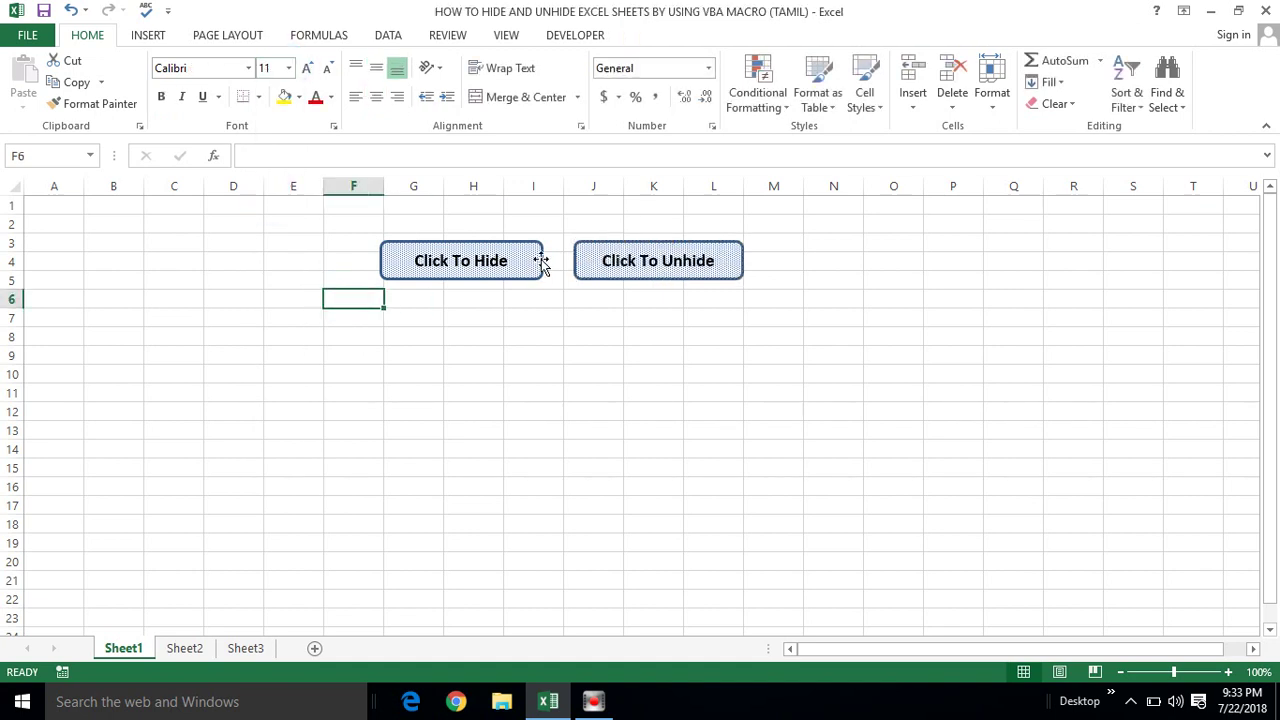
Widen both buttons so their full labels display, then deselect them.
ctrl+click(383, 261)
drag(383, 261, 340, 260)
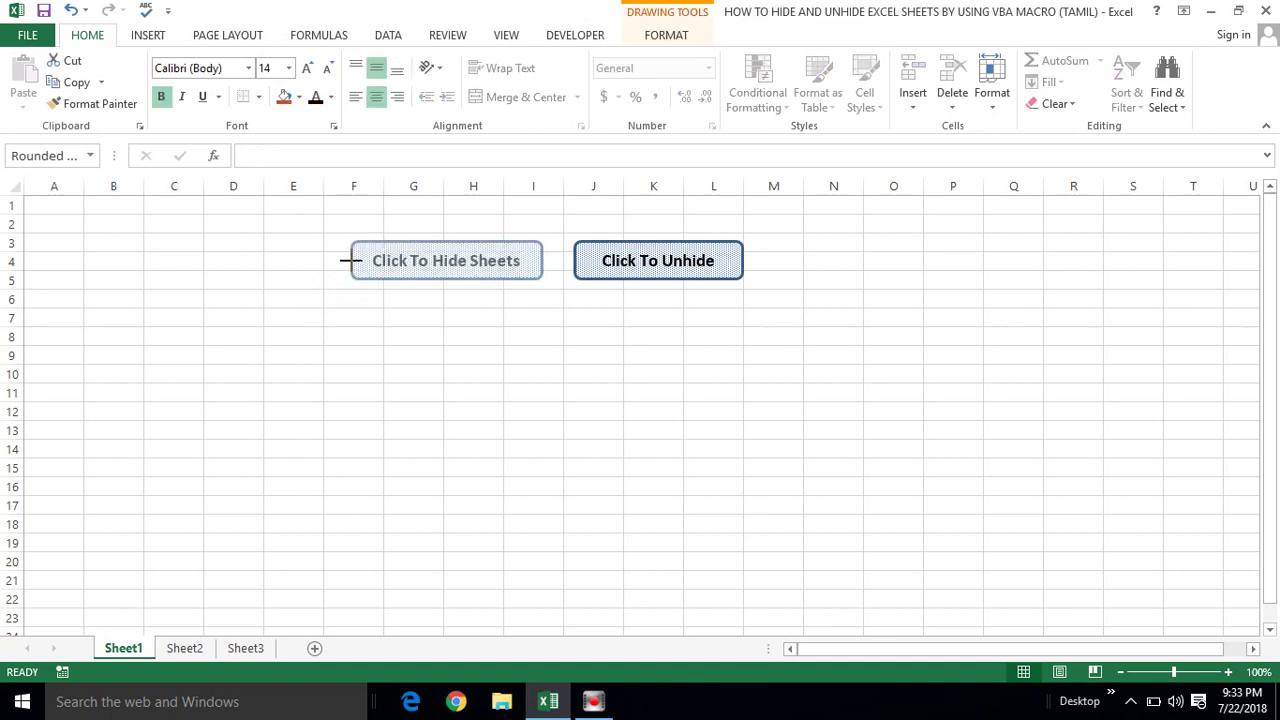
ctrl+click(735, 256)
drag(743, 260, 785, 262)
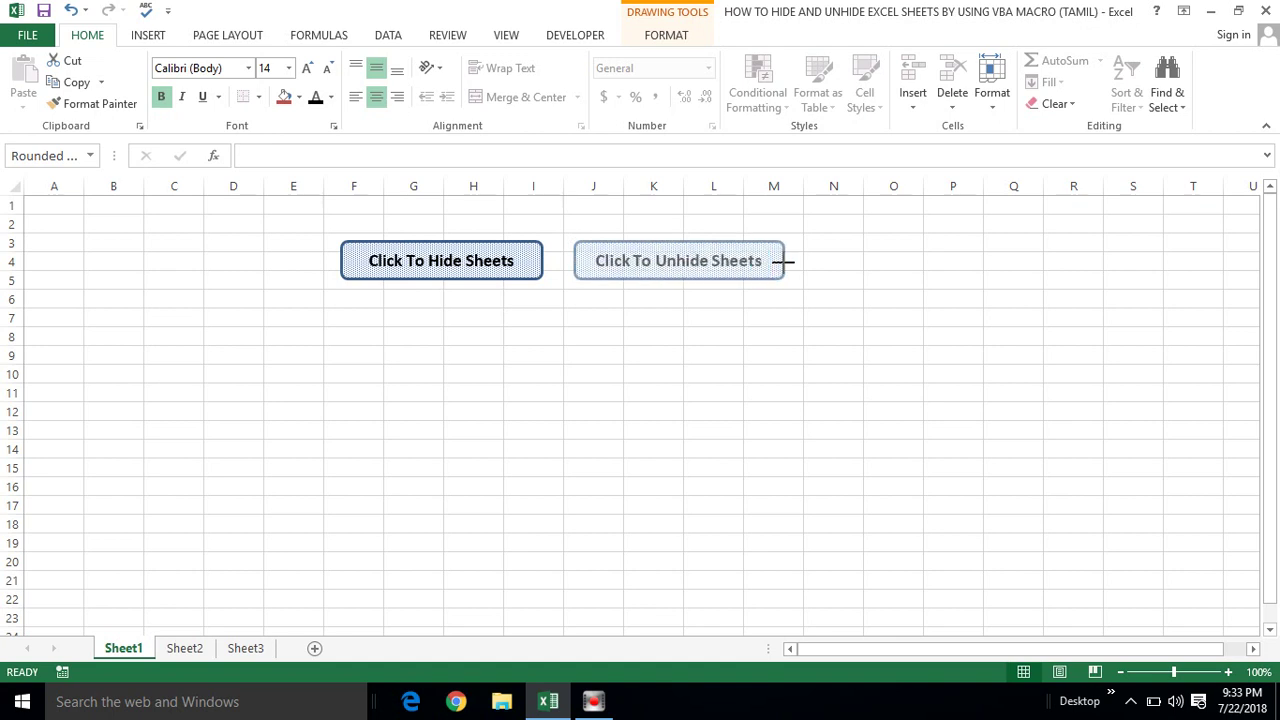
click(664, 332)
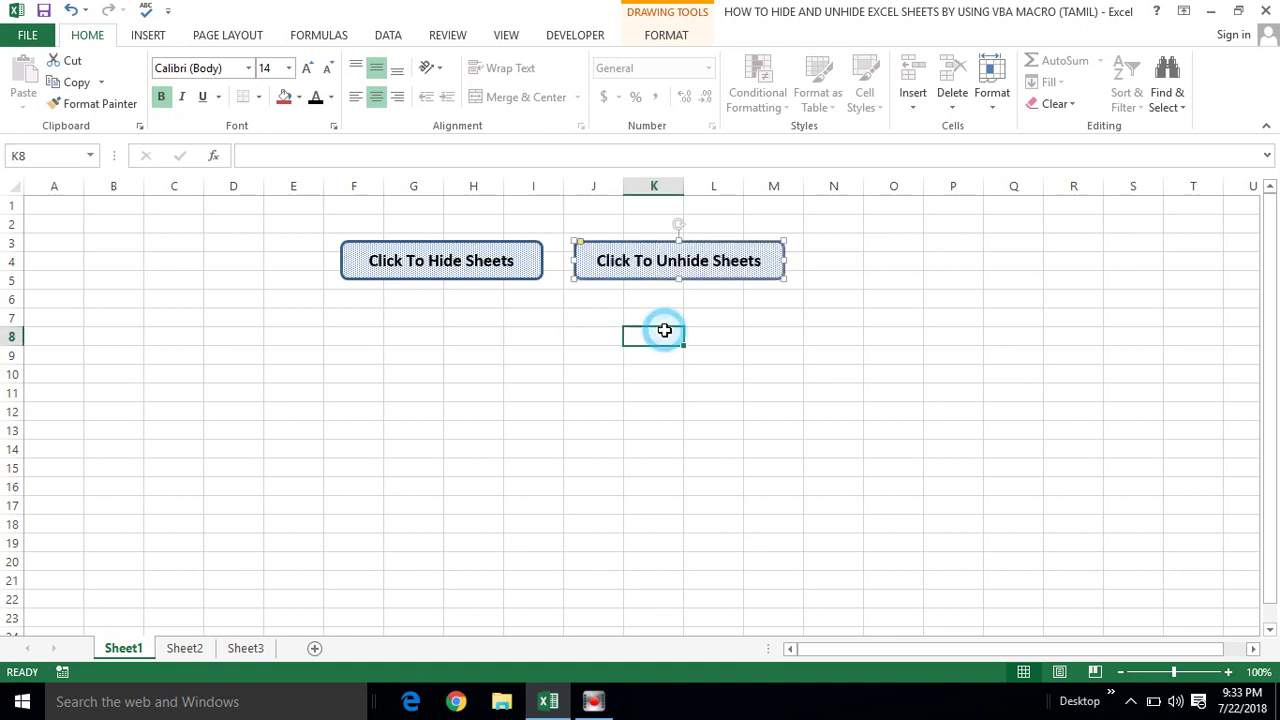
click(438, 295)
click(462, 362)
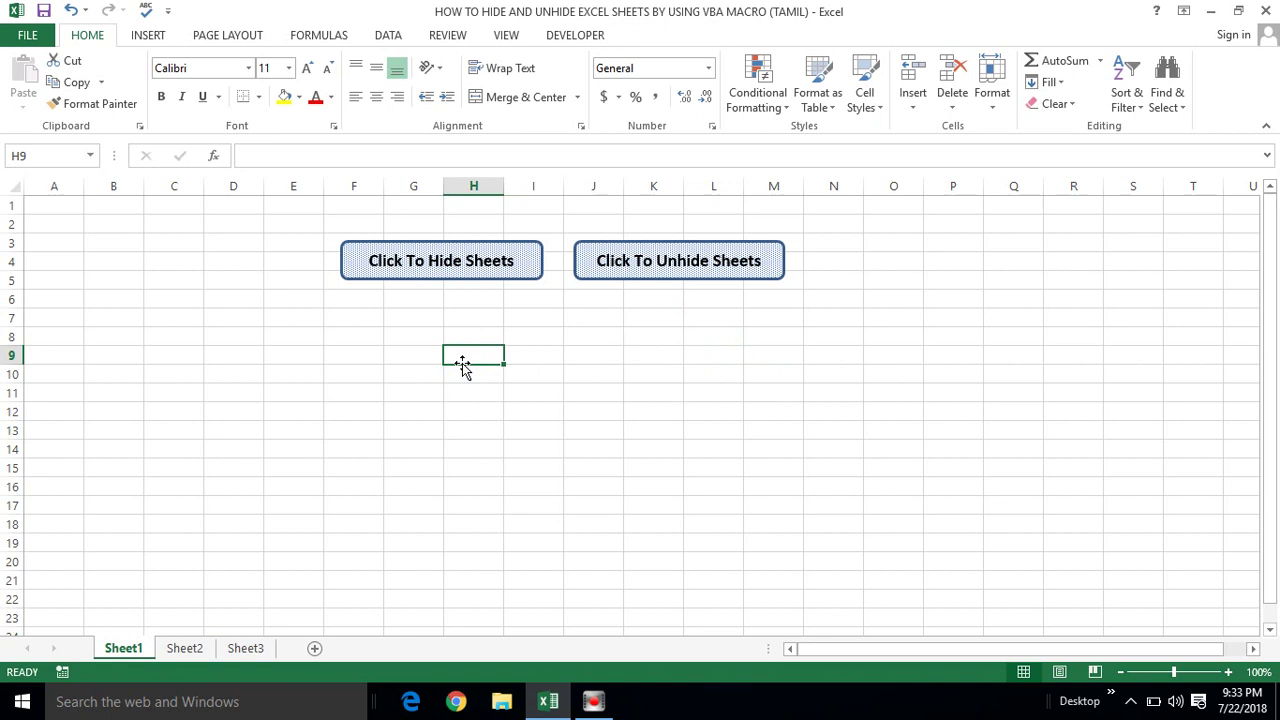
Open the Visual Basic editor and insert a new code module, Module1.
key(alt+F11)
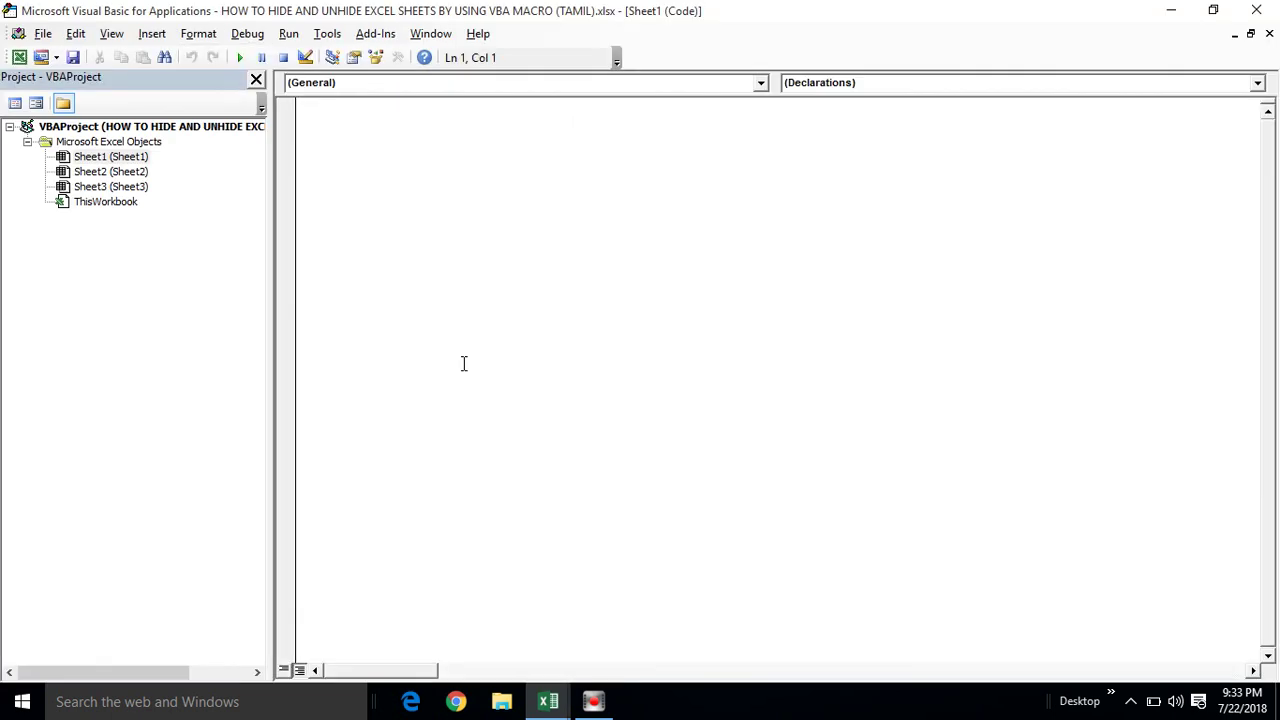
click(120, 33)
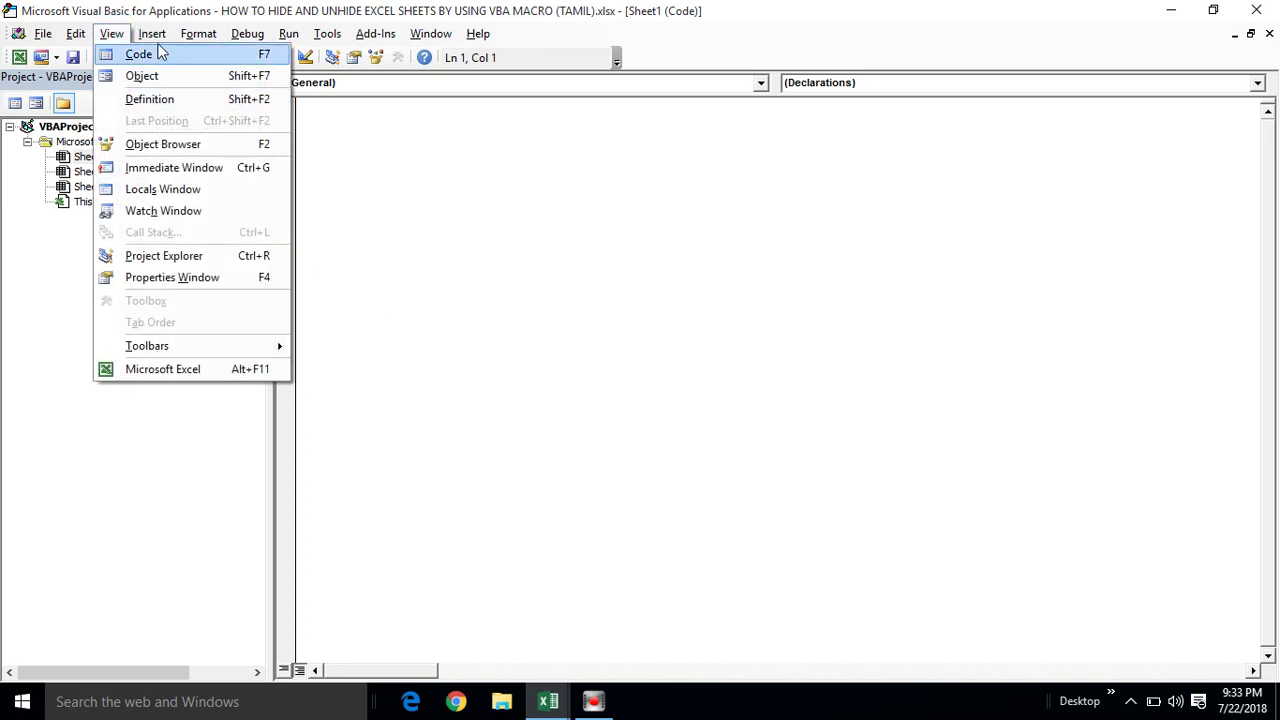
click(158, 38)
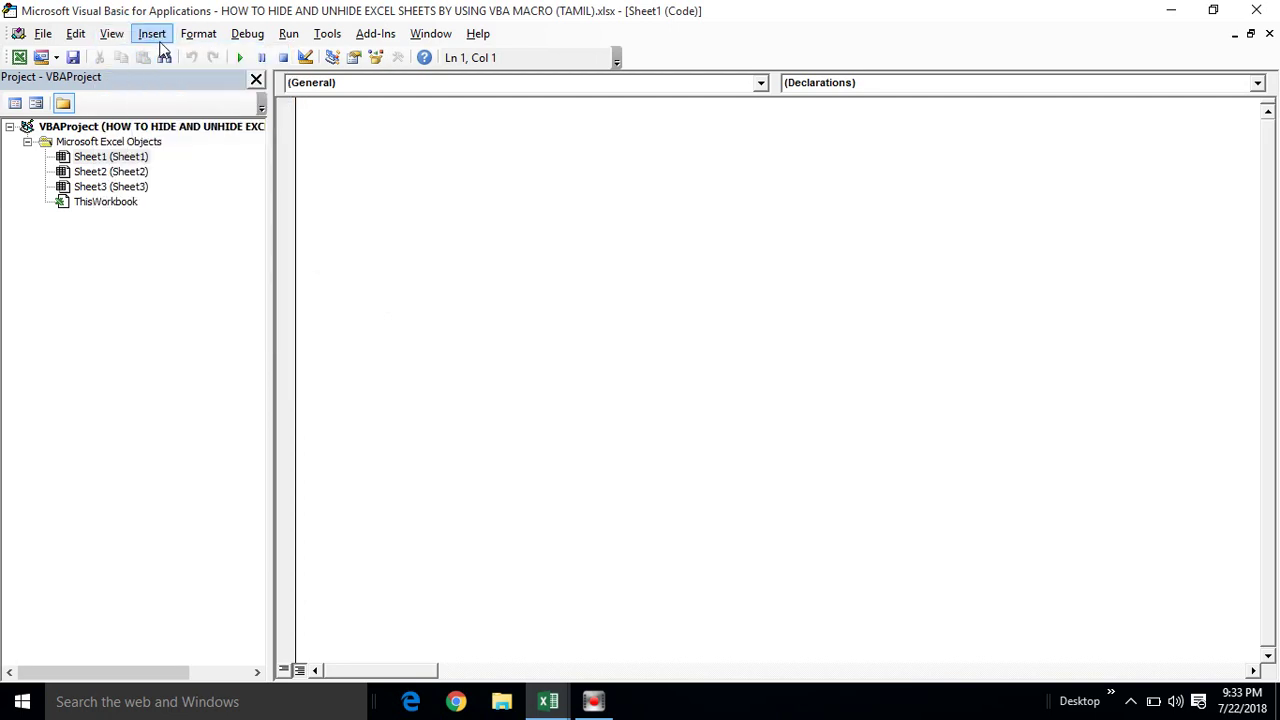
click(155, 36)
click(172, 104)
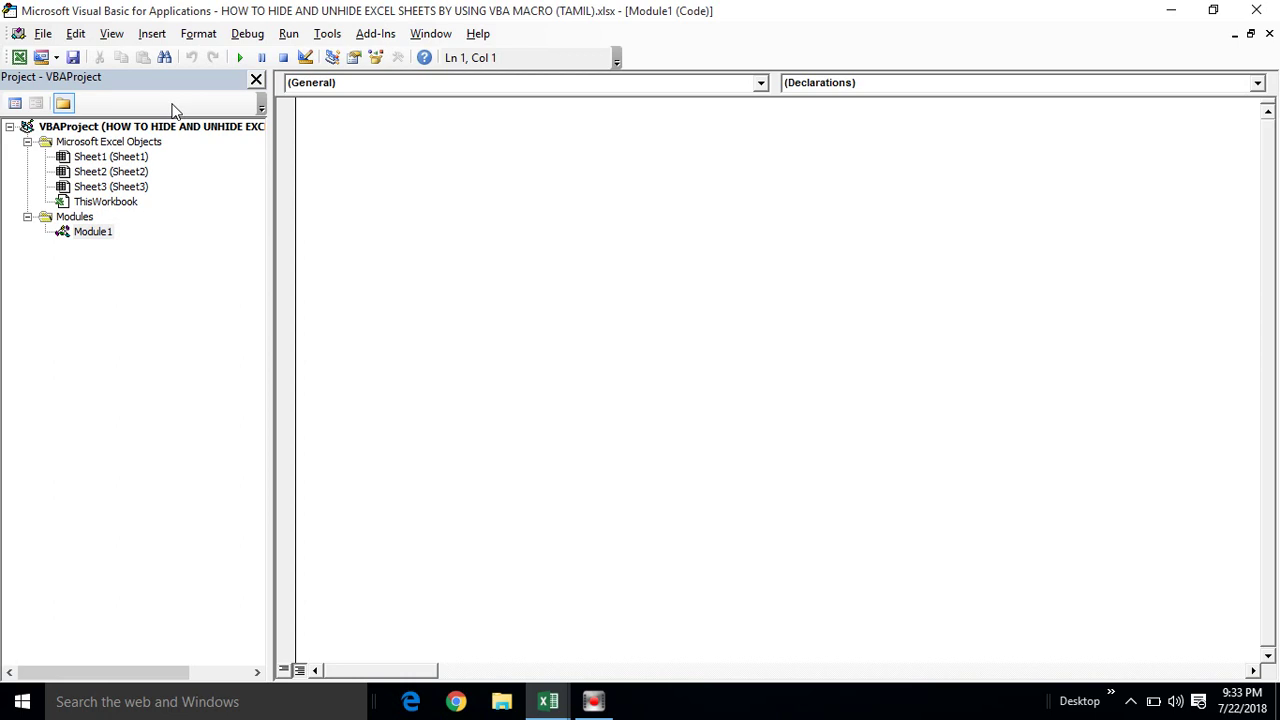
Create the Sub Sheets_Hide procedure and begin its body with 'thisworkbook'.
text(sub )
text(Shett)
key(BackSpace)
key(BackSpace)
text(ets)
text( Hide)
key(Return)
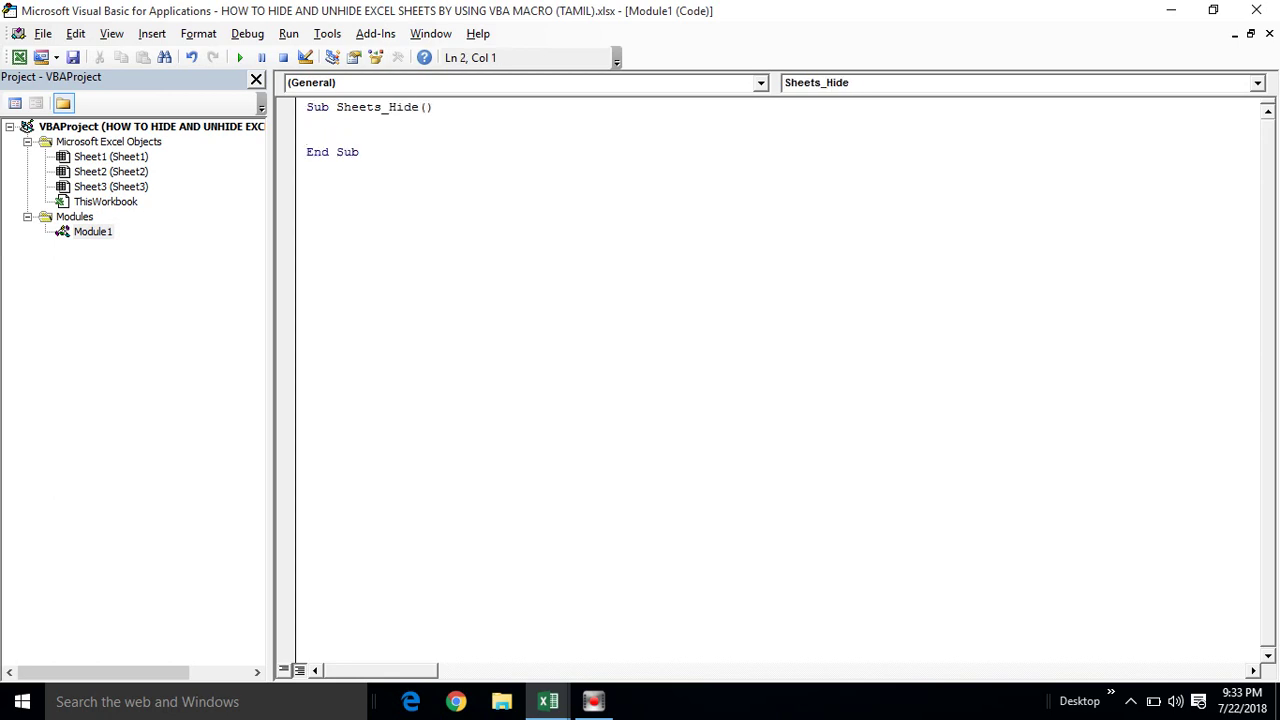
text(thisworkbook)
Switch back to Excel's Sheet1 and select empty cells there.
key(alt+Tab)
click(147, 336)
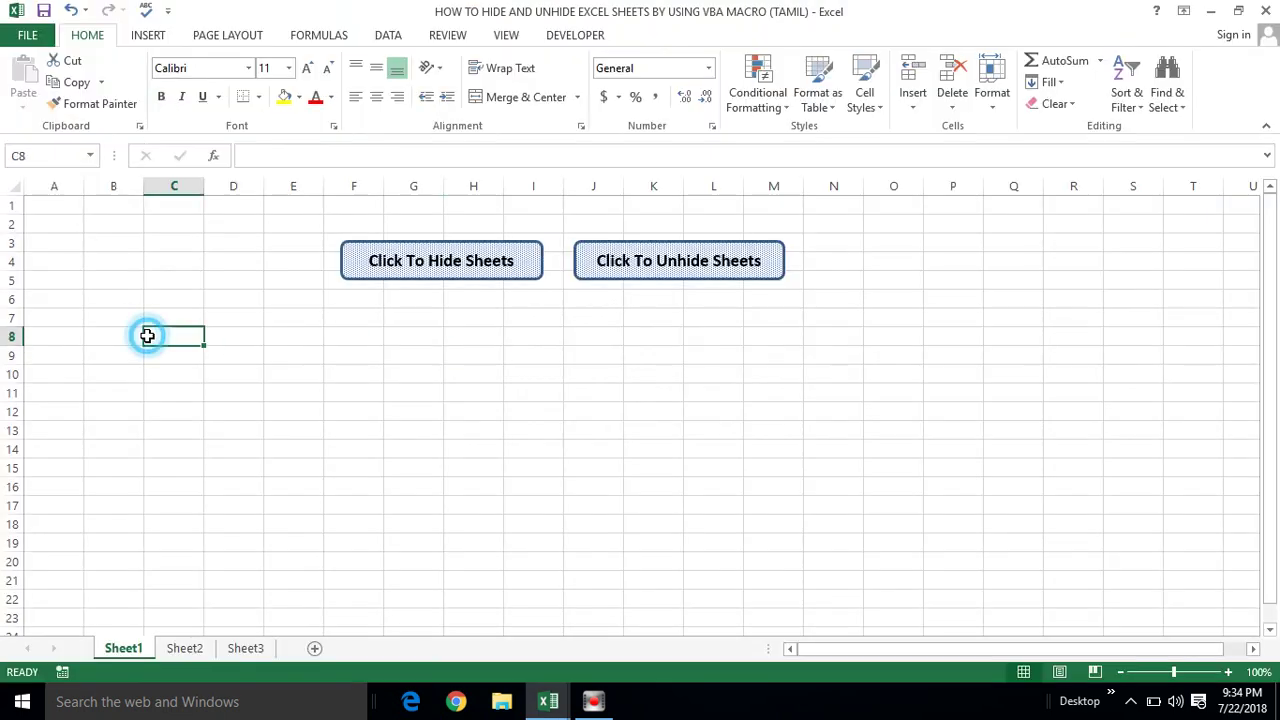
click(208, 335)
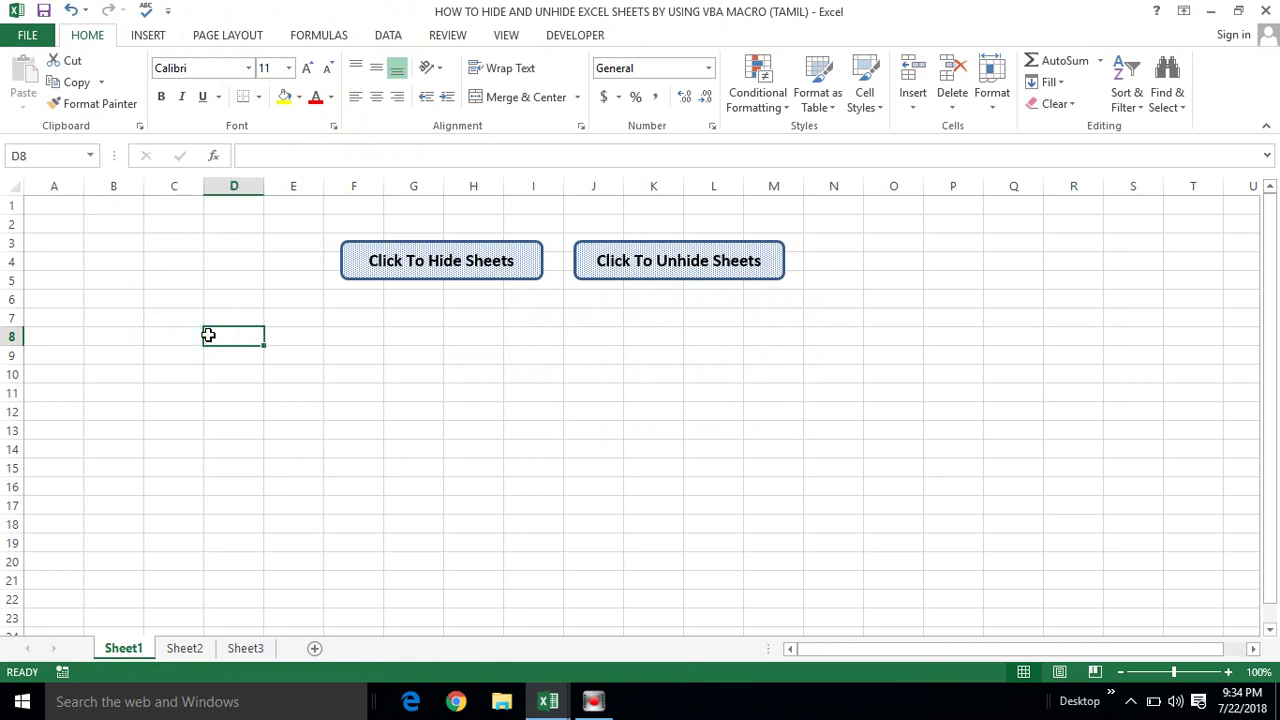
Complete the line ThisWorkbook.Worksheets("sheet2").Visible = xlSheetHidden in Sheets_Hide.
key(alt+Tab)
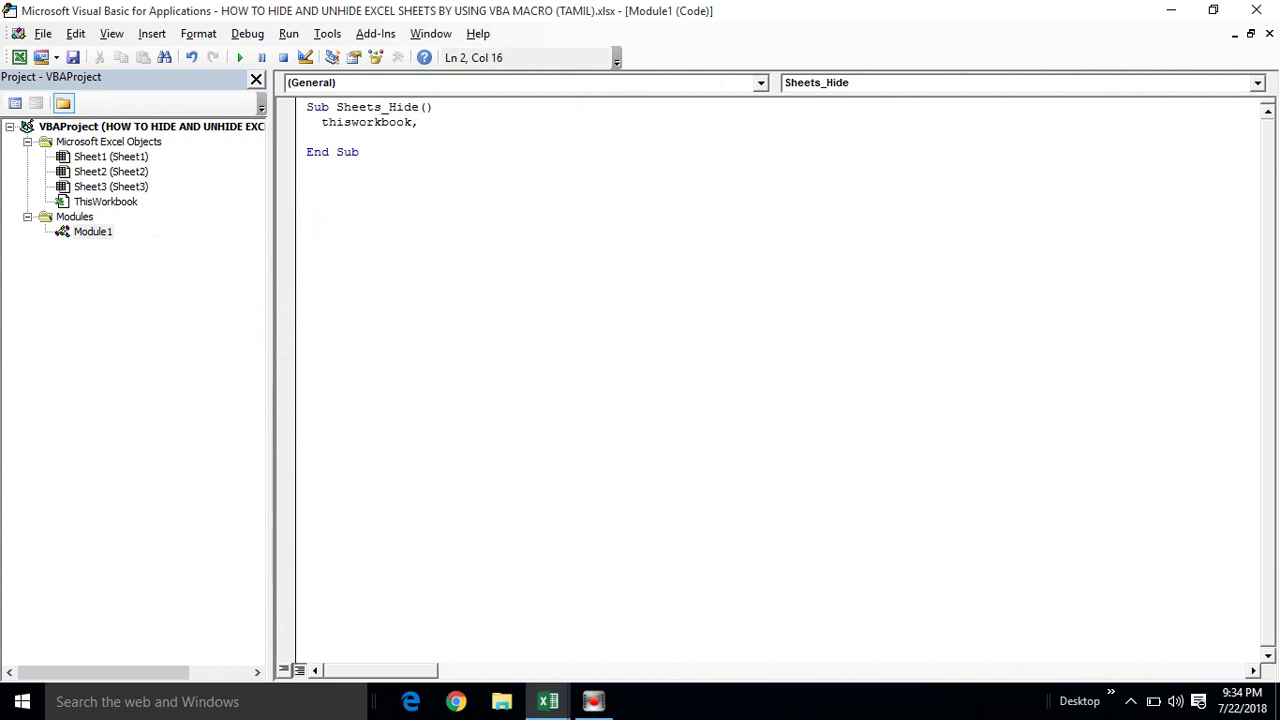
text(.wor)
key(BackSpace)
text(orkshe)
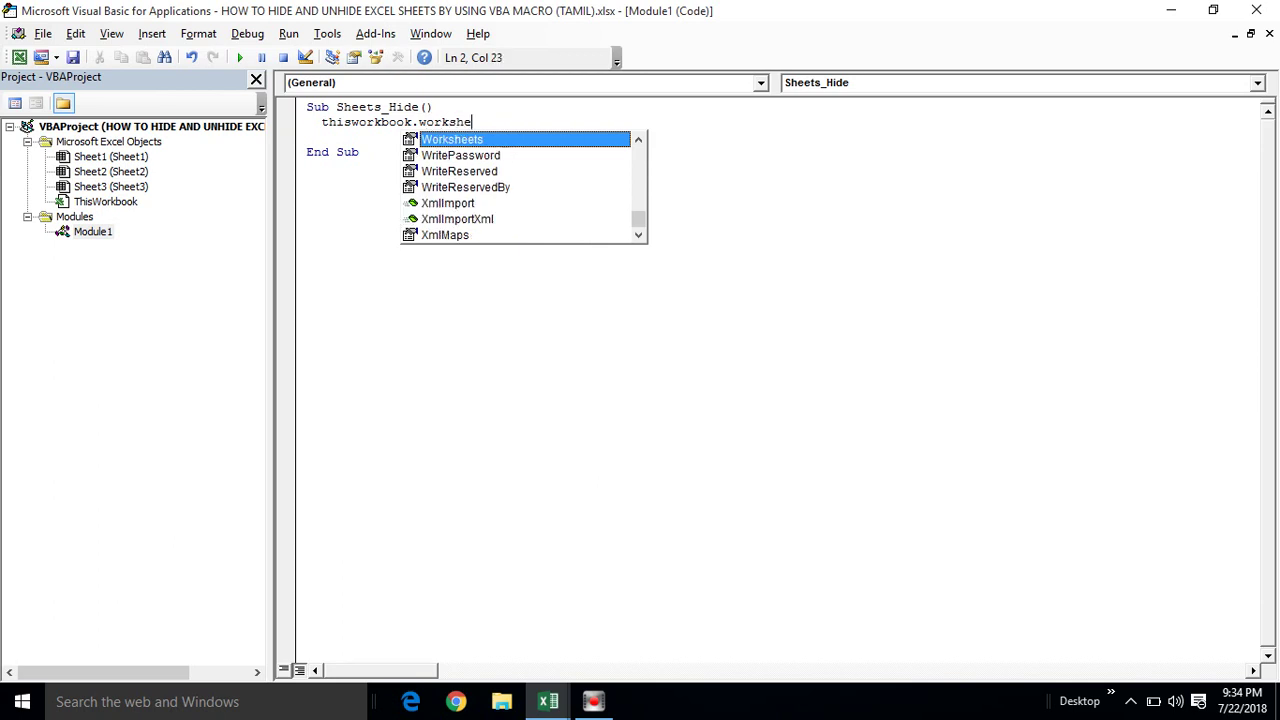
key(Tab)
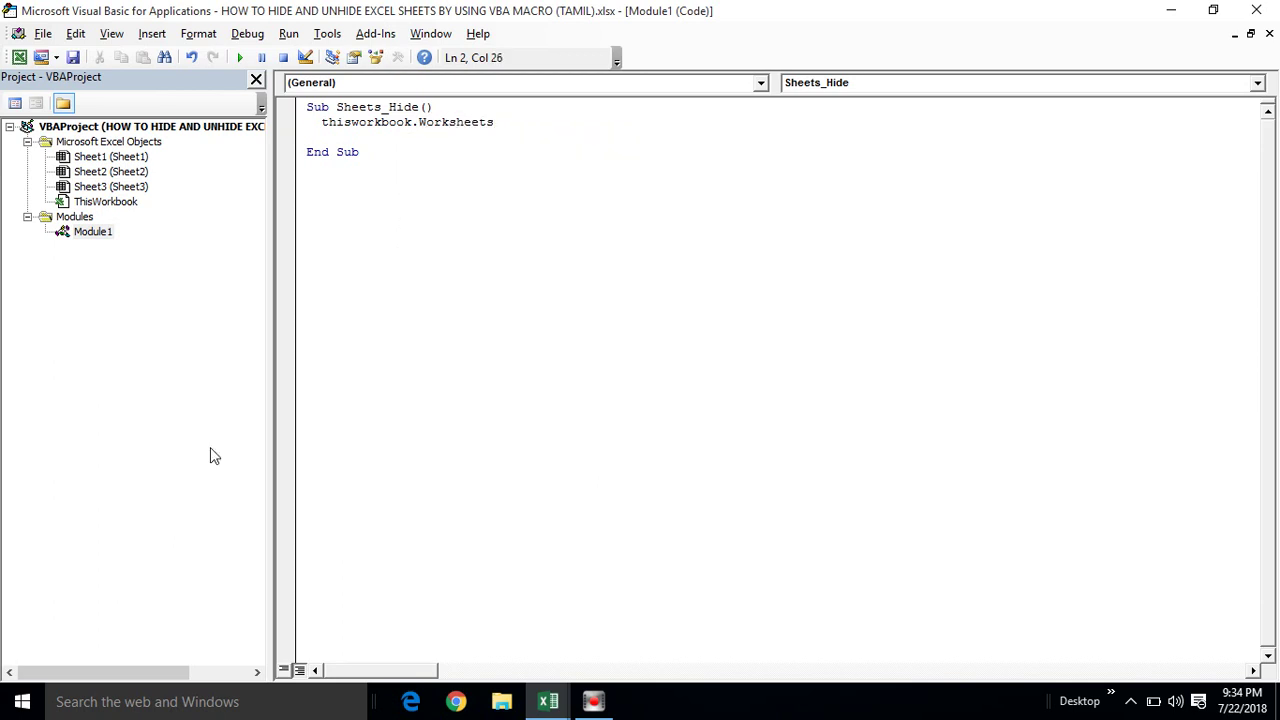
text(("sheet2")
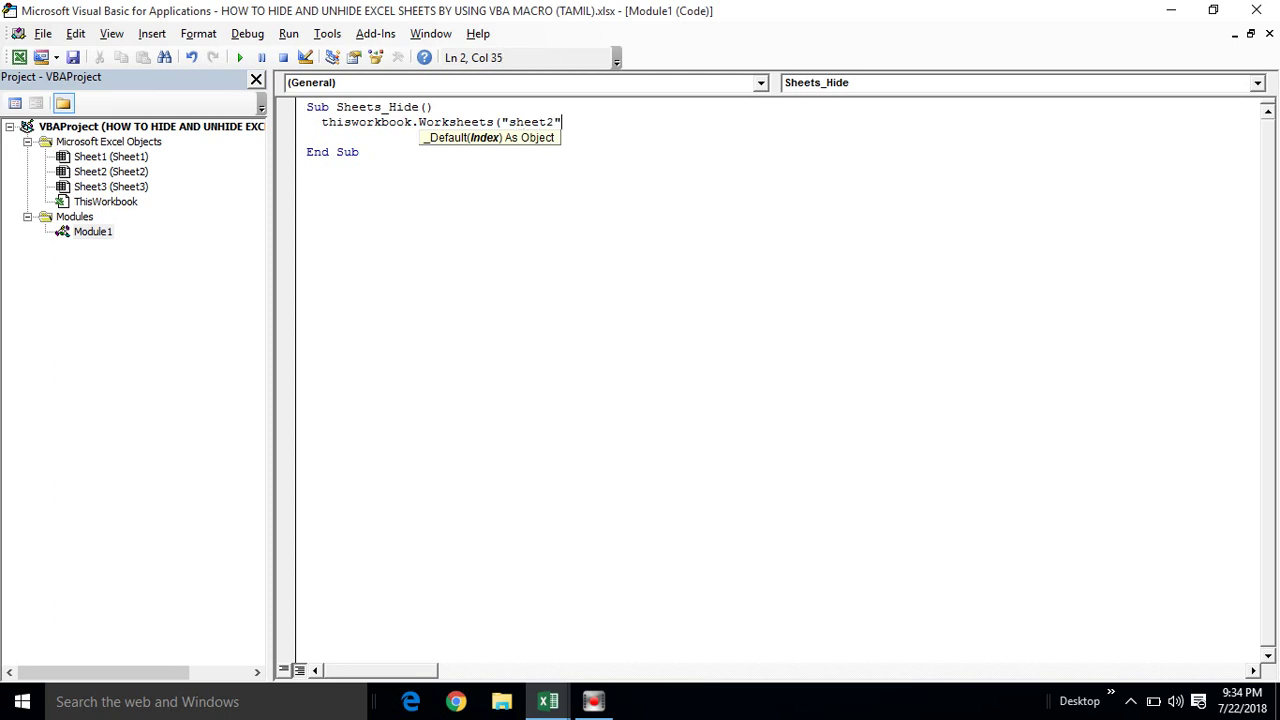
text().visible)
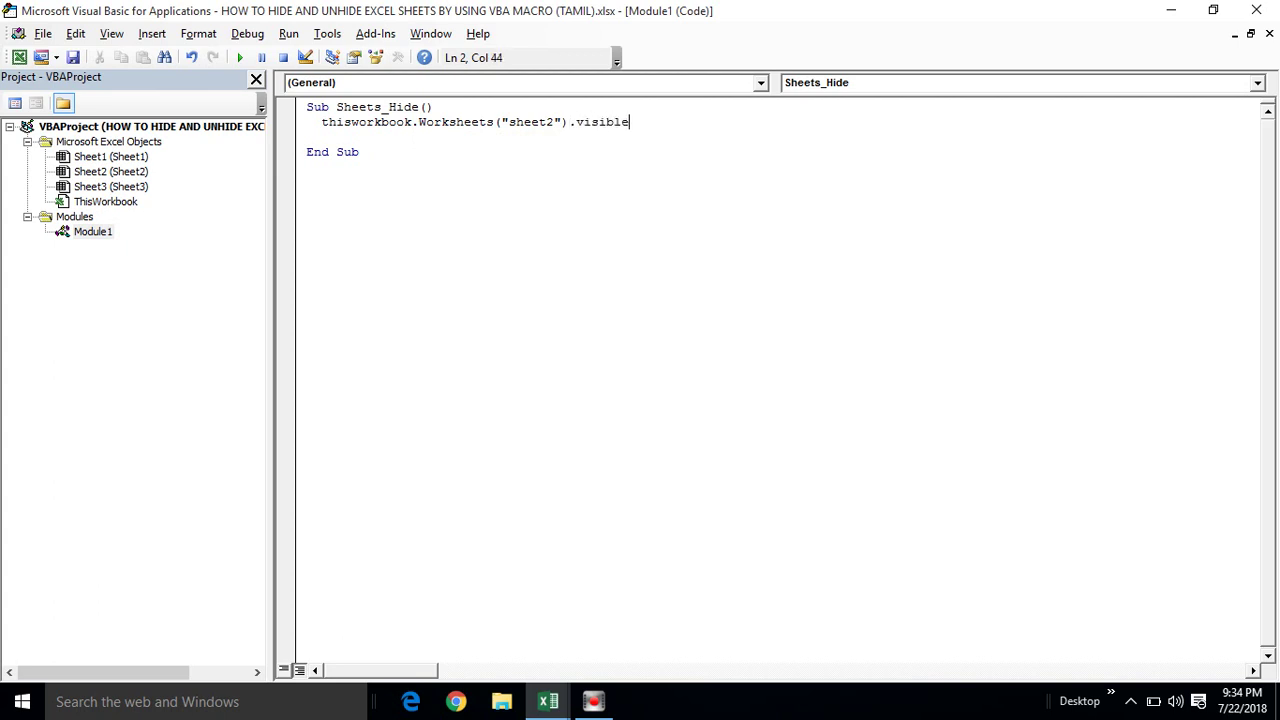
text(= xlsheet)
text(hidden)
key(Return)
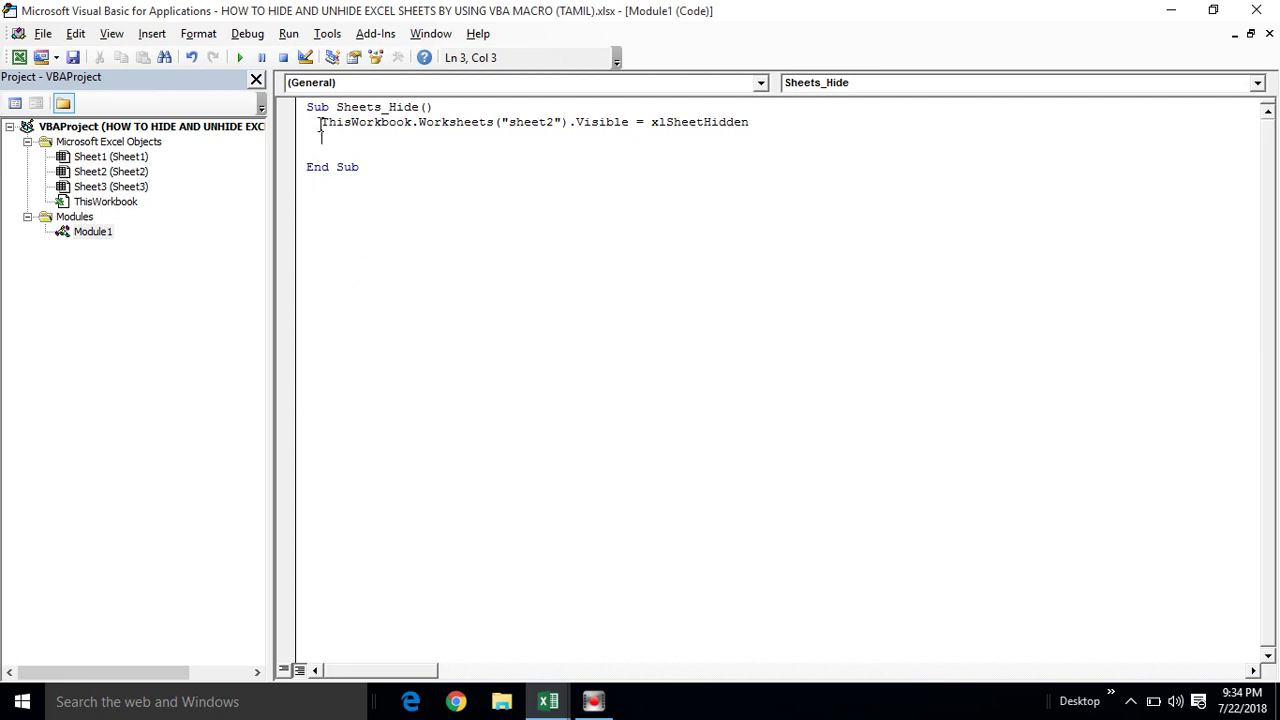
Insert a blank line above the sheet-hiding line for a comment.
click(319, 122)
key(Return)
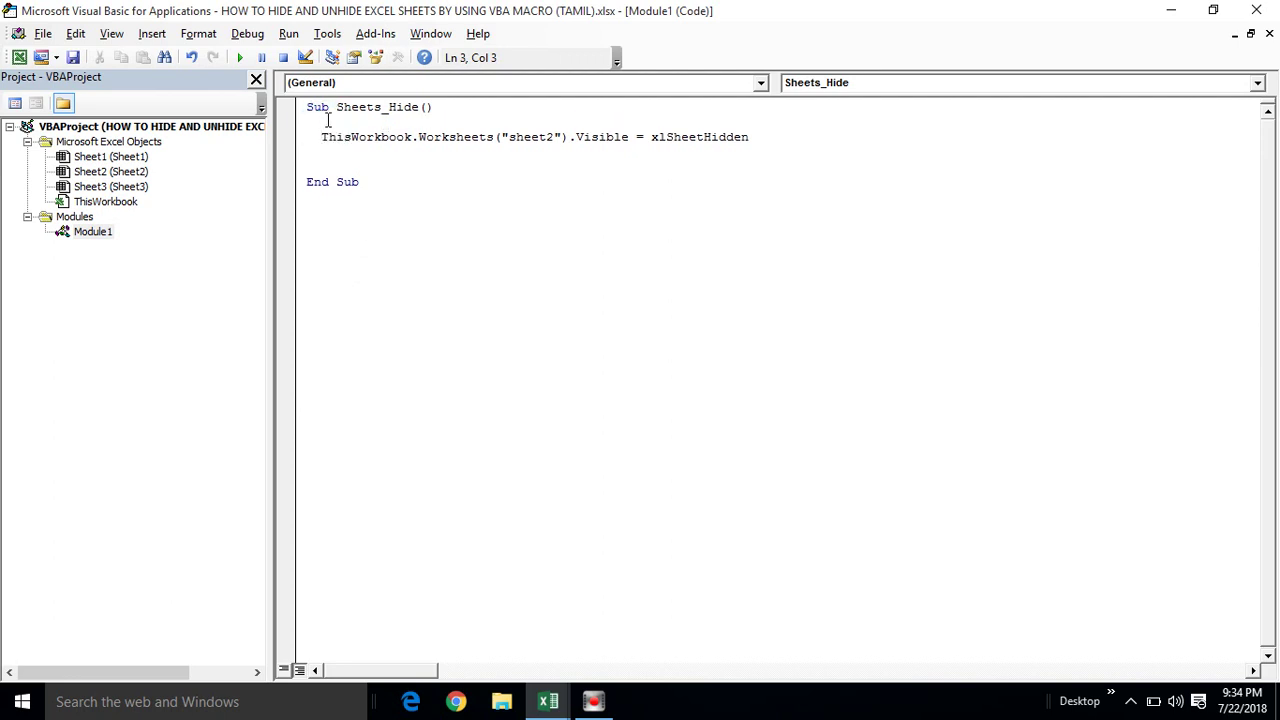
click(327, 120)
Add the comment 'We can unhide the sheets mannually' and delete the surrounding blank lines.
text(')
text(We can unhide the sheets mannually)
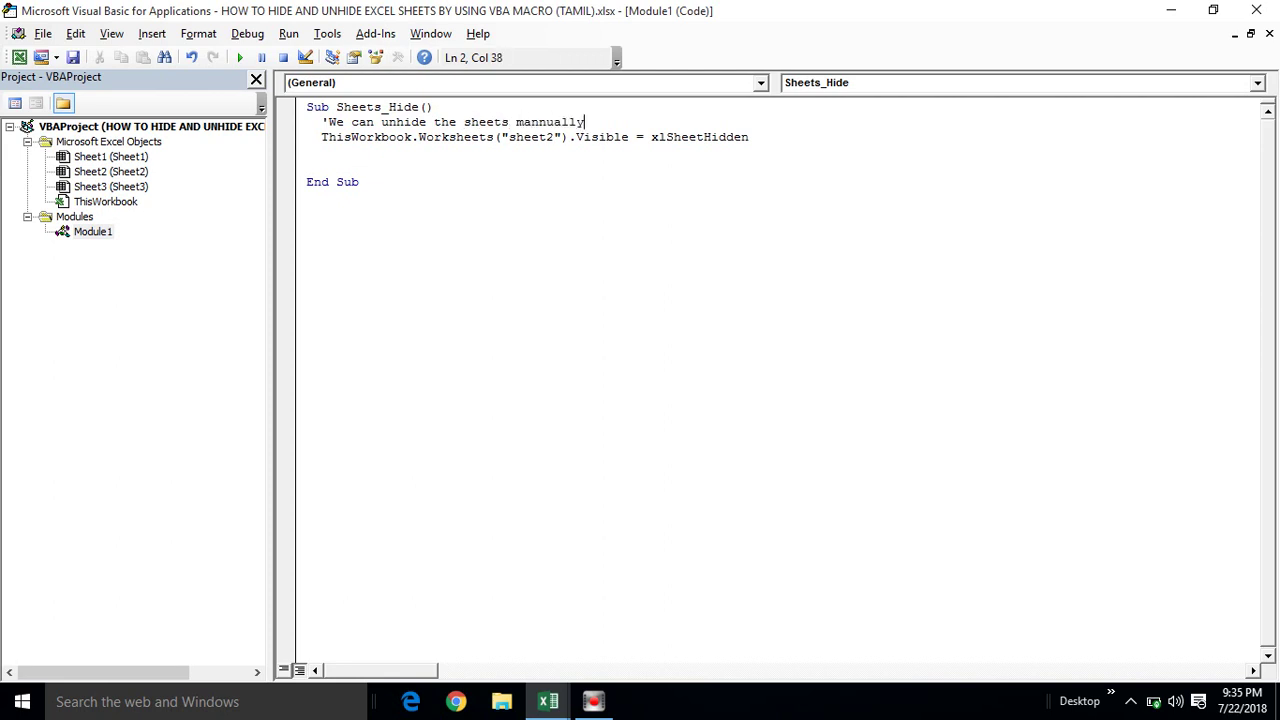
key(Return)
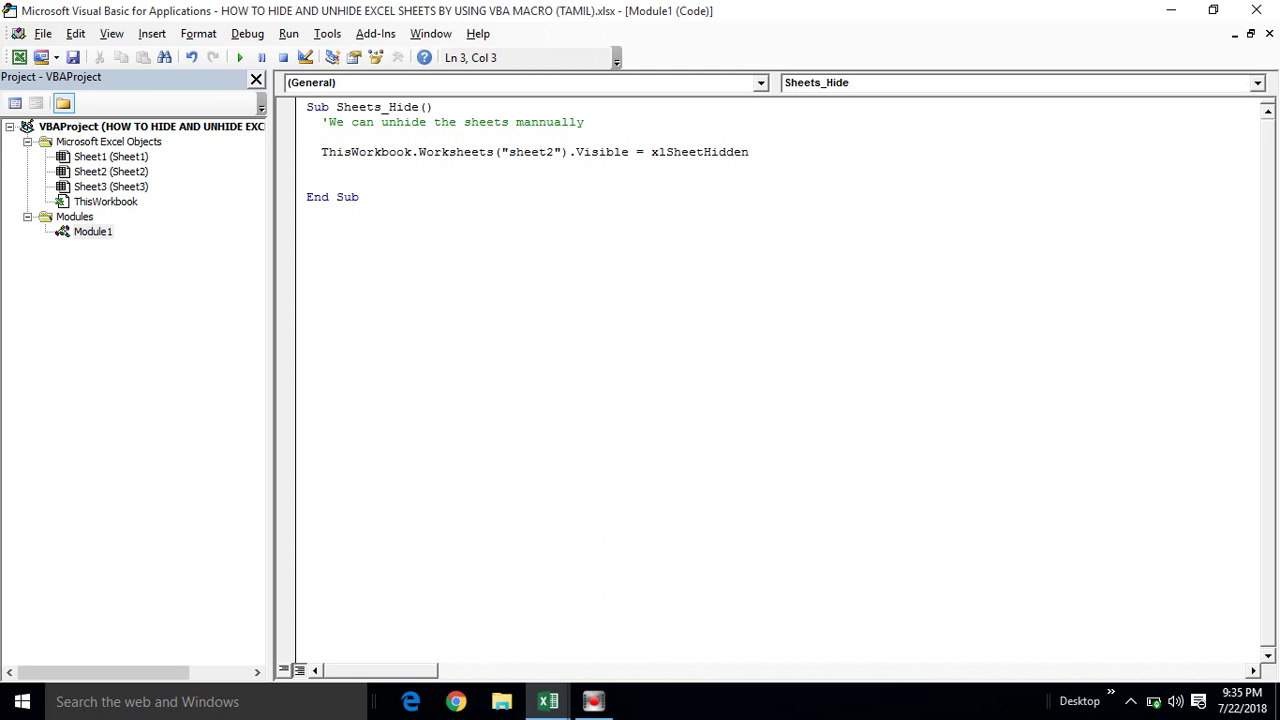
click(318, 152)
key(BackSpace)
key(BackSpace)
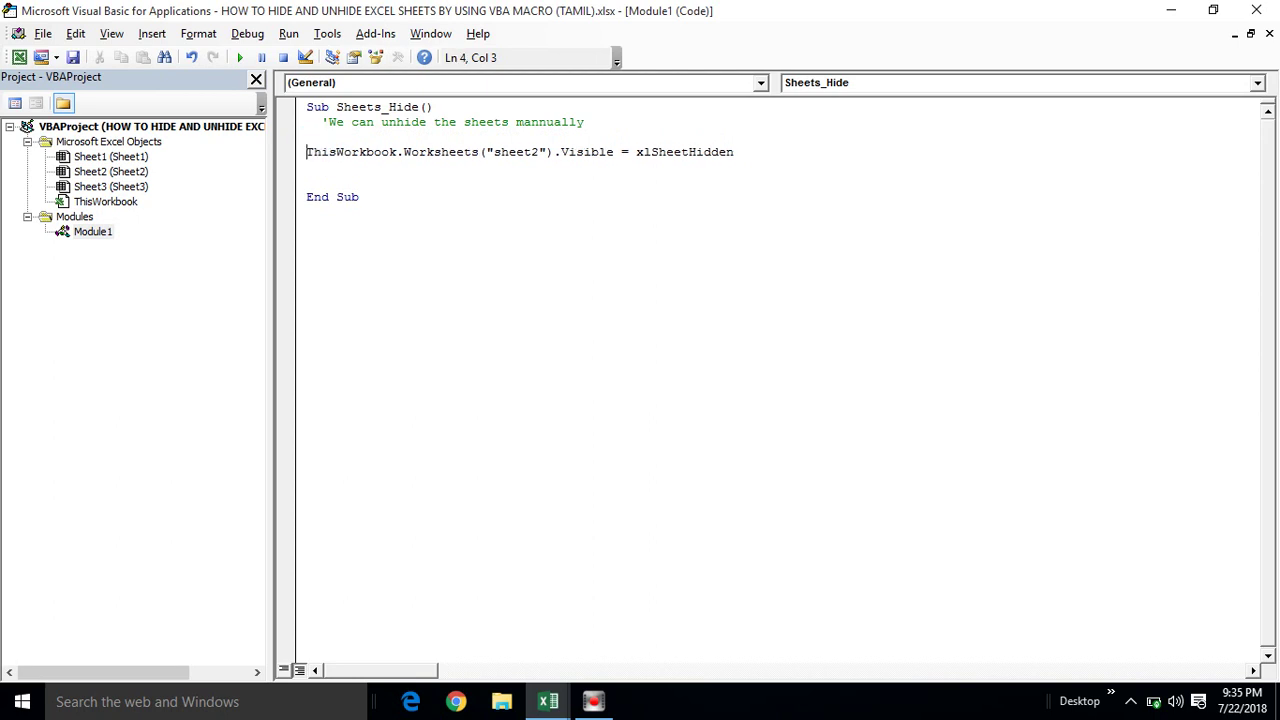
key(BackSpace)
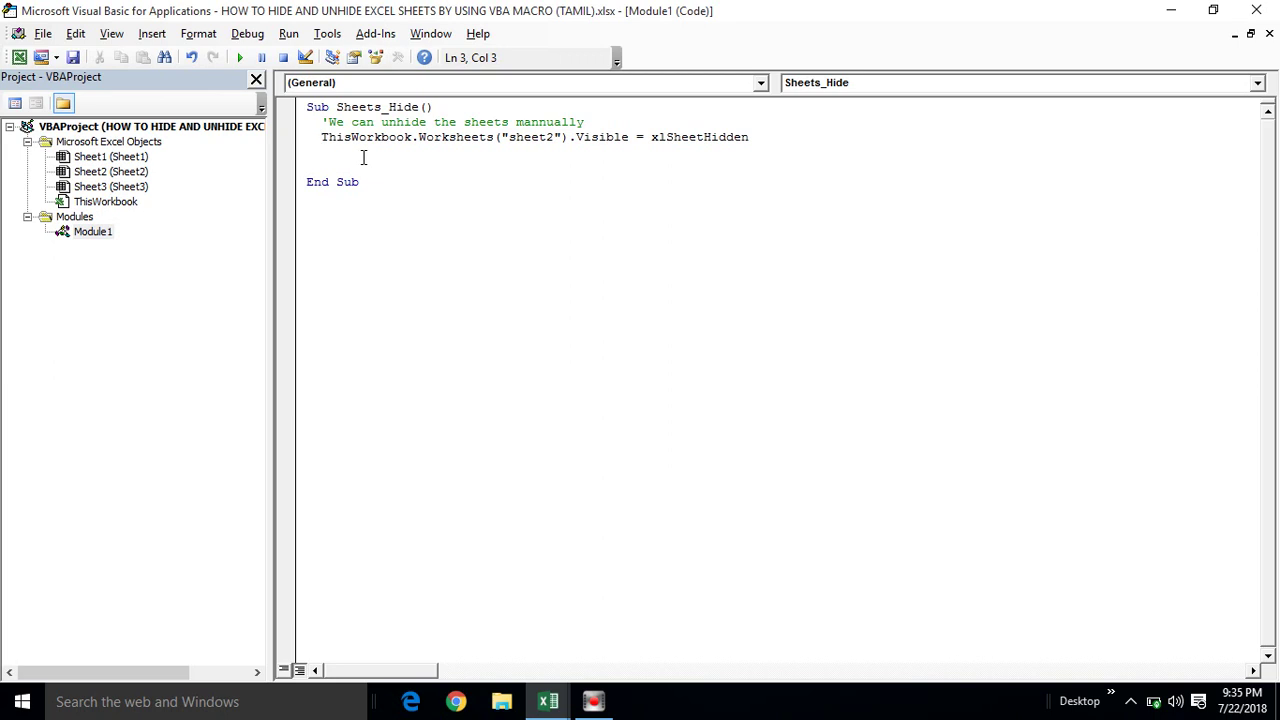
click(331, 166)
key(BackSpace)
Restore and move the editor aside, then run Sheets_Hide from the Macros dialog.
click(1222, 12)
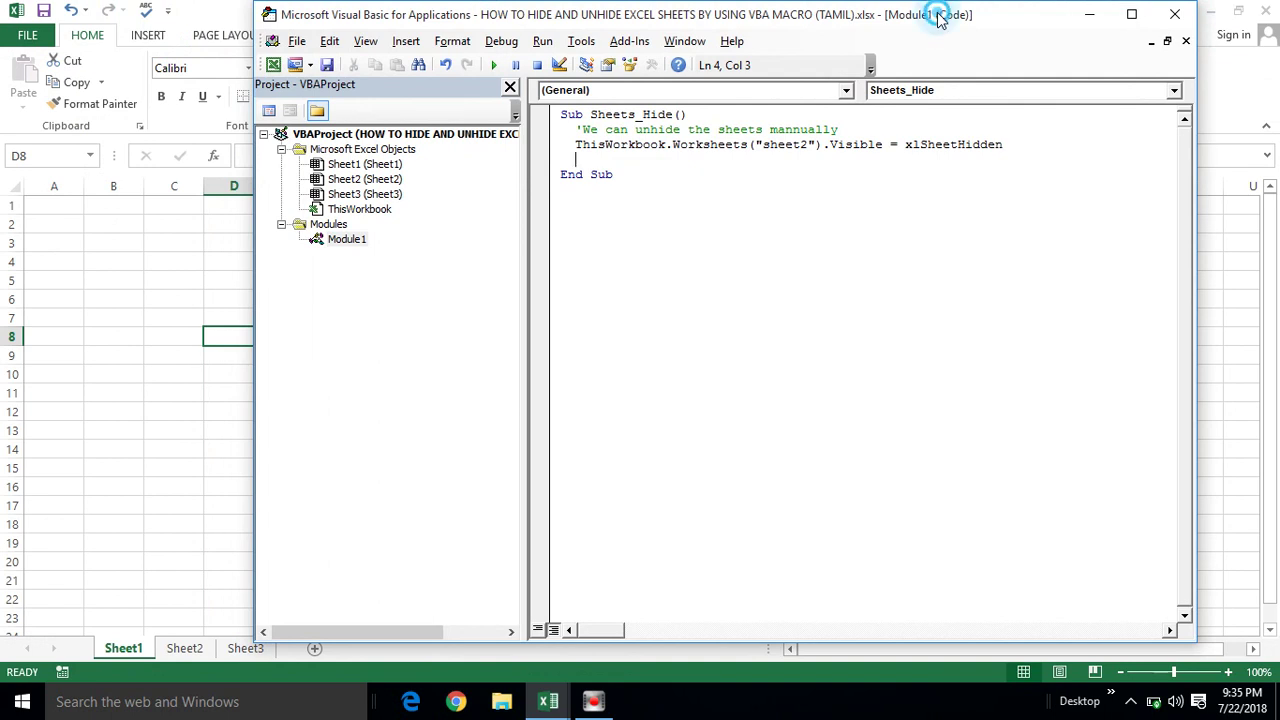
drag(940, 20, 1020, 26)
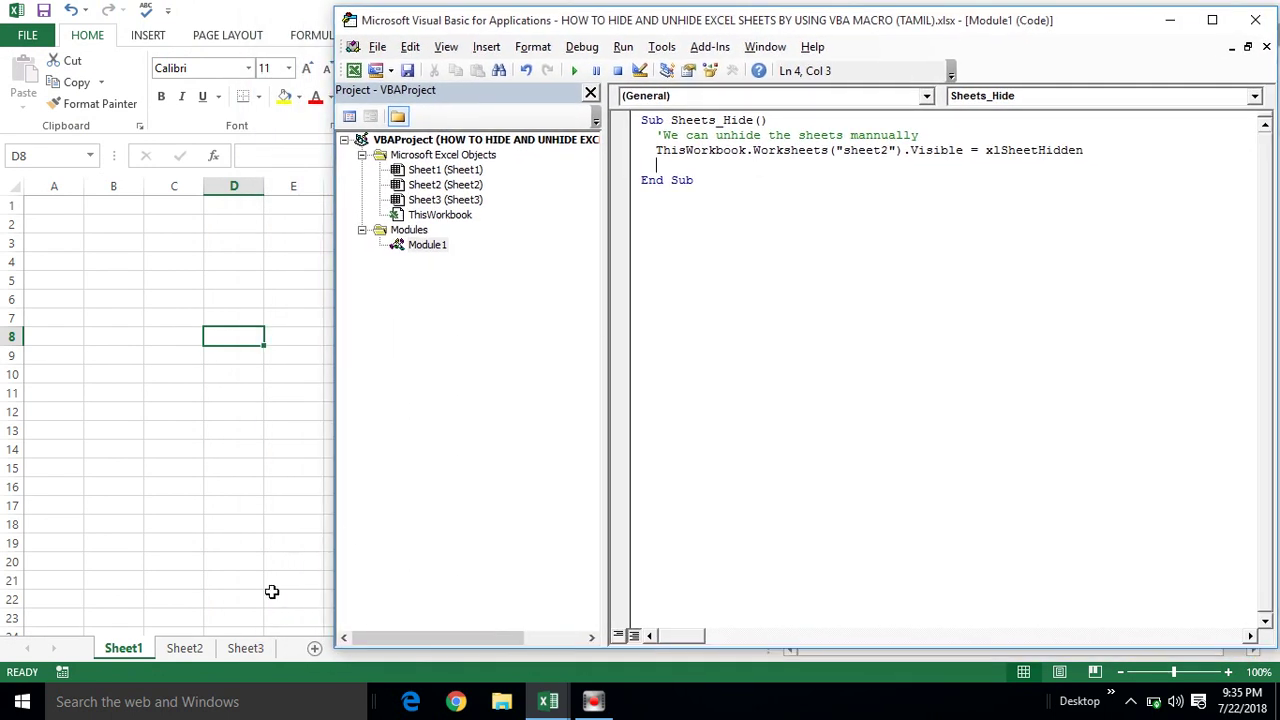
click(722, 240)
click(574, 70)
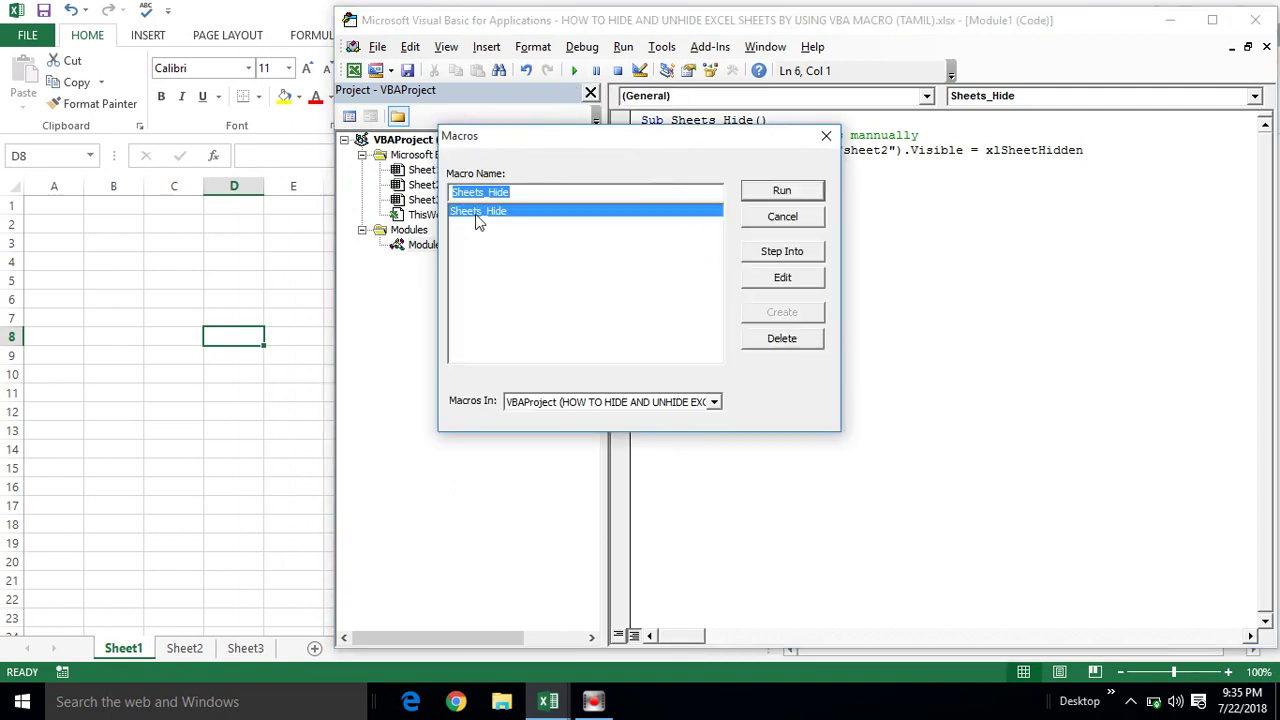
click(782, 192)
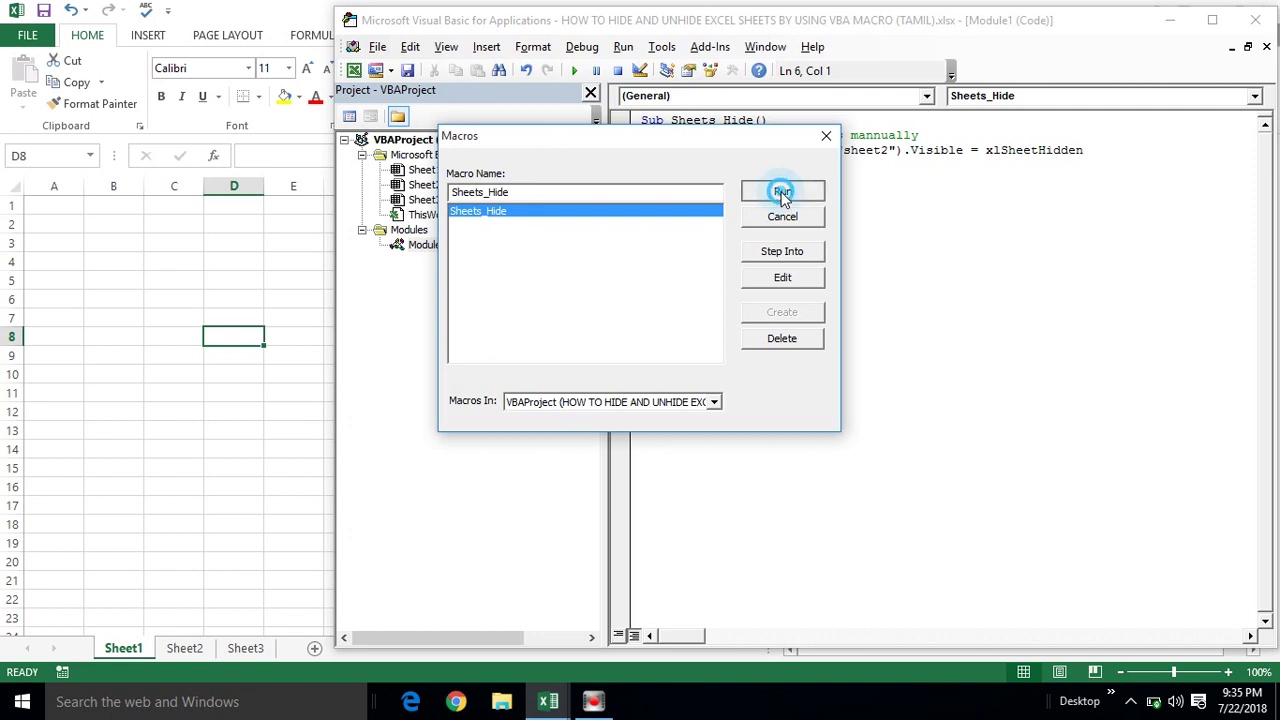
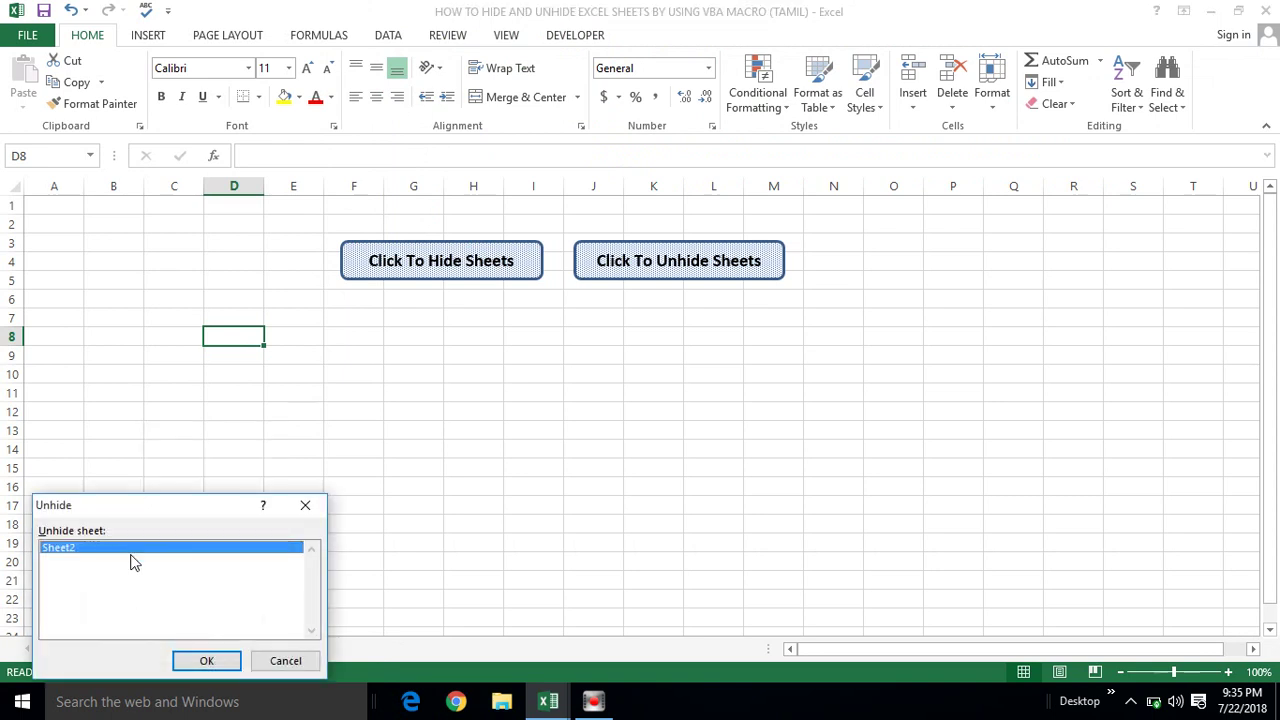
Confirm unhiding Sheet2, go back to Sheet1, and reopen the Sheets_Hide code with Alt+F11.
click(206, 662)
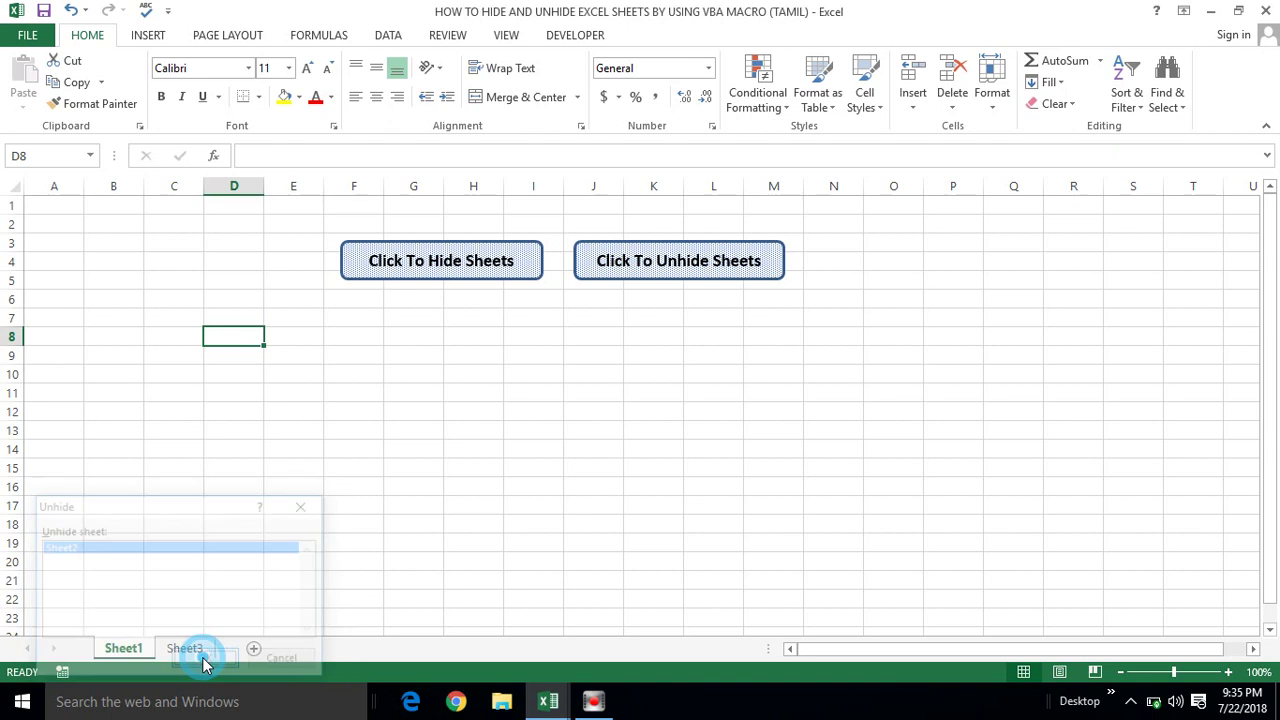
click(135, 649)
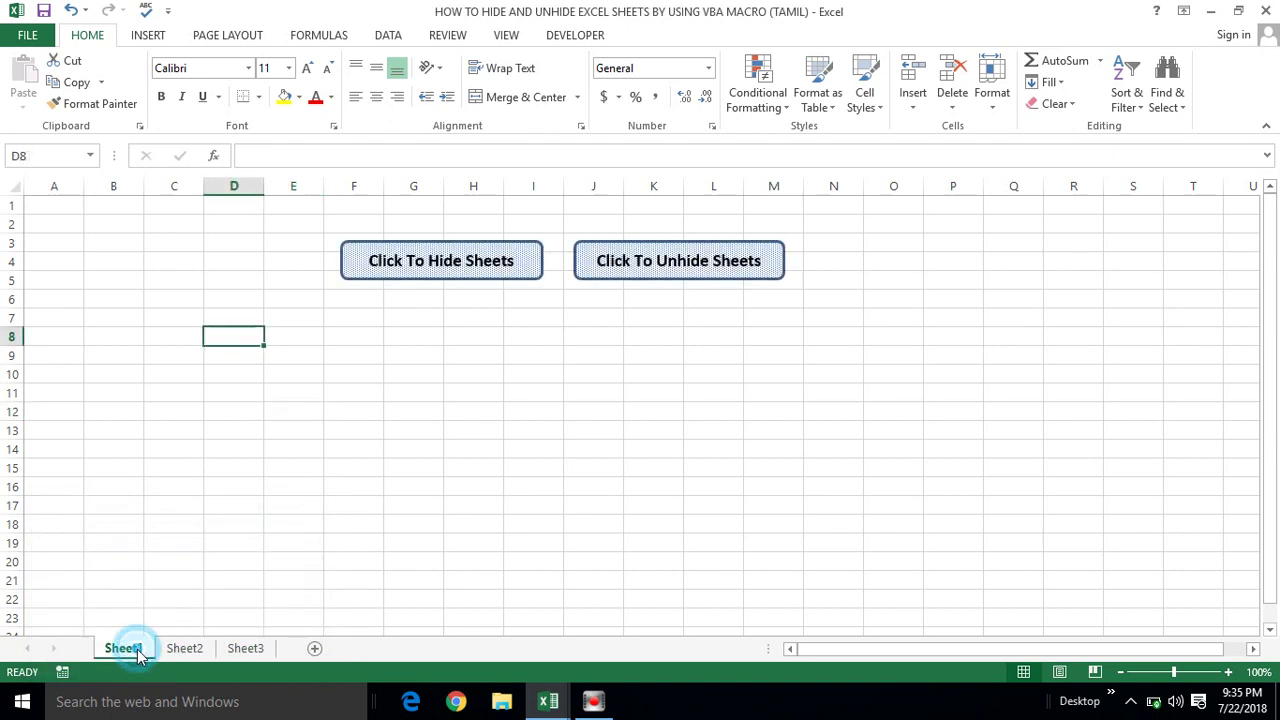
key(alt+F11)
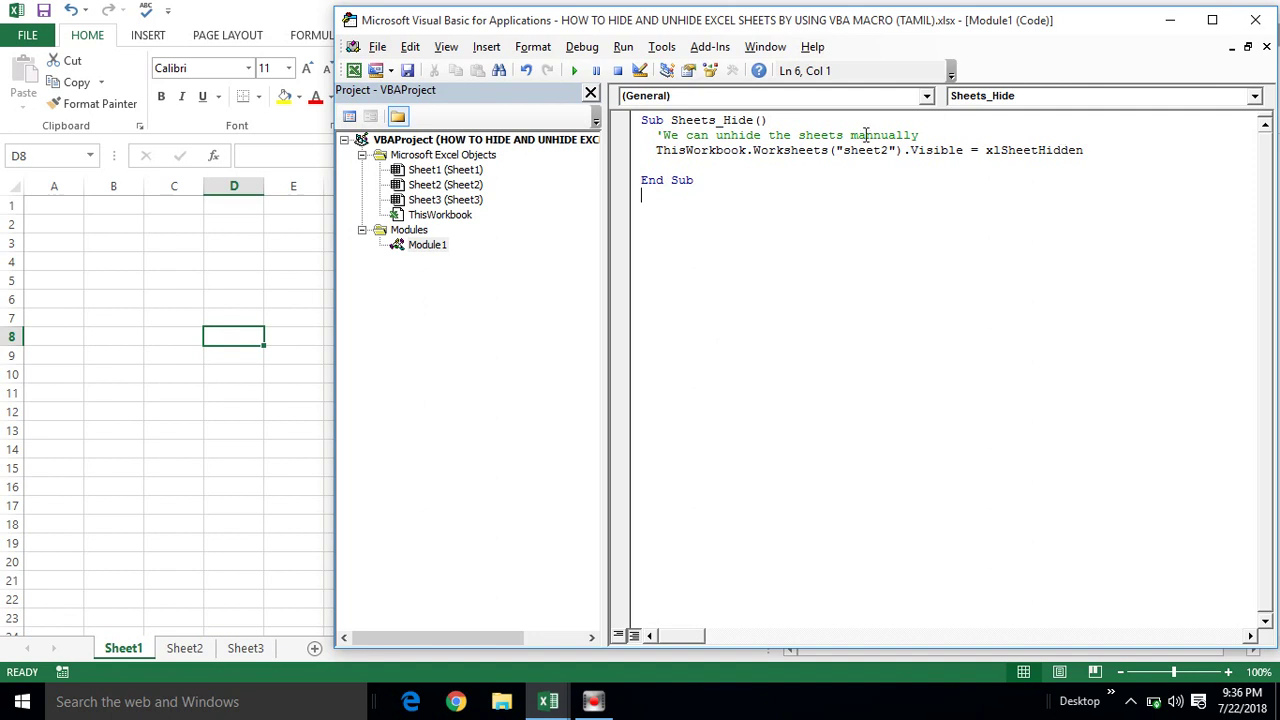
Duplicate the ThisWorkbook xlSheetHidden line and comment out the original.
click(656, 150)
key(shift+End)
key(ctrl+c)
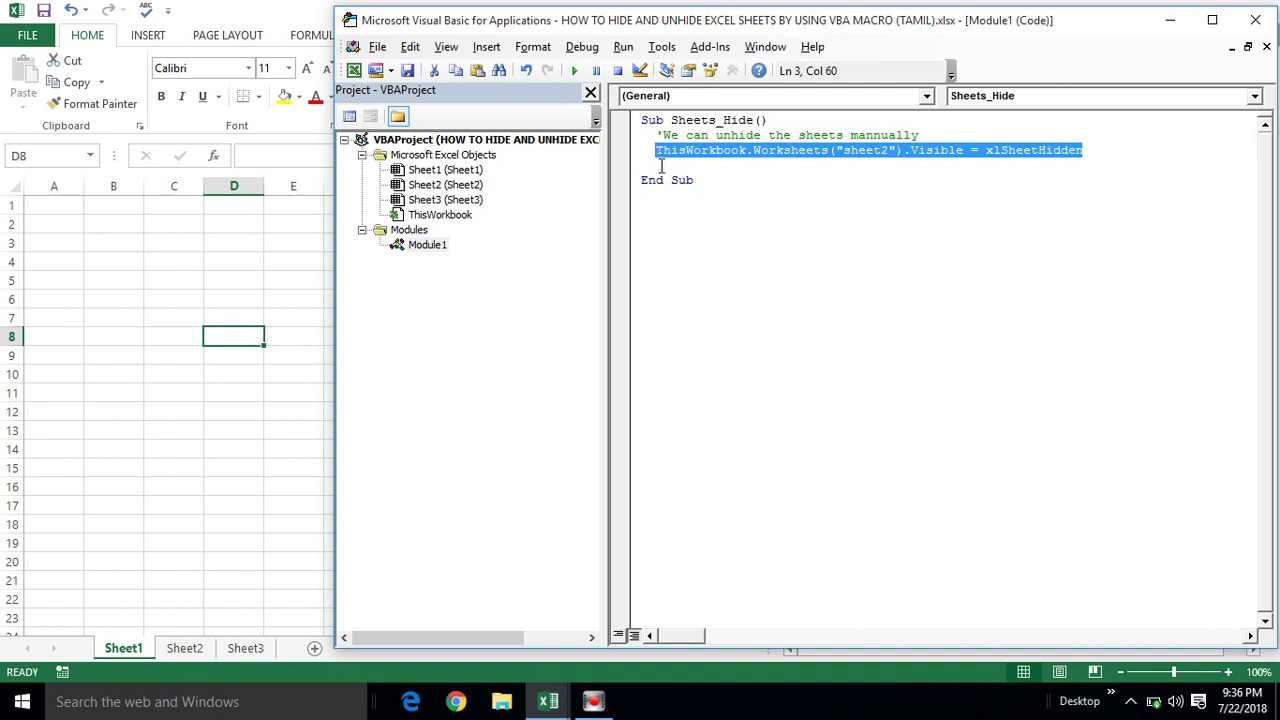
click(661, 166)
key(ctrl+v)
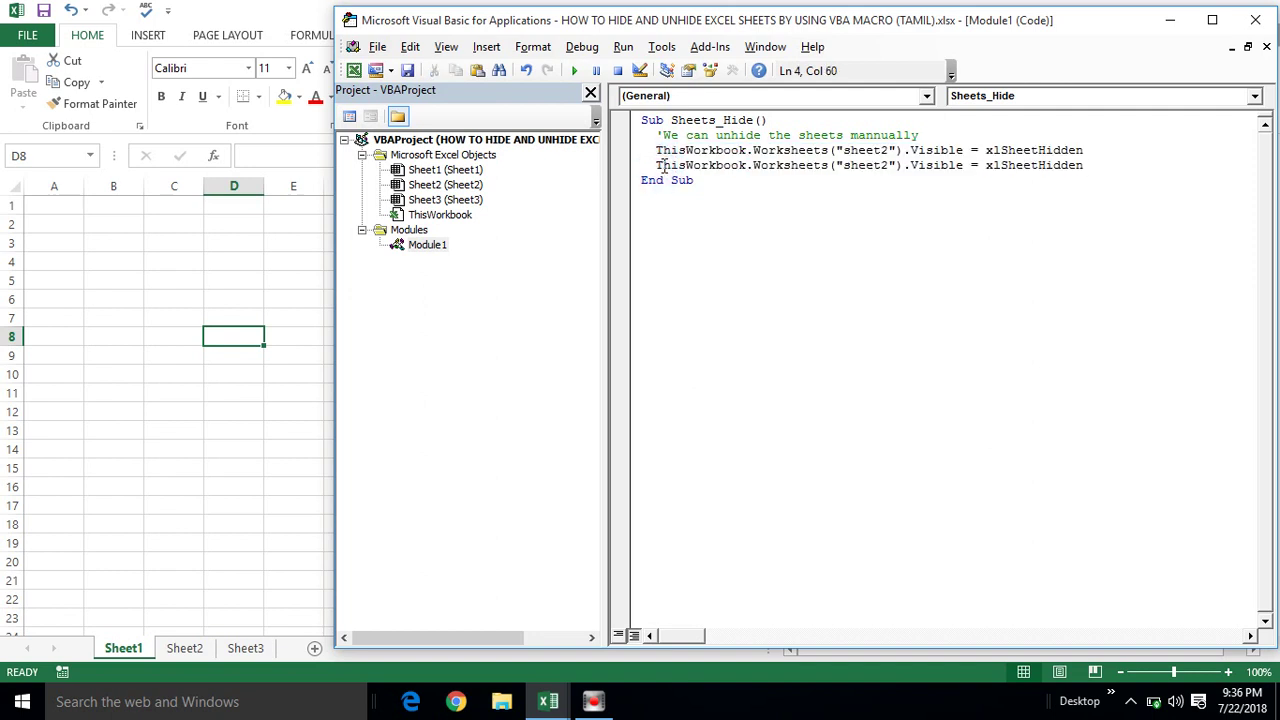
click(657, 150)
text(')
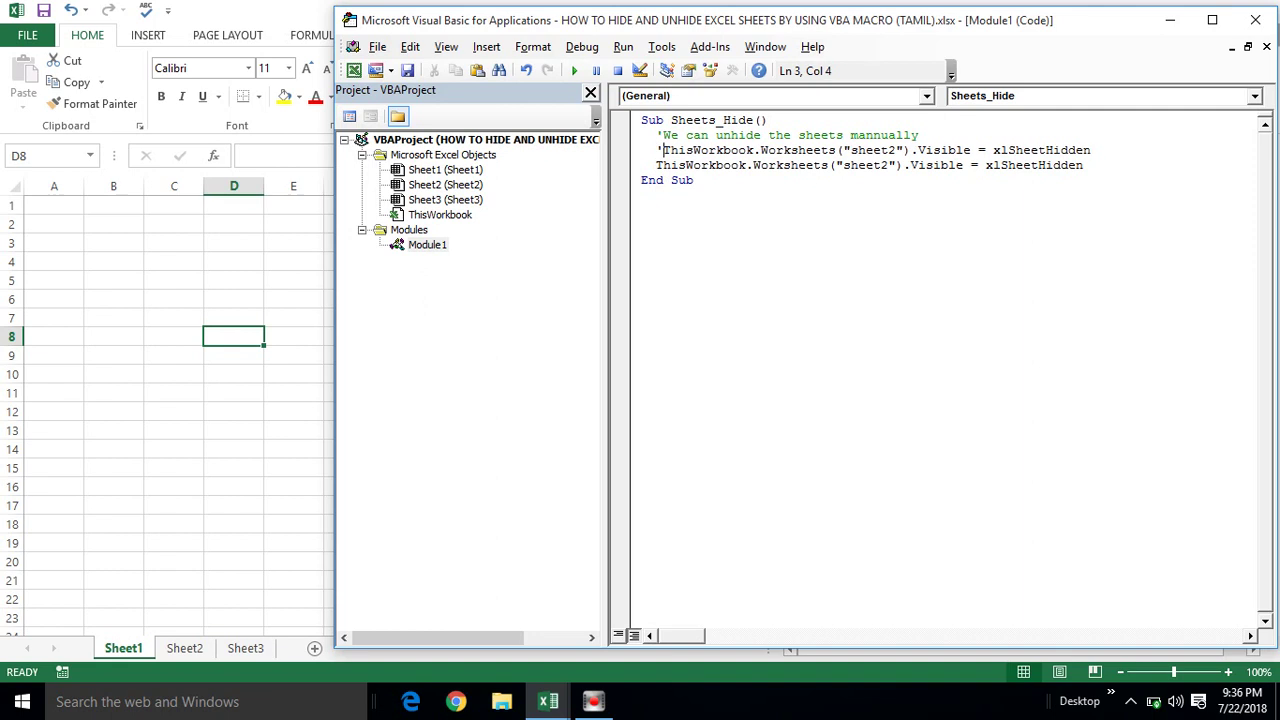
Insert the comment line 'We can not unhide the sheets mannually' above the duplicate.
click(657, 165)
key(Return)
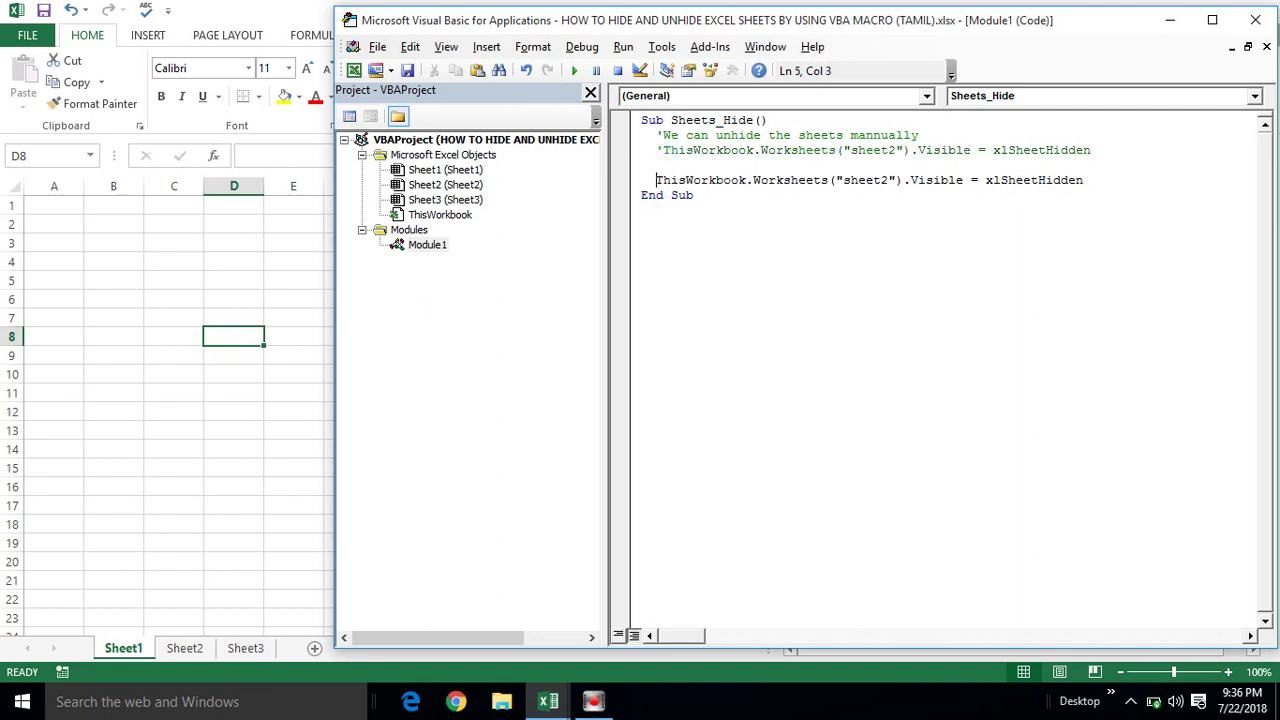
click(659, 166)
text(')
text(We can )
text(not undh)
key(BackSpace)
key(BackSpace)
text(hide the sheets mannually)
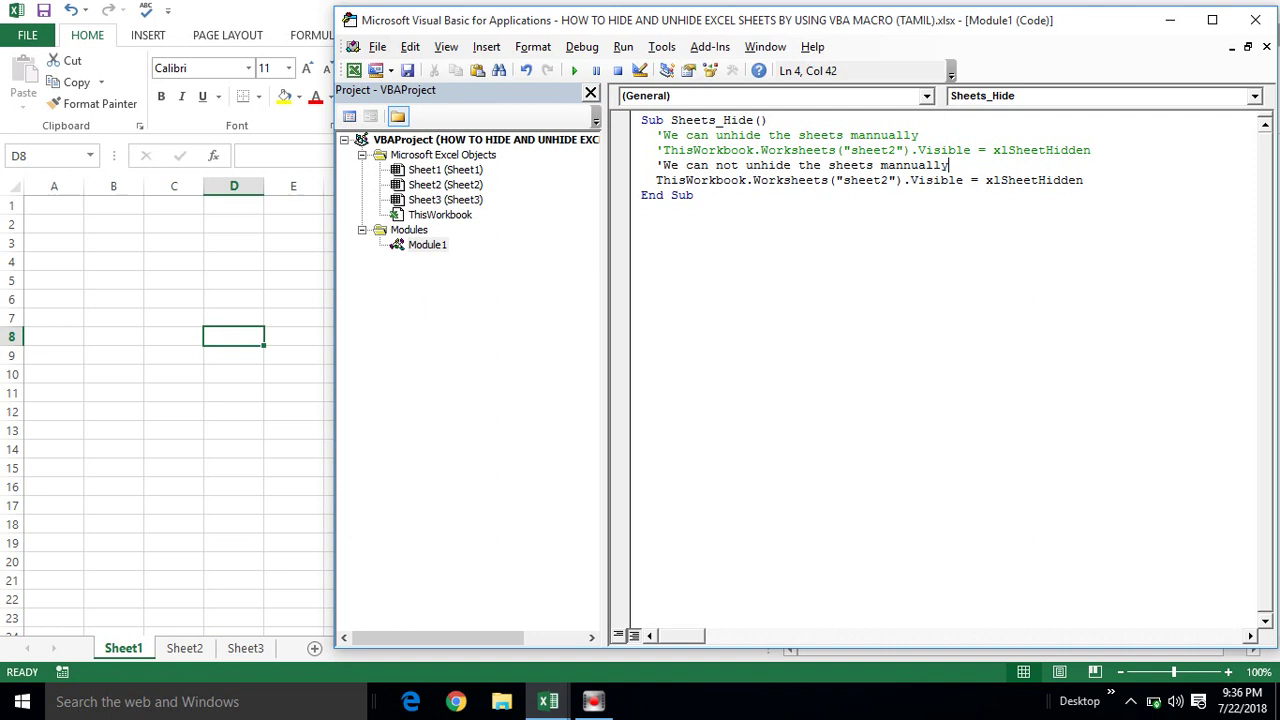
key(Return)
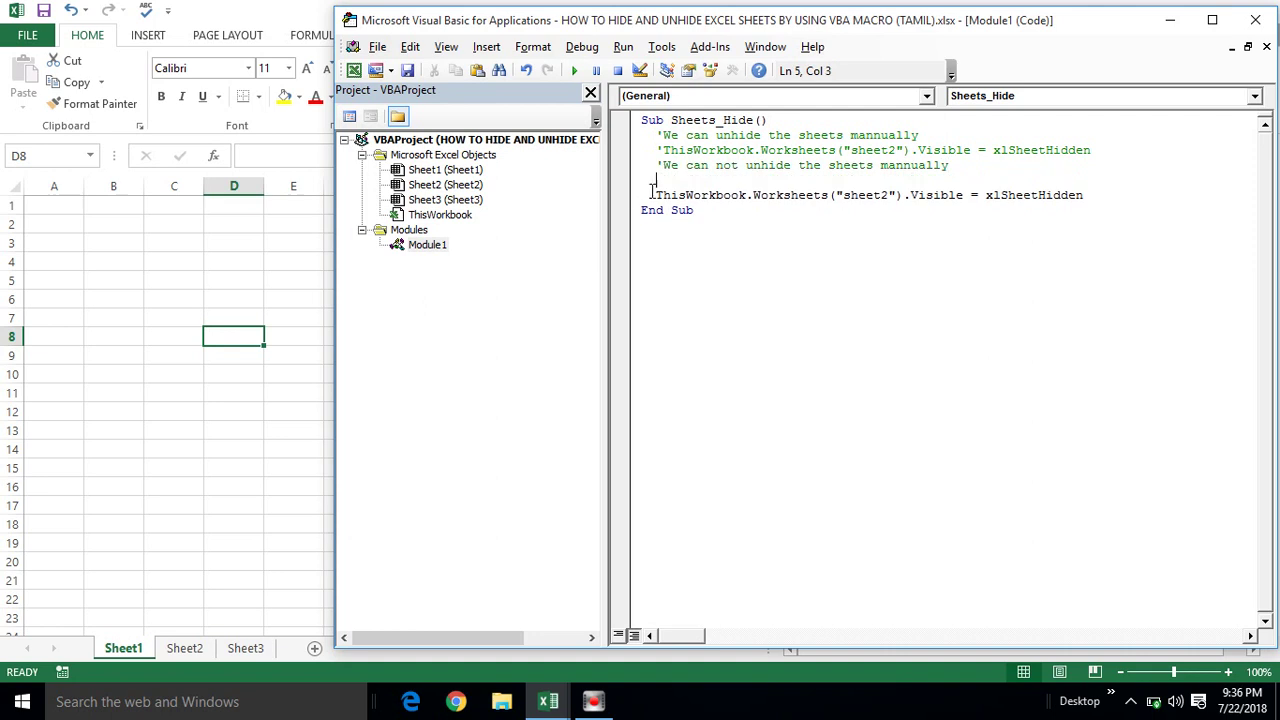
key(BackSpace)
key(BackSpace)
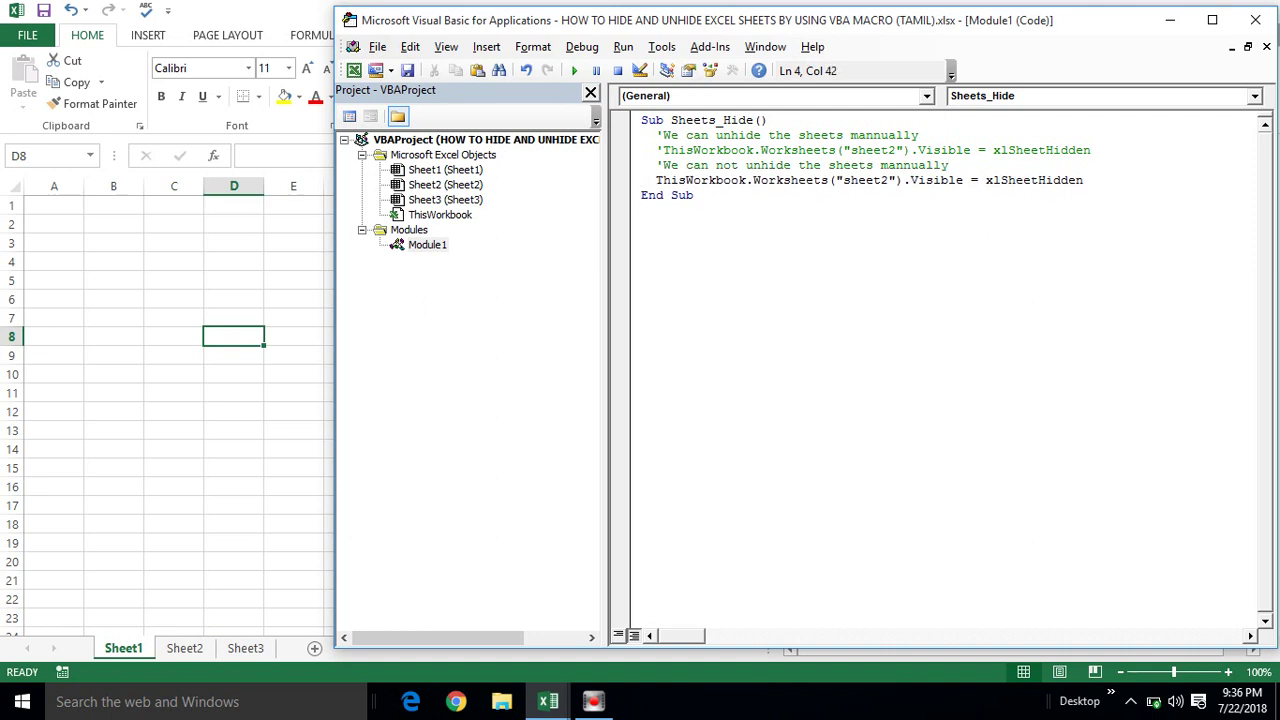
click(657, 180)
key(BackSpace)
key(BackSpace)
key(BackSpace)
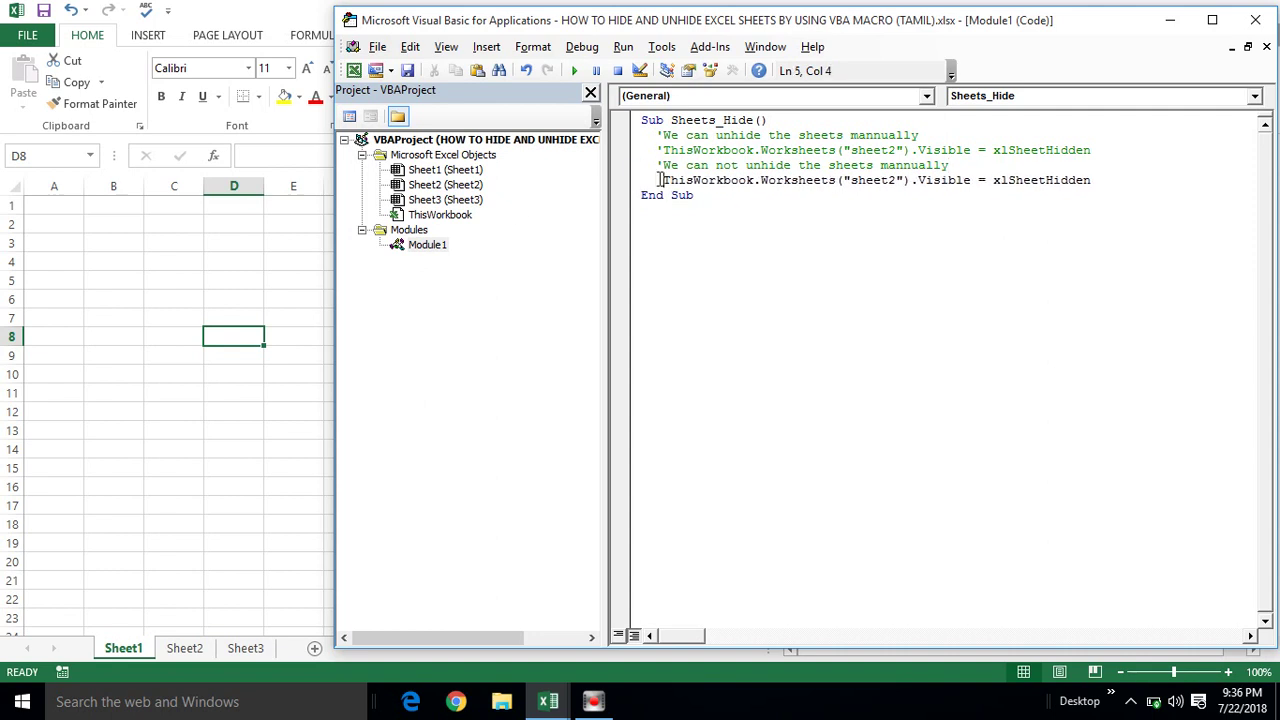
Change the duplicate line to xlSheetVeryHidden and run Sheets_Hide.
click(1048, 179)
text(vey)
key(BackSpace)
text(ry)
click(1155, 174)
key(Return)
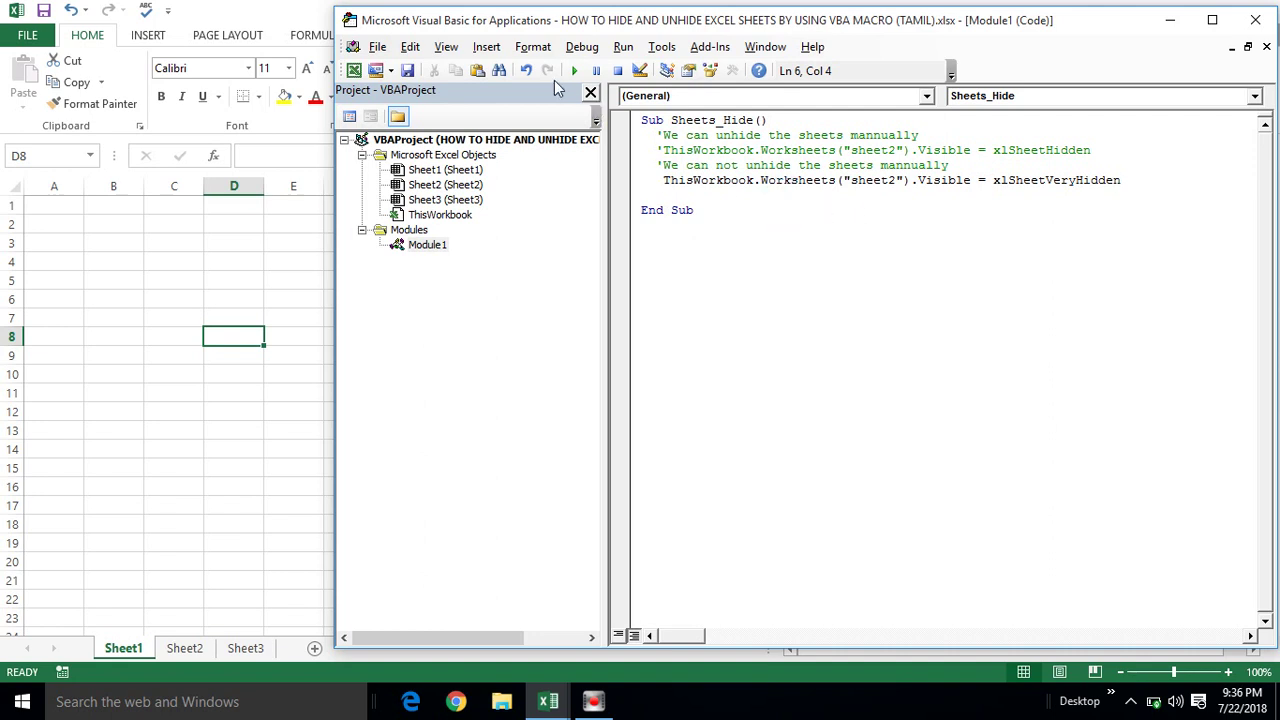
click(575, 71)
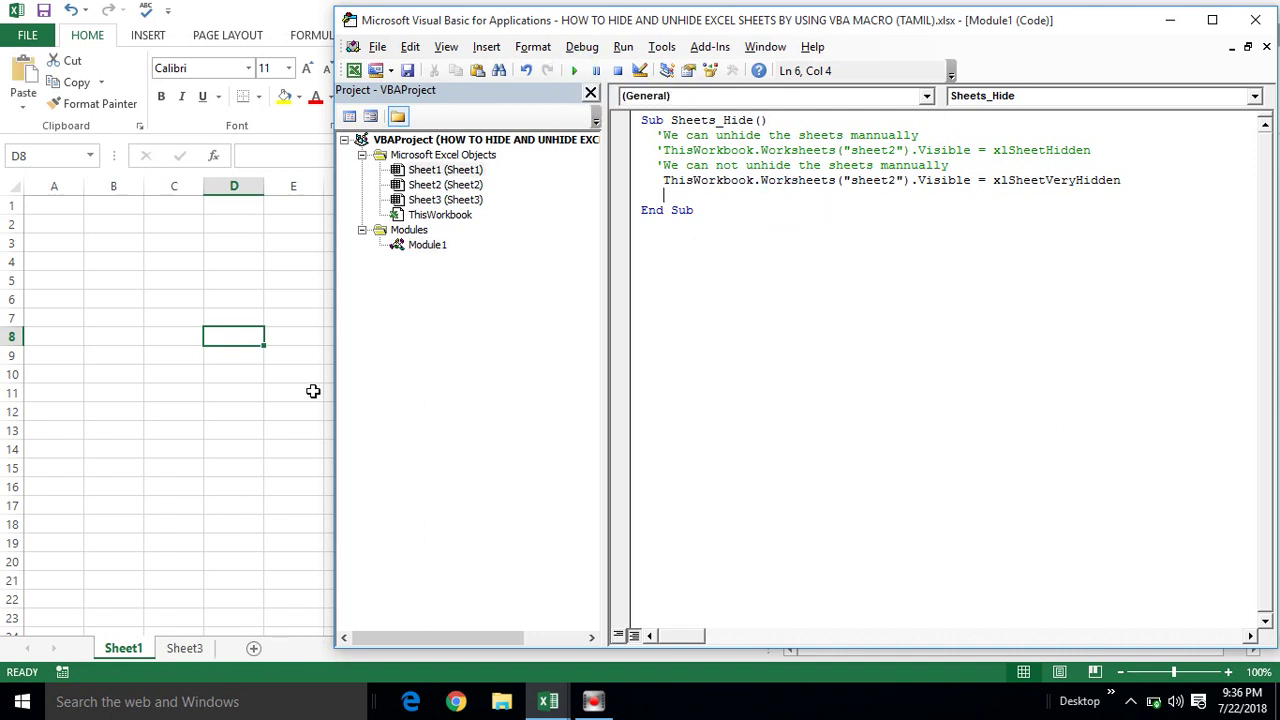
Check that Sheet1's tab menu cannot unhide the very hidden Sheet2, then view Sheet1's code.
click(146, 650)
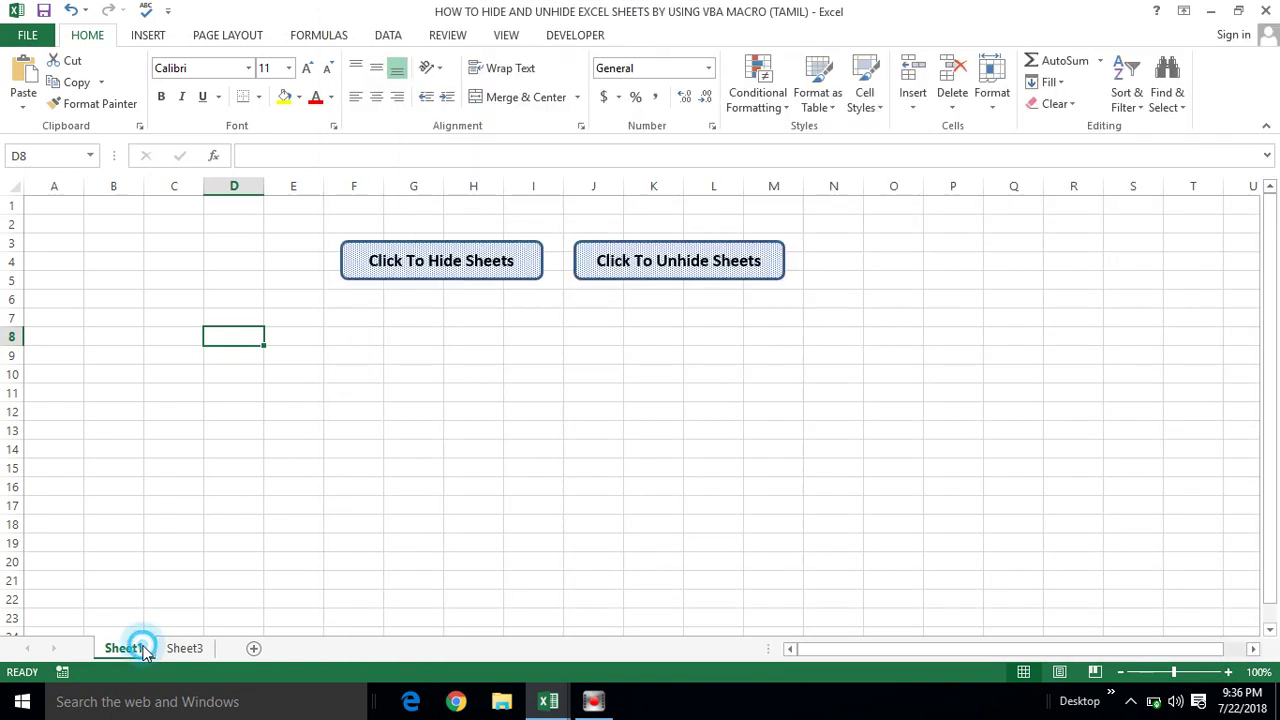
right_click(146, 650)
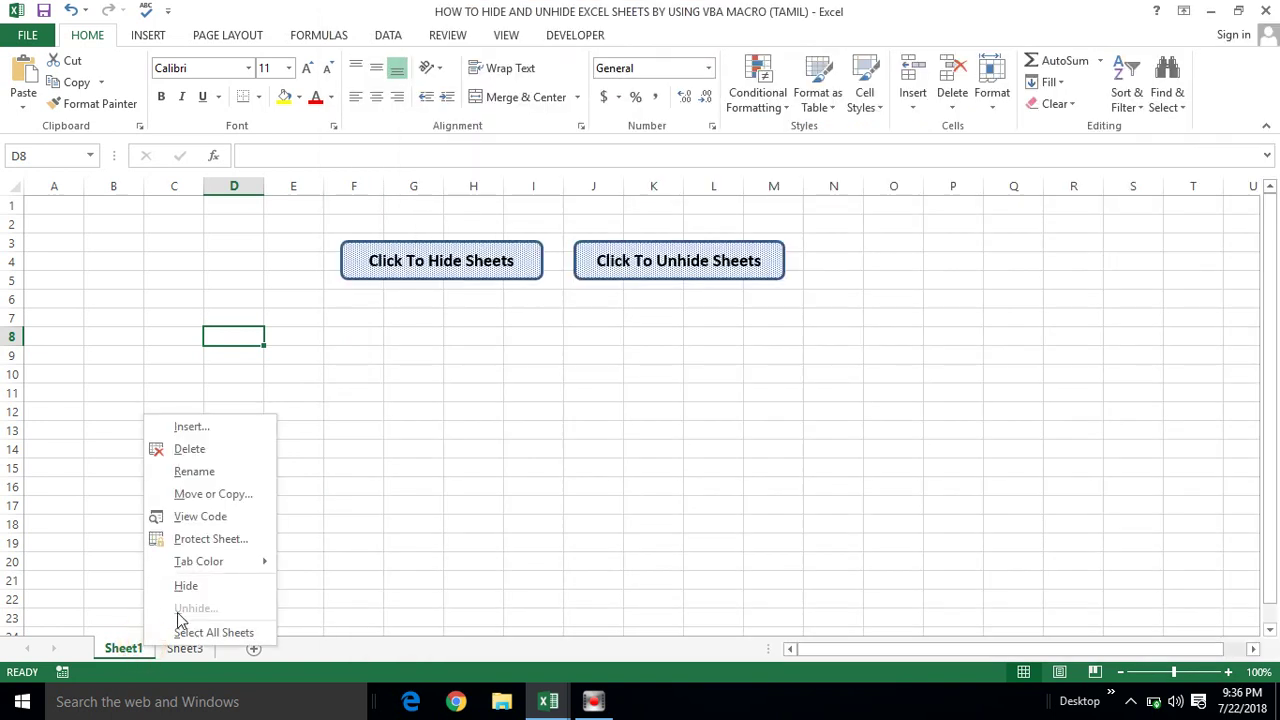
click(178, 612)
click(183, 621)
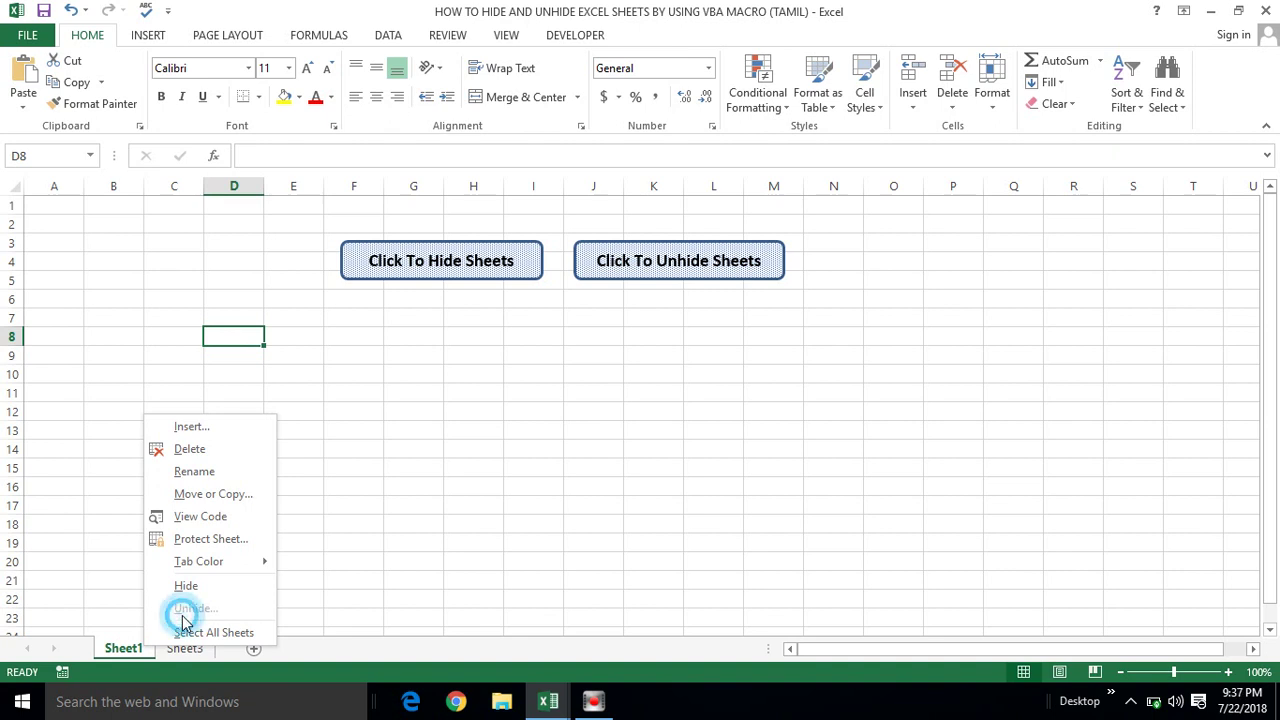
click(194, 607)
click(371, 563)
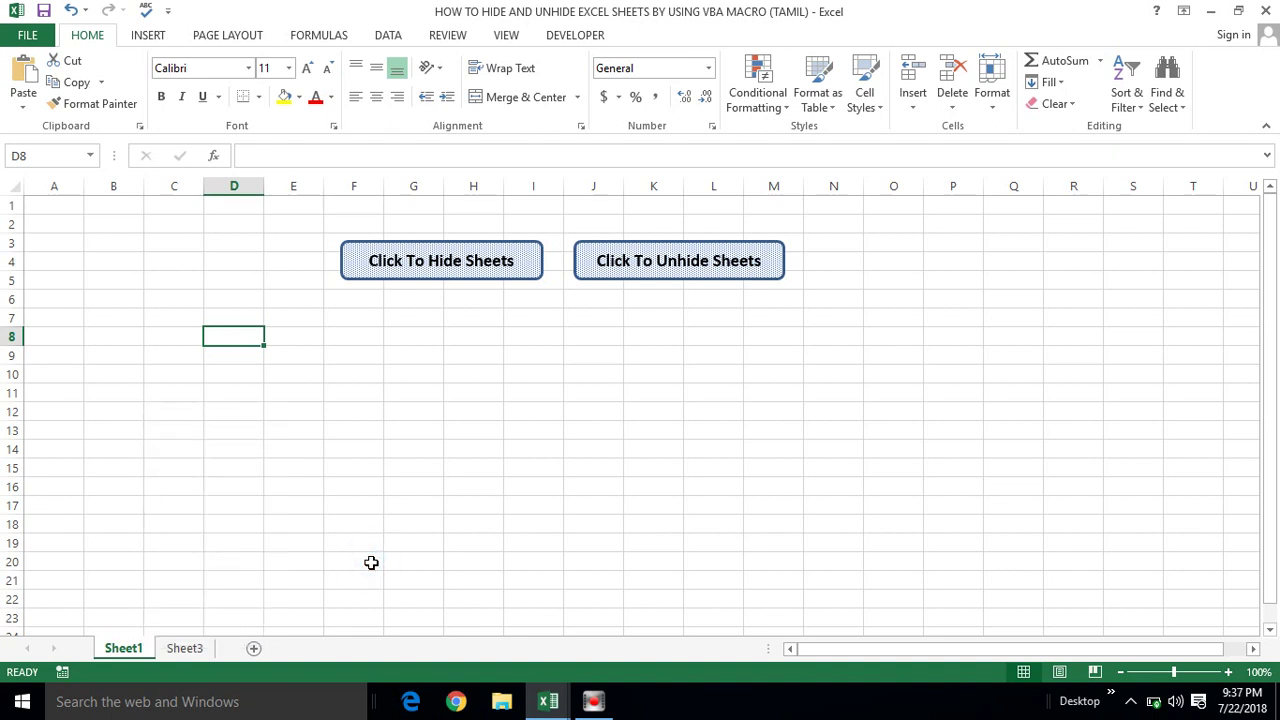
right_click(138, 652)
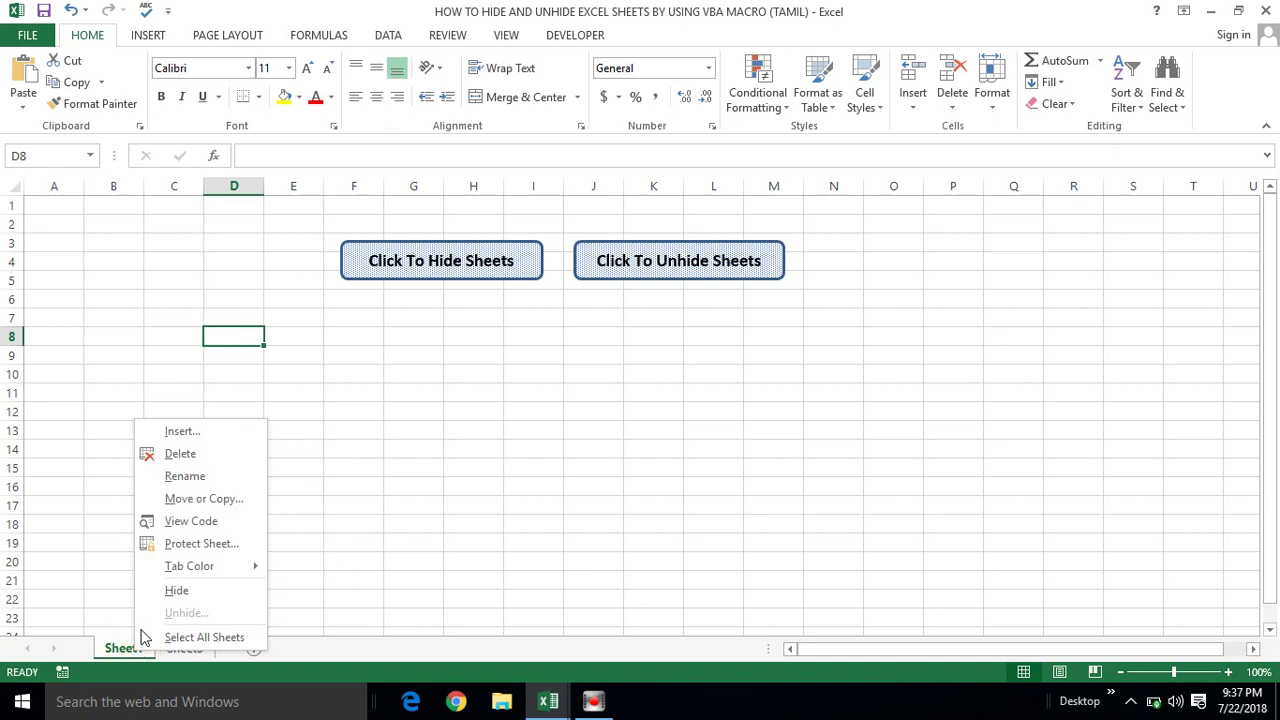
click(212, 524)
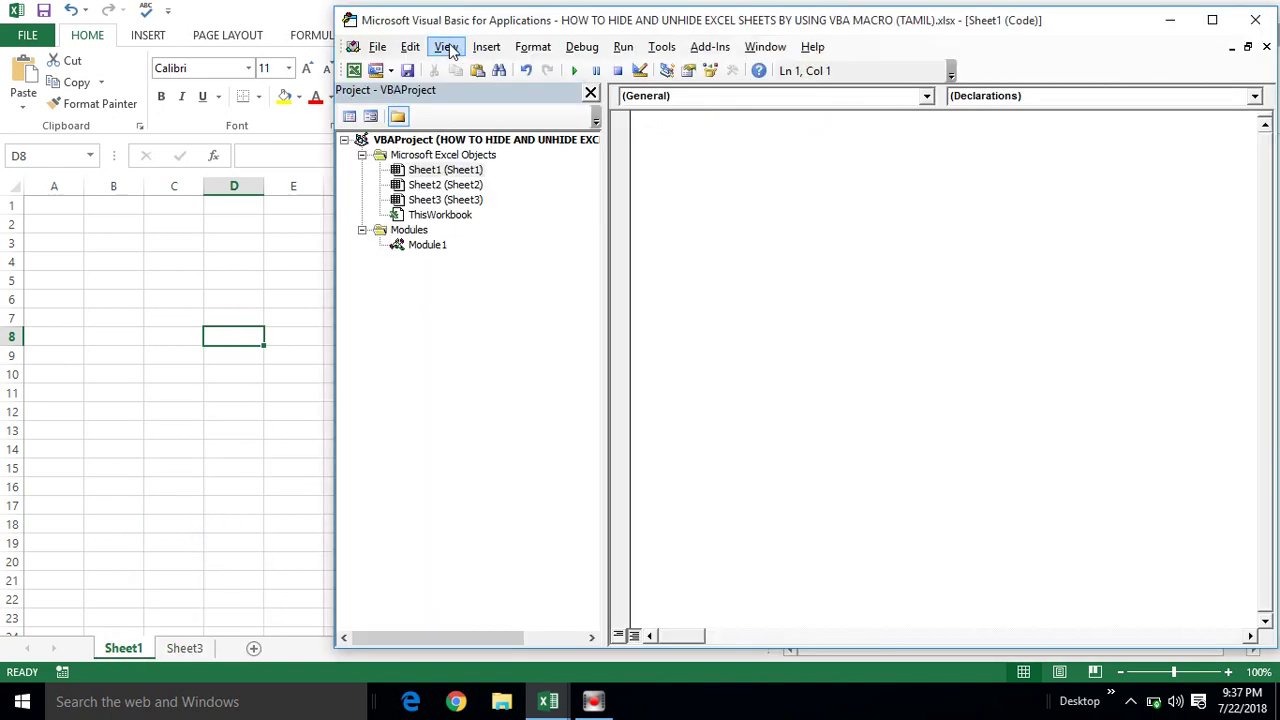
In Module1, duplicate the sheet2 xlSheetVeryHidden line and change it to sheet3.
double_click(427, 248)
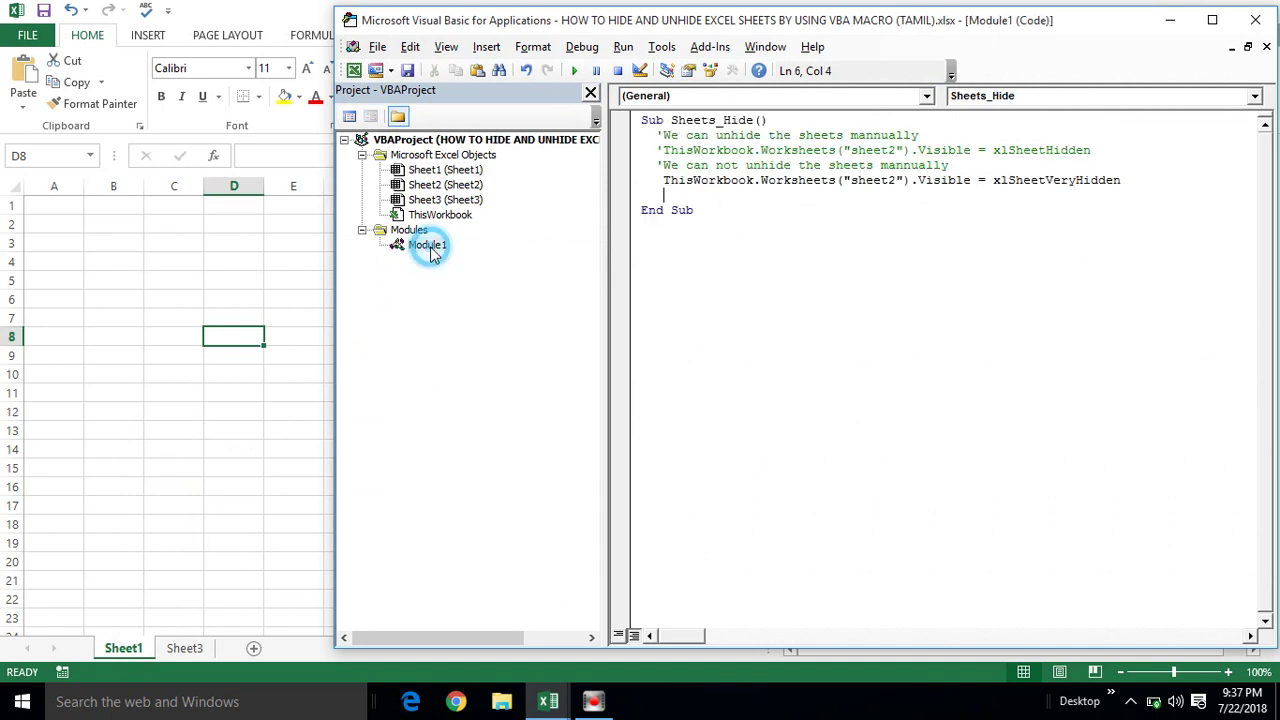
click(664, 183)
key(shift+End)
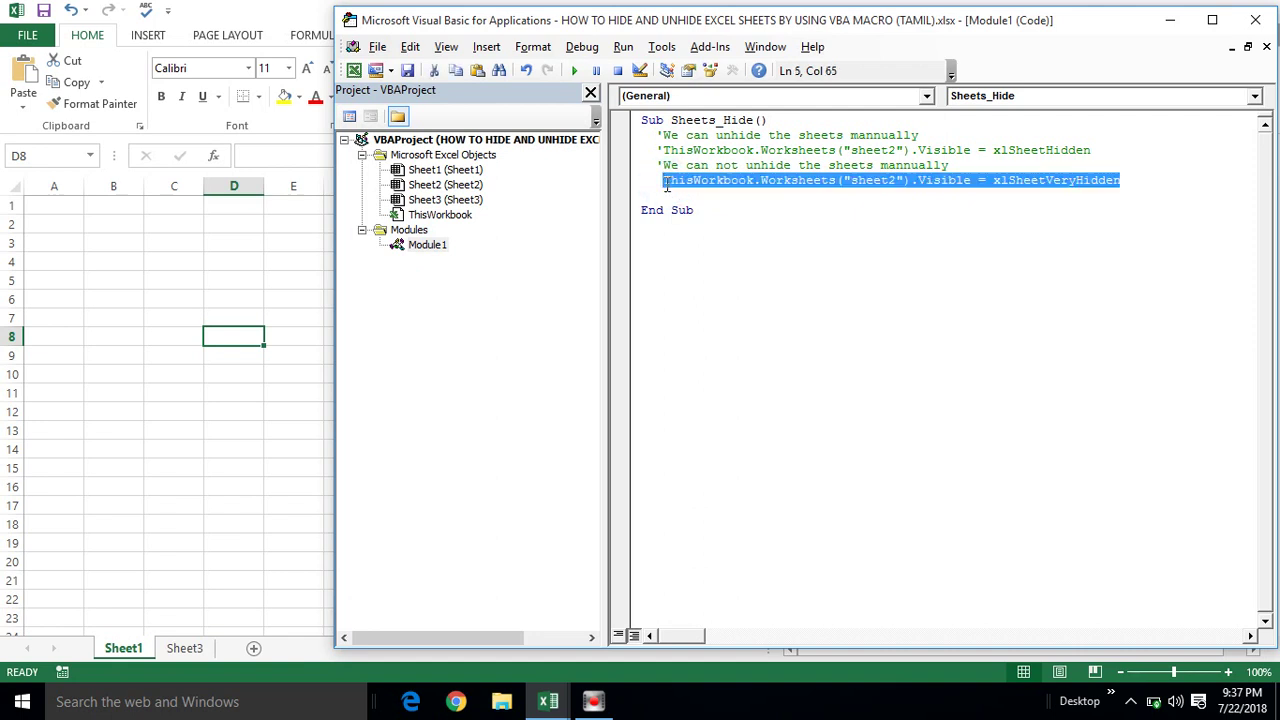
key(ctrl+c)
key(End)
key(Return)
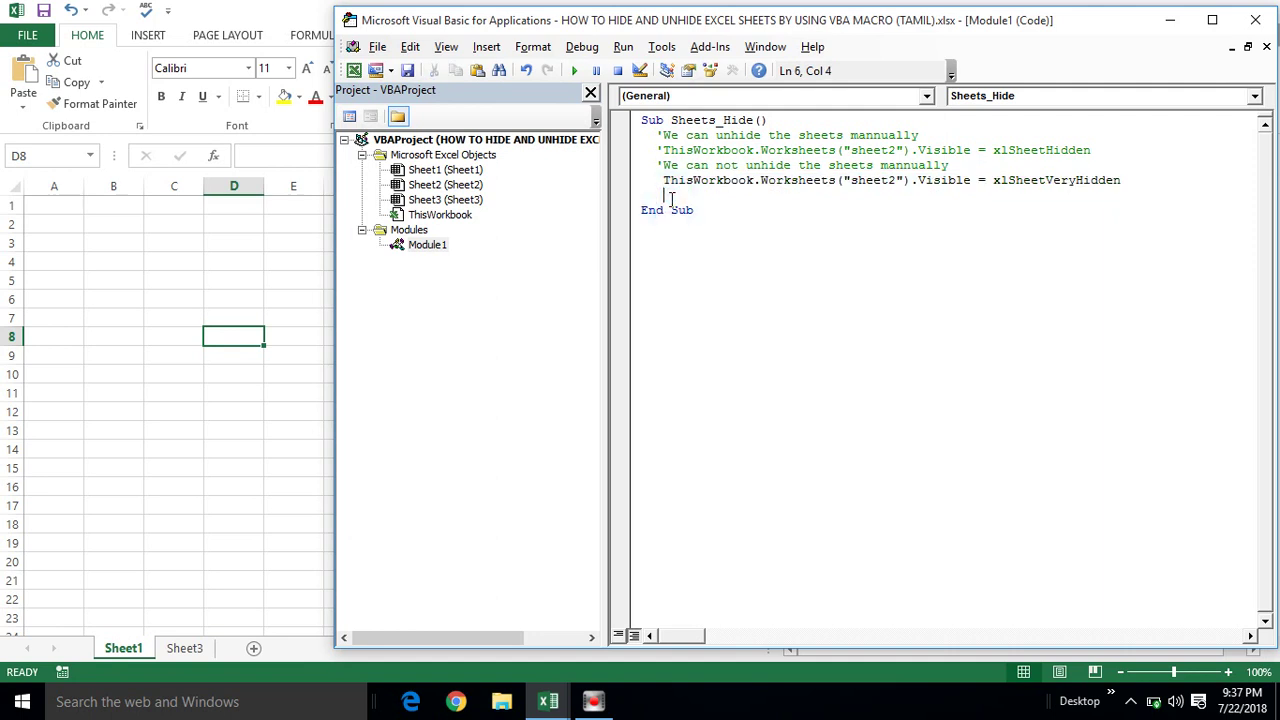
key(ctrl+v)
click(896, 197)
key(BackSpace)
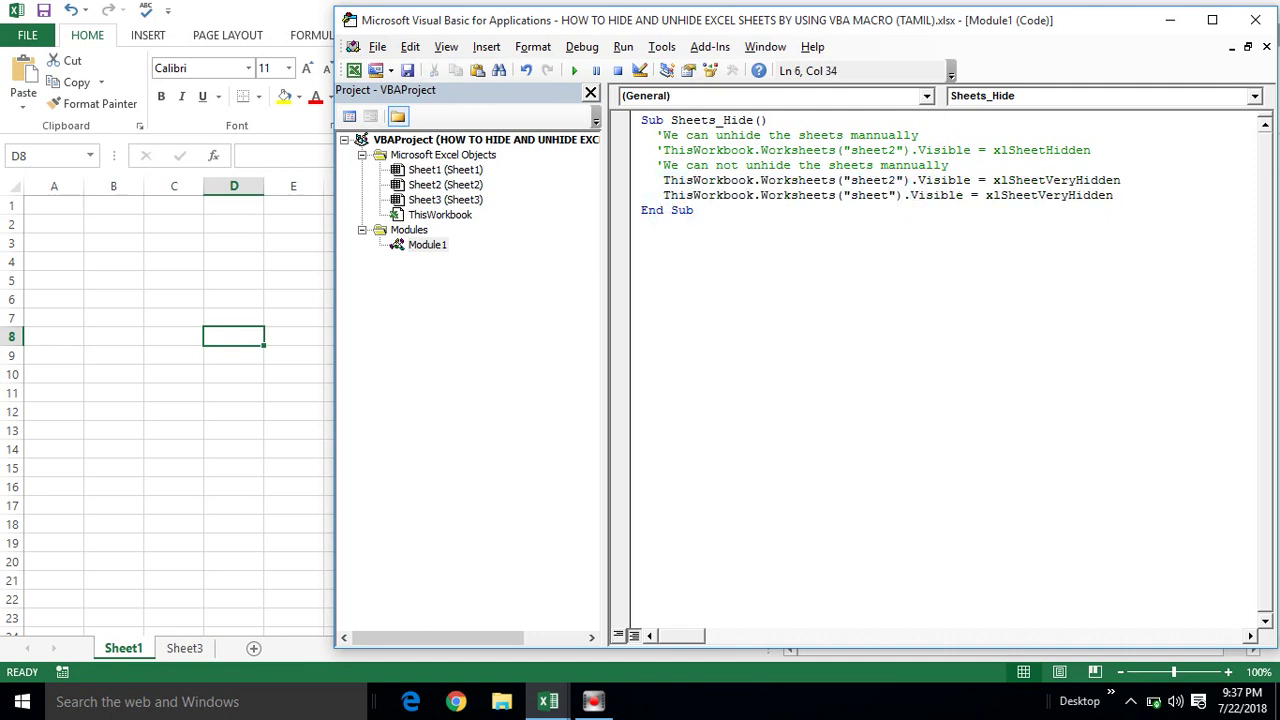
text(3)
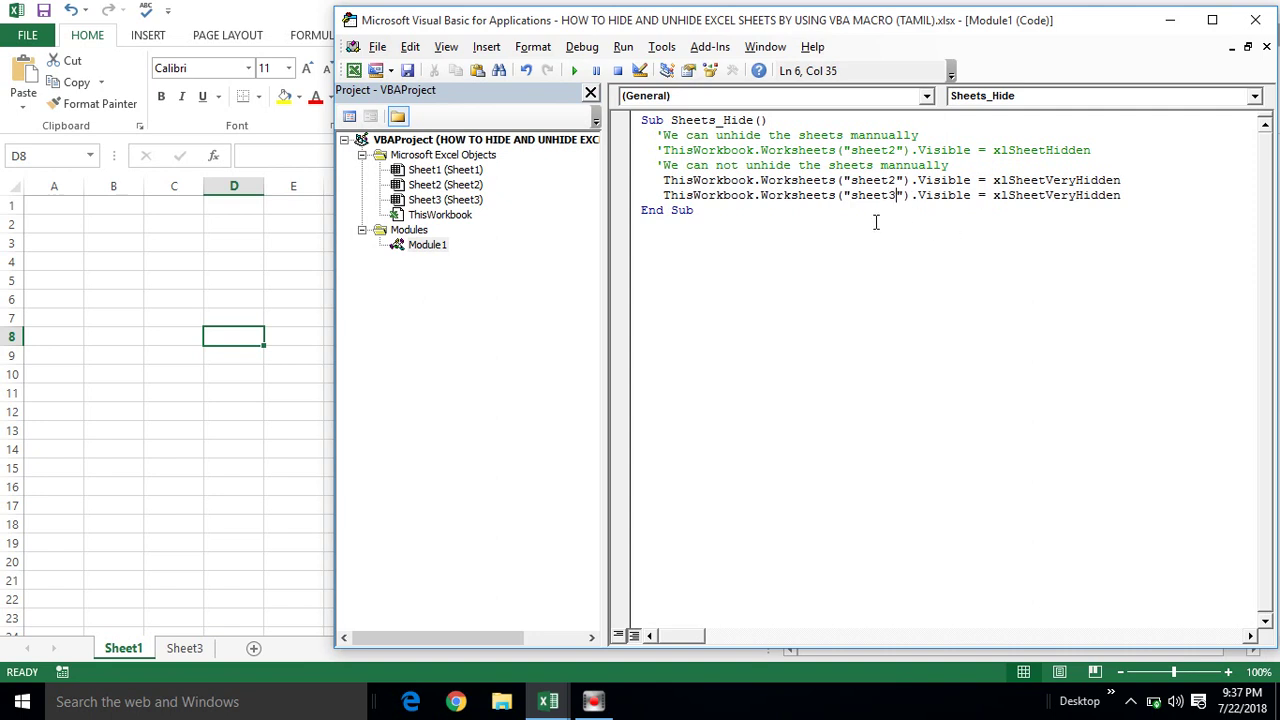
Run Sheets_Hide and confirm Sheet1's tab menu can't unhide the sheets.
click(777, 285)
click(574, 71)
click(790, 193)
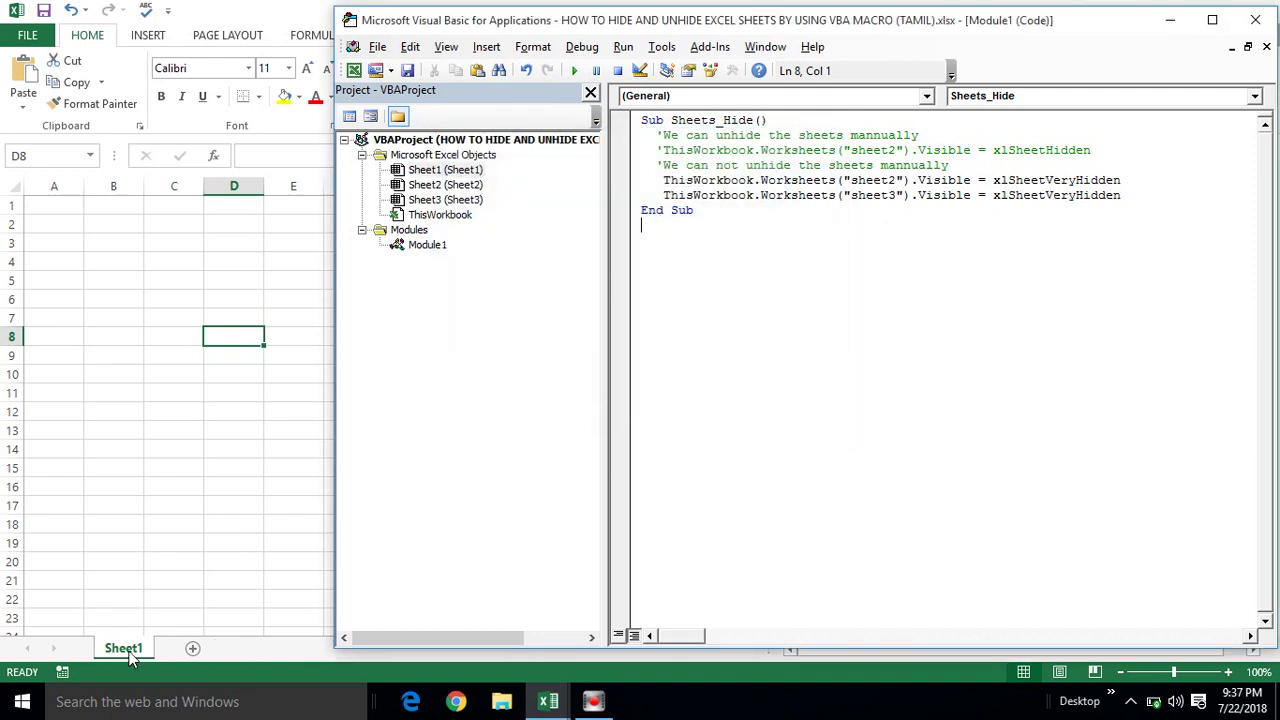
click(125, 649)
right_click(125, 649)
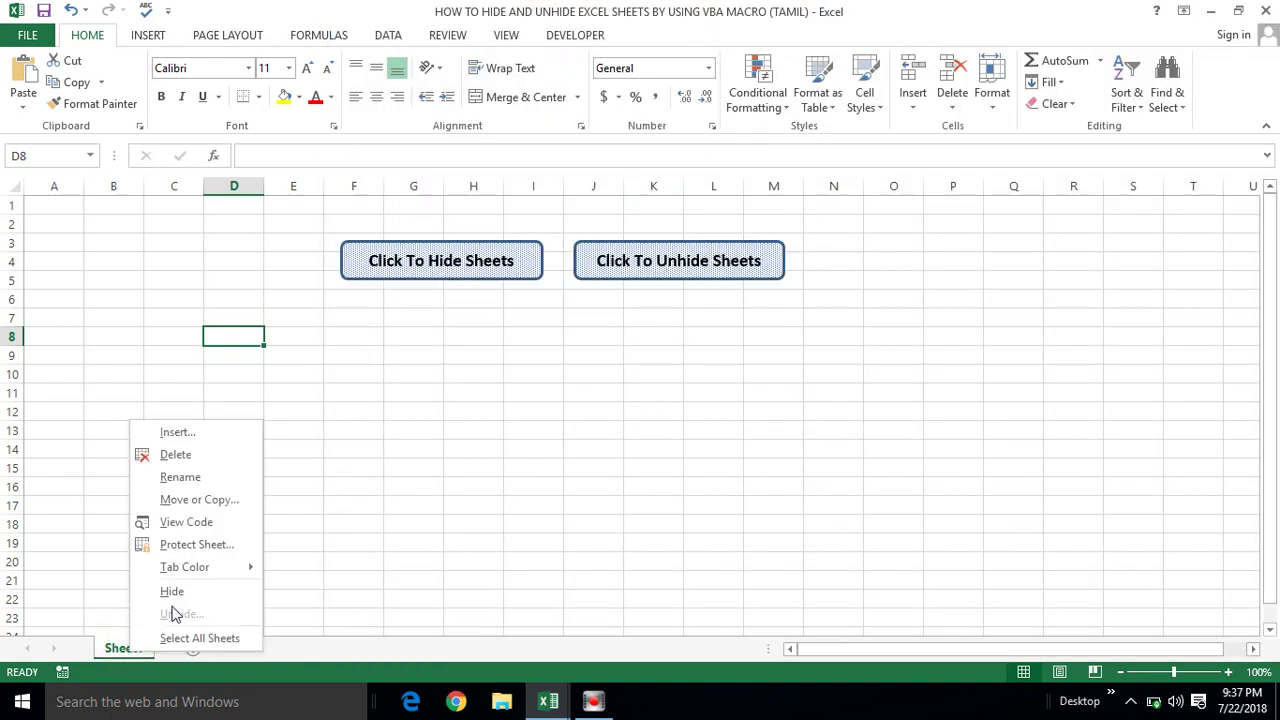
key(alt+F11)
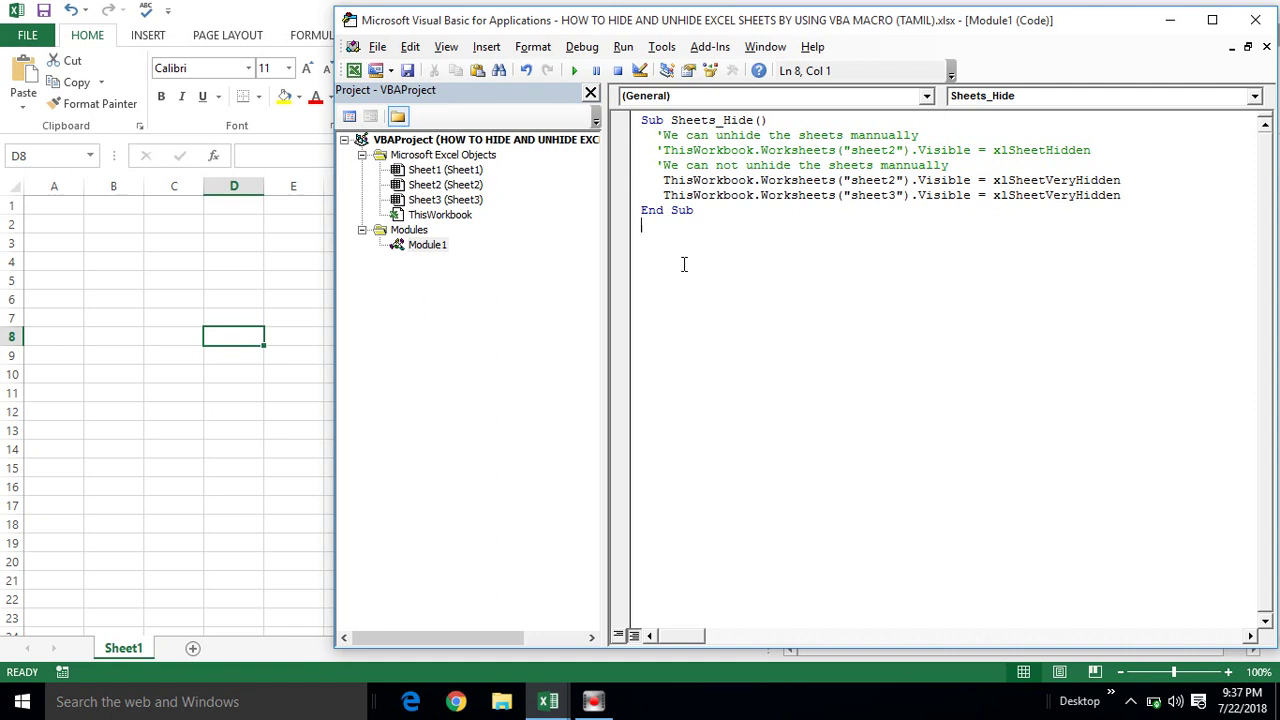
Create Sub Sheets_Unhide with ThisWorkbook.Worksheets("sheet2").Visible = xlSheetVisible.
key(Return)
text(Sub )
text(Sheet)
text(s_)
text(Unhide)
key(Return)
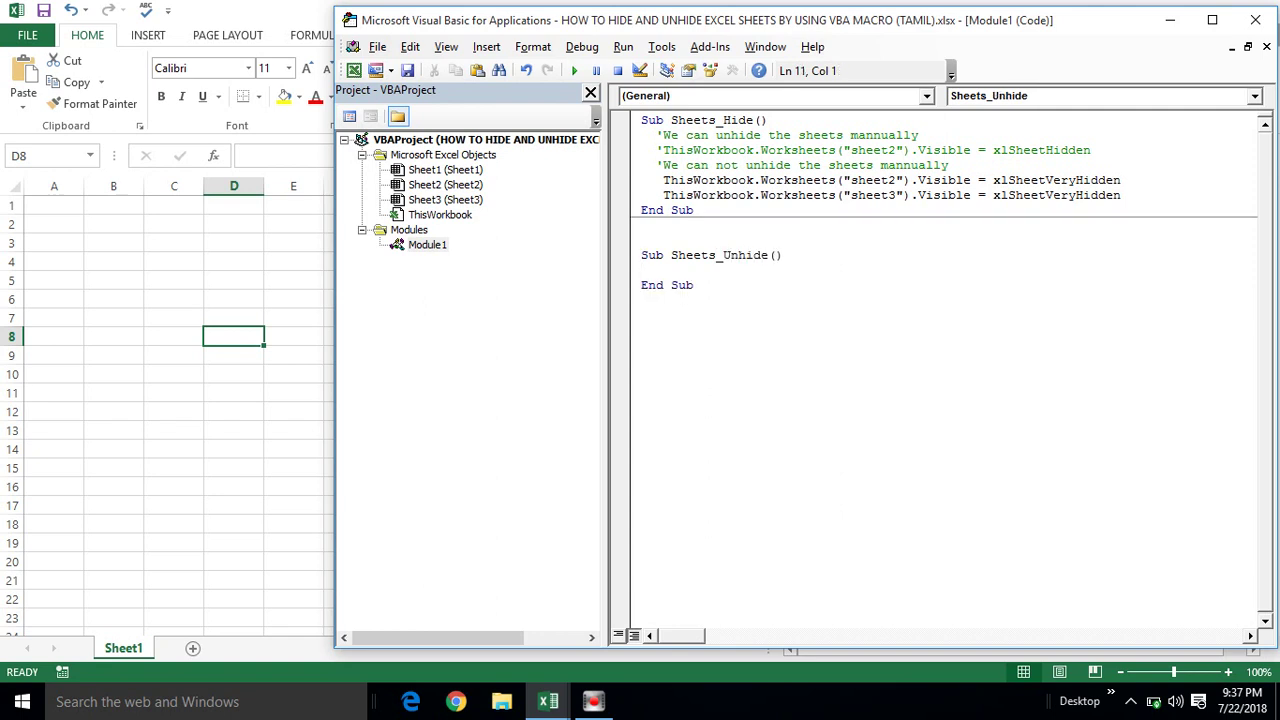
key(Return)
key(Return)
text(Thisworkbook)
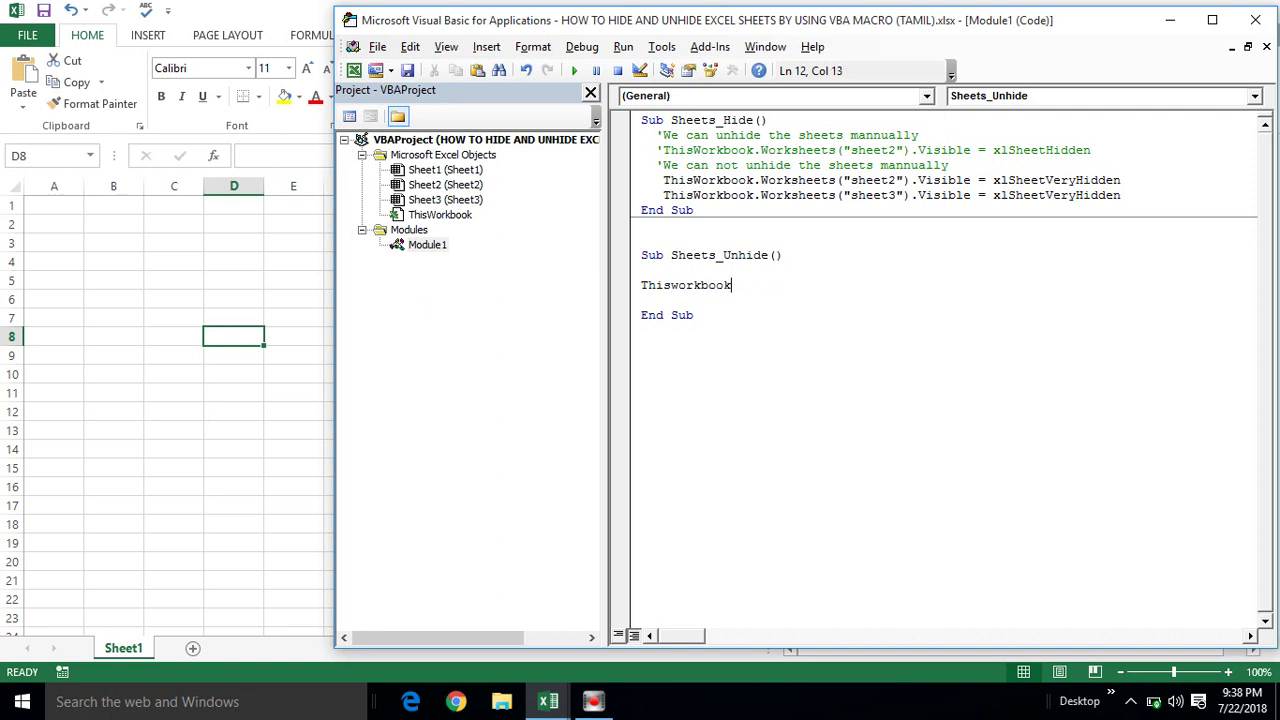
text(.work)
key(Tab)
text(()
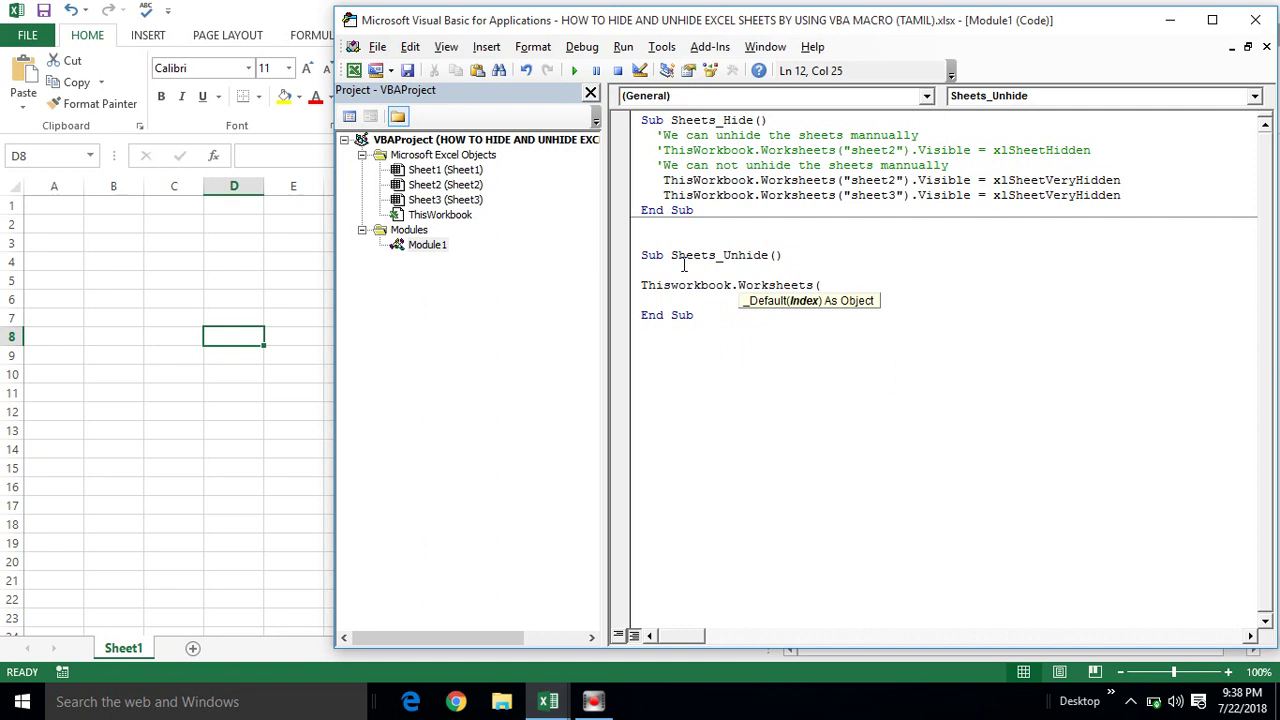
text("sheet2"))
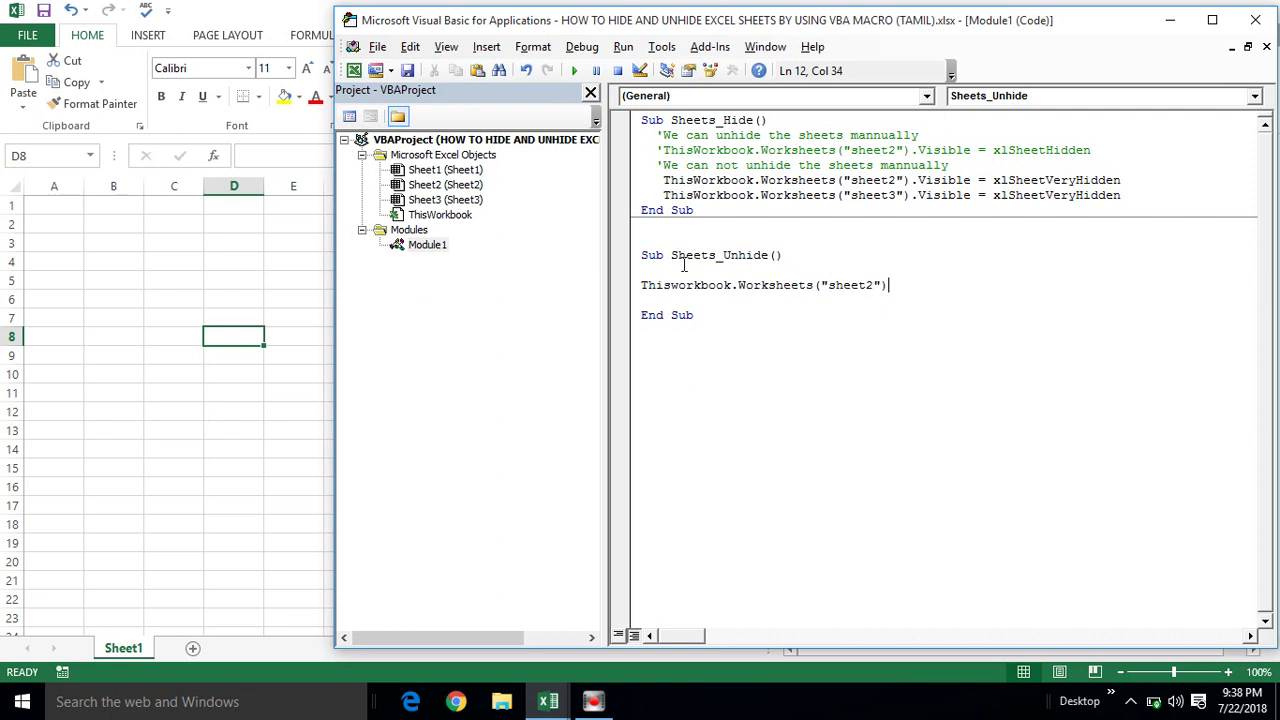
text(.vi)
text(sible=xlsheetvisible)
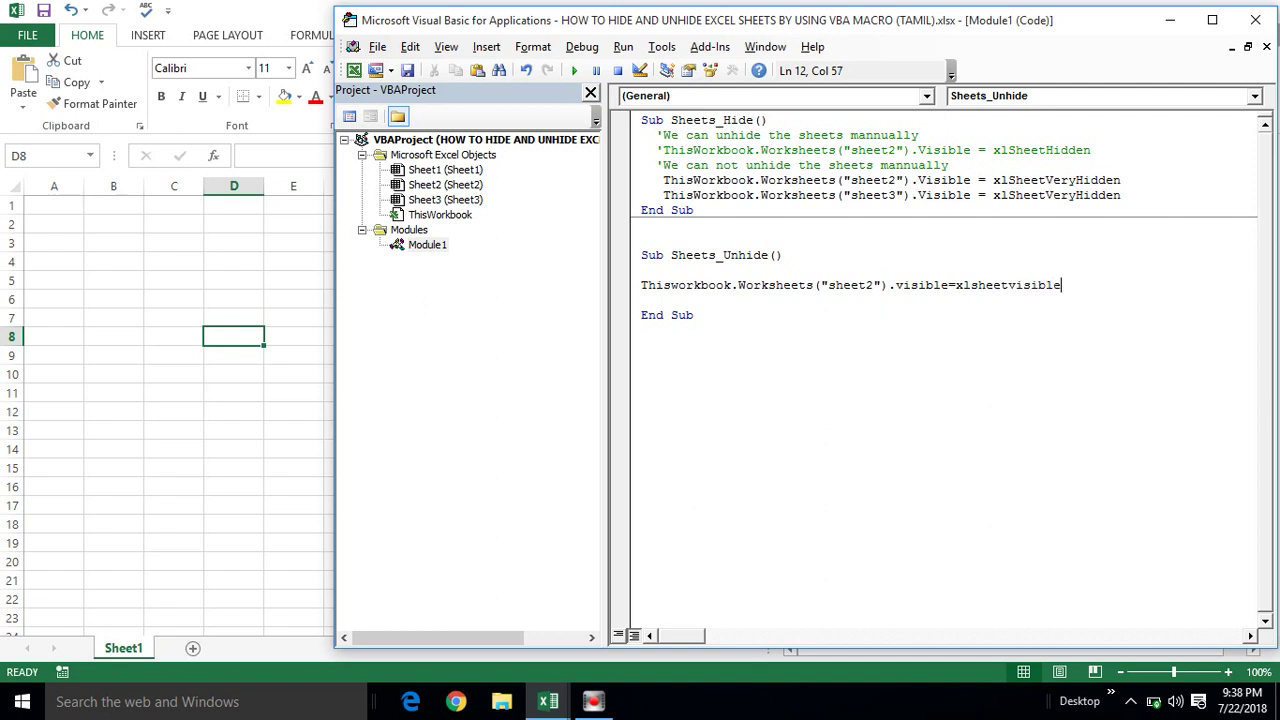
key(Return)
Add a copy of that line for sheet3 to Sheets_Unhide.
key(Up)
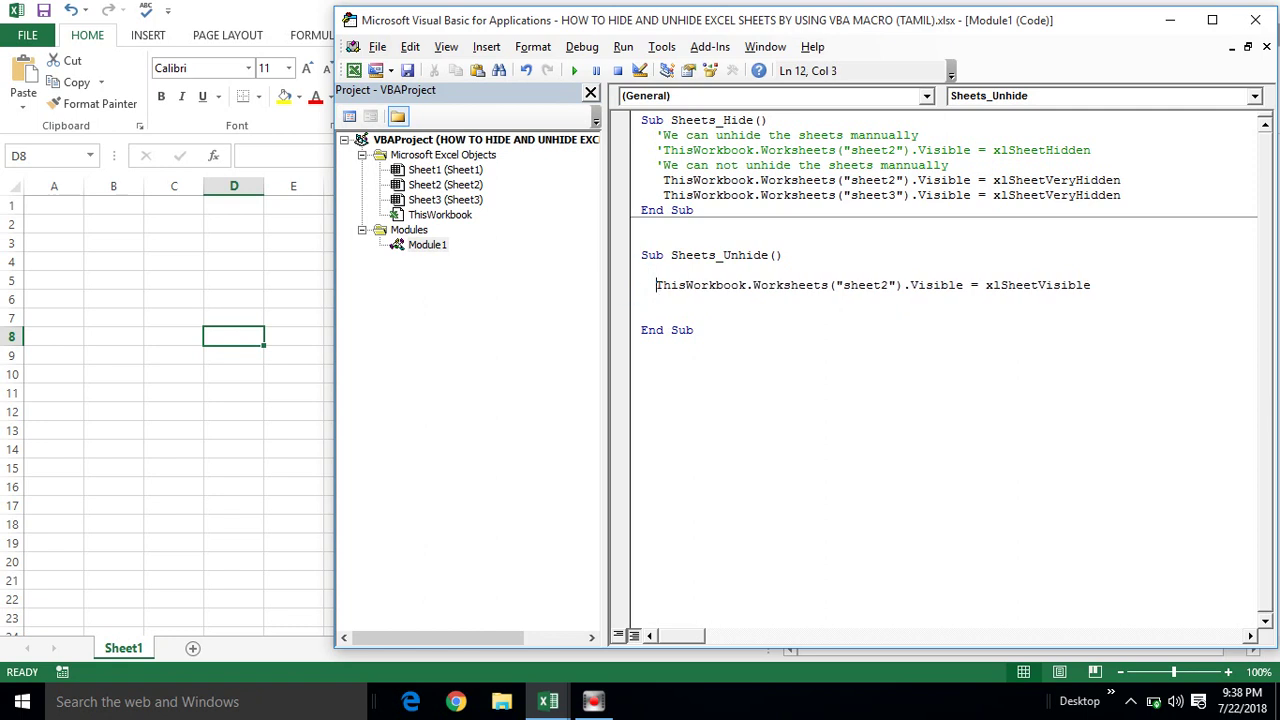
key(shift+End)
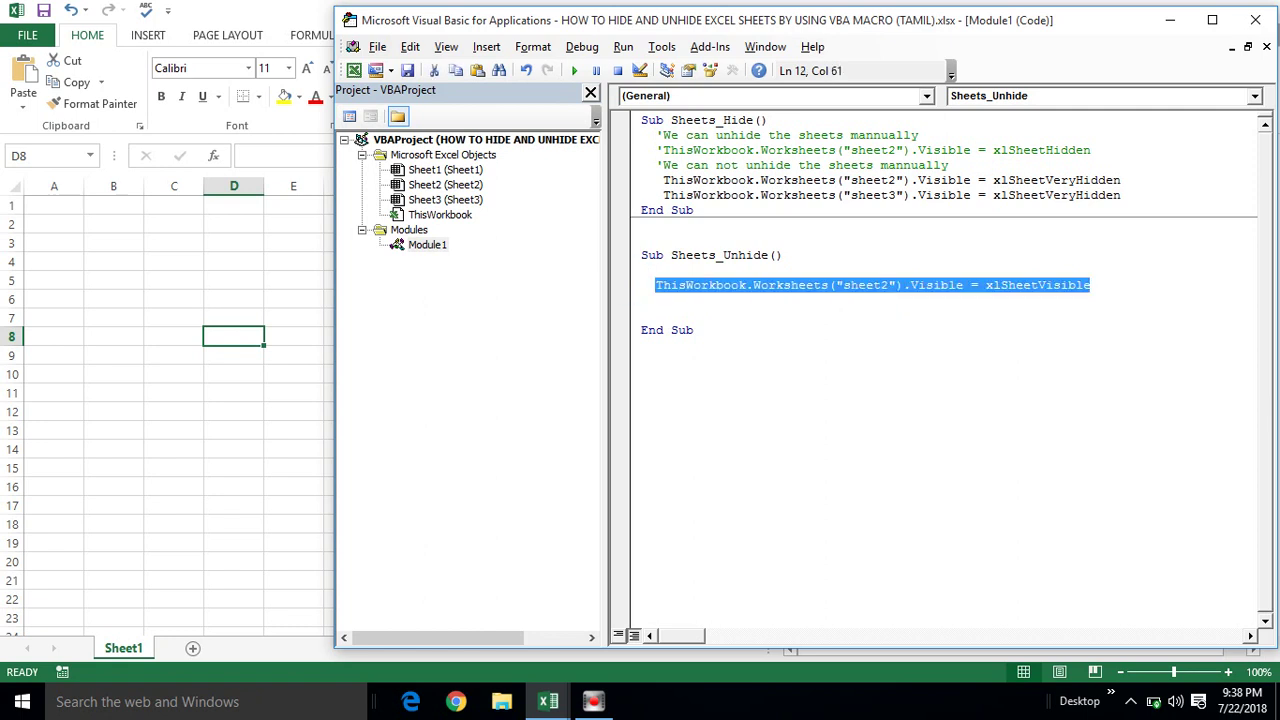
click(642, 300)
text(ThisWorkbook.Worksheets("sheet2").Visible = xlSheetVisible)
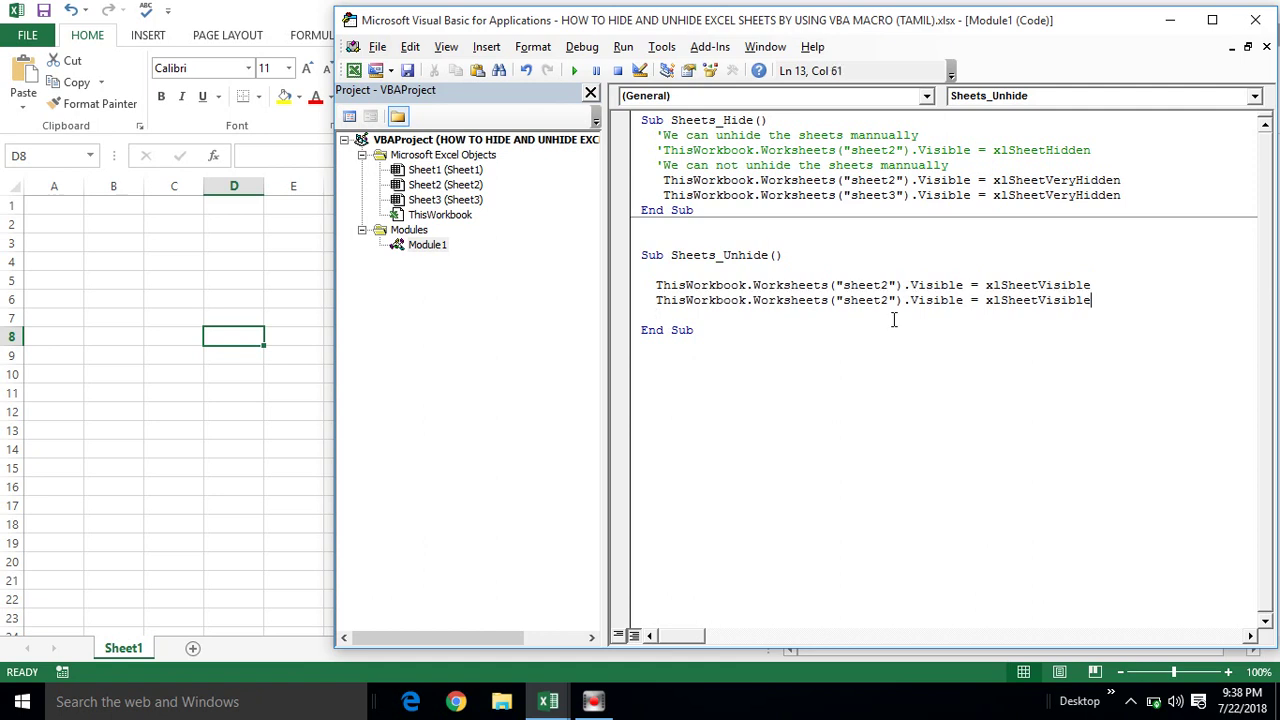
click(890, 308)
click(890, 308)
key(BackSpace)
text(3)
click(909, 331)
click(722, 286)
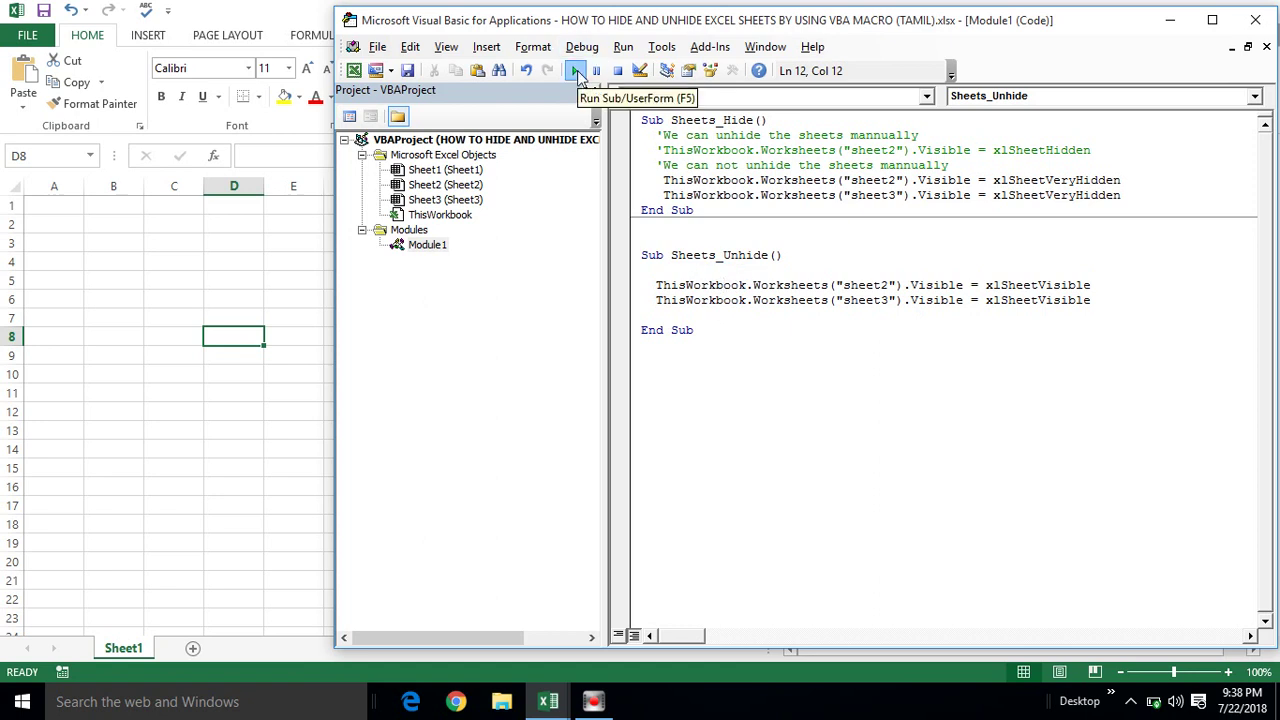
Run Sheets_Unhide, check that the Sheet2 and Sheet3 tabs open, then return to the code.
click(576, 71)
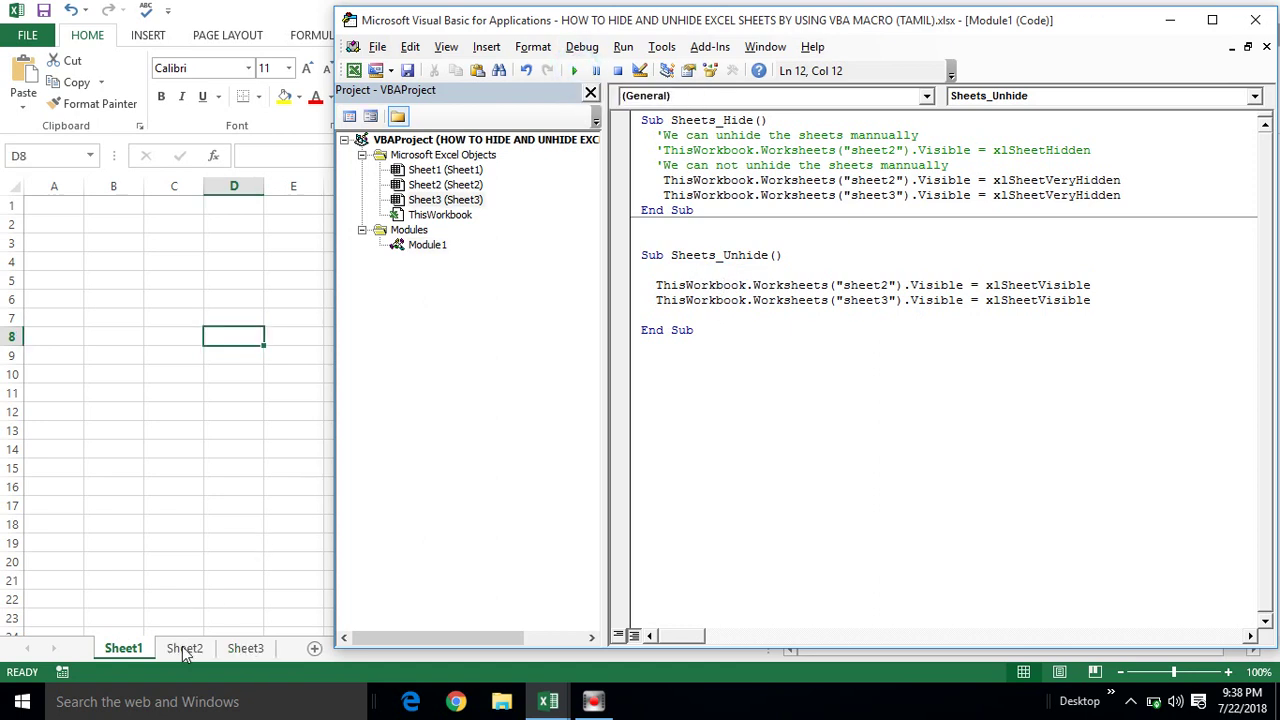
click(182, 646)
click(245, 648)
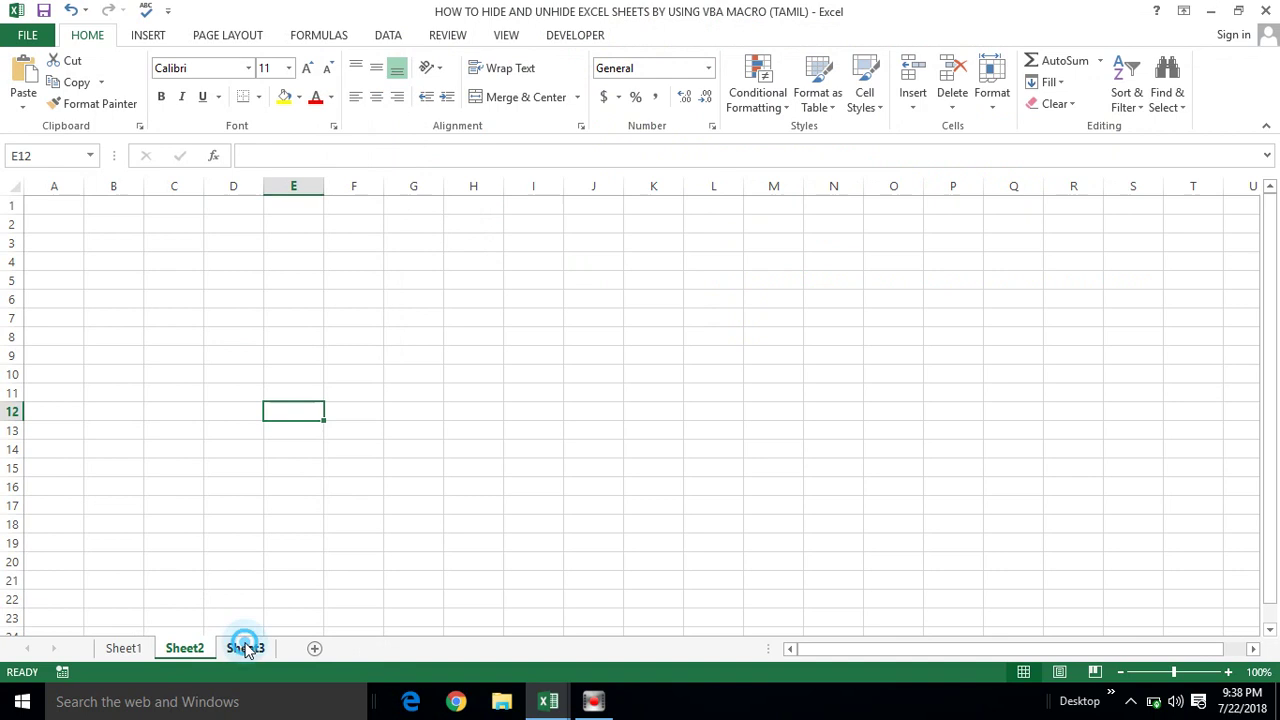
click(186, 650)
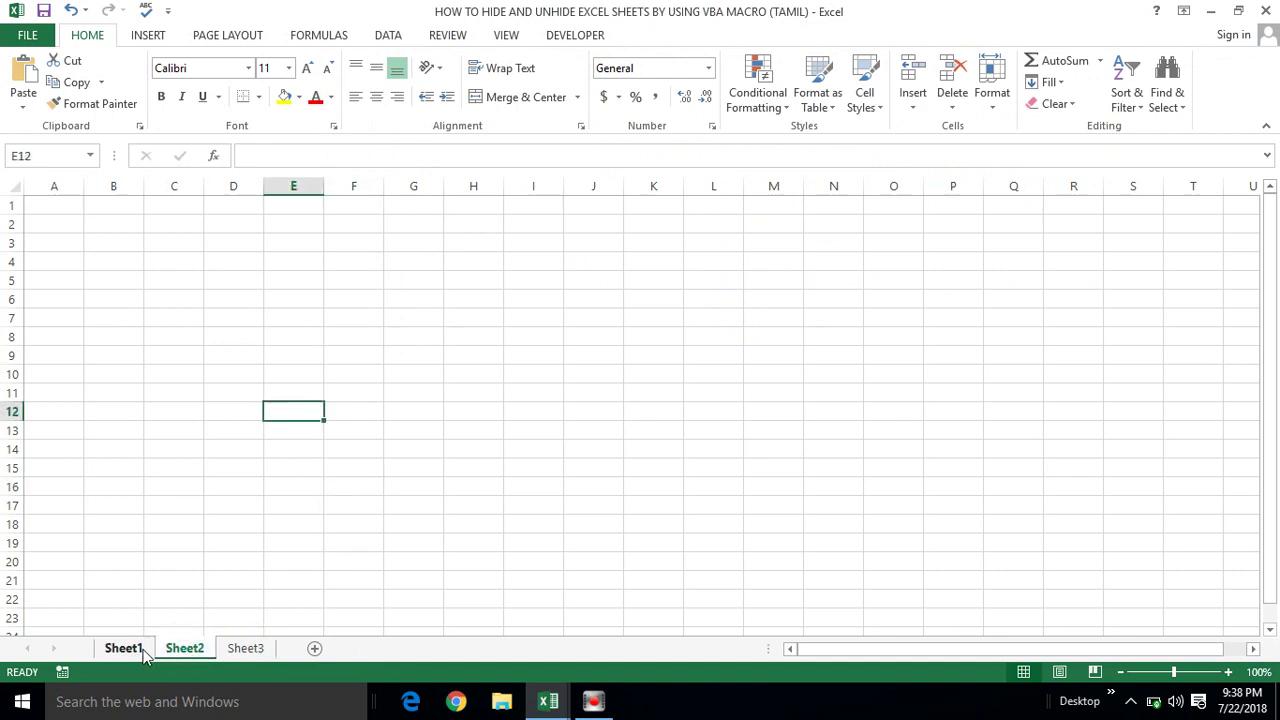
click(140, 650)
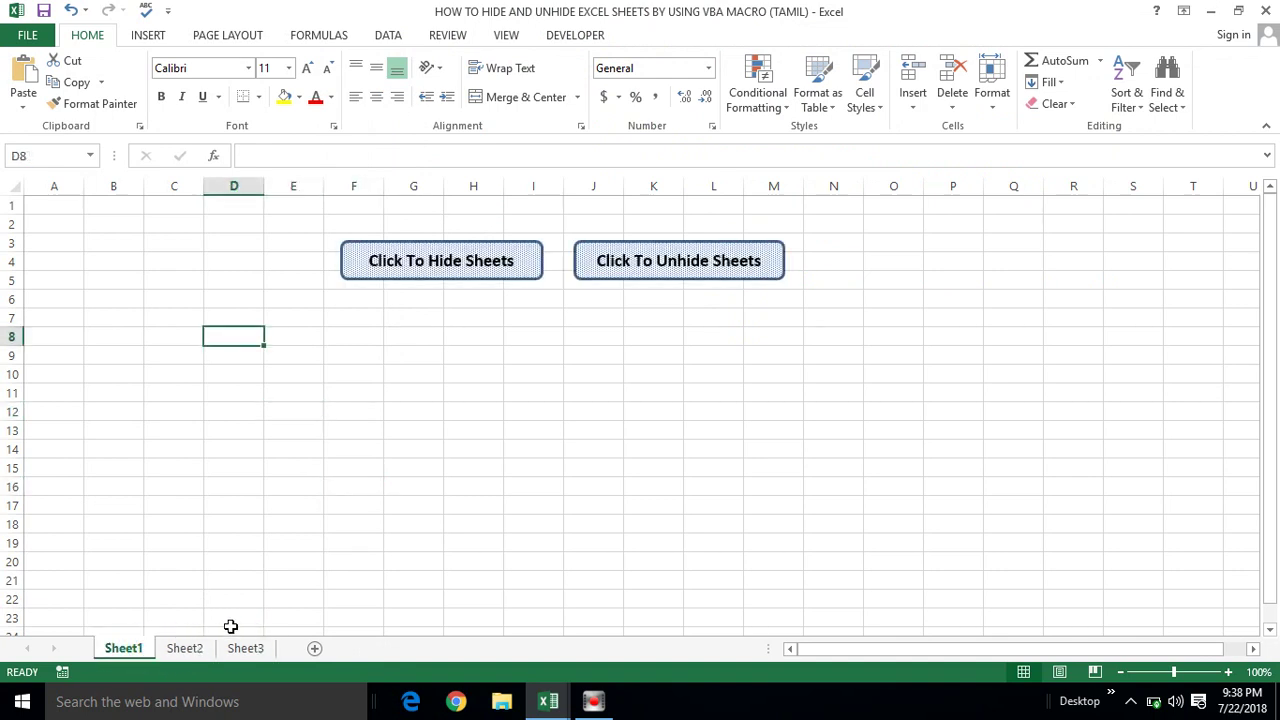
key(alt+F11)
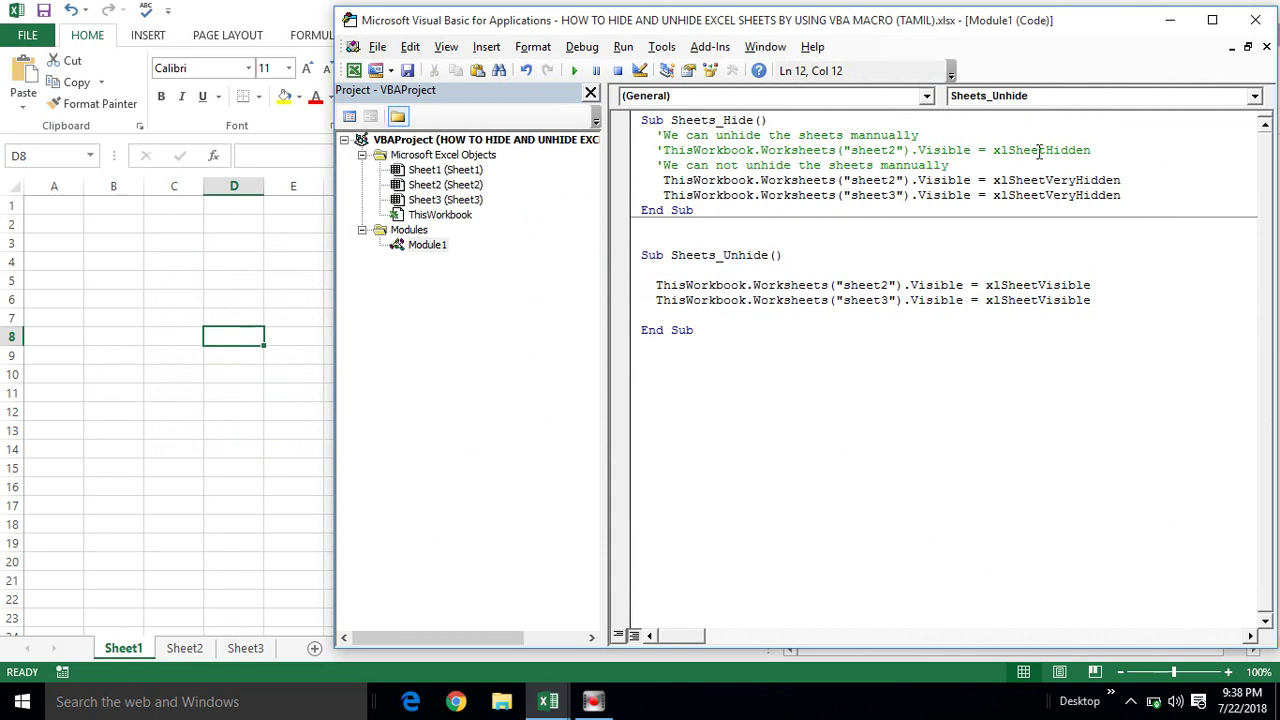
click(929, 299)
click(656, 285)
key(shift+Down)
key(shift+Down)
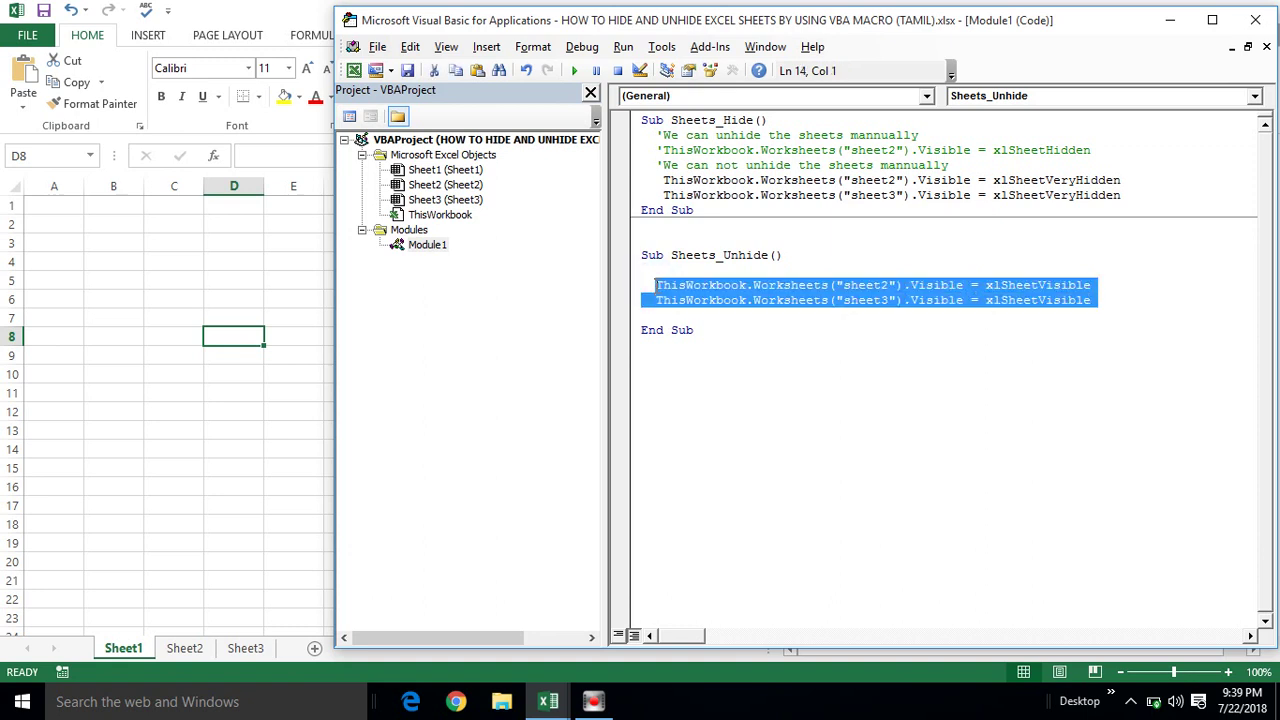
click(1000, 180)
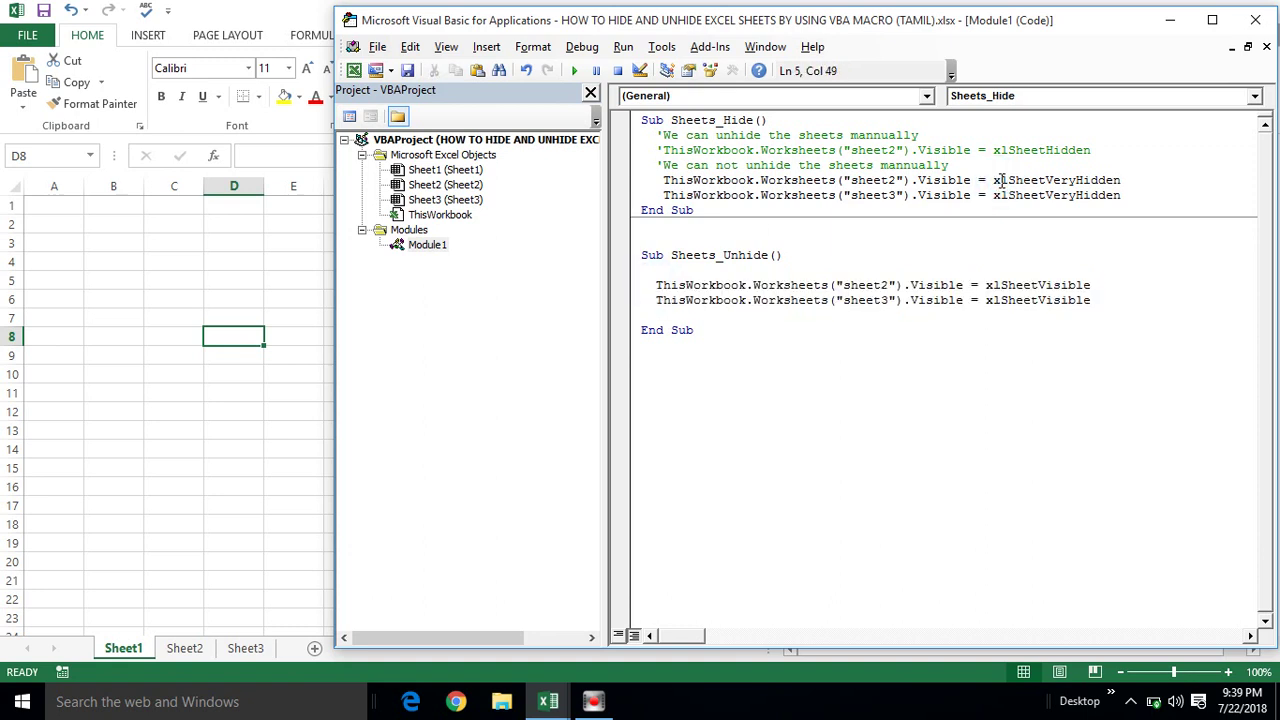
key(shift+Down)
key(shift+Down)
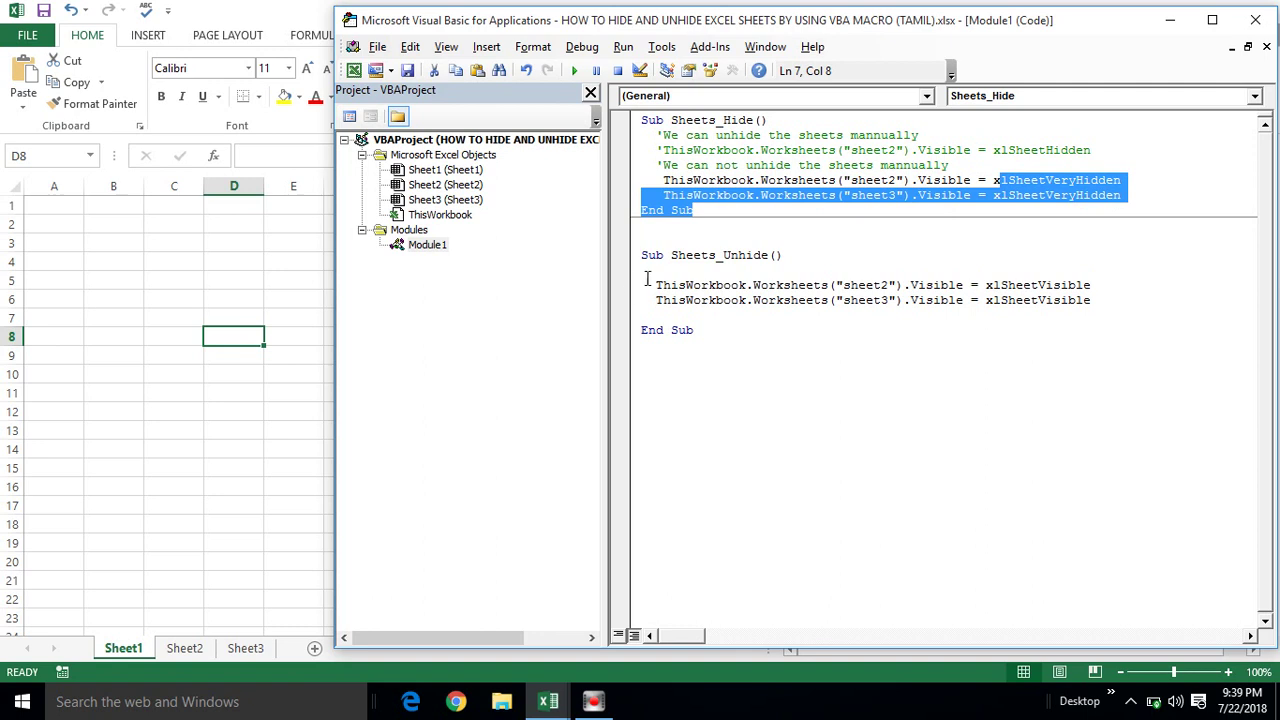
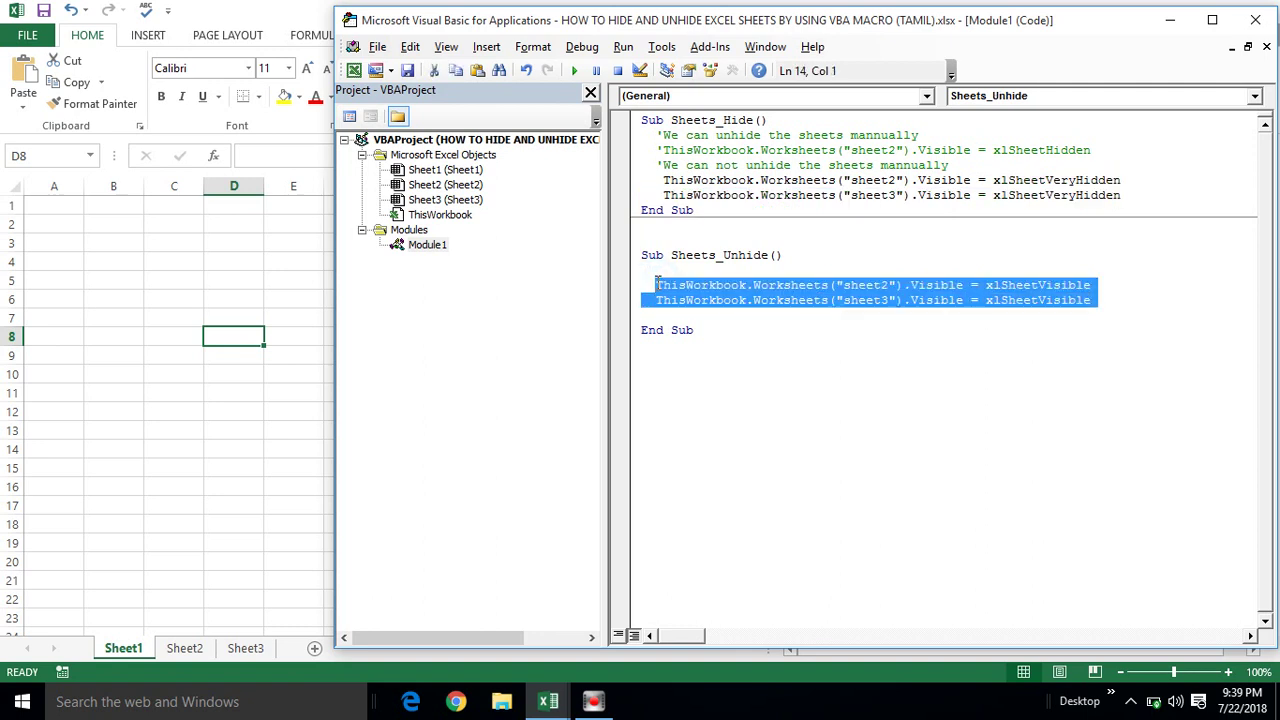
Place the insertion point below the Sheets_Hide and Sheets_Unhide macros in Module1.
click(705, 314)
click(699, 330)
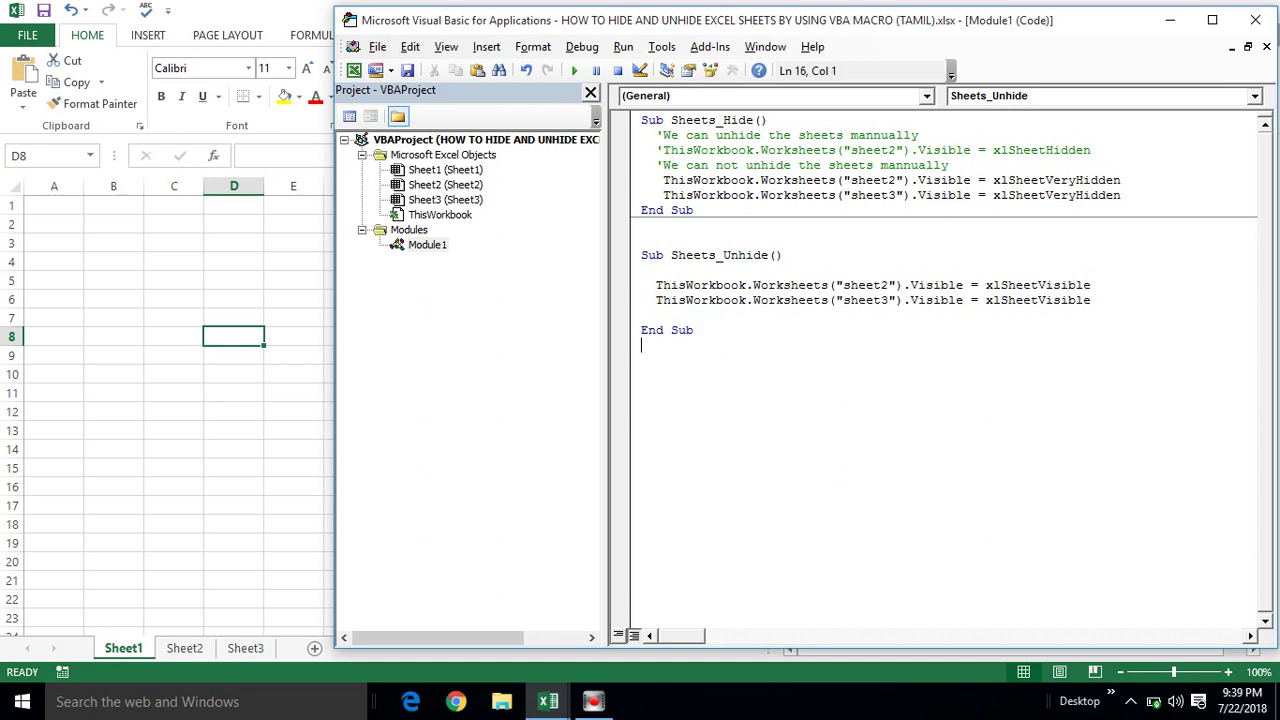
click(660, 354)
Show Module1's Properties window, try Categorized and Alphabetic views, then return to Excel.
click(447, 50)
click(480, 292)
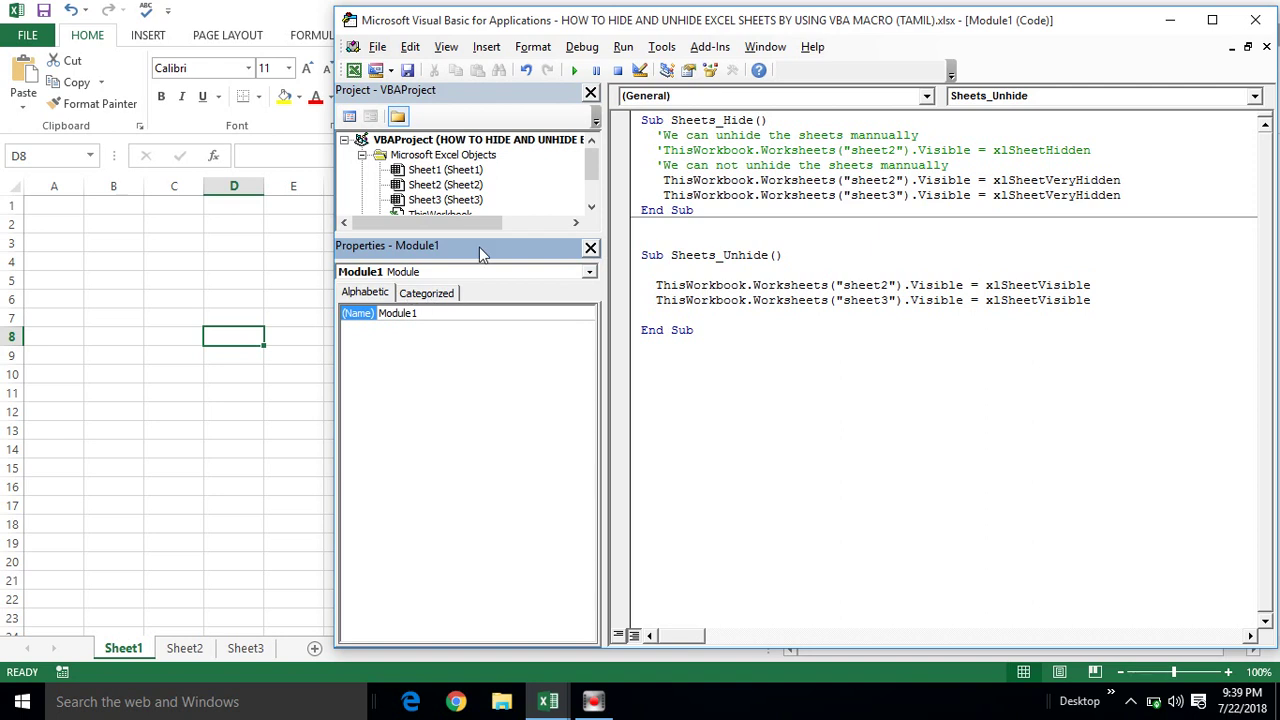
click(420, 293)
click(377, 294)
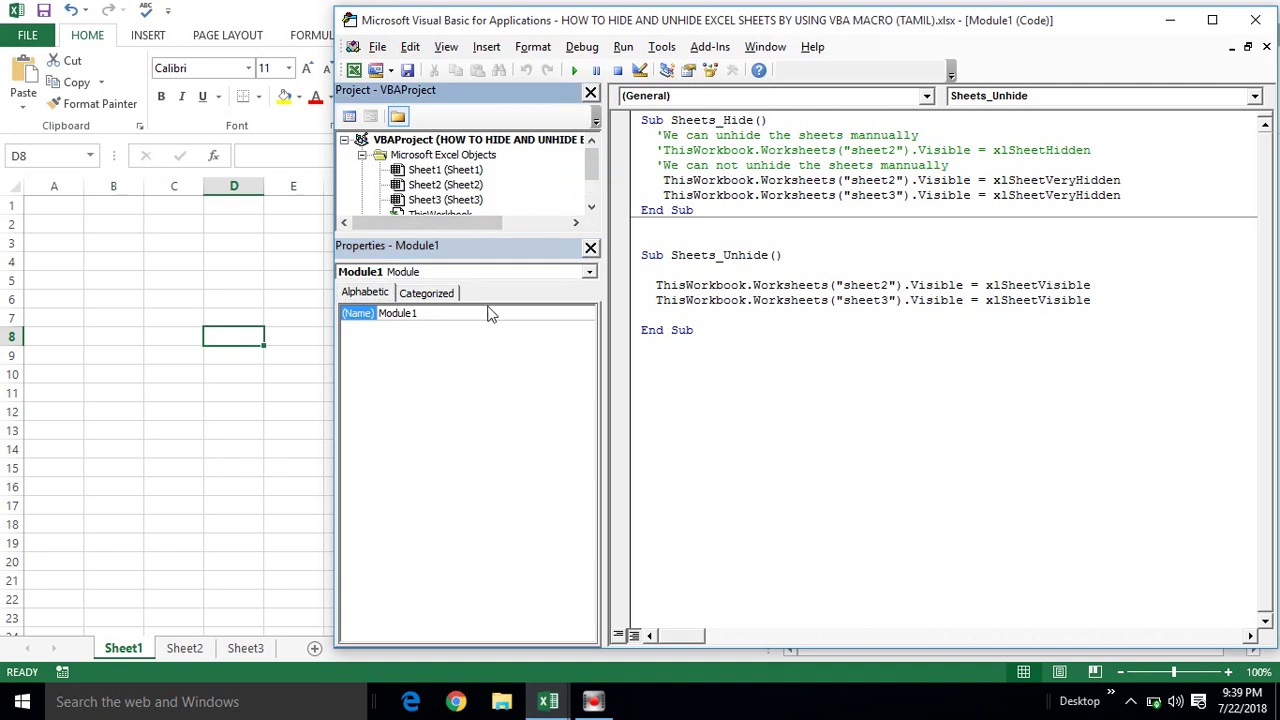
click(424, 352)
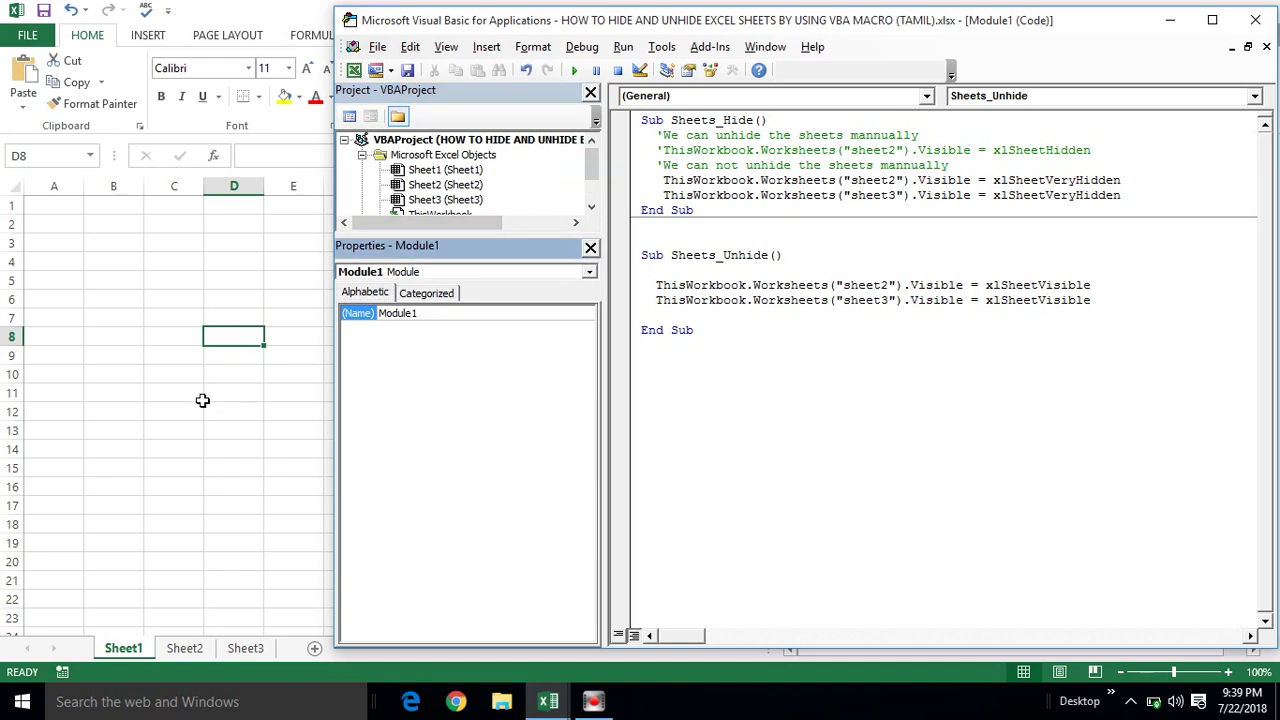
click(200, 396)
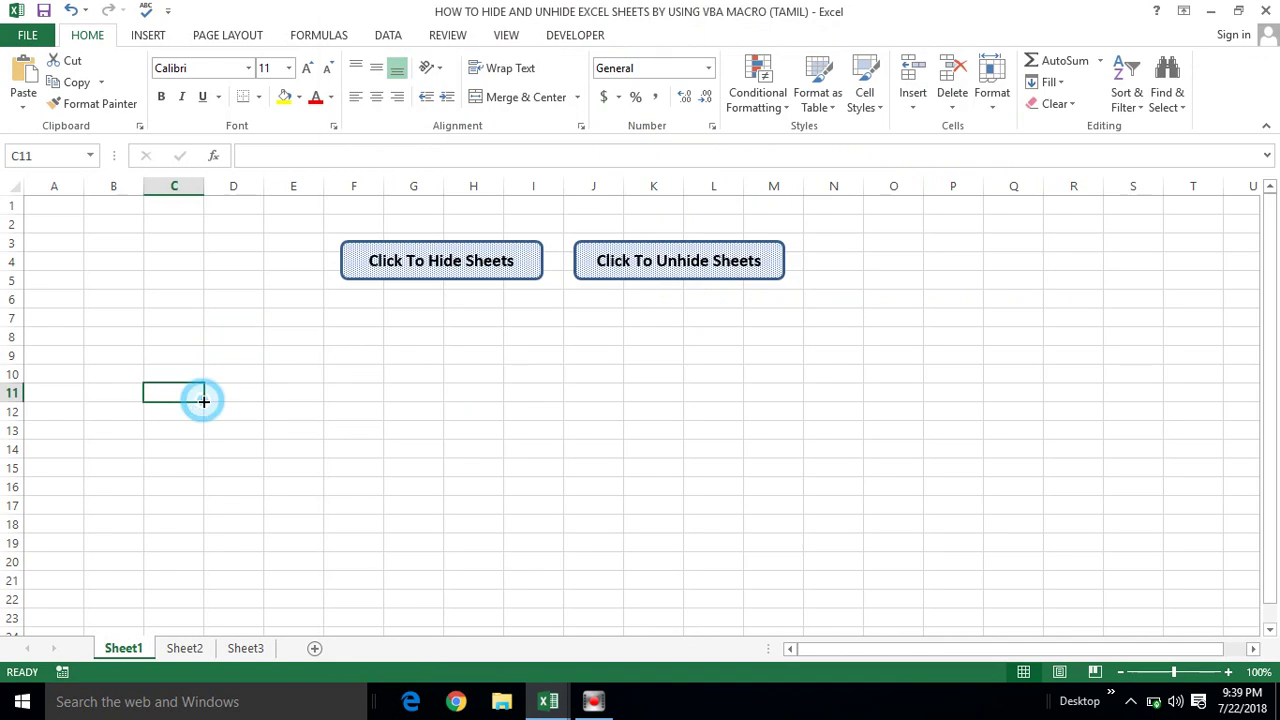
right_click(124, 648)
click(200, 518)
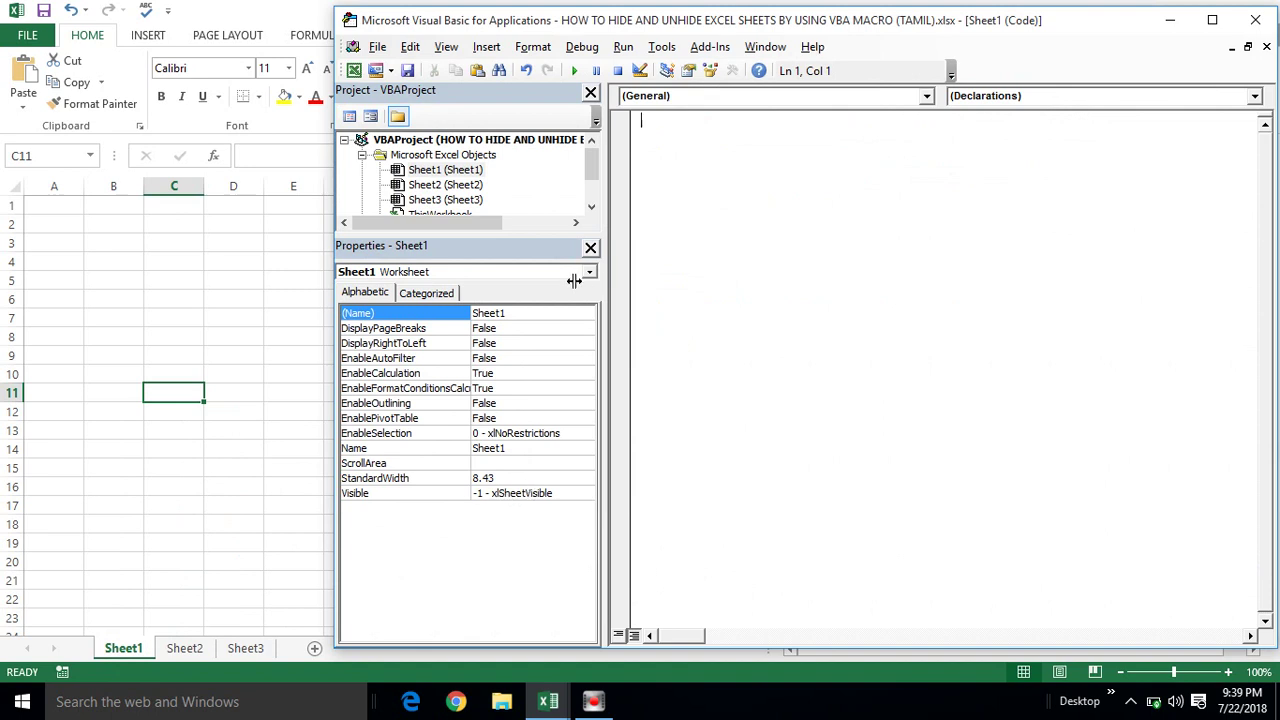
click(591, 248)
click(680, 183)
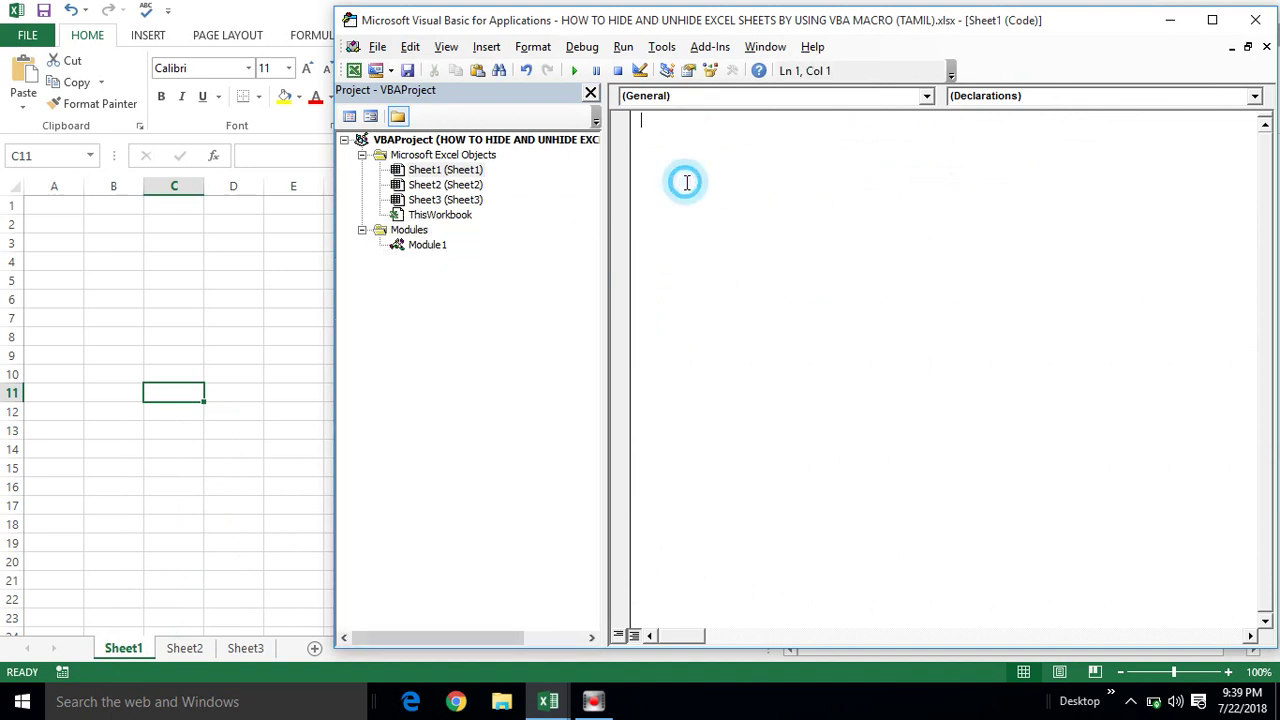
click(435, 252)
double_click(435, 252)
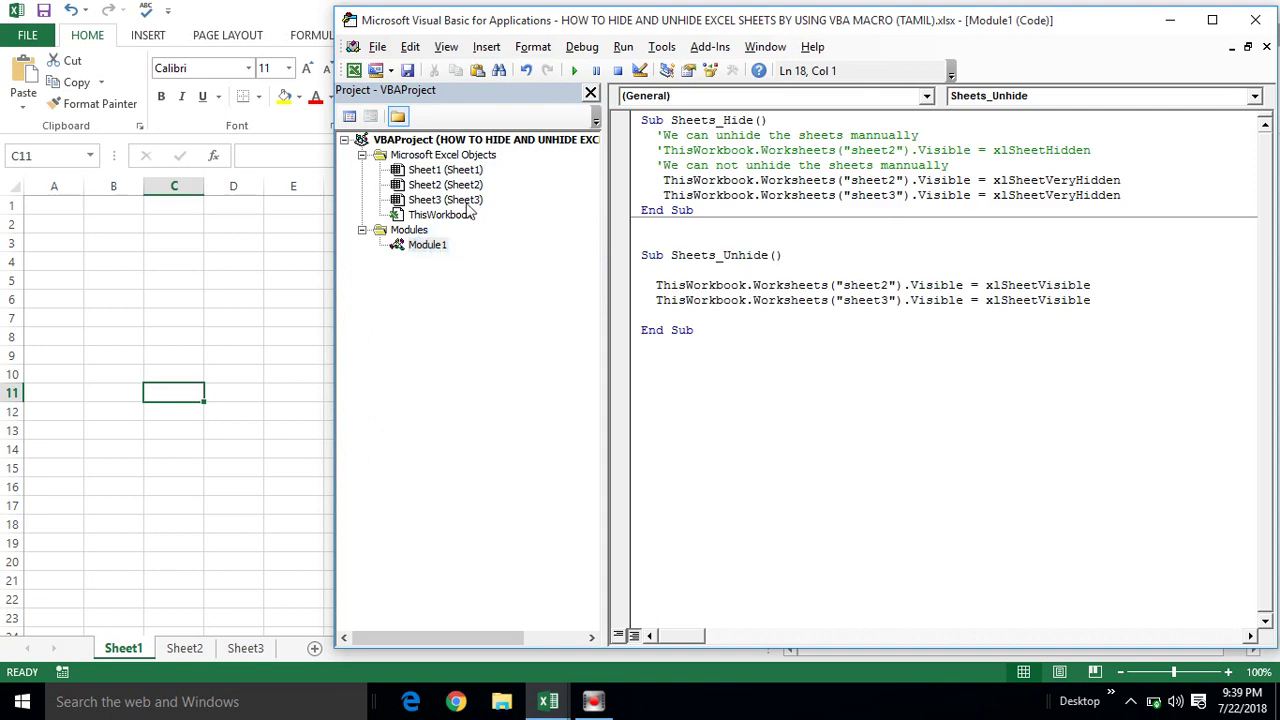
click(446, 47)
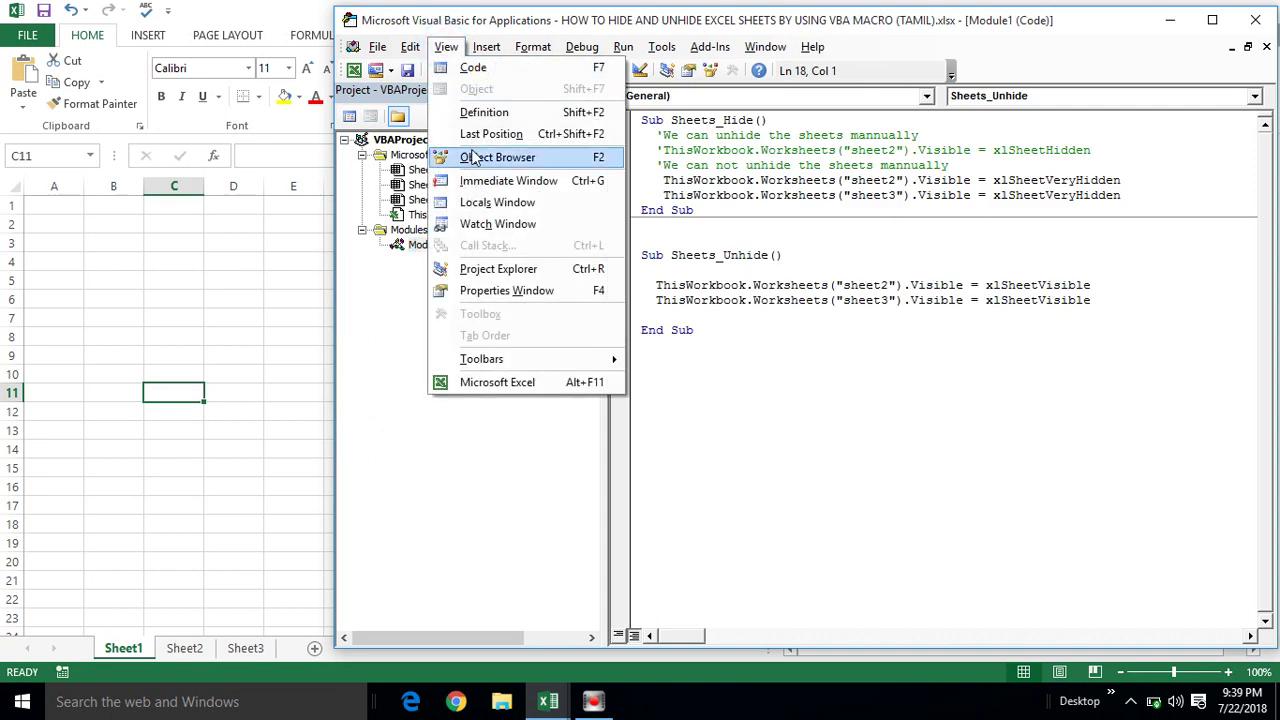
click(478, 291)
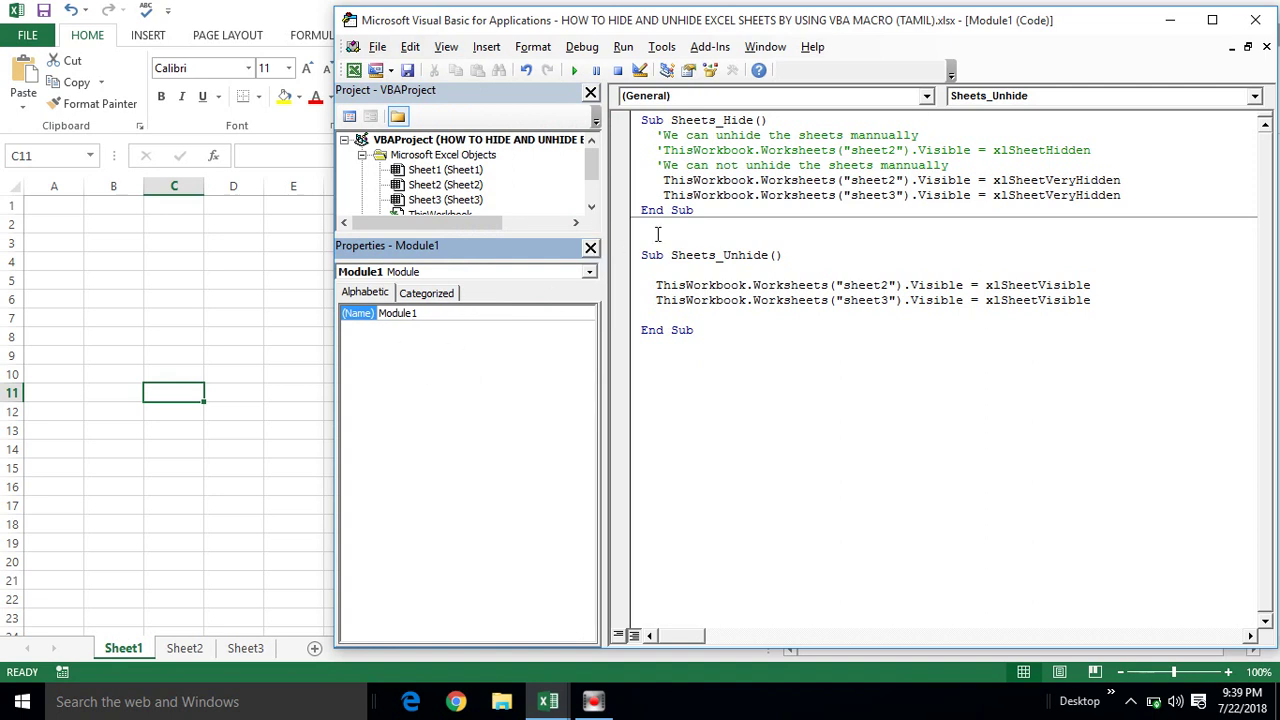
click(643, 117)
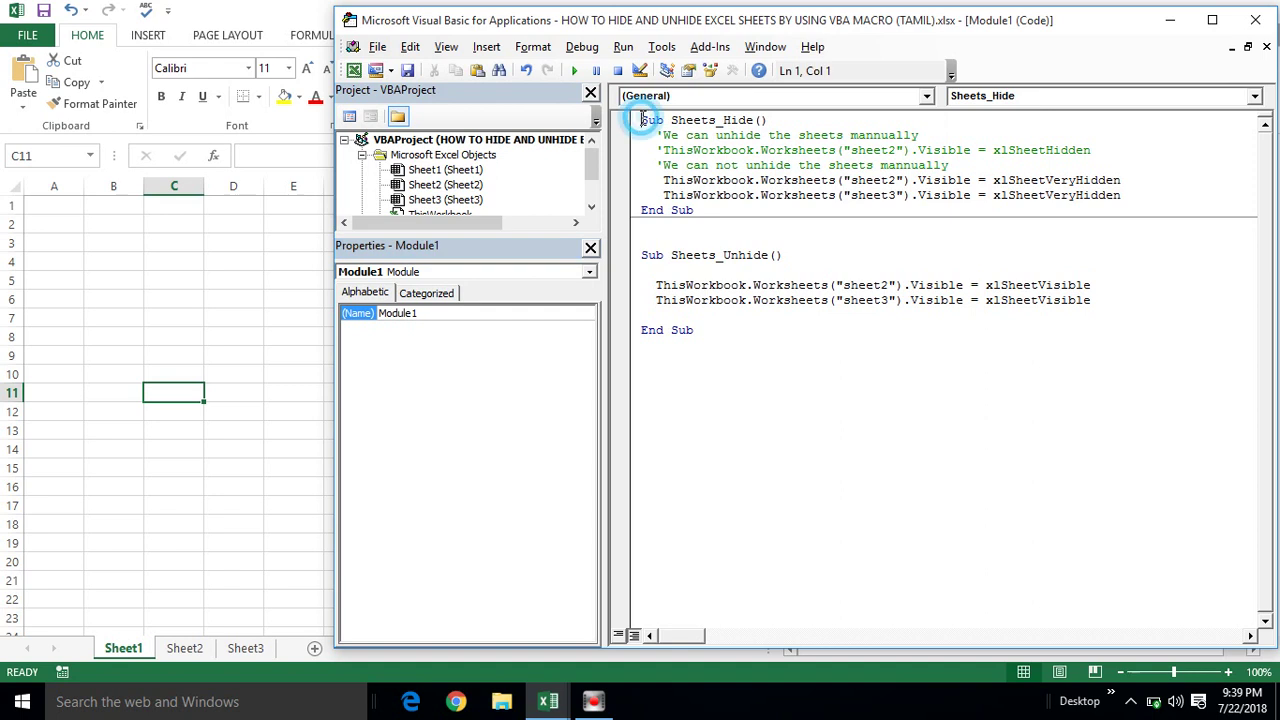
key(shift+Down)
key(shift+Down)
key(shift+Down)
drag(601, 251, 599, 251)
click(589, 248)
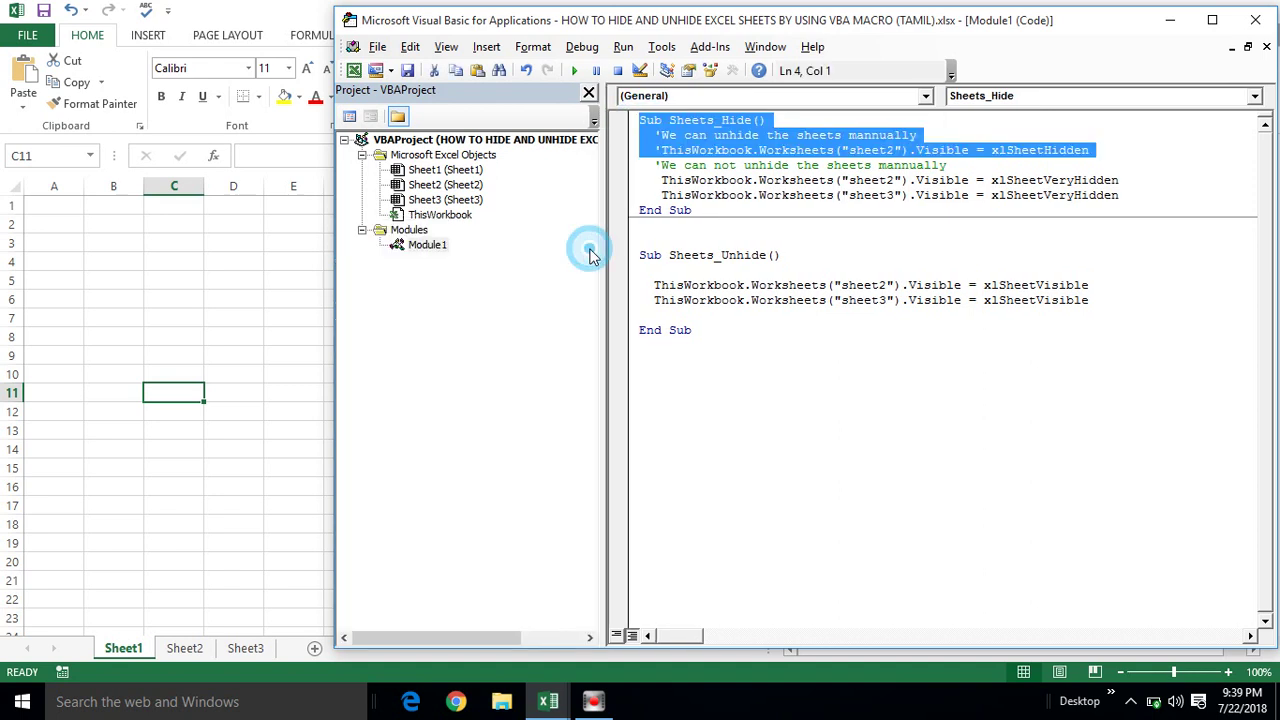
click(707, 179)
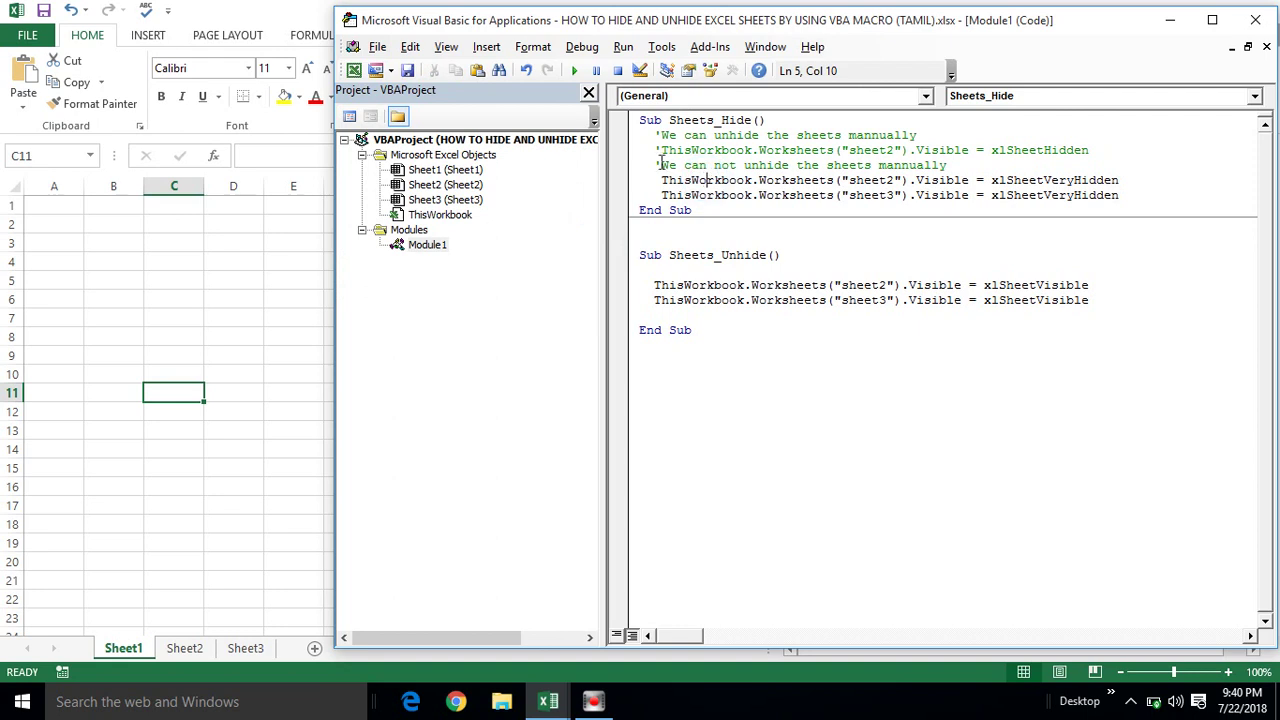
click(641, 121)
click(676, 211)
click(275, 290)
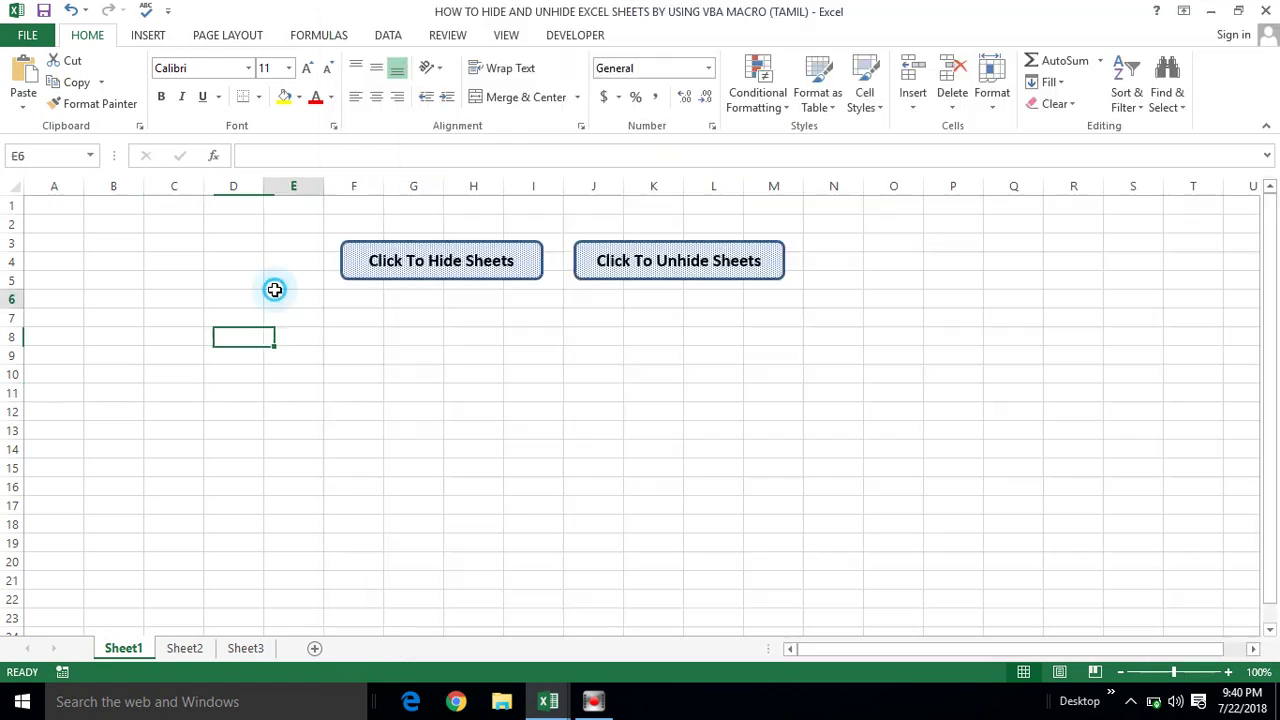
Assign the Sheets_Hide macro to the Click To Hide Sheets button.
click(433, 257)
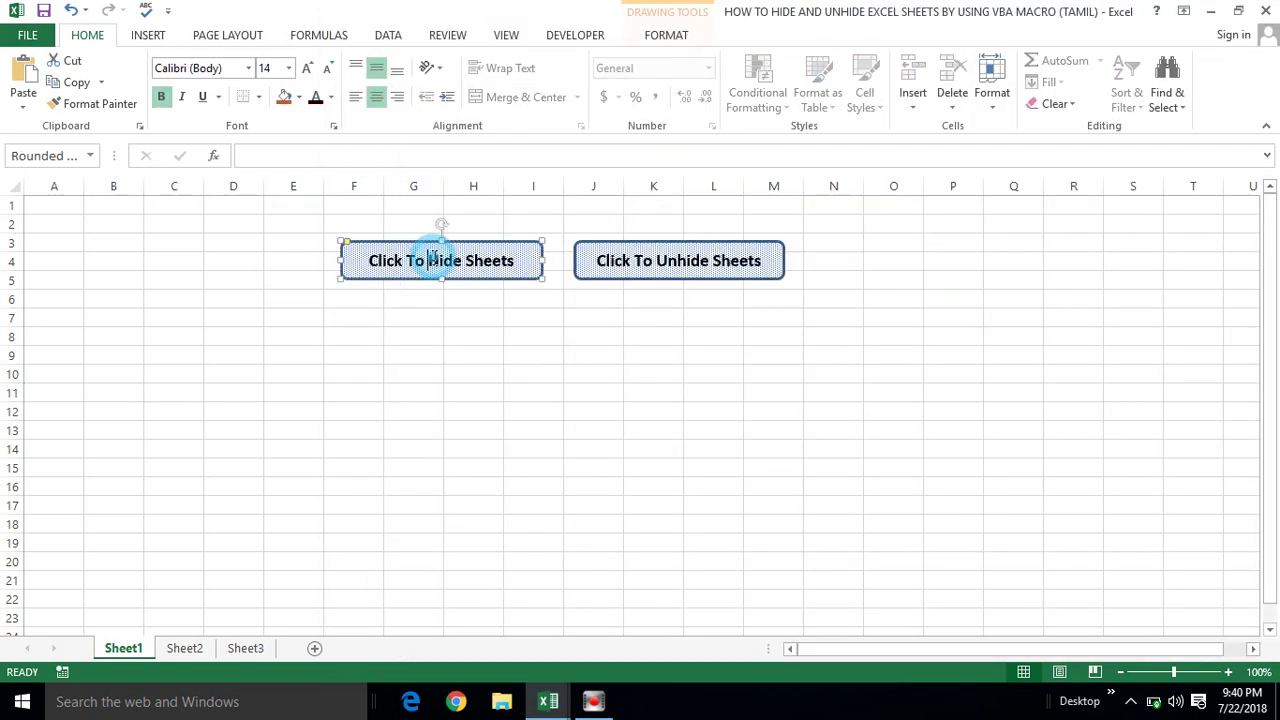
click(426, 342)
click(400, 257)
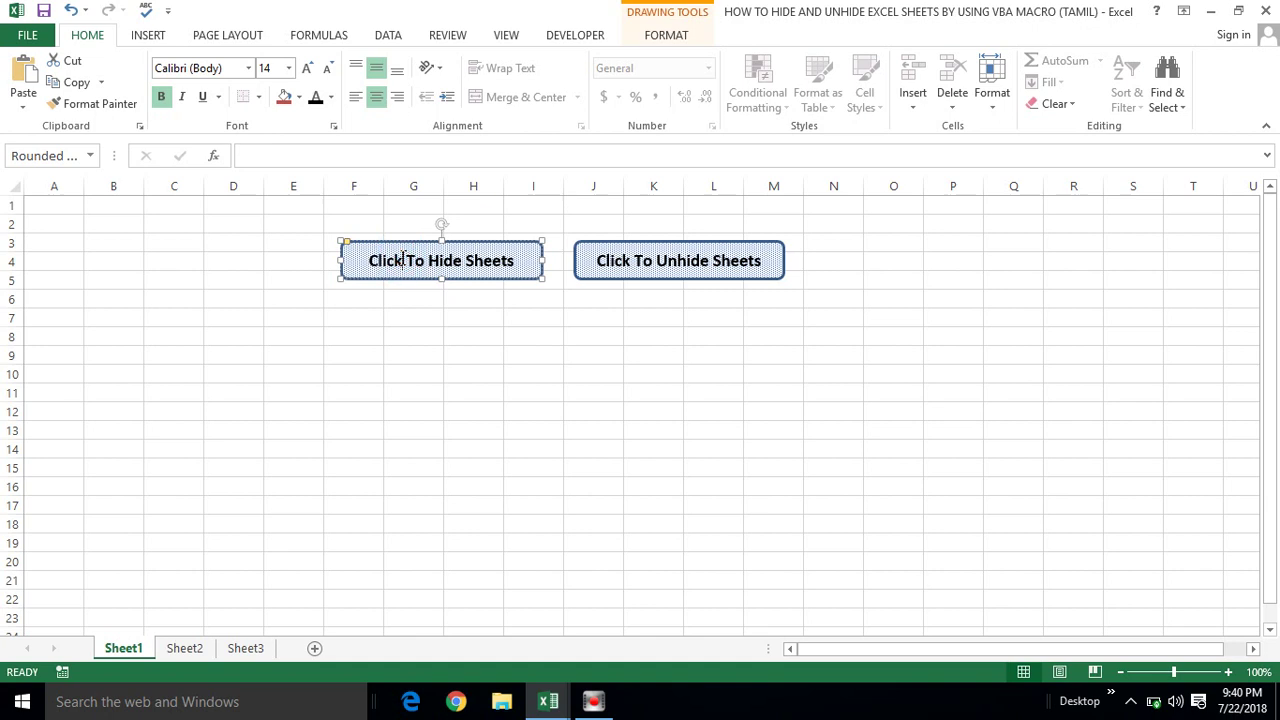
click(380, 245)
click(373, 243)
right_click(343, 248)
click(352, 319)
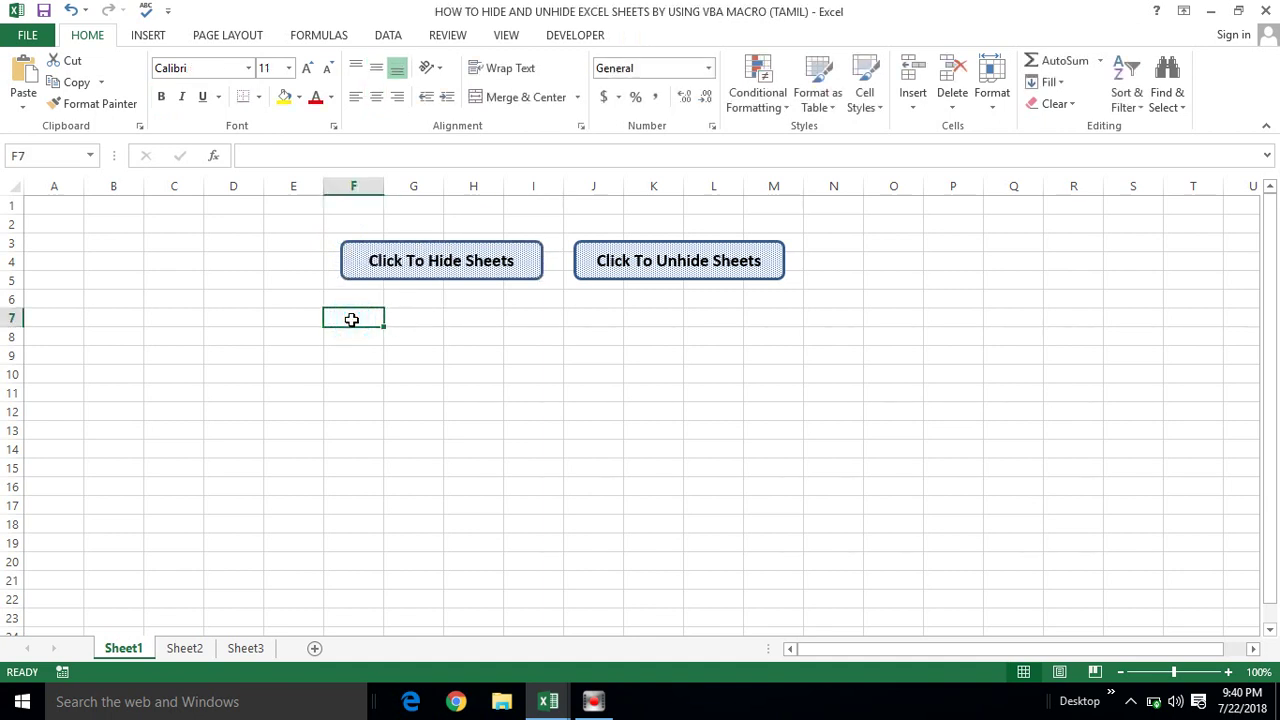
right_click(458, 257)
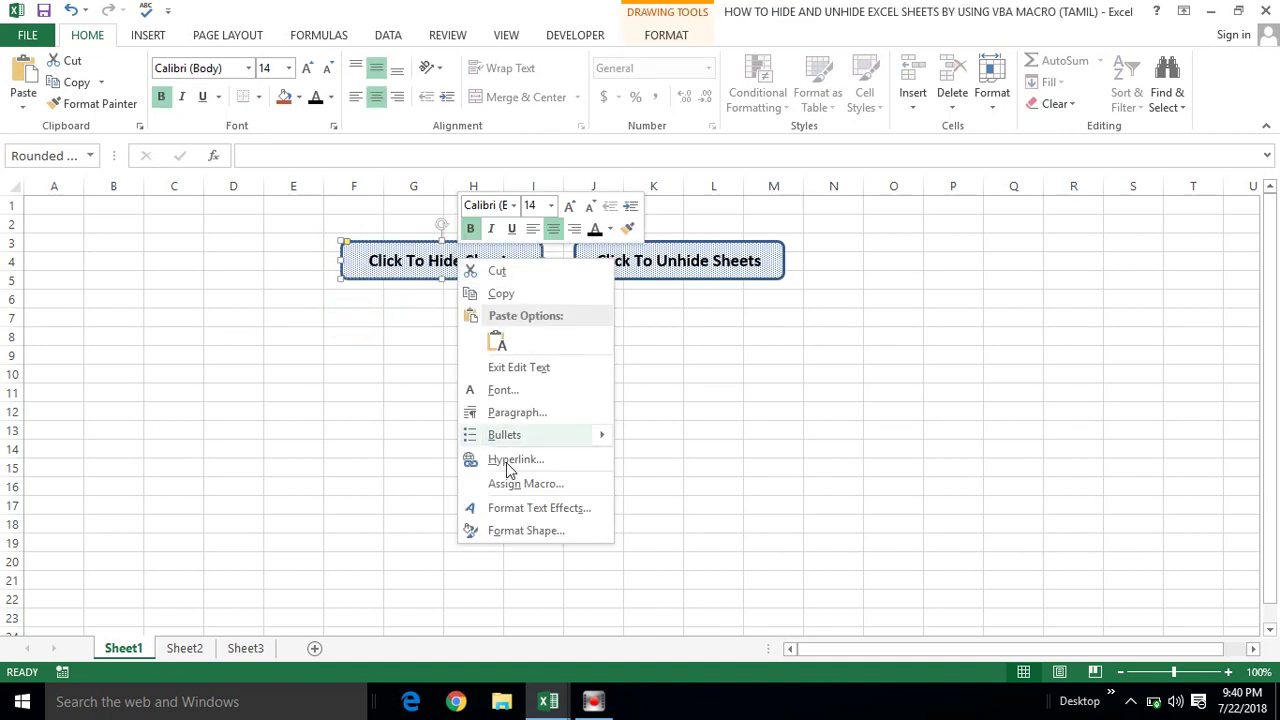
click(524, 484)
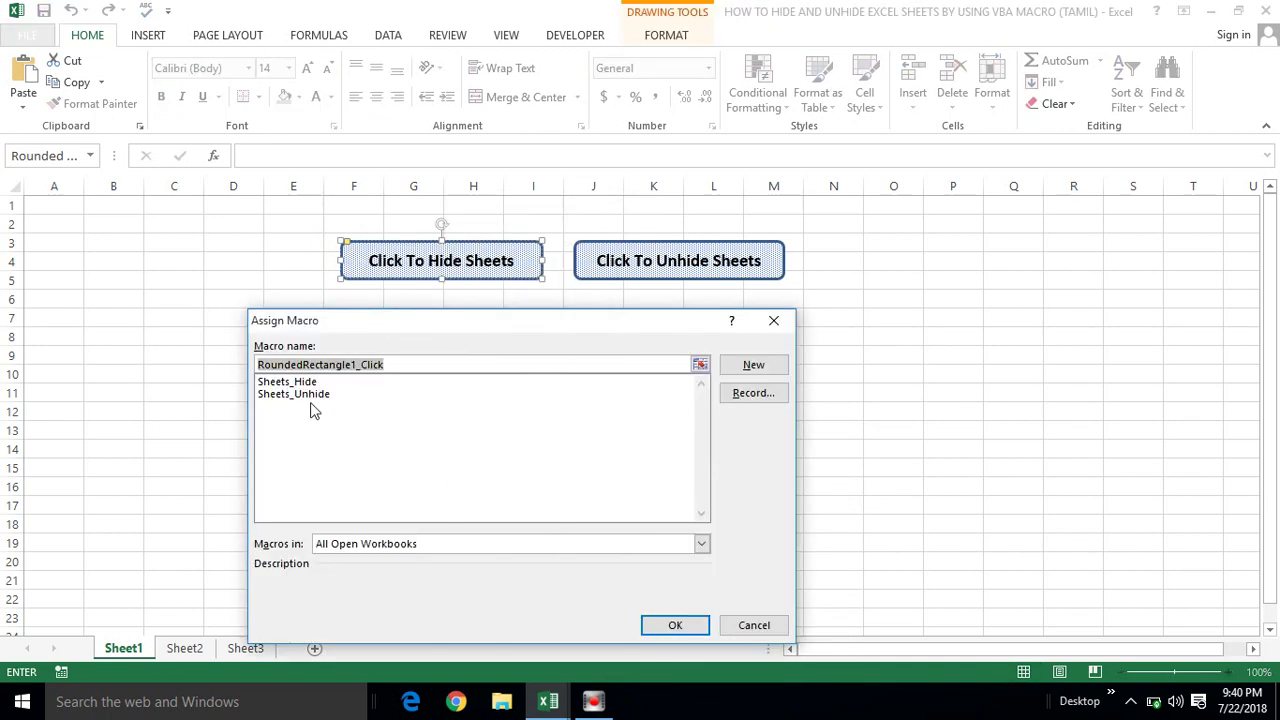
click(286, 382)
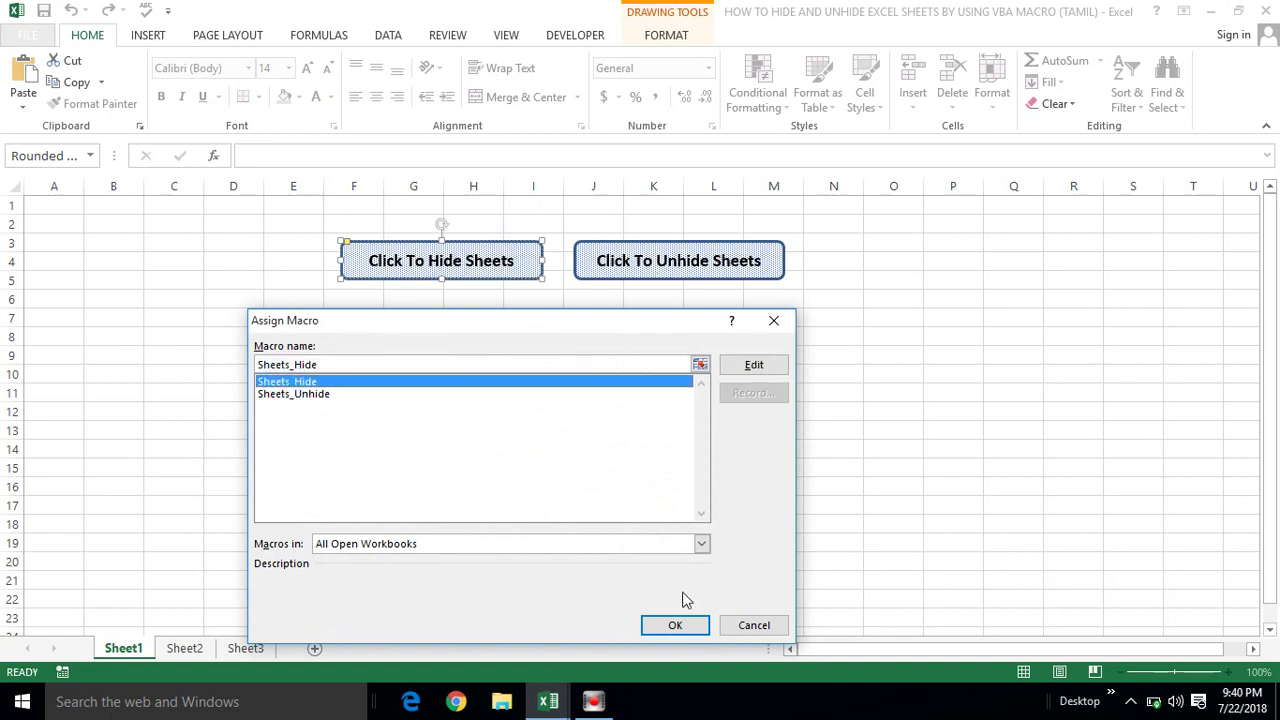
click(652, 628)
click(514, 409)
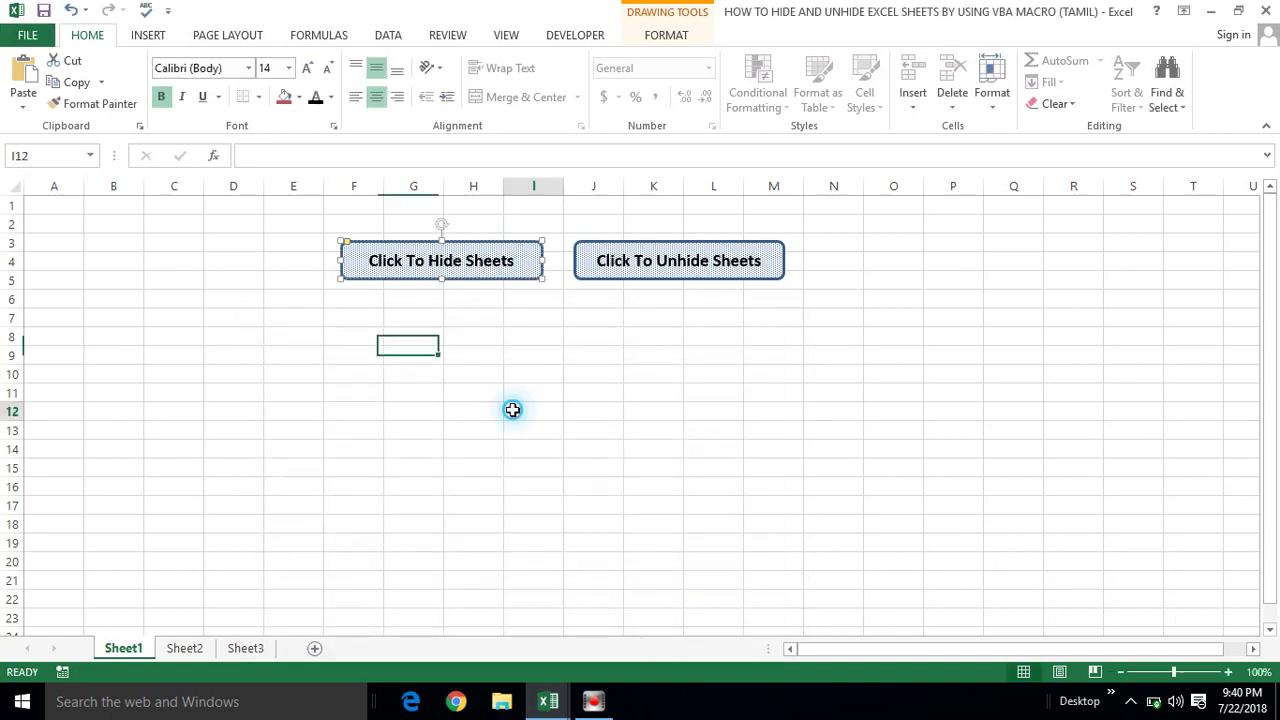
Assign the Sheets_Unhide macro to the Click To Unhide Sheets button.
right_click(624, 276)
click(681, 527)
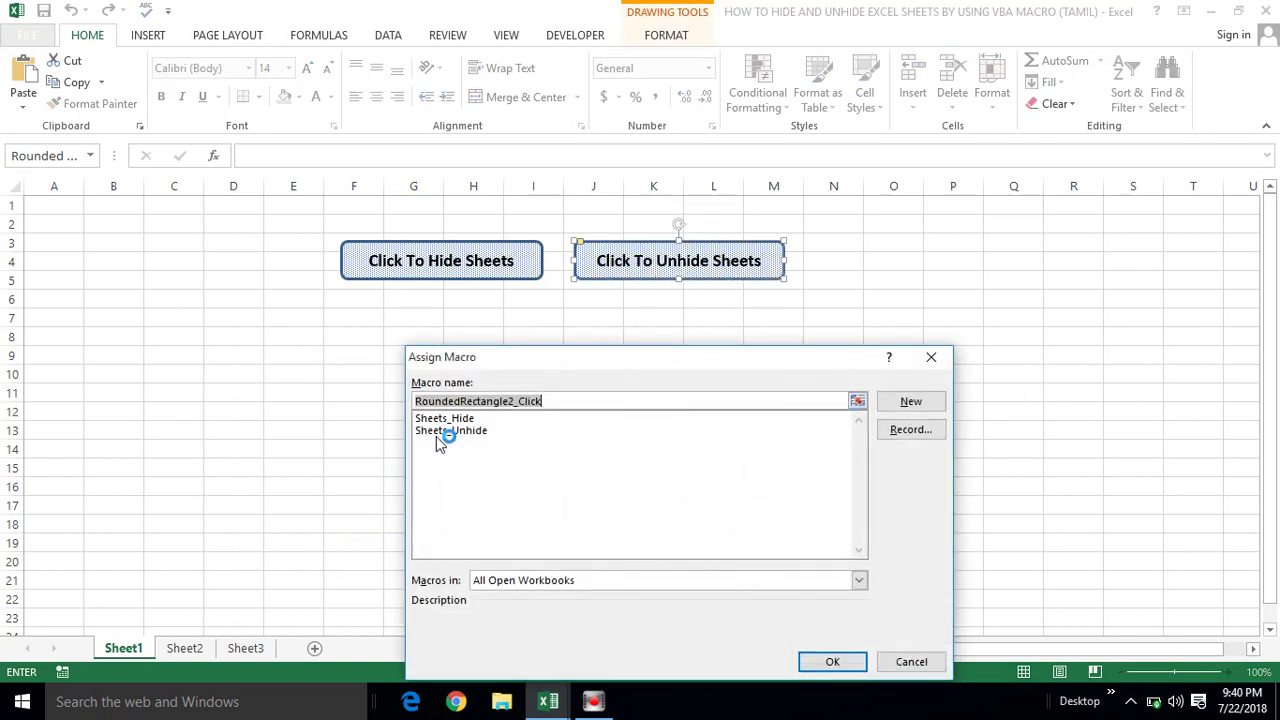
click(440, 432)
click(831, 668)
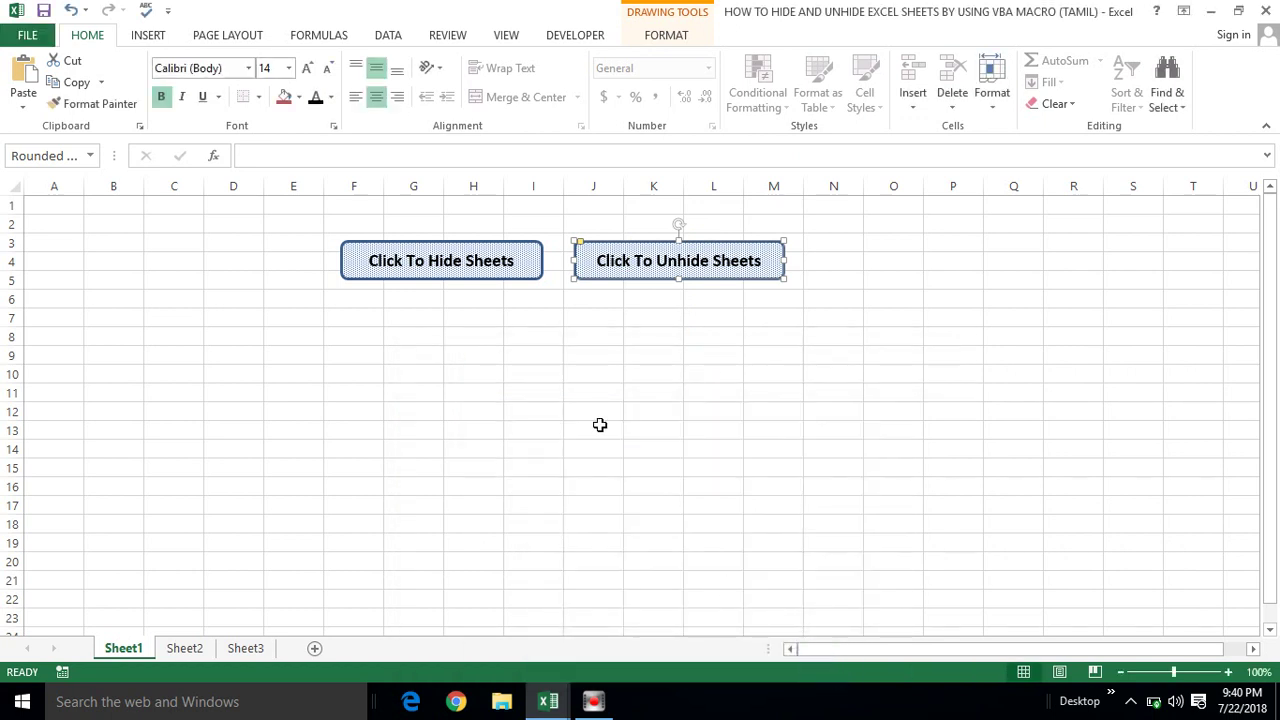
click(599, 427)
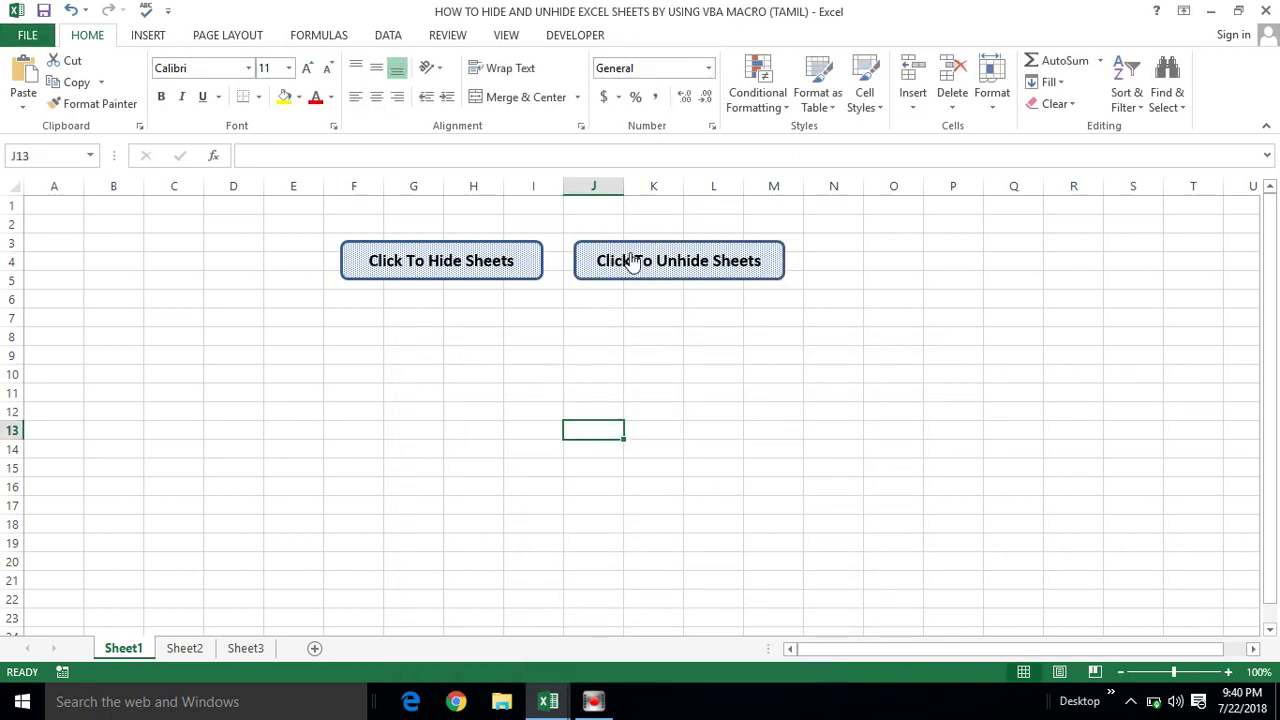
click(415, 332)
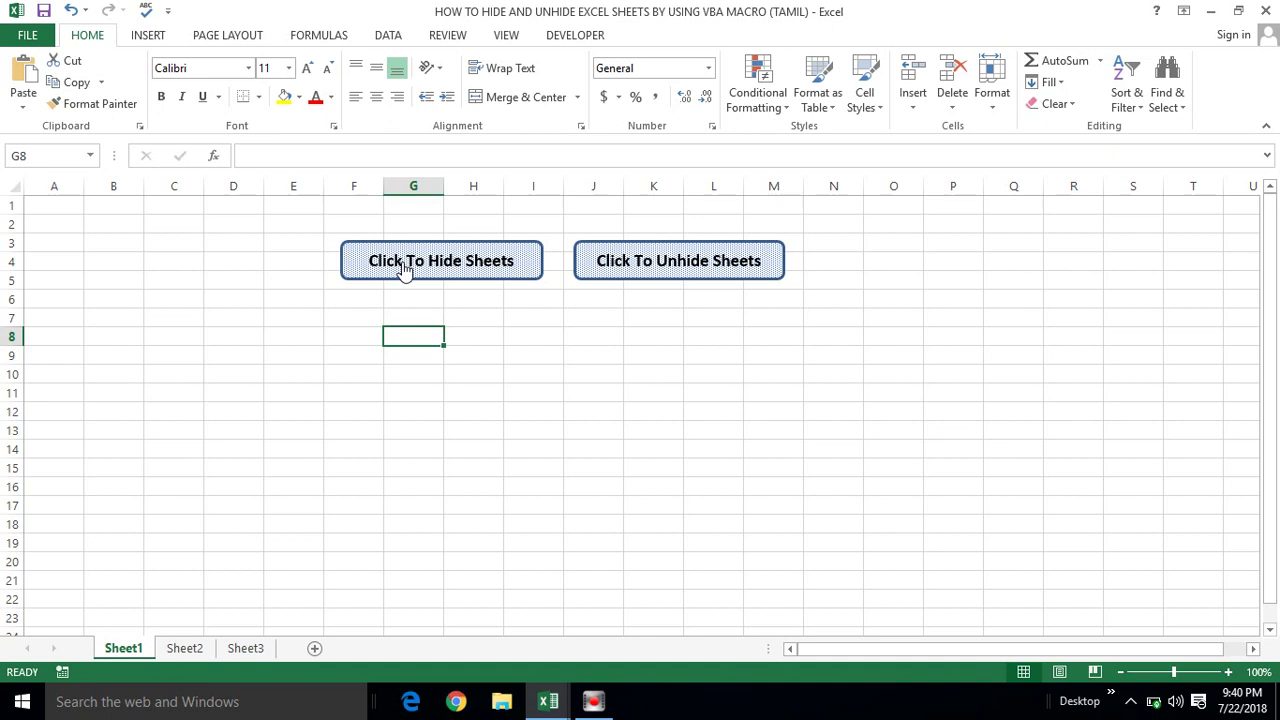
click(405, 268)
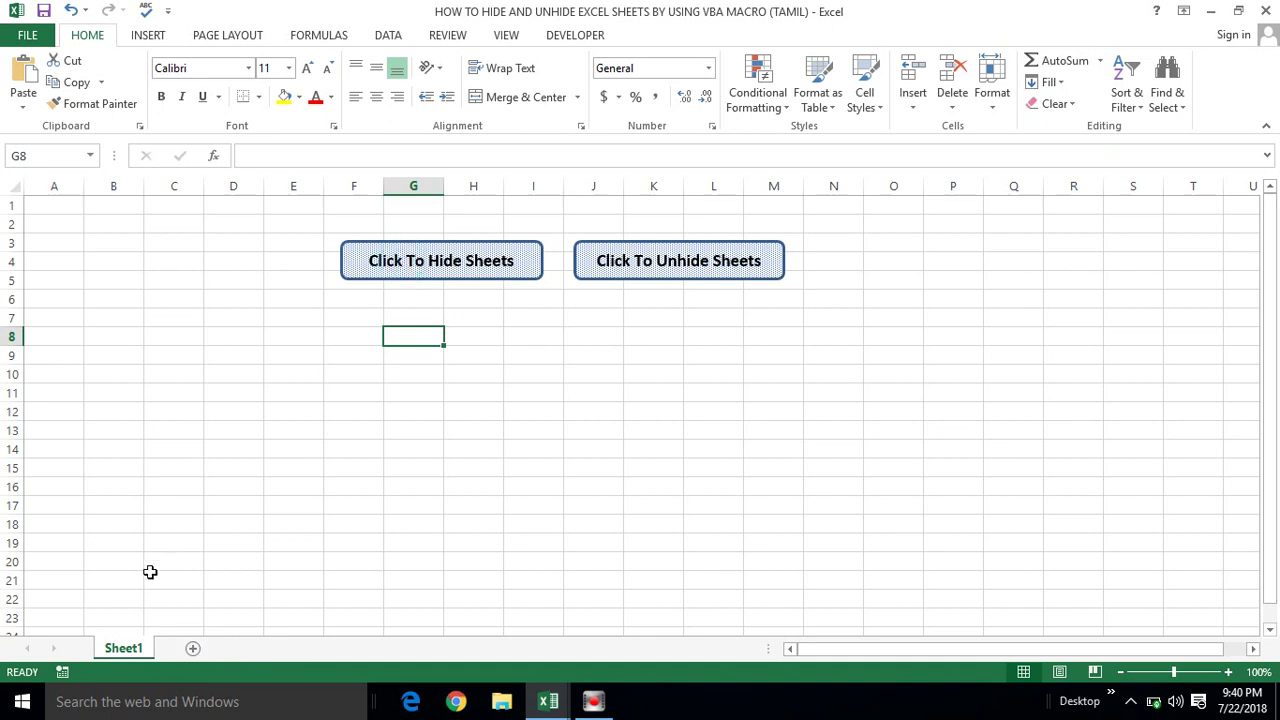
right_click(138, 650)
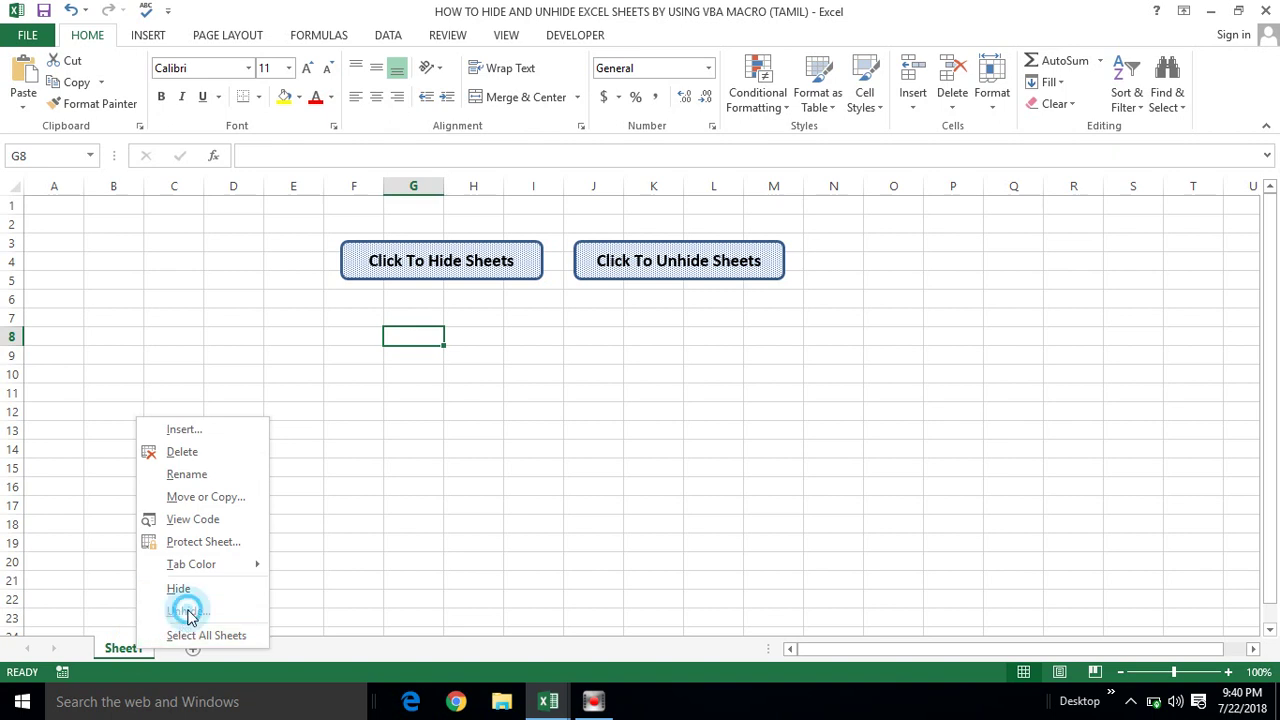
click(340, 558)
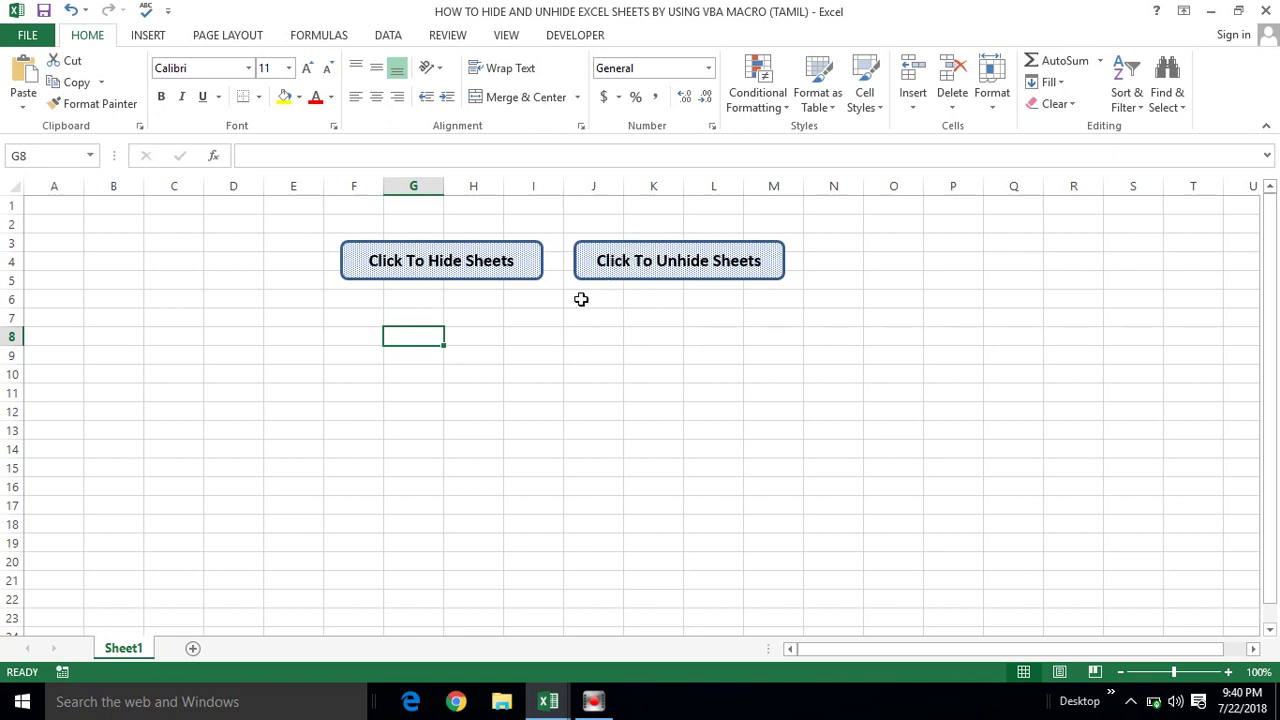
click(648, 264)
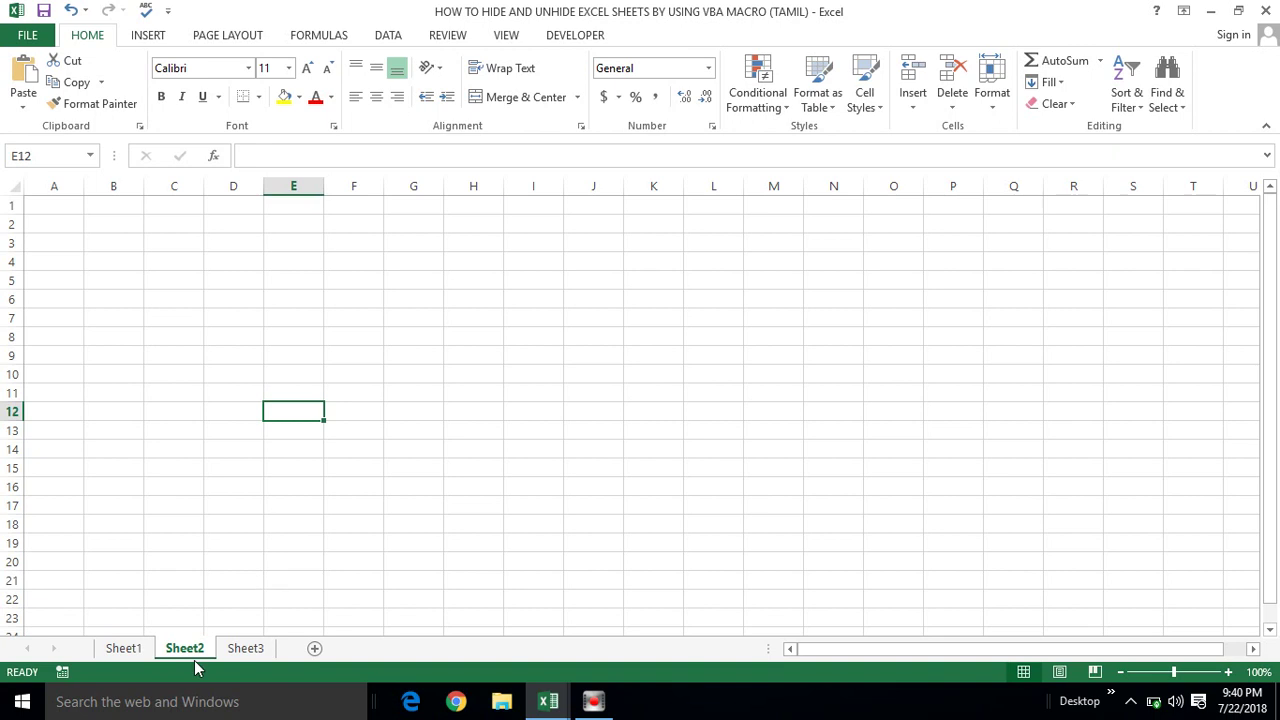
click(124, 648)
click(510, 354)
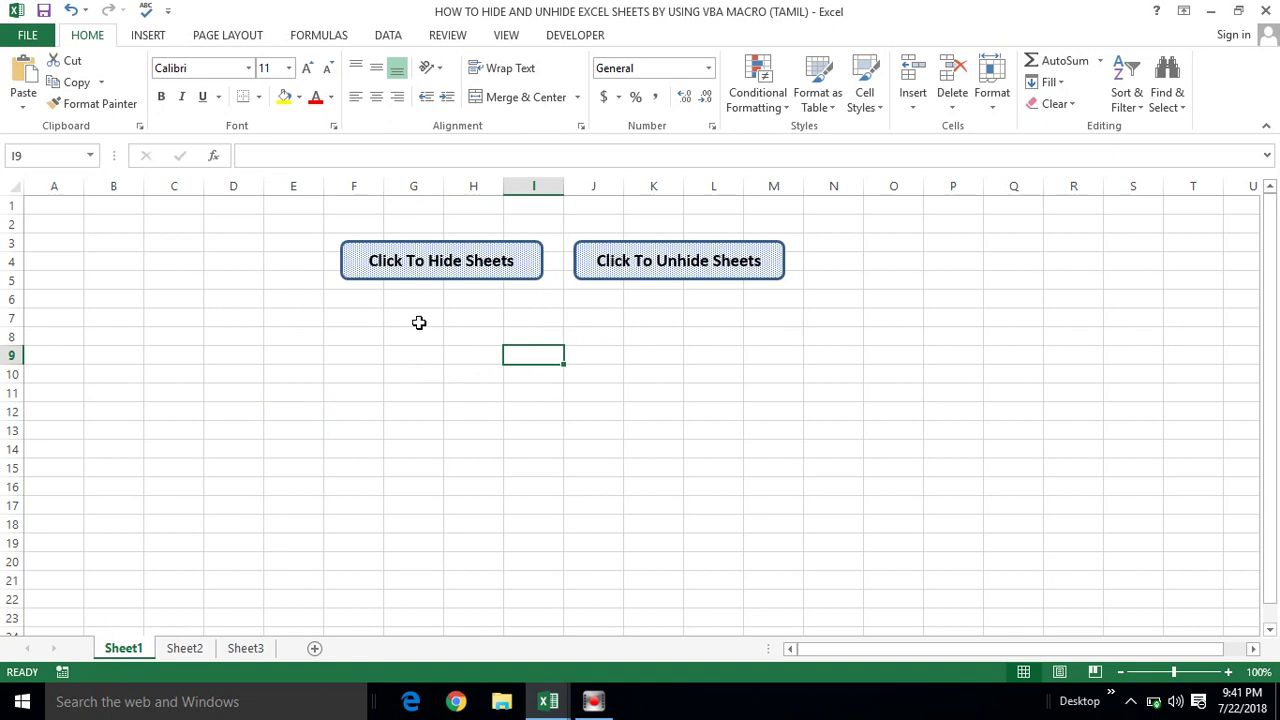
key(alt+Tab)
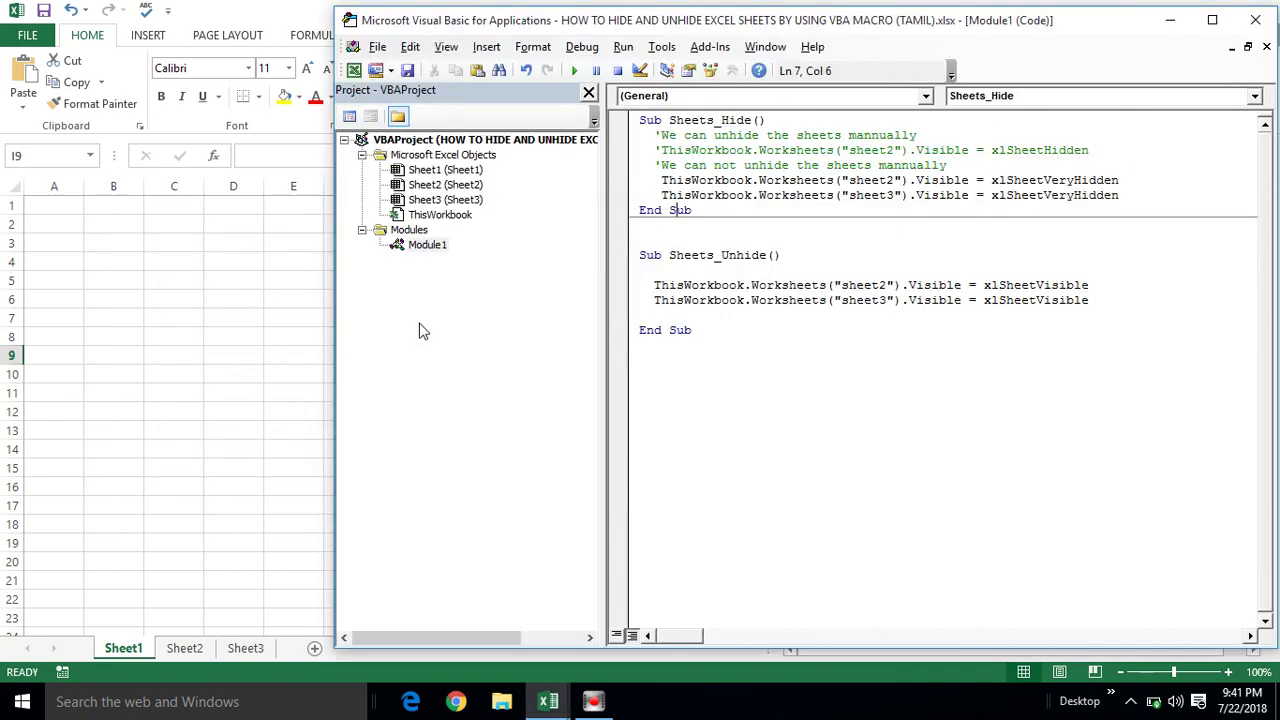
click(656, 194)
key(alt+F11)
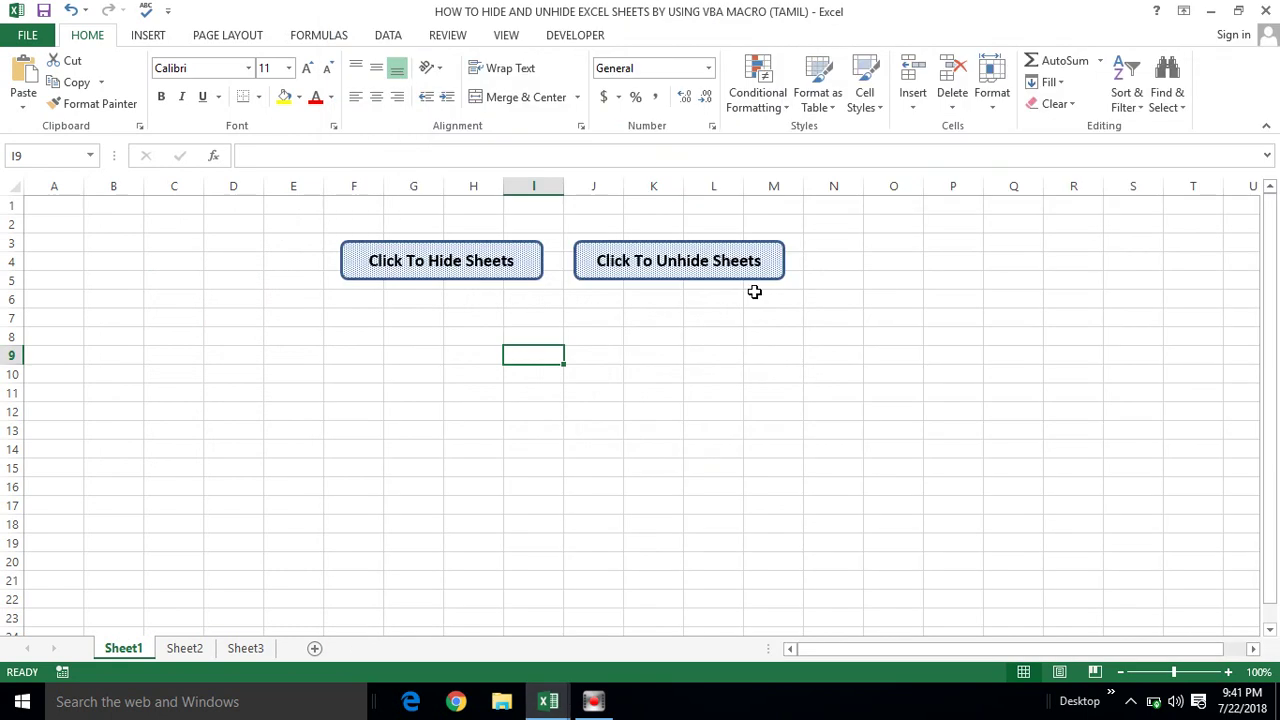
click(466, 321)
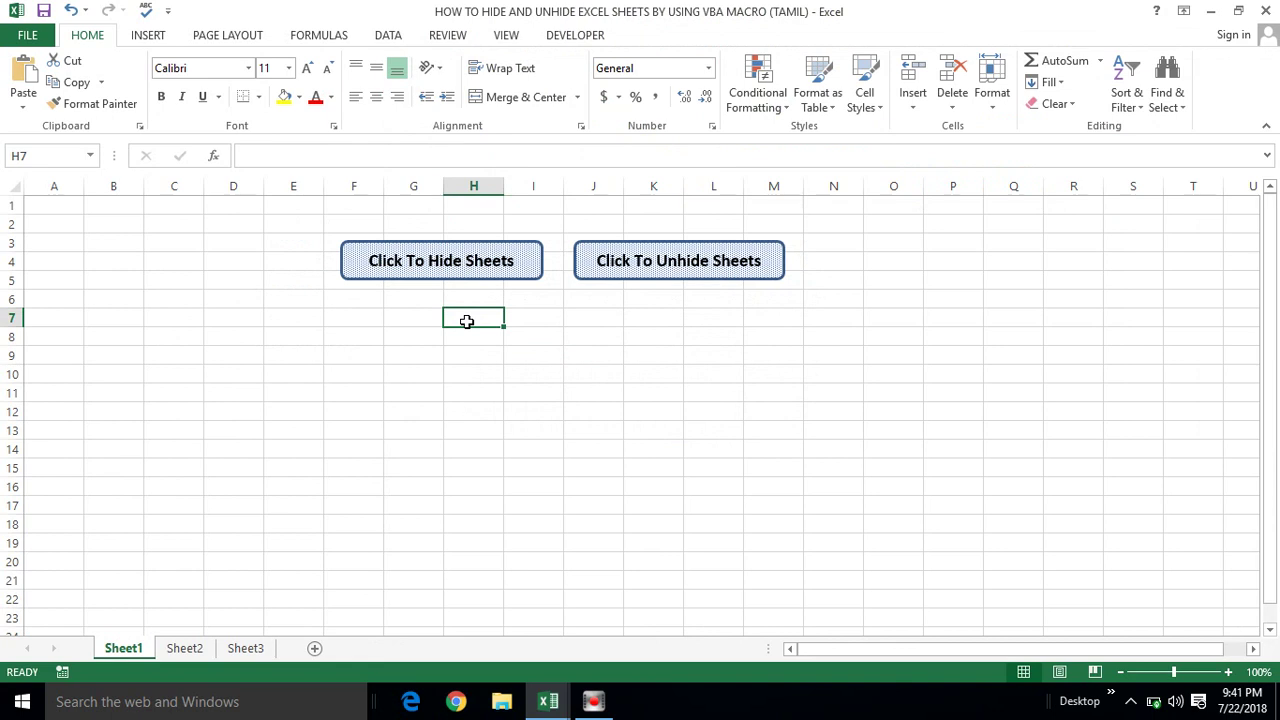
click(398, 316)
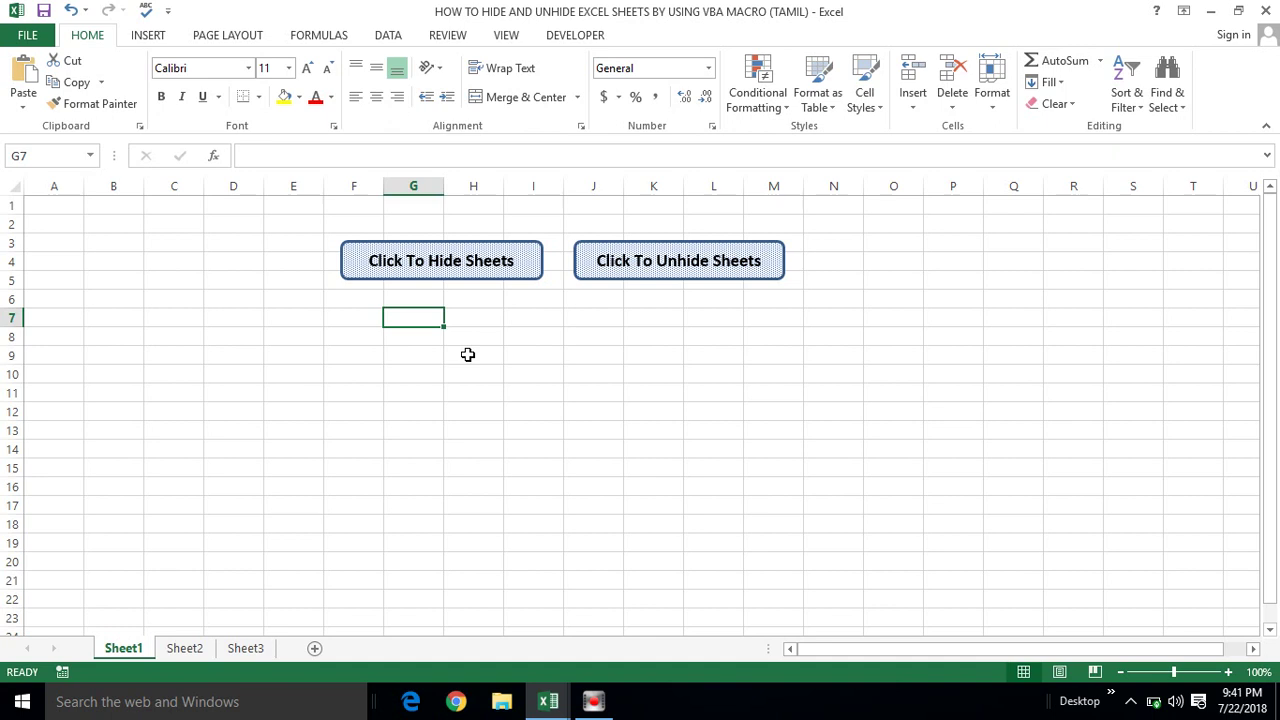
click(533, 317)
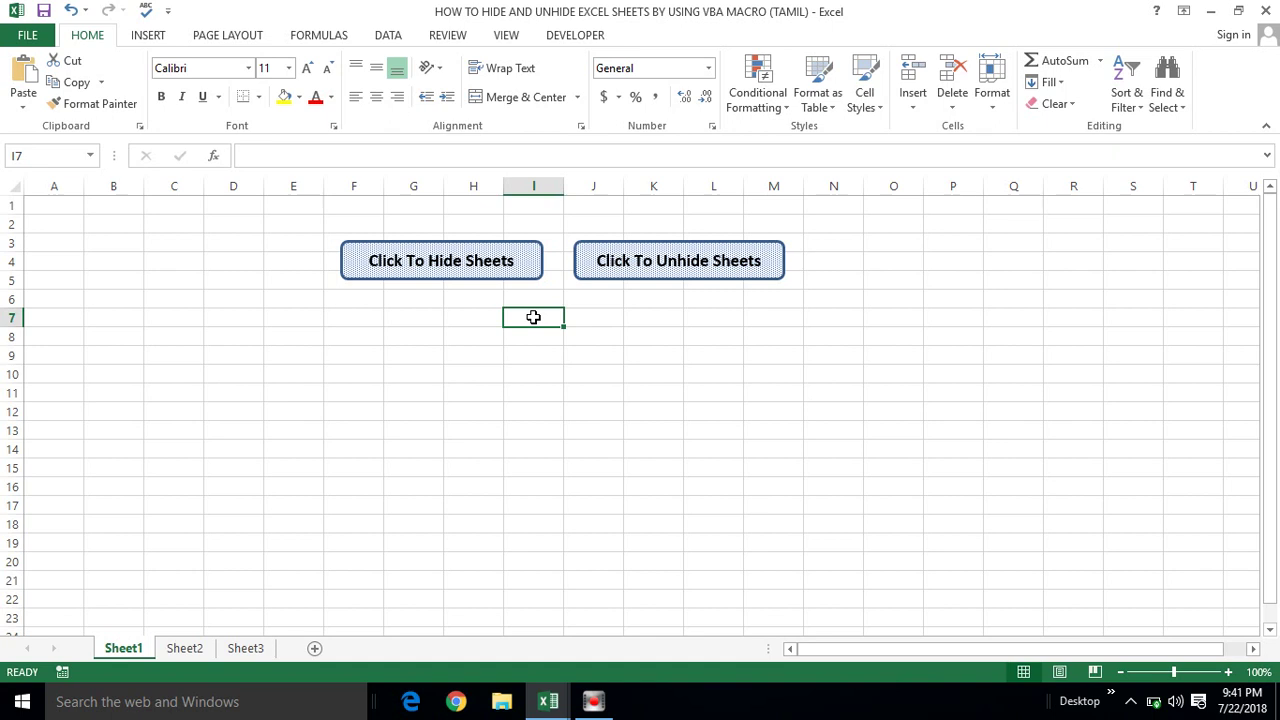
click(476, 330)
click(488, 334)
click(553, 322)
click(556, 364)
click(586, 355)
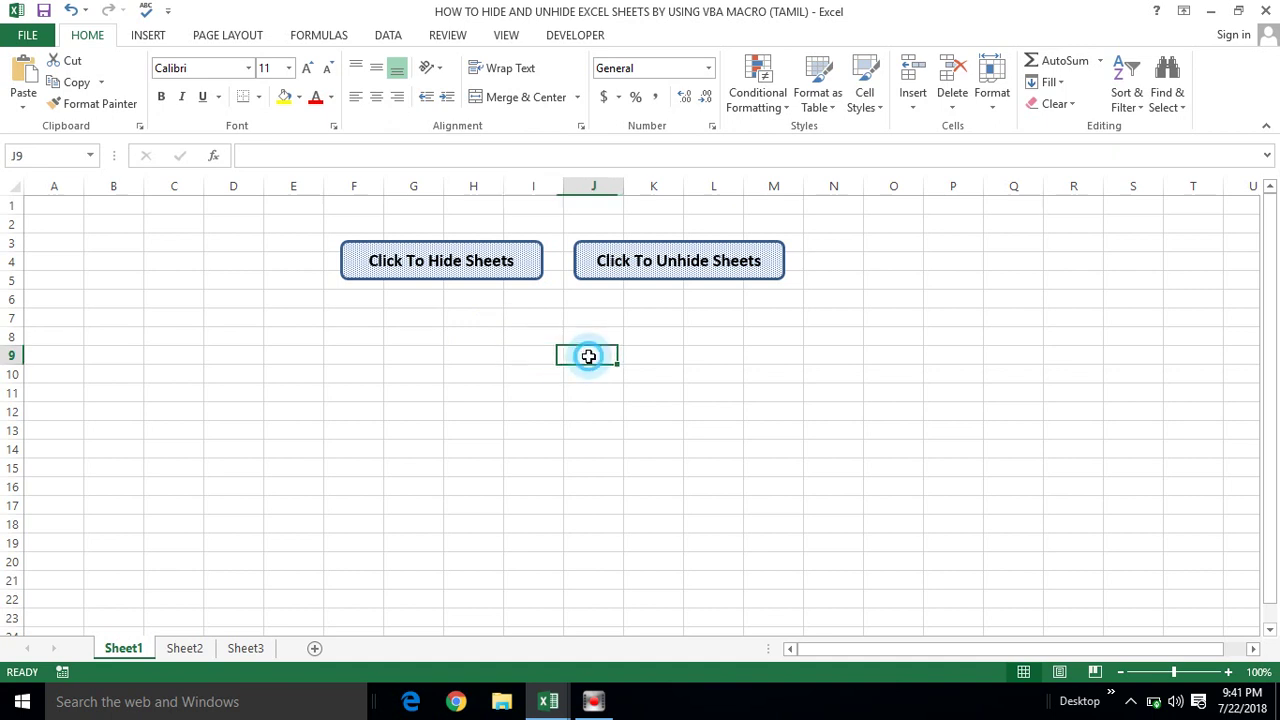